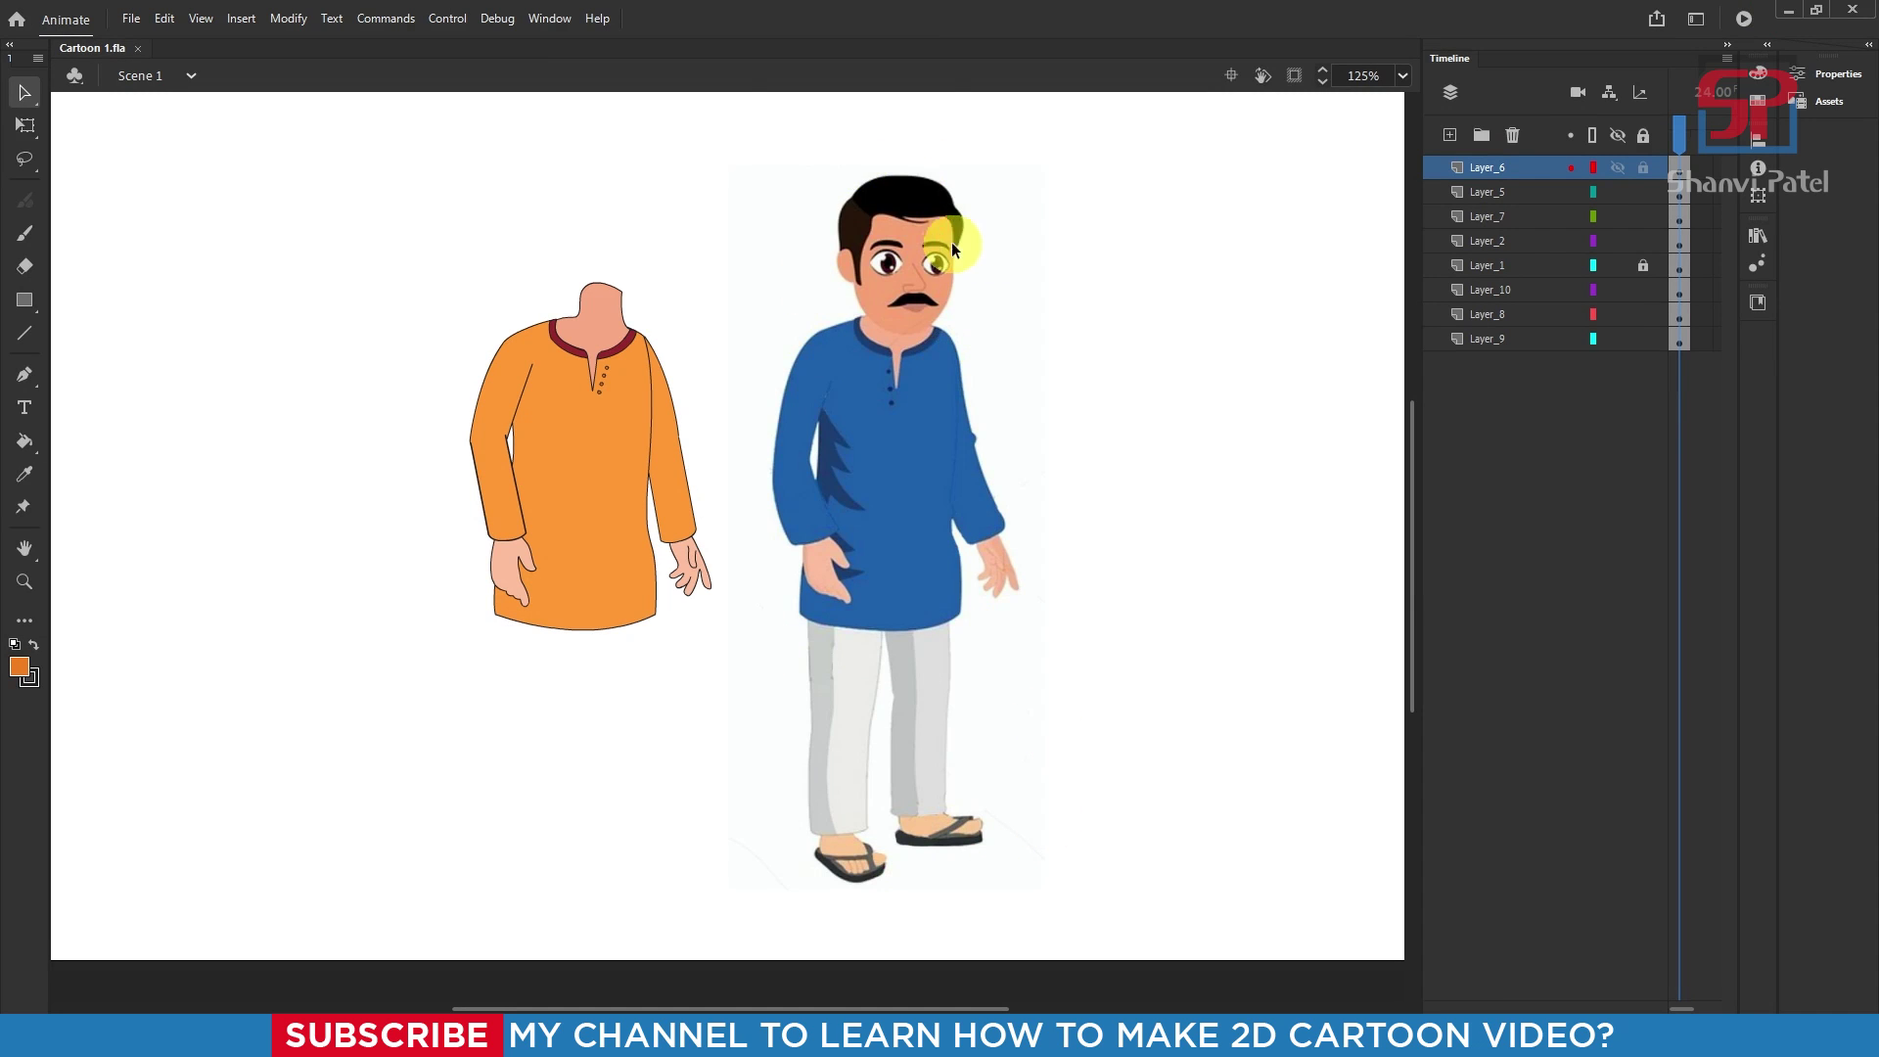
Step: Add a new layer above Layer_6 for the head outline
drag(200, 163, 1406, 725)
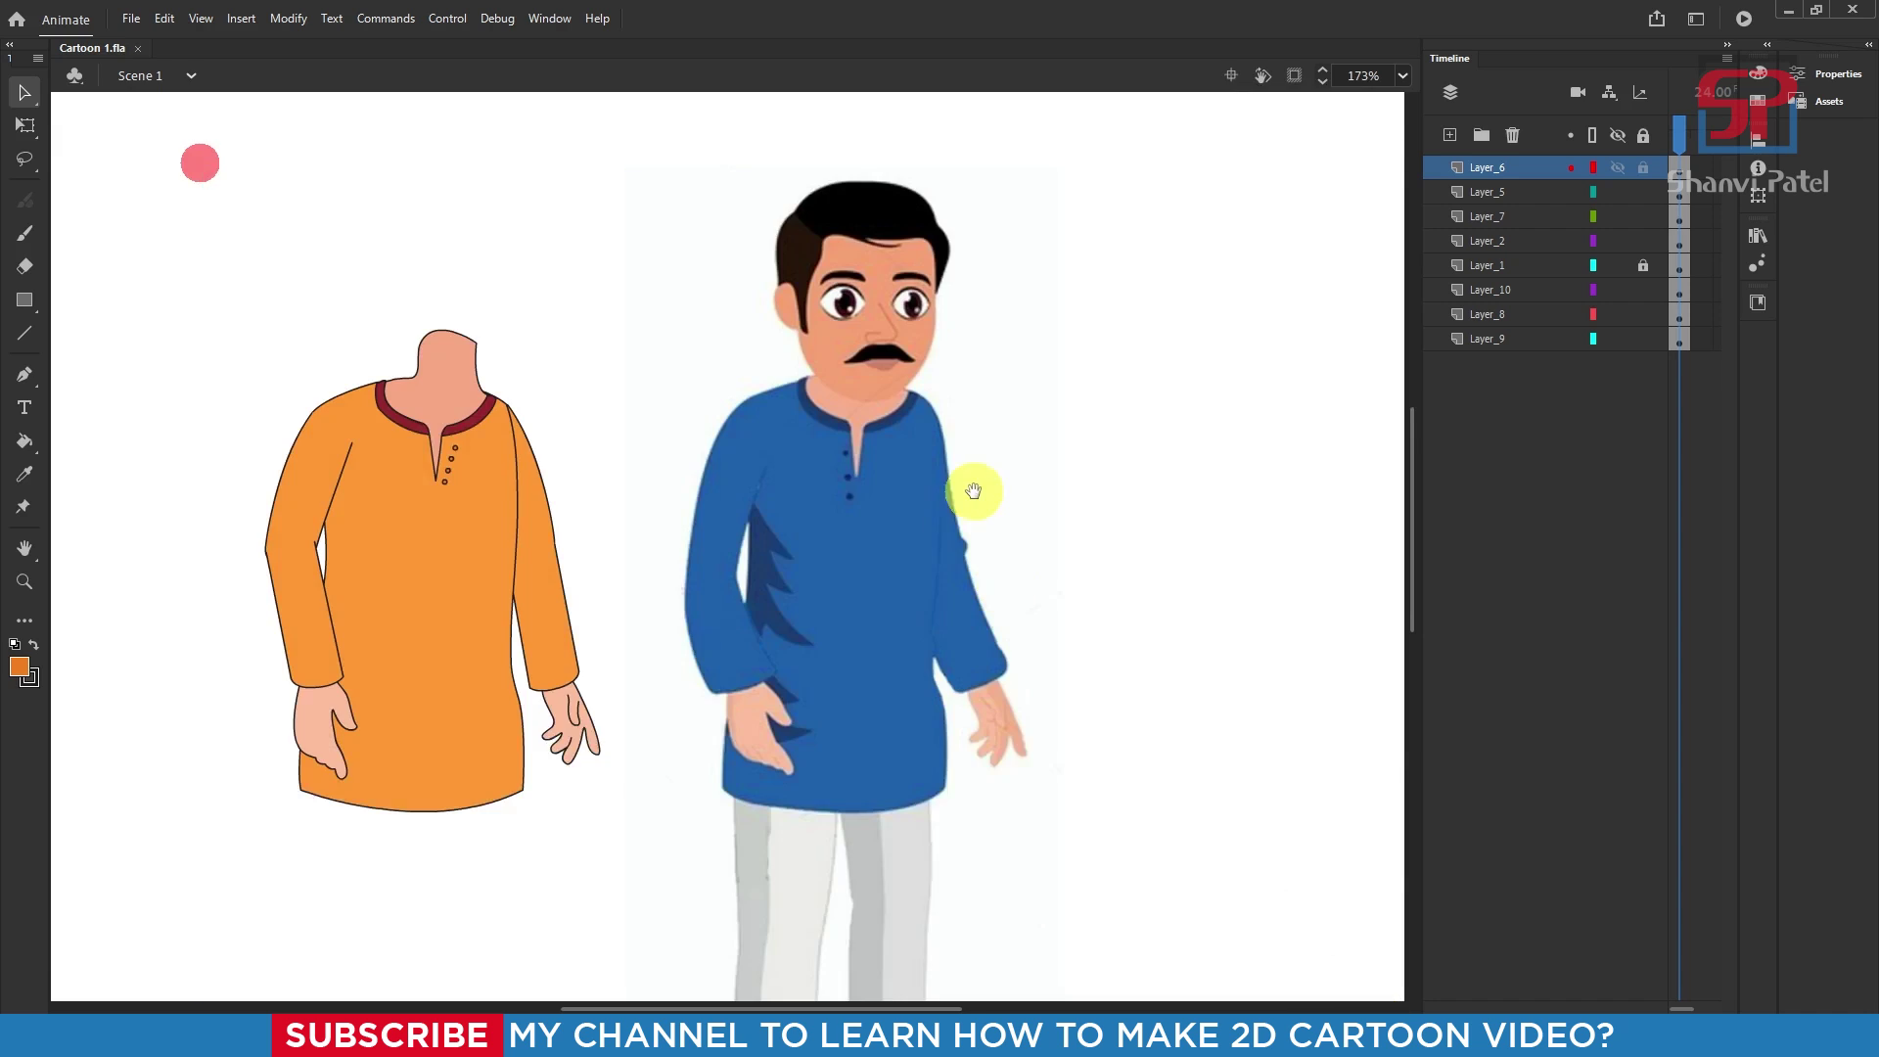
drag(973, 491, 940, 532)
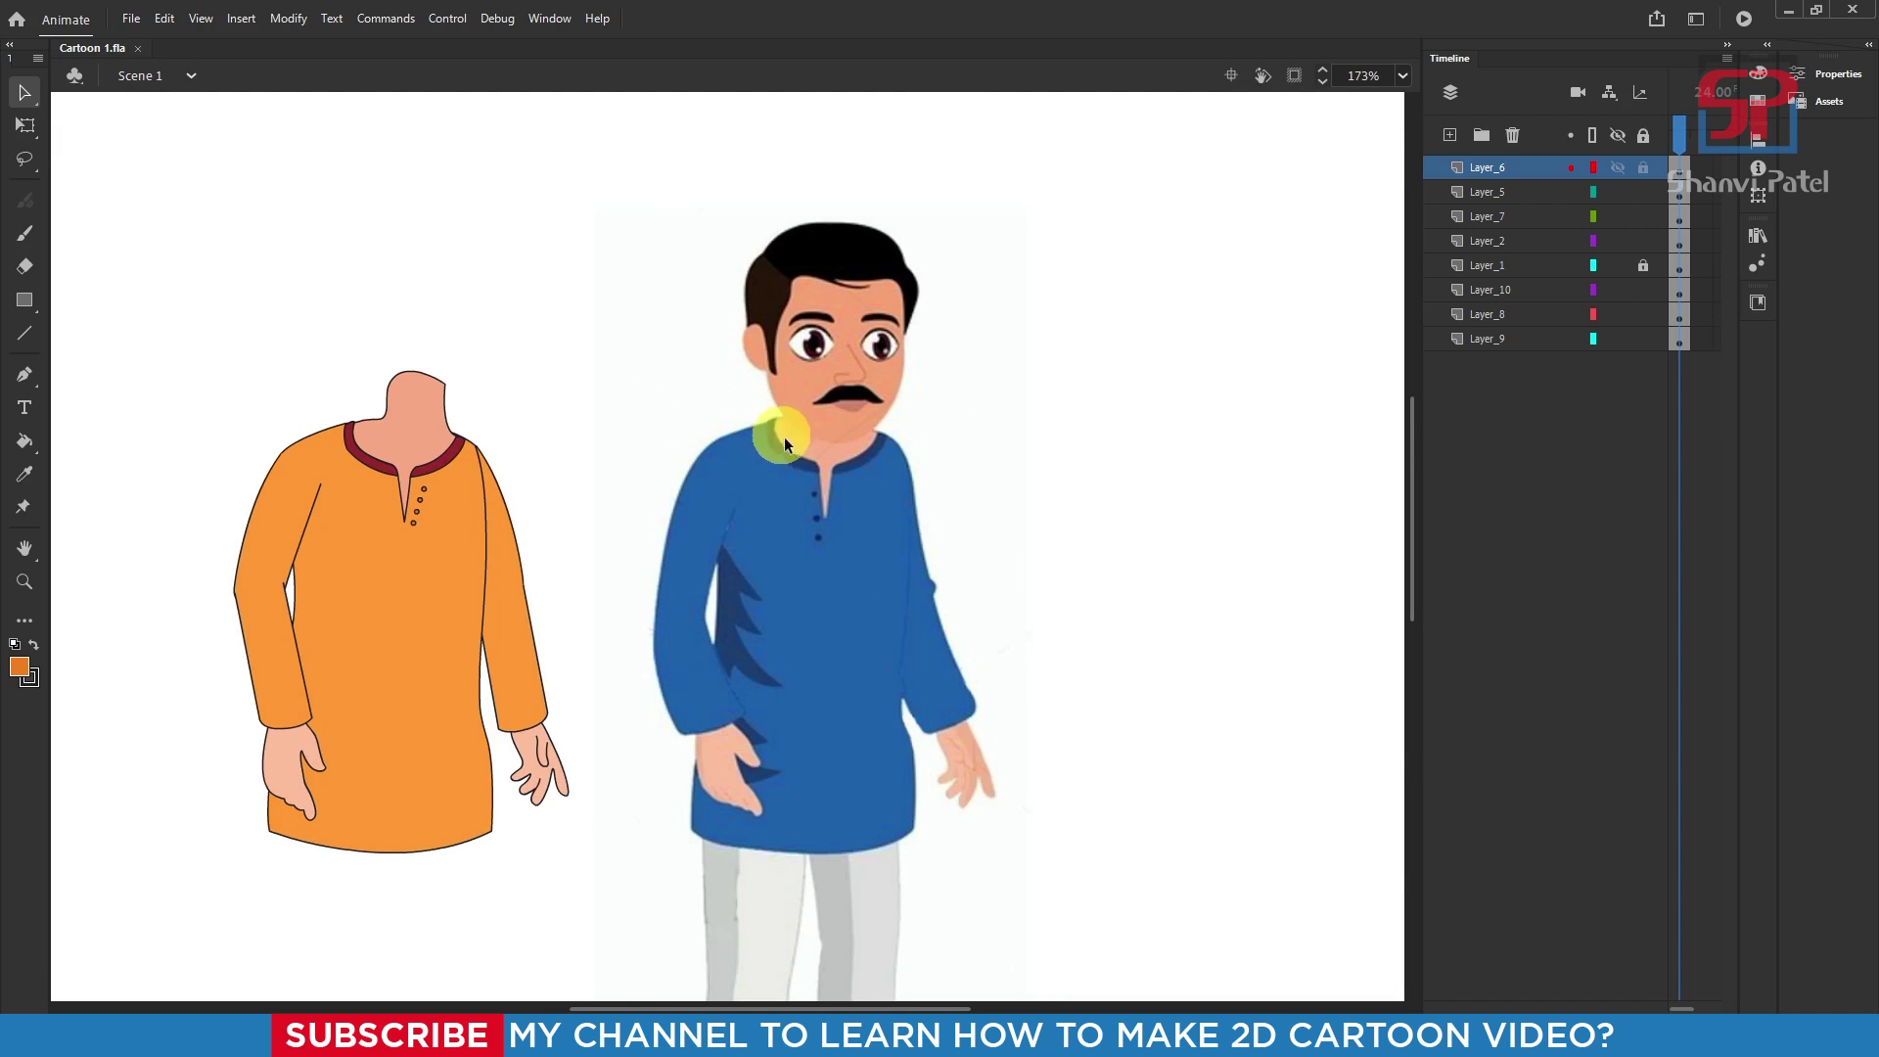
click(1450, 135)
click(738, 460)
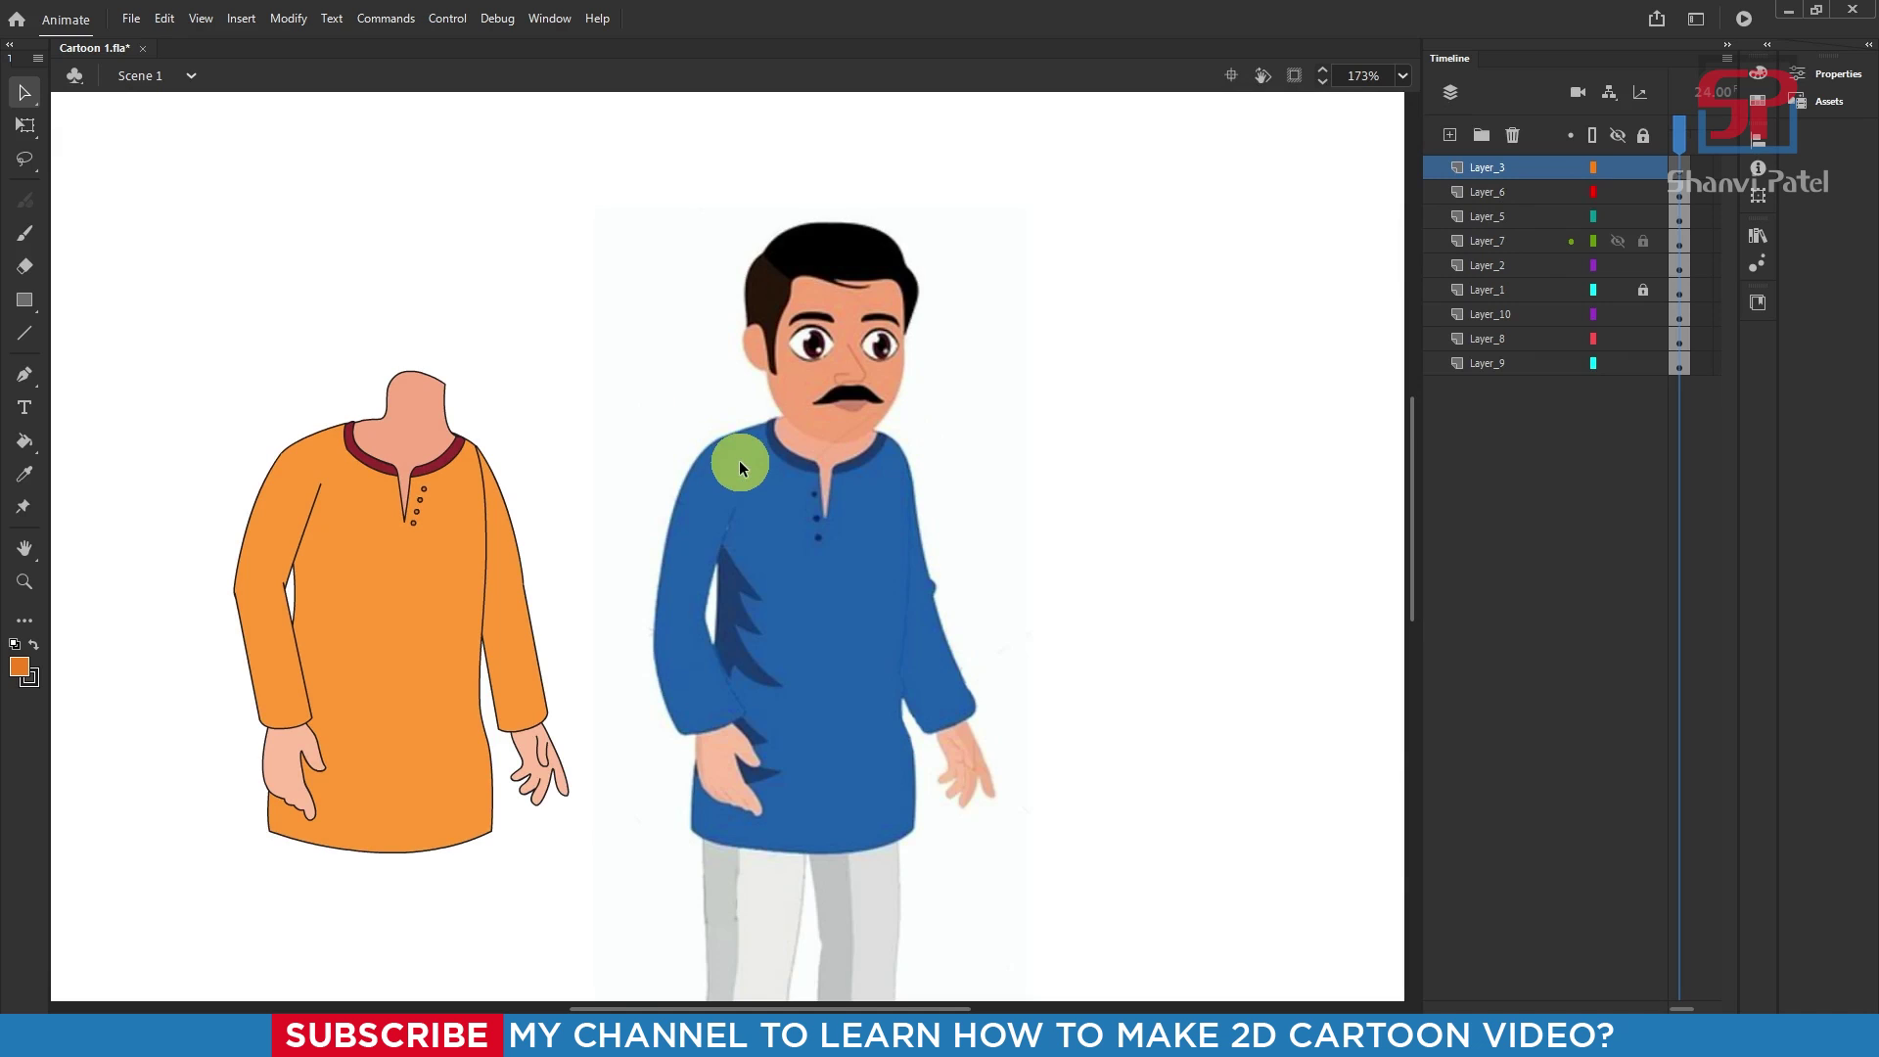
Step: Trace the head outline over the reference with the Pen tool, from below the ear around the chin, forehead and ear
key(p)
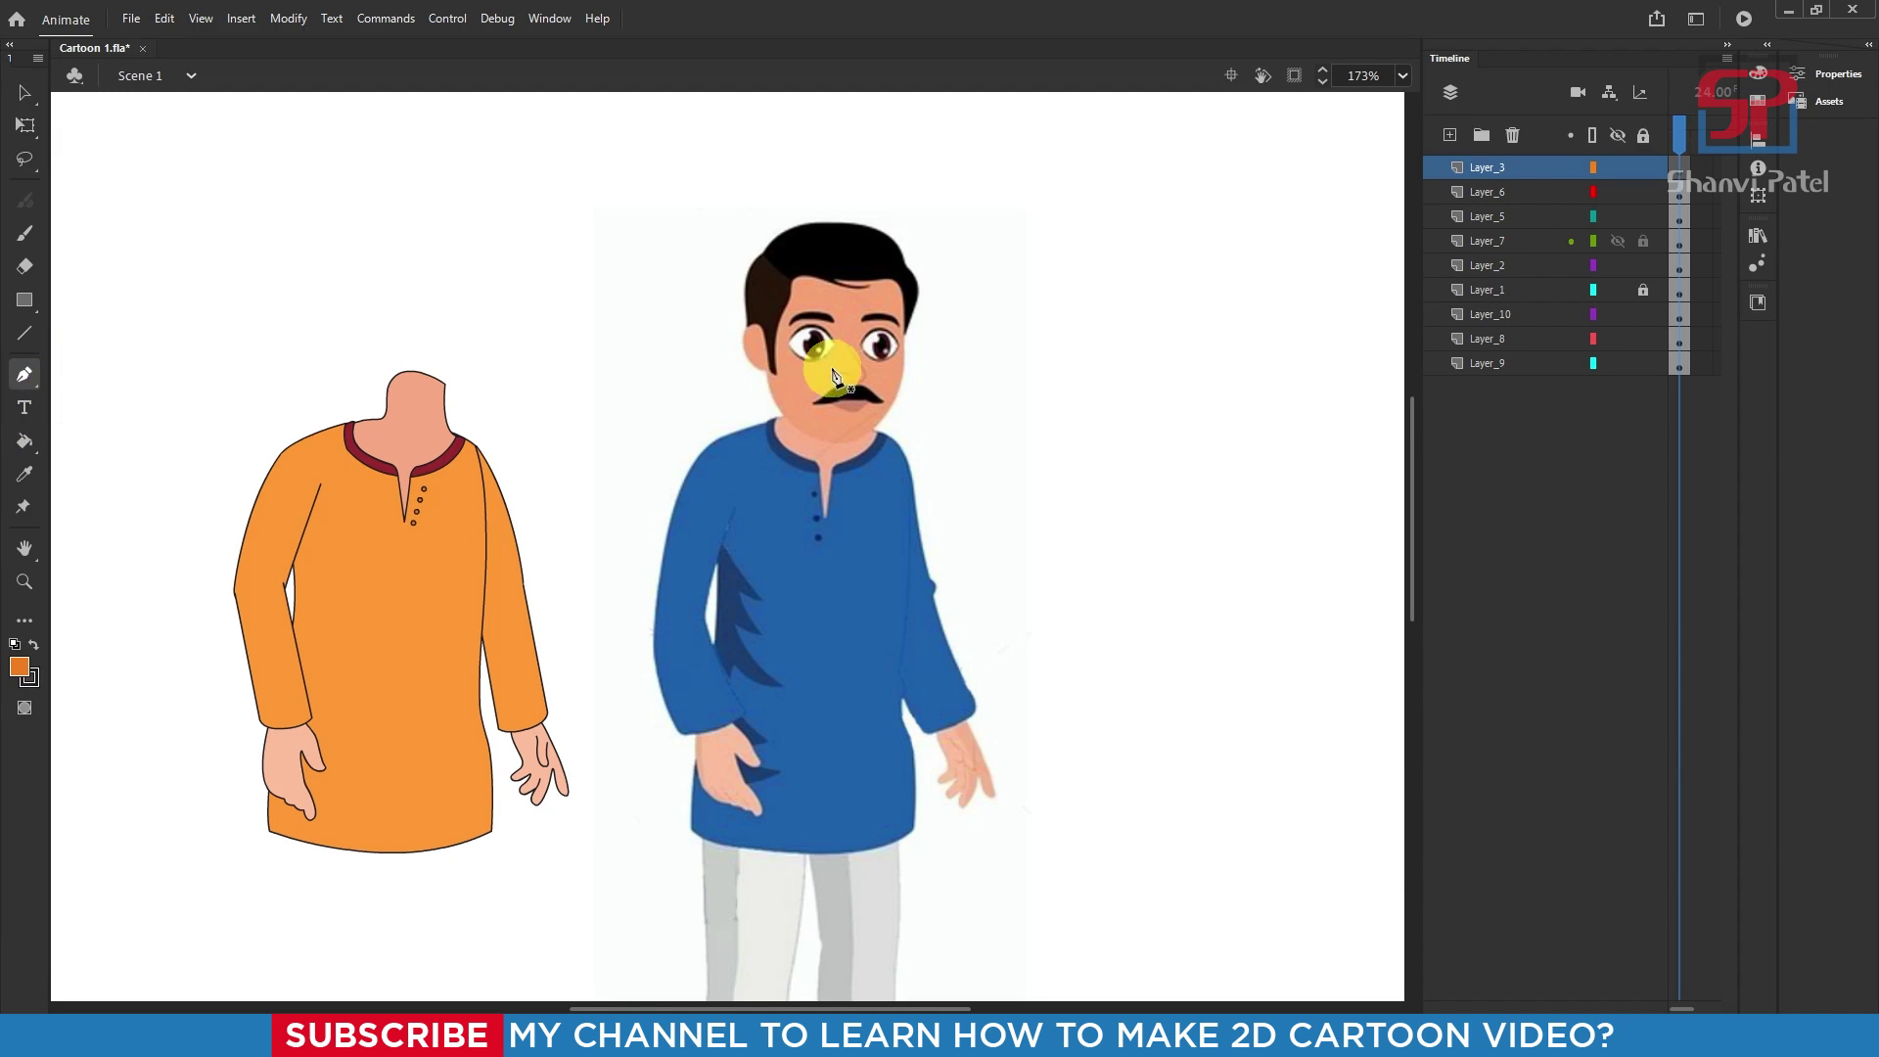
drag(624, 187, 859, 537)
drag(540, 200, 885, 675)
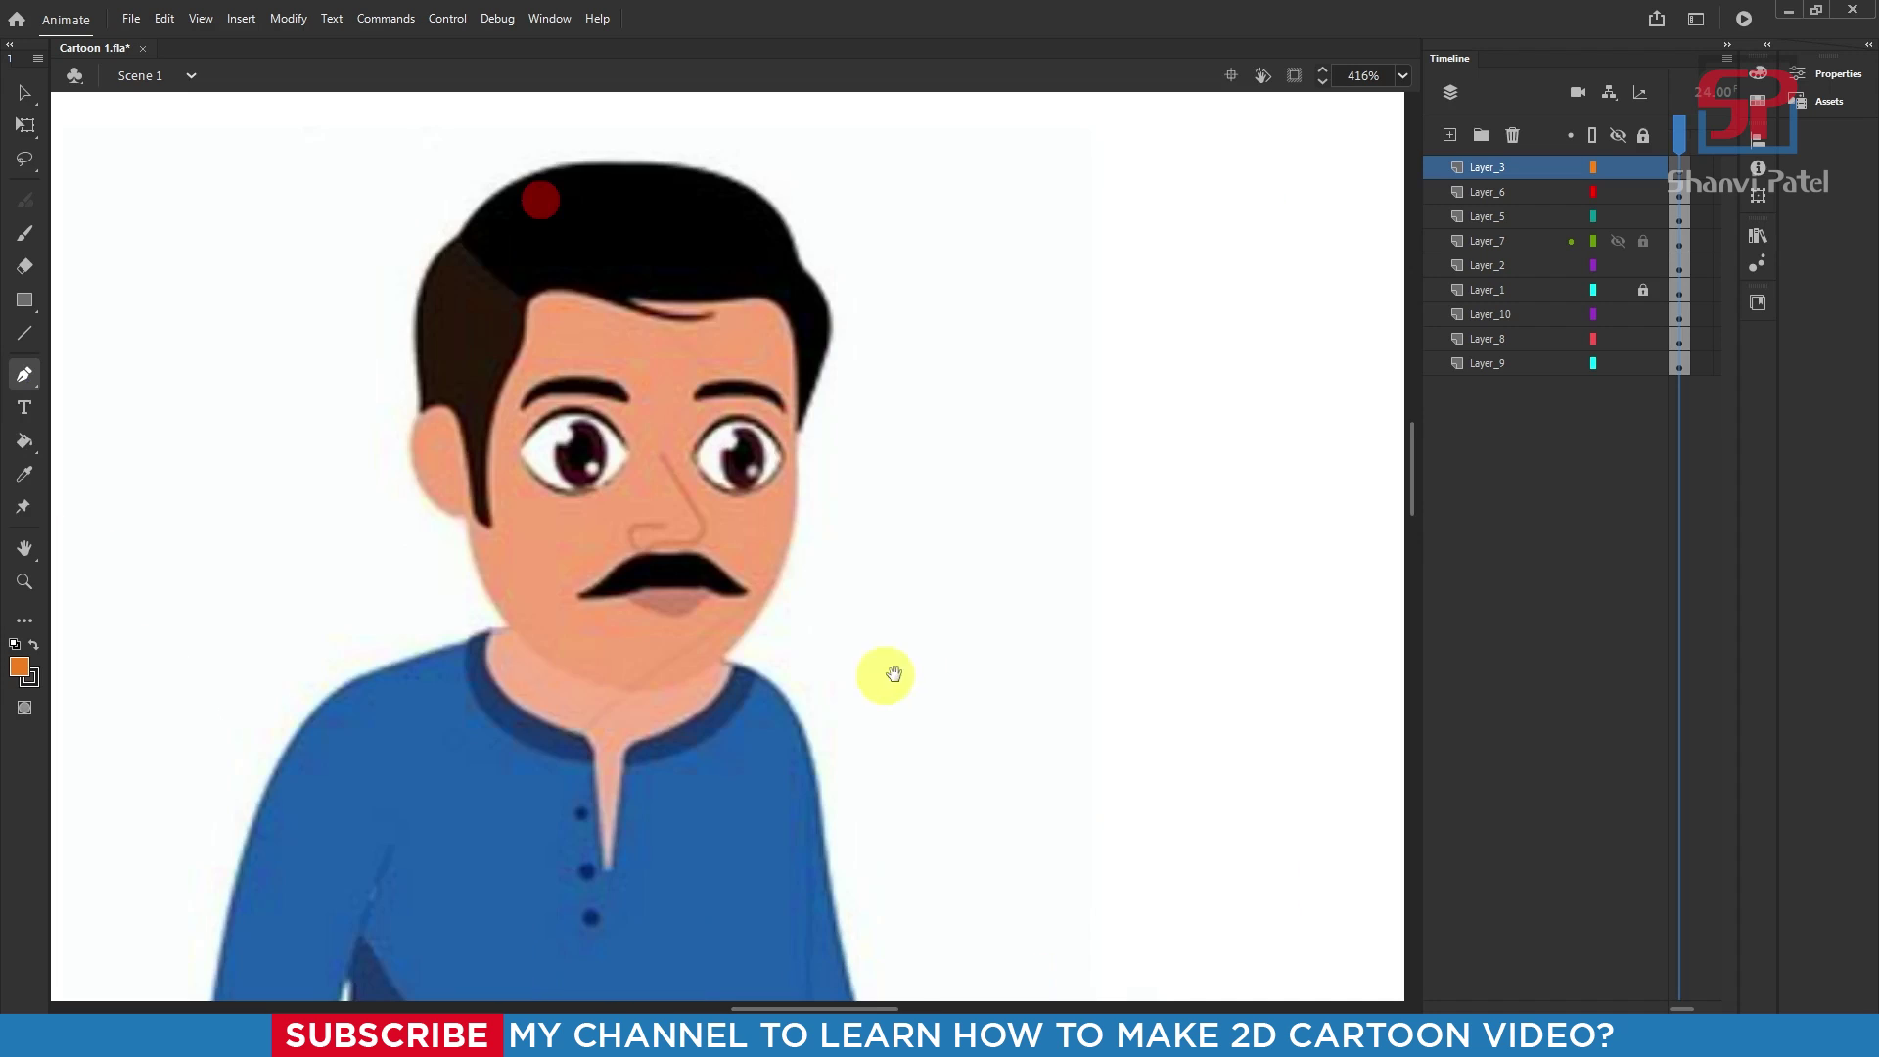
click(469, 519)
drag(551, 661, 626, 707)
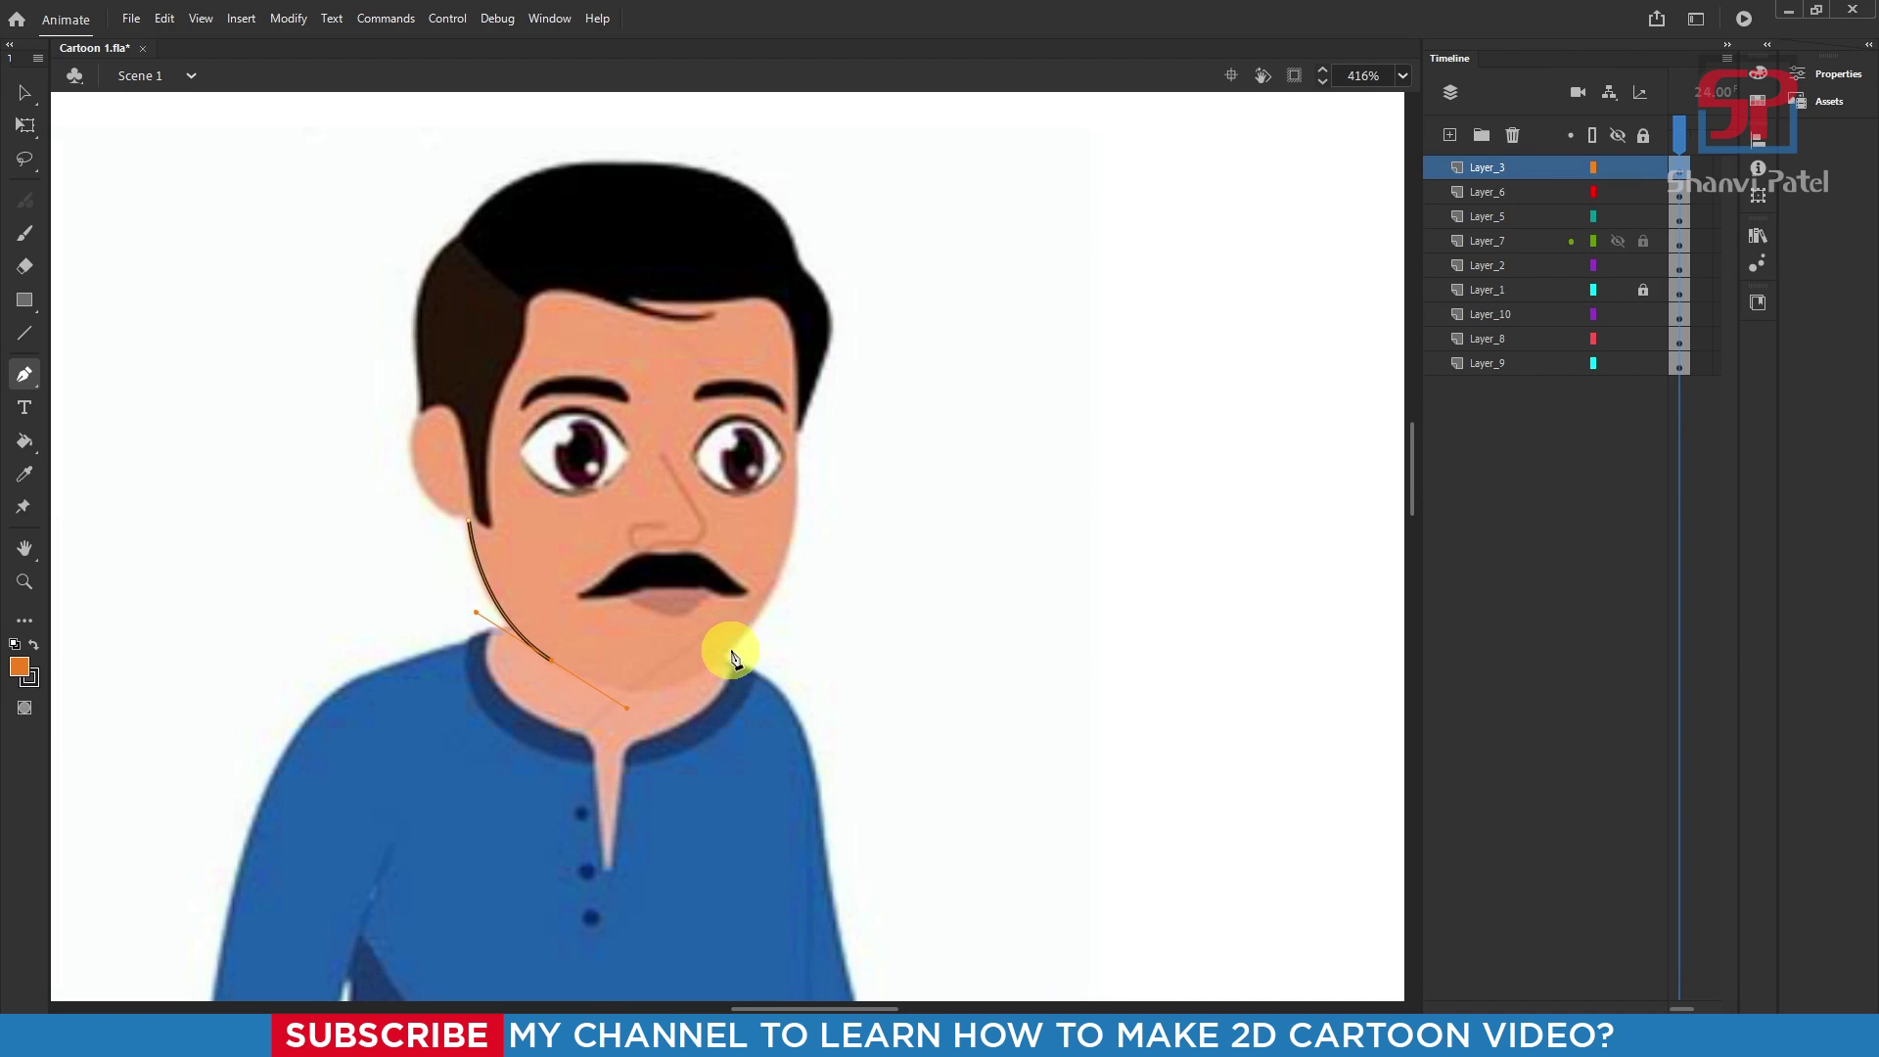
drag(732, 651, 767, 599)
drag(791, 429, 751, 256)
drag(534, 264, 501, 276)
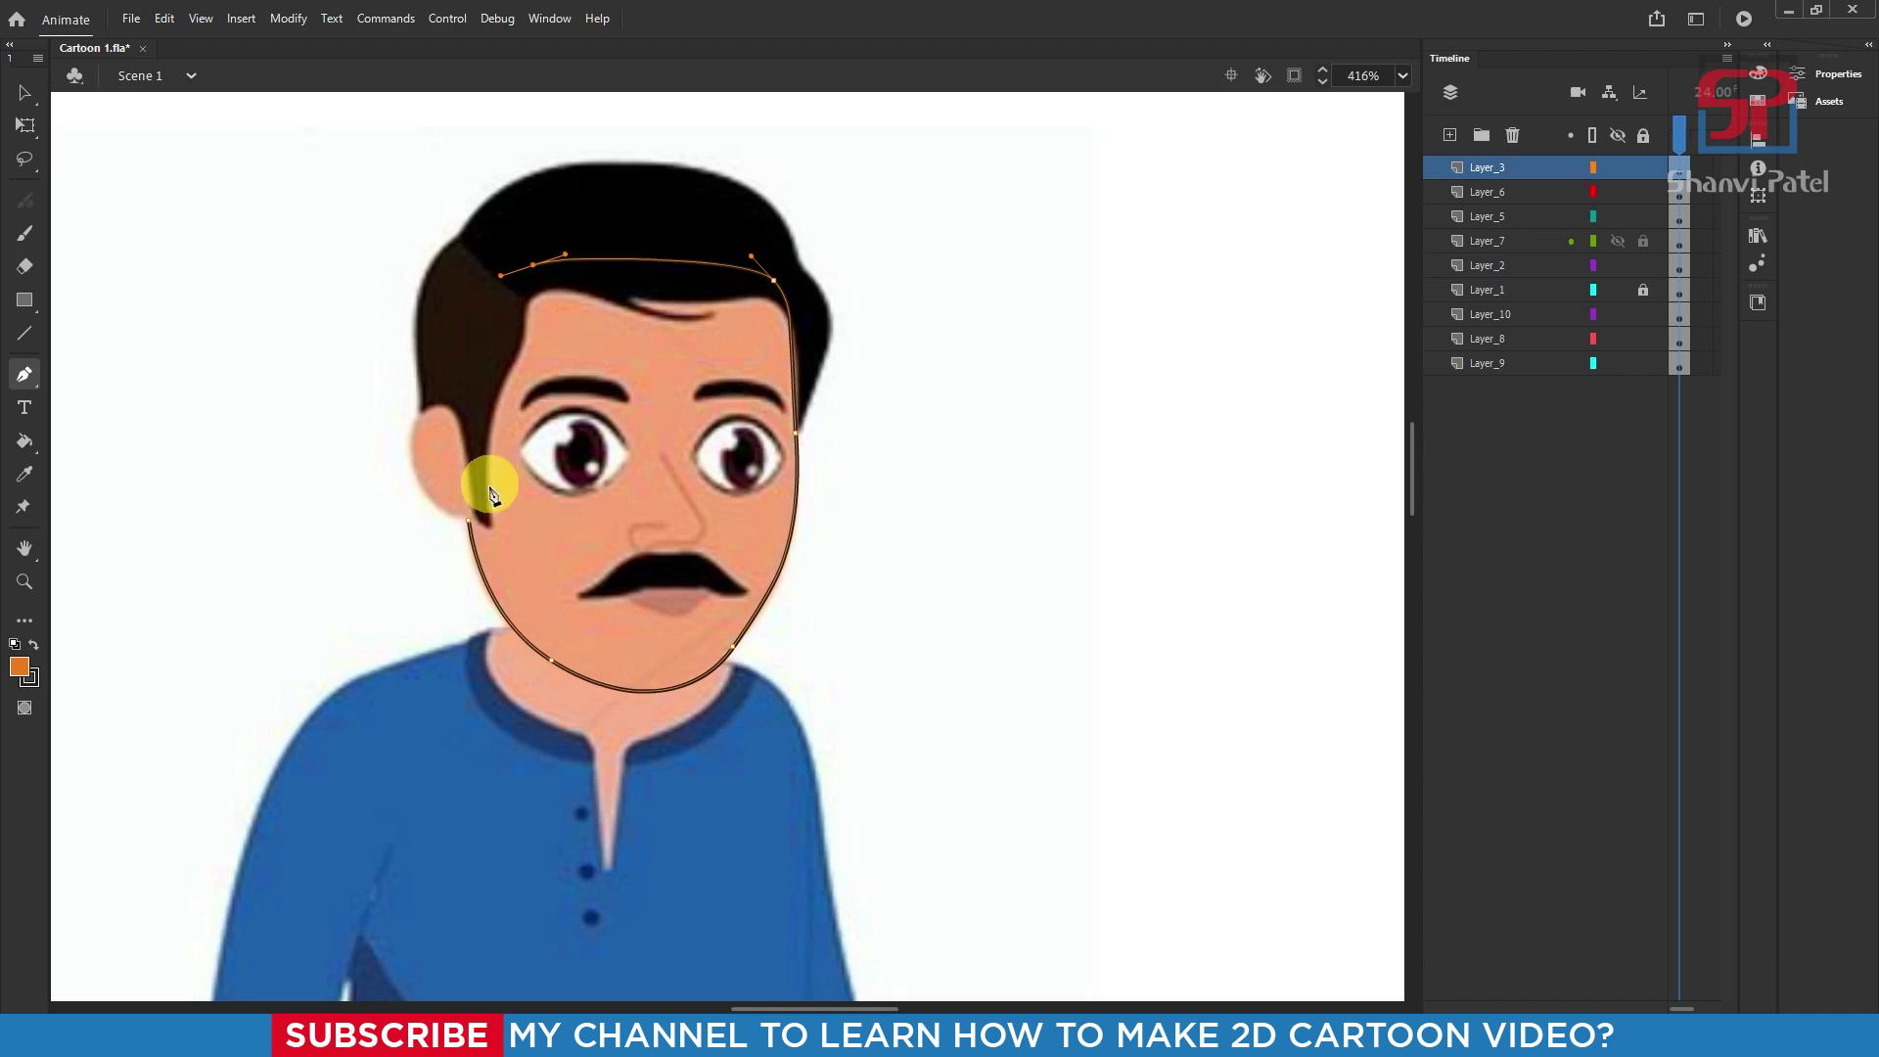
drag(420, 409, 537, 565)
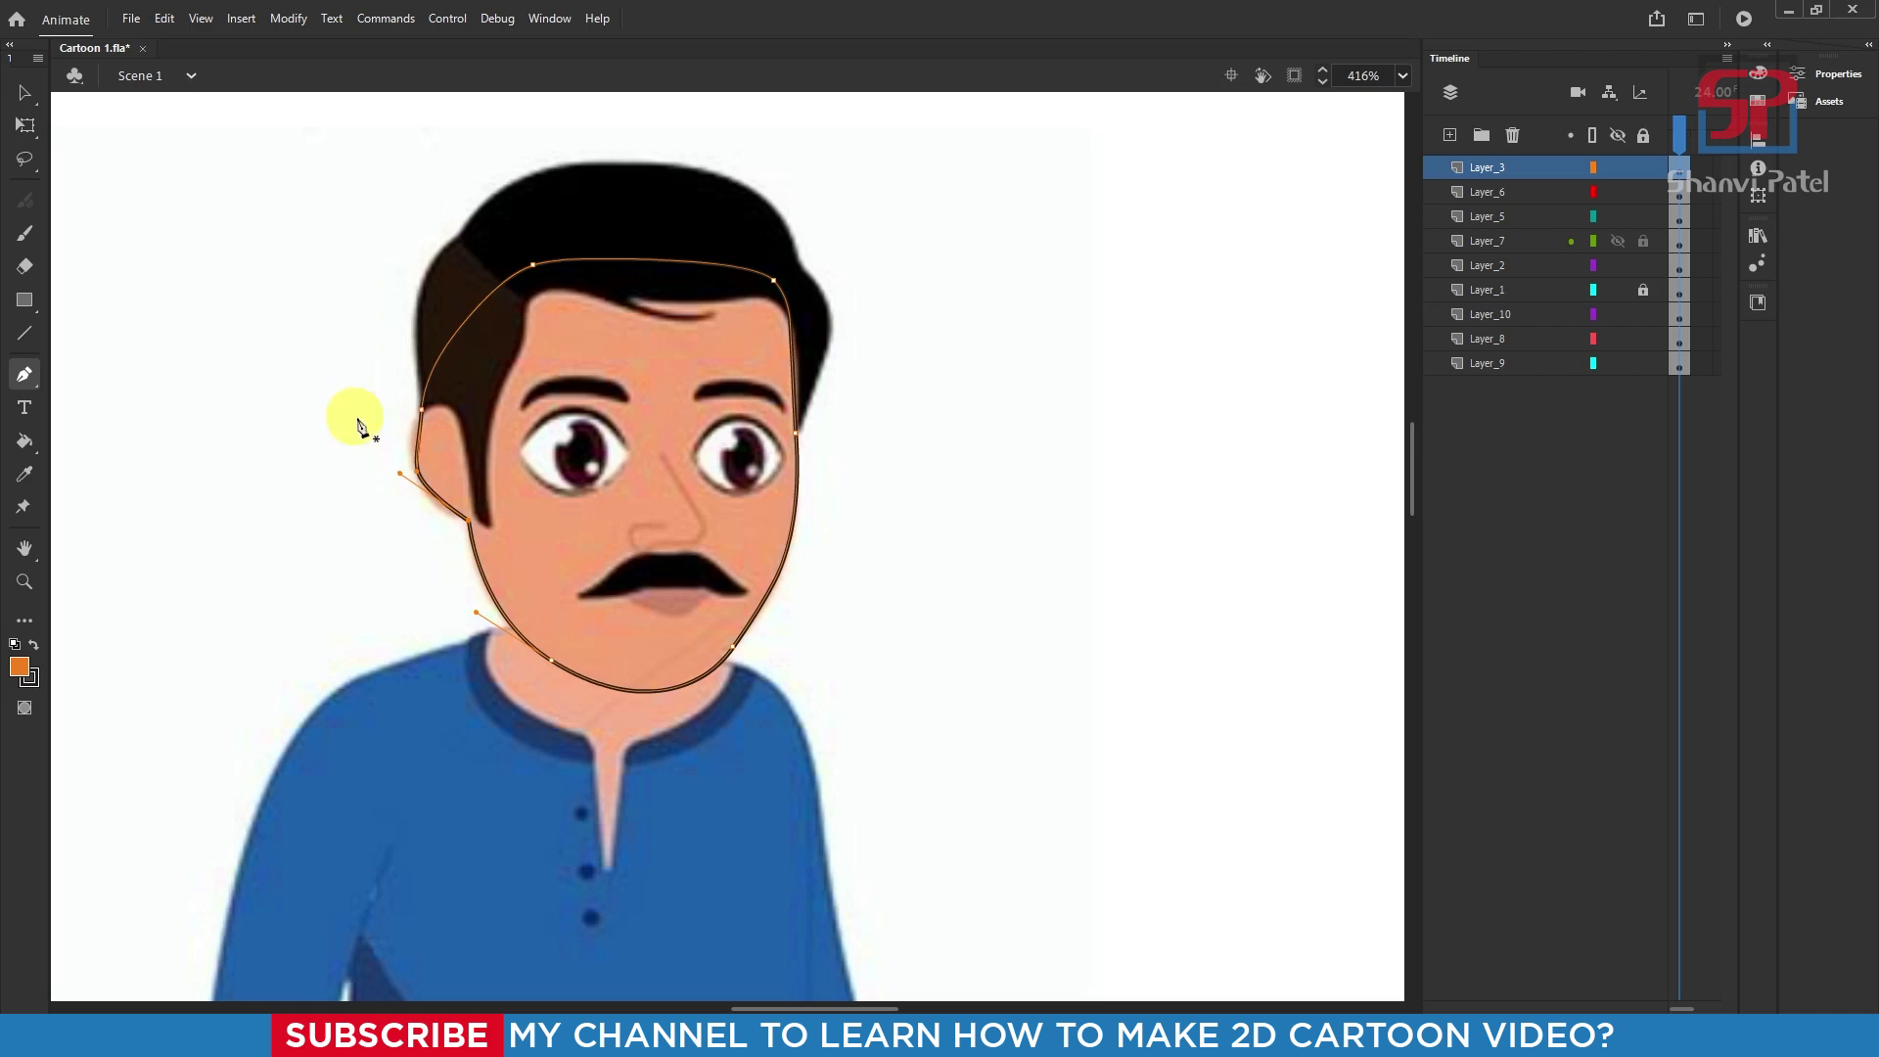
Step: Reshape the ear segment of the head outline so its curve follows the reference ear
key(v)
click(411, 464)
scroll(411, 464, up, 3)
scroll(415, 469, up, 1)
click(436, 339)
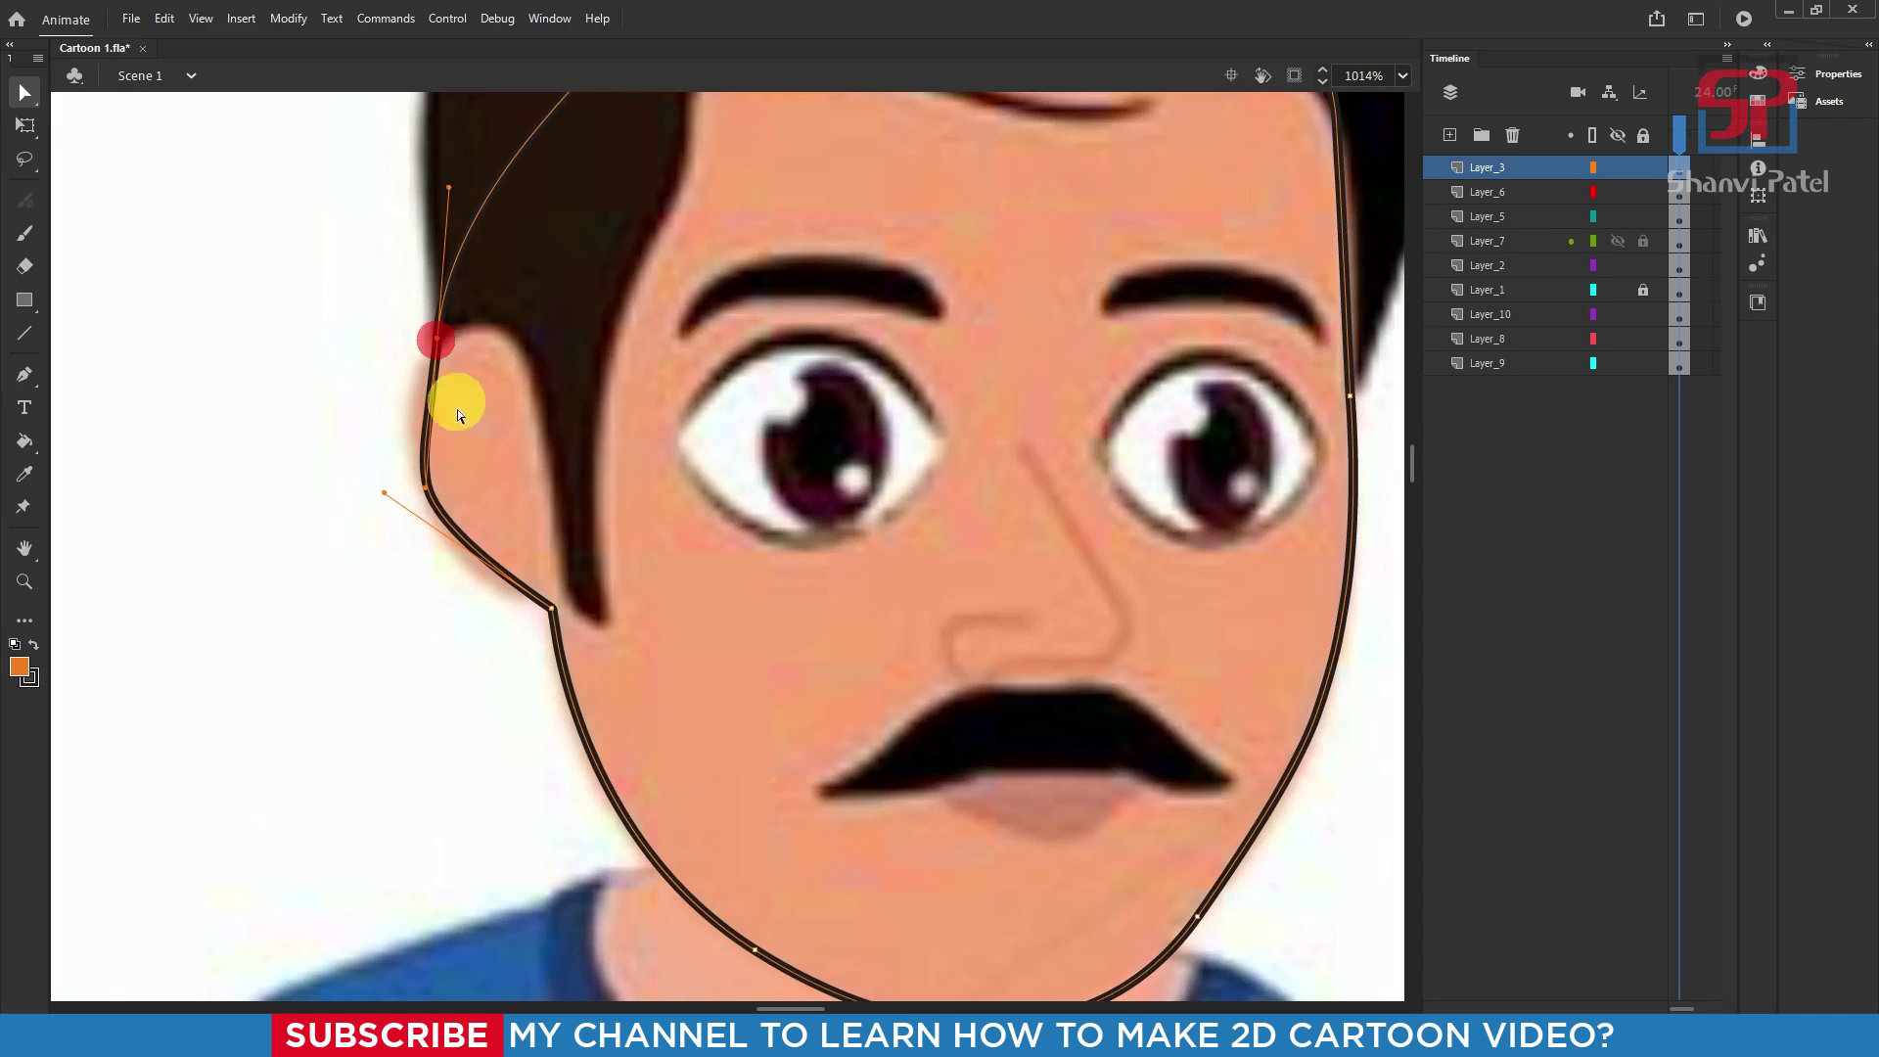
drag(424, 489, 423, 570)
Step: Adjust the curve handles at the forehead corner opposite the ear to smooth the head outline
scroll(1082, 407, down, 1)
drag(1082, 407, 860, 530)
click(1031, 223)
drag(1054, 285, 1072, 335)
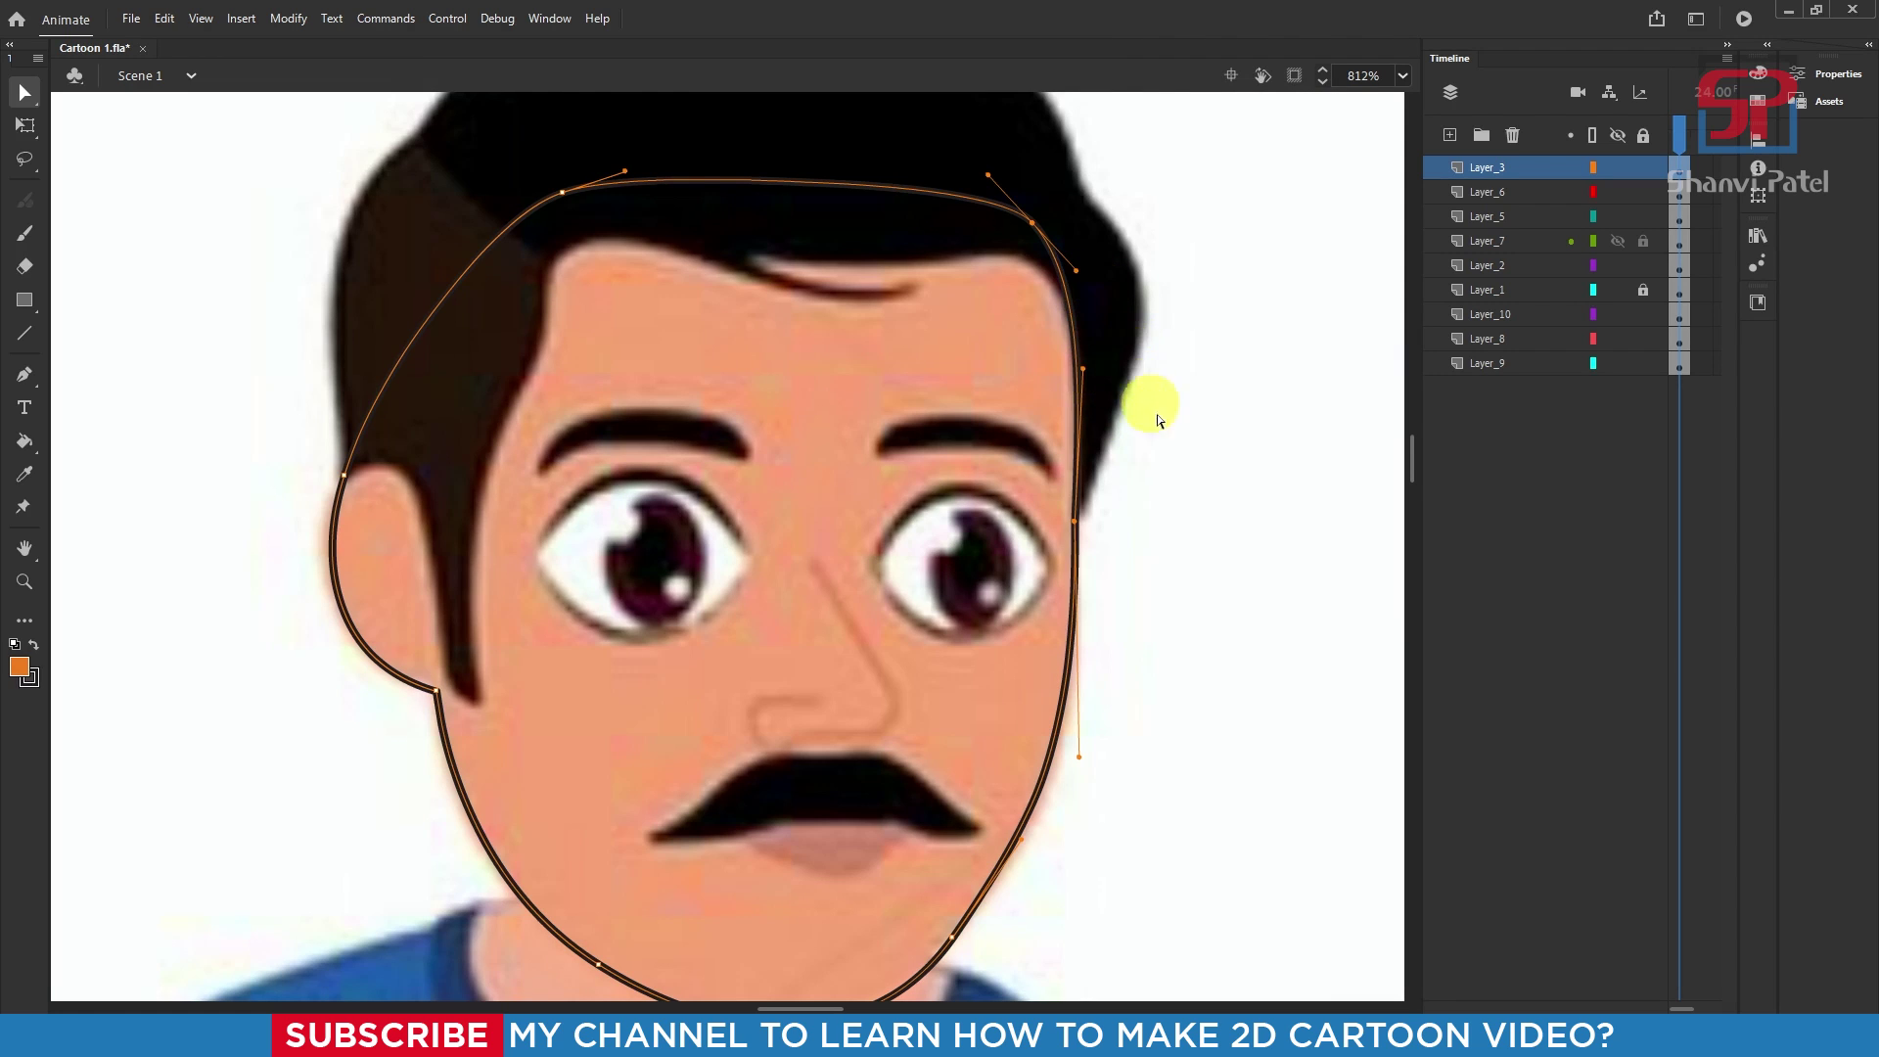
Step: Add a new layer above Layer_3 for the hair
scroll(1140, 398, down, 3)
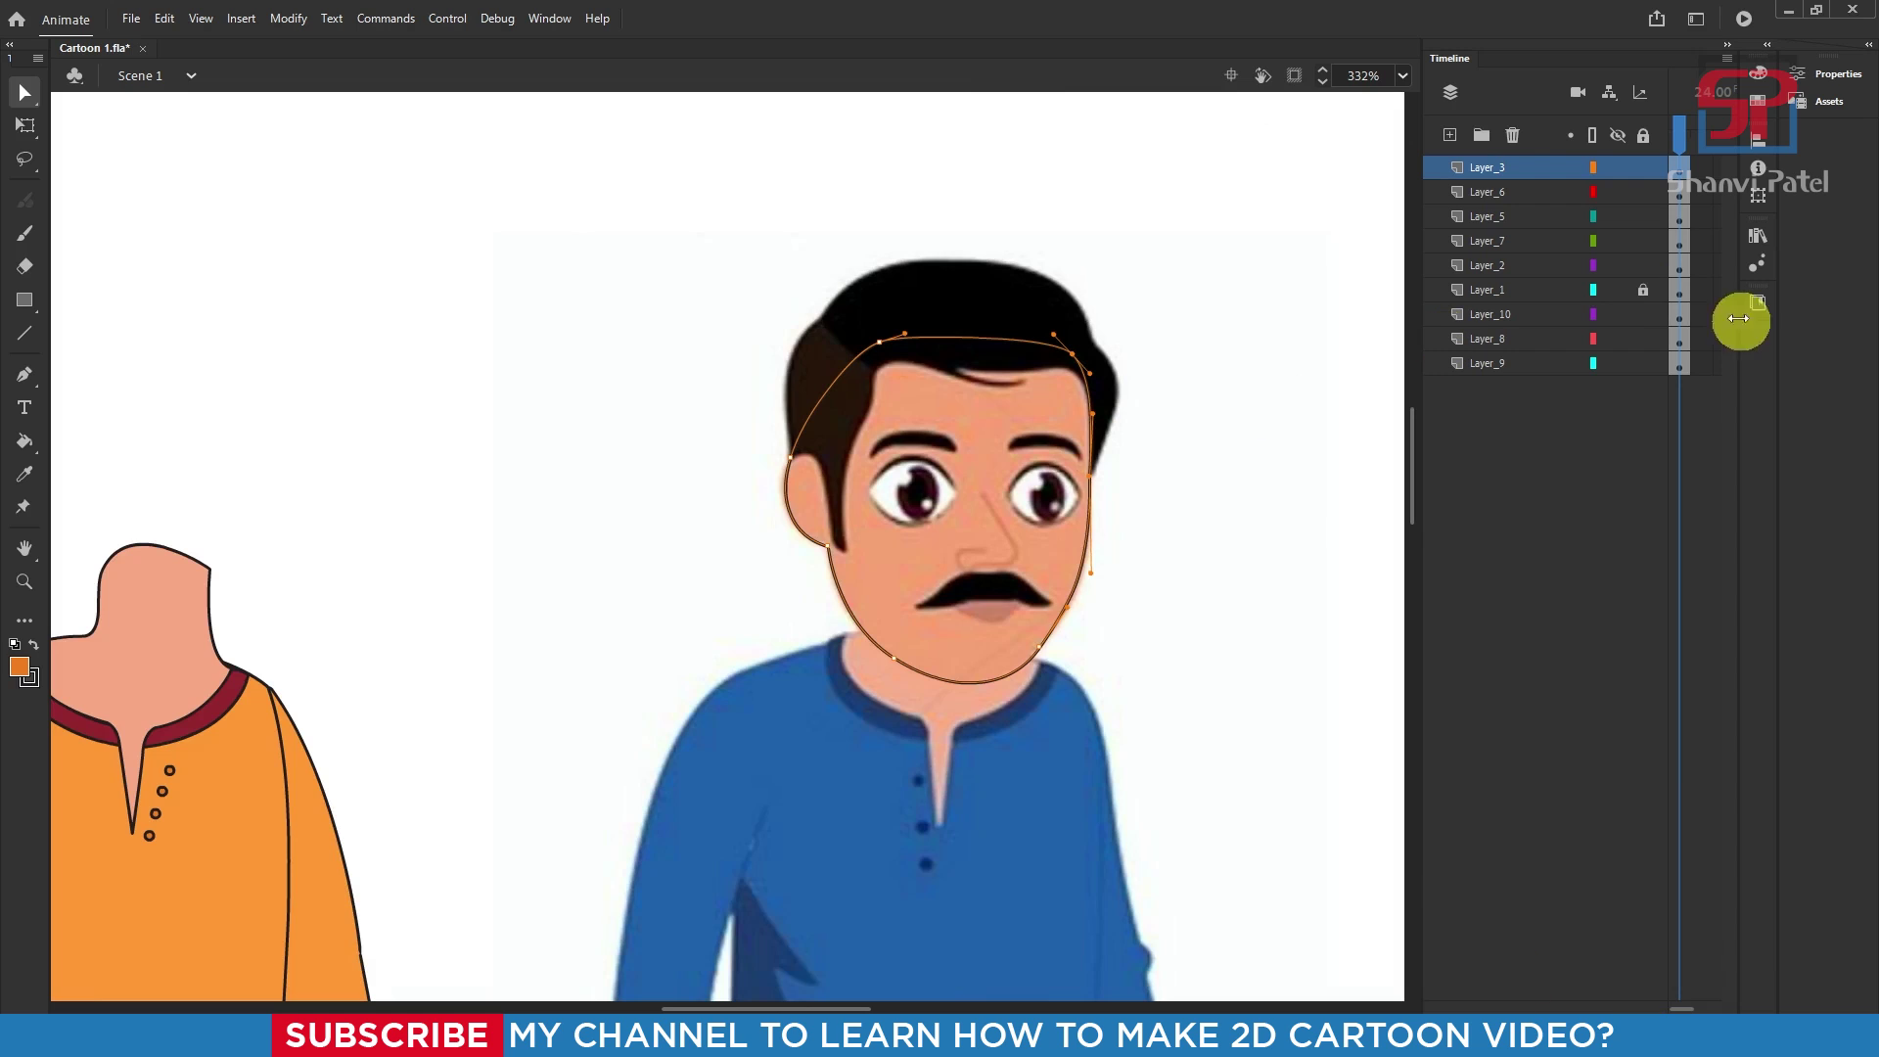
click(1453, 135)
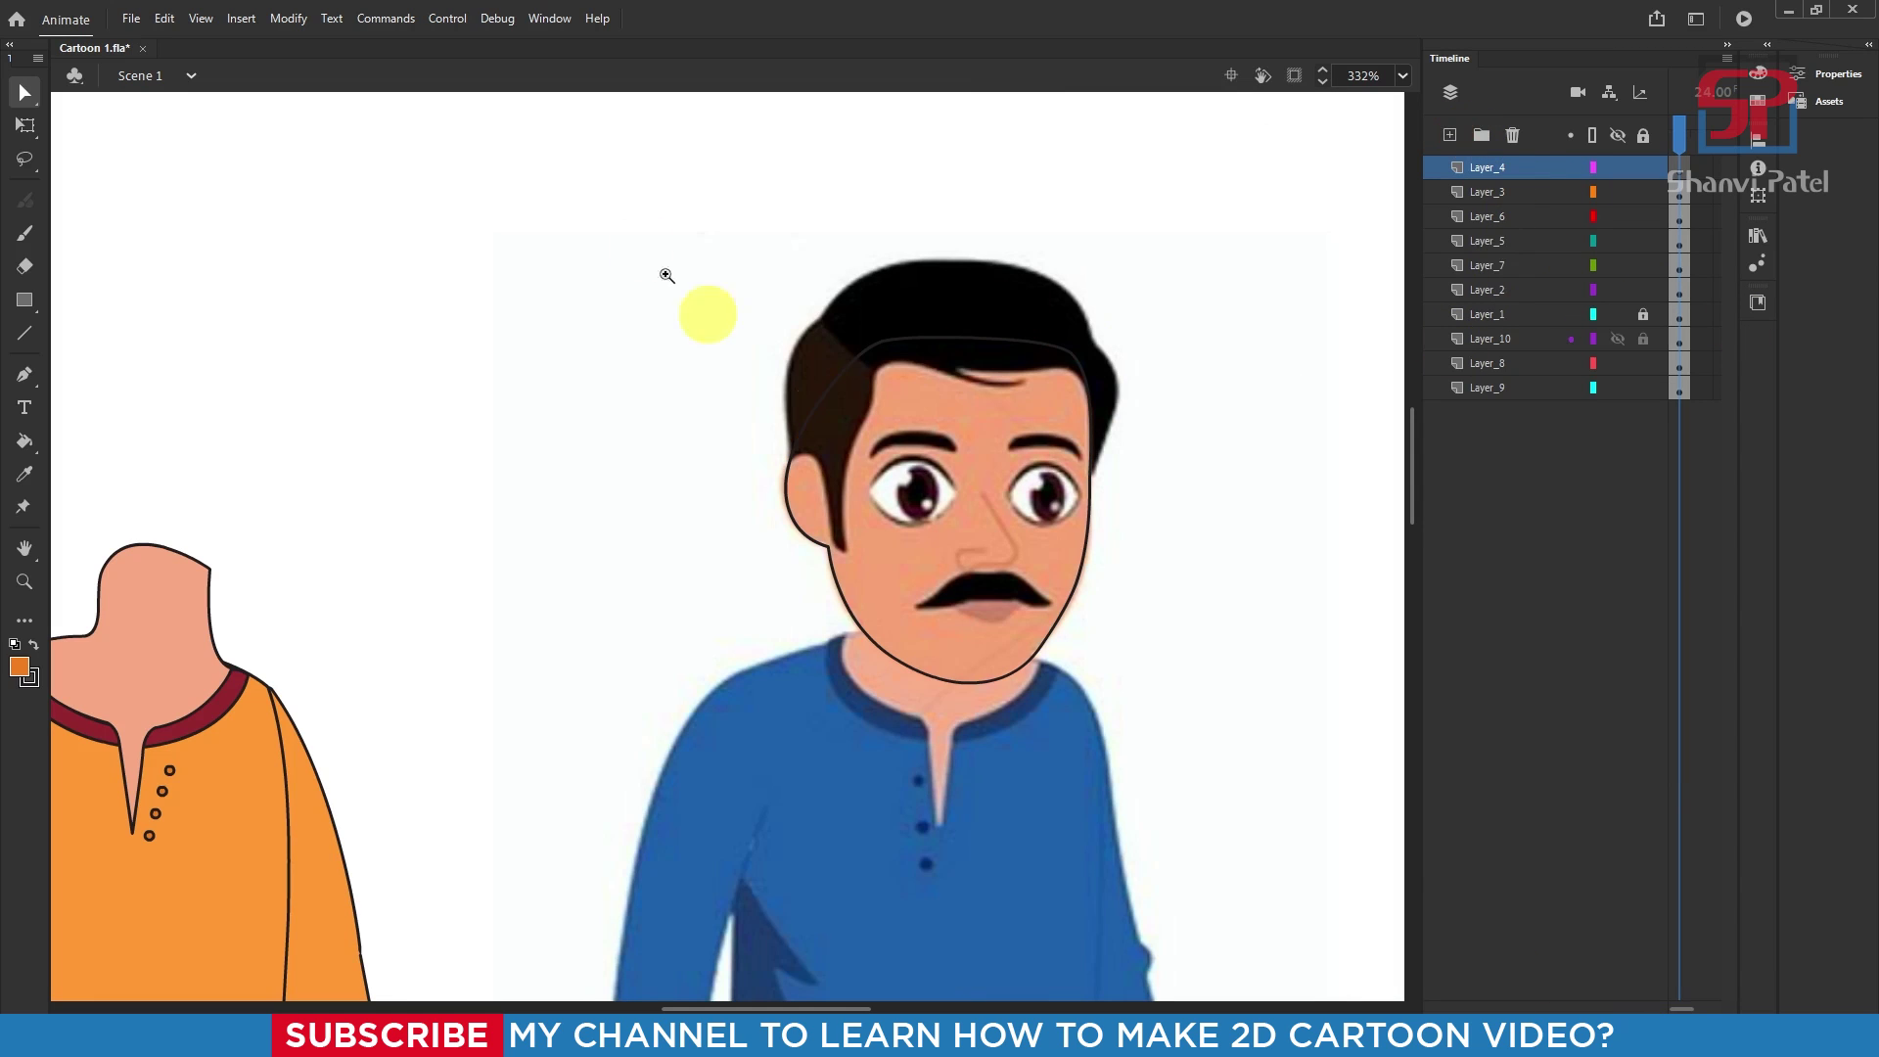
drag(659, 241, 1227, 771)
drag(811, 322, 848, 400)
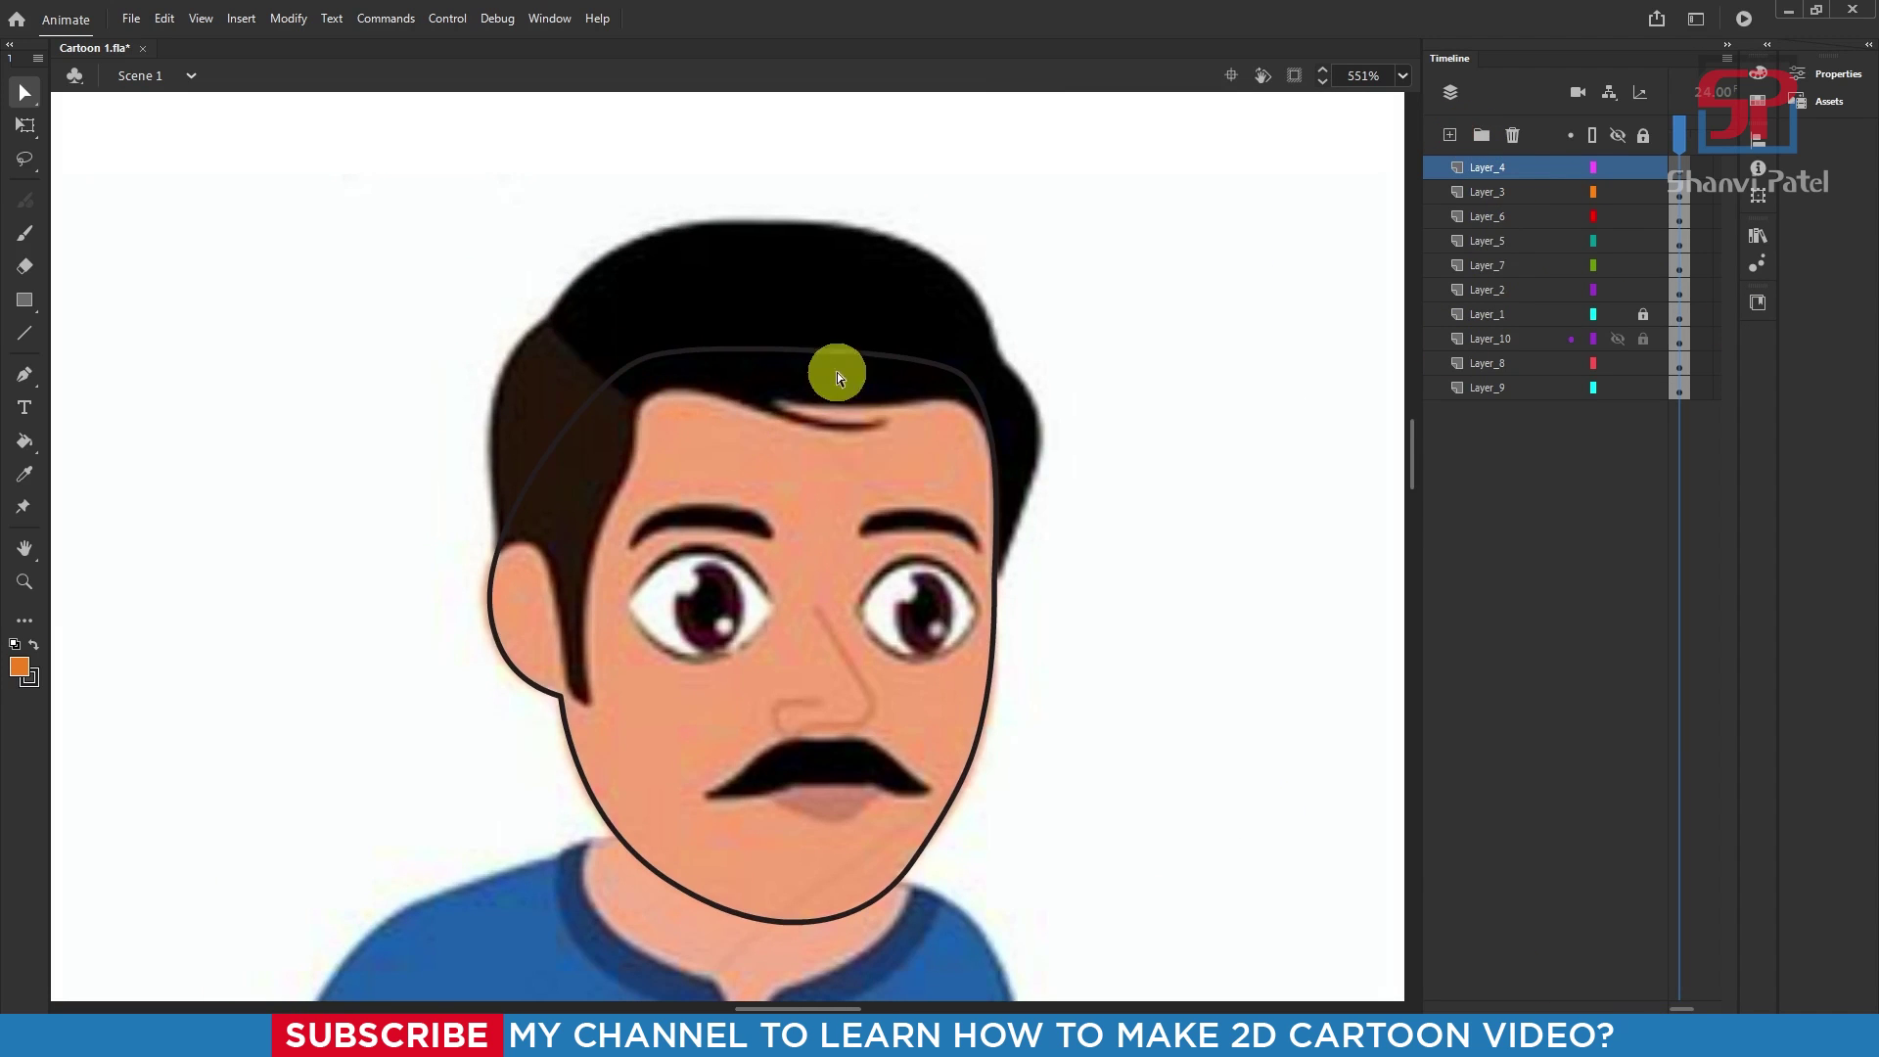
Step: Trace the hair's outer edge with the Pen tool from the back of the crown over the top to the far temple
key(p)
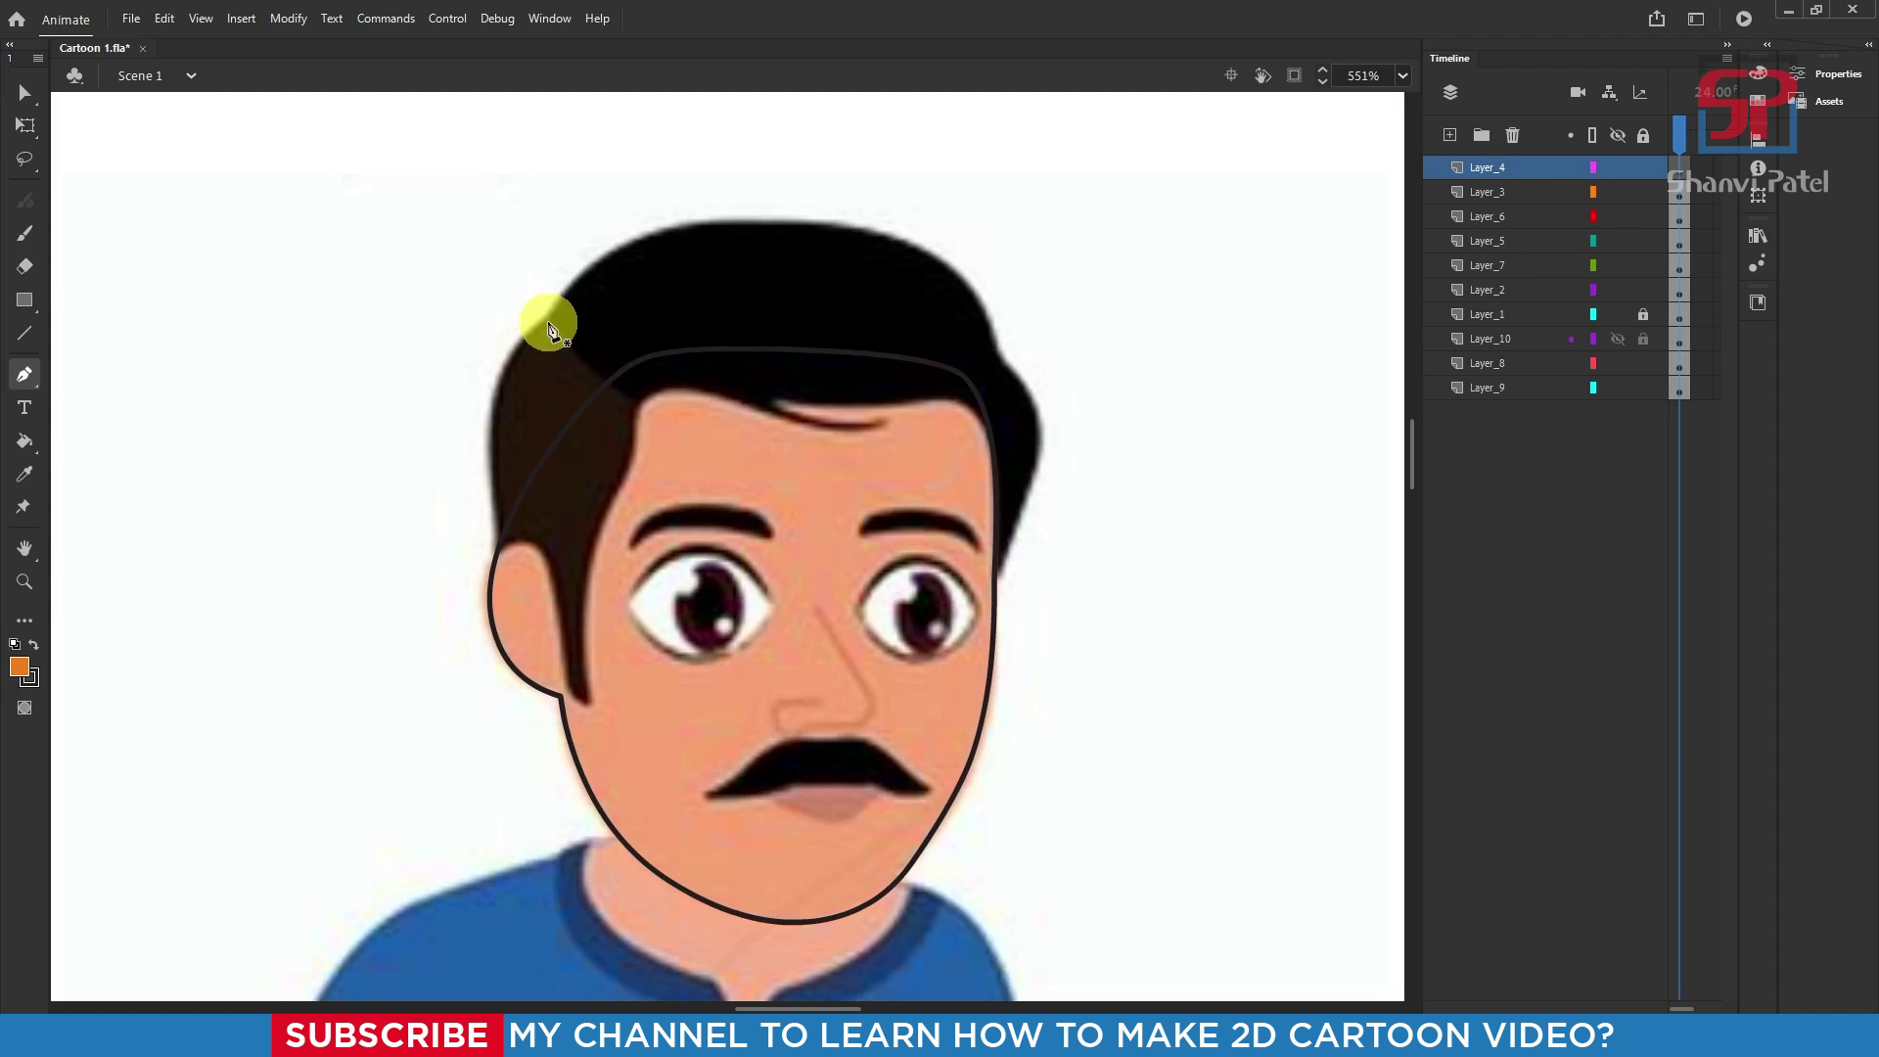
click(544, 318)
drag(730, 221, 868, 216)
drag(991, 329, 1018, 405)
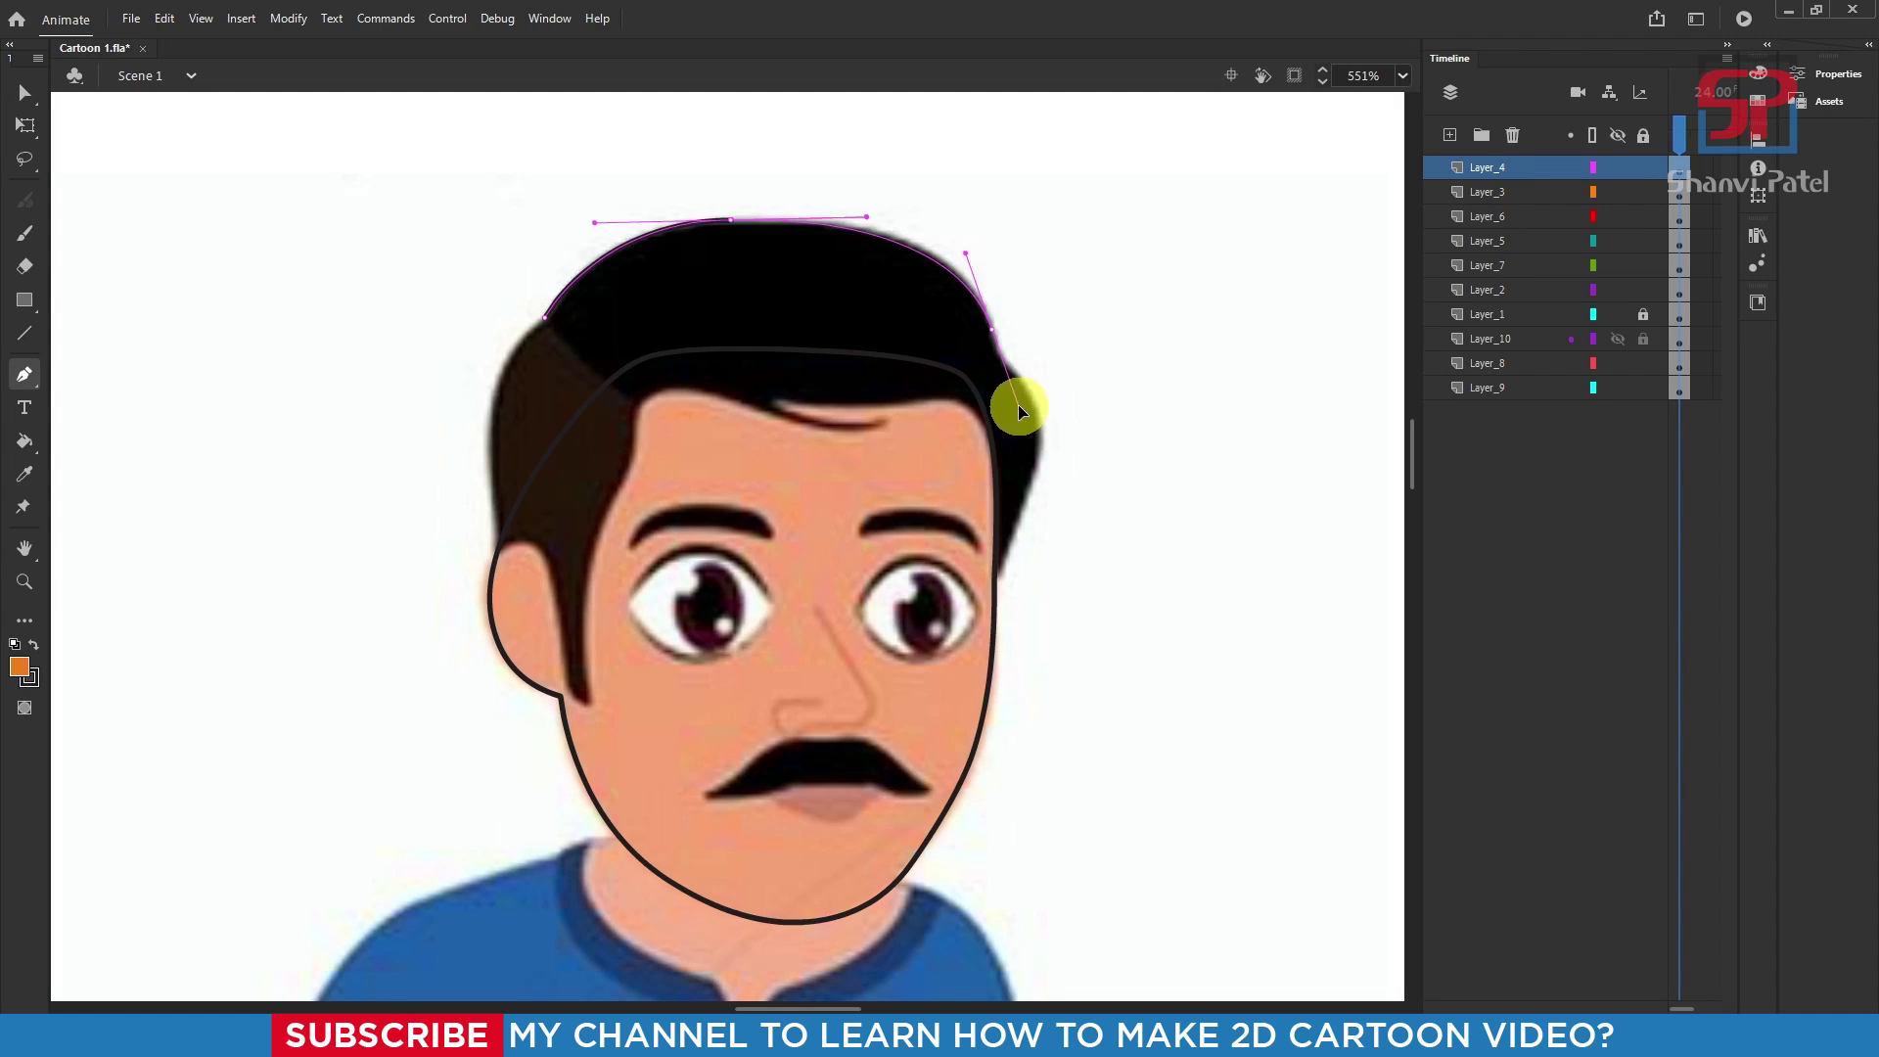
drag(1032, 477, 1015, 562)
click(994, 597)
click(995, 596)
Step: Continue the hair outline along the hairline, fringe lock, sideburn and ear, closing it at the back of the crown
drag(960, 402, 901, 378)
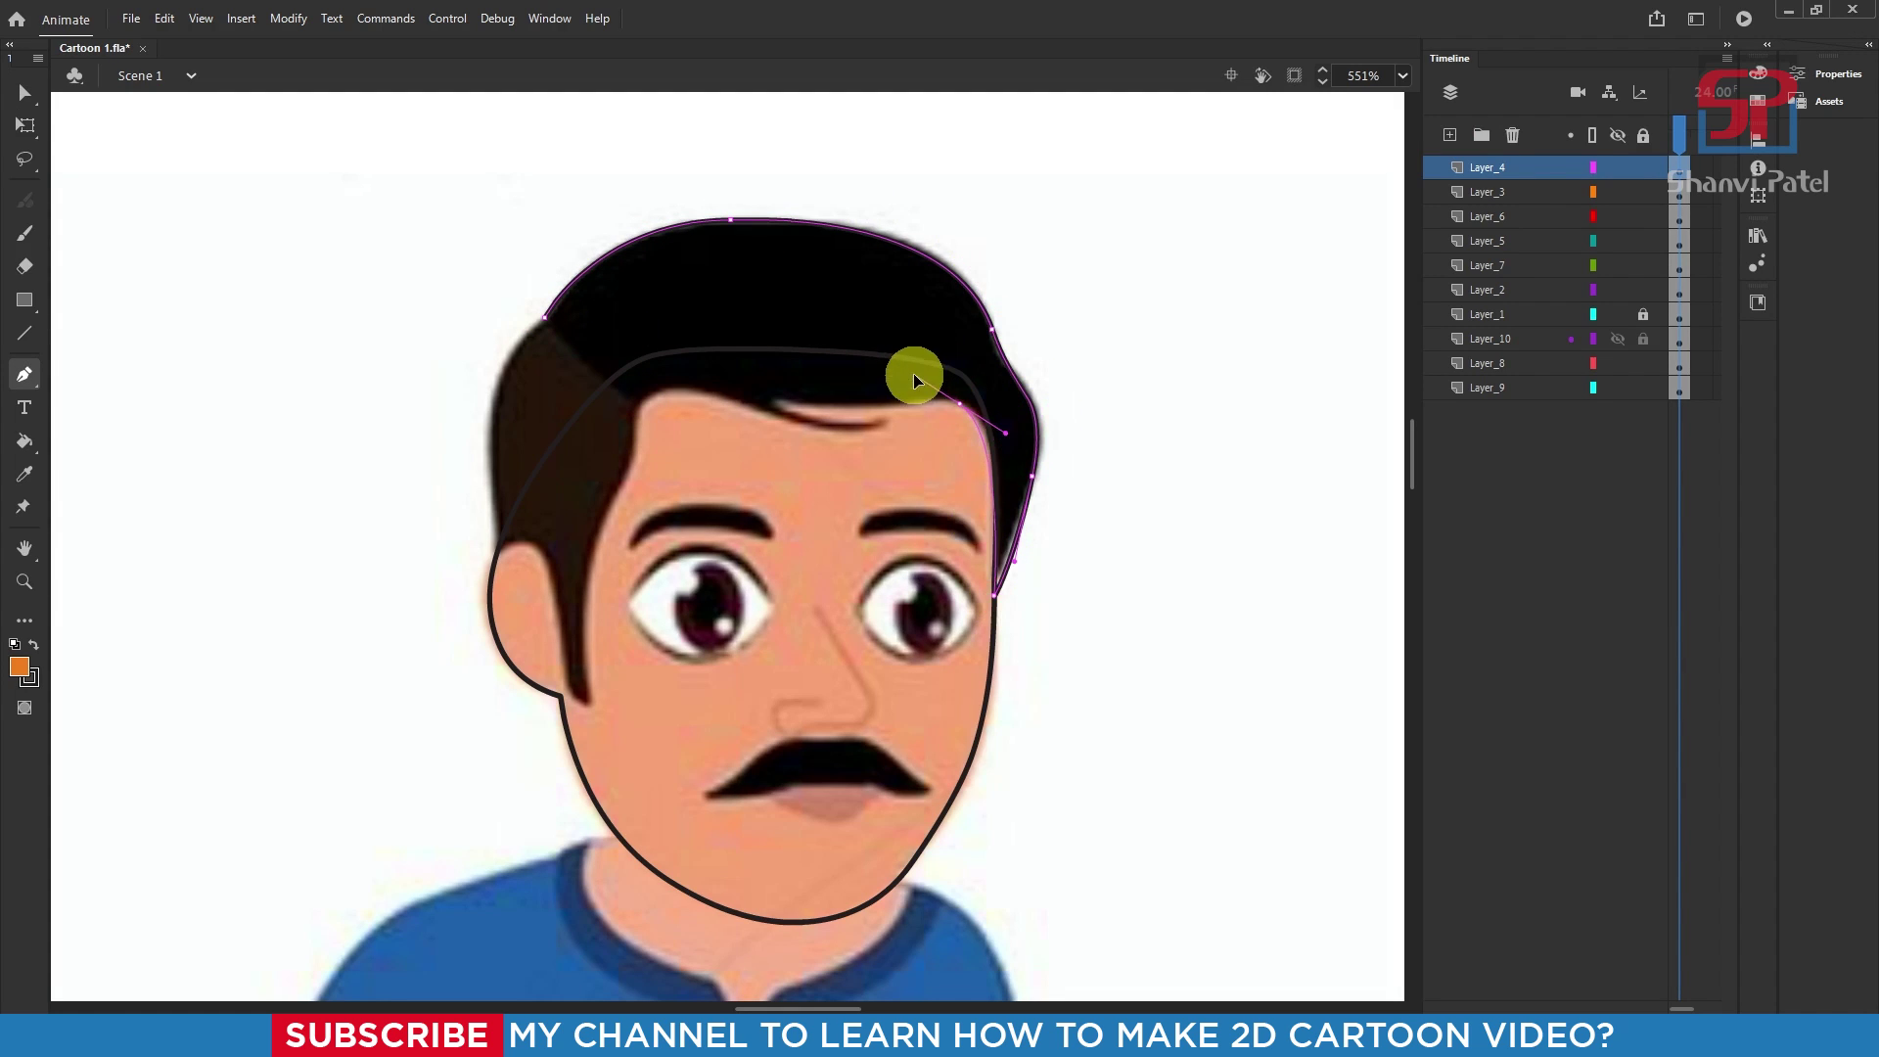
drag(776, 395, 643, 348)
click(892, 419)
click(631, 438)
drag(598, 529, 567, 579)
click(592, 703)
drag(561, 660, 557, 631)
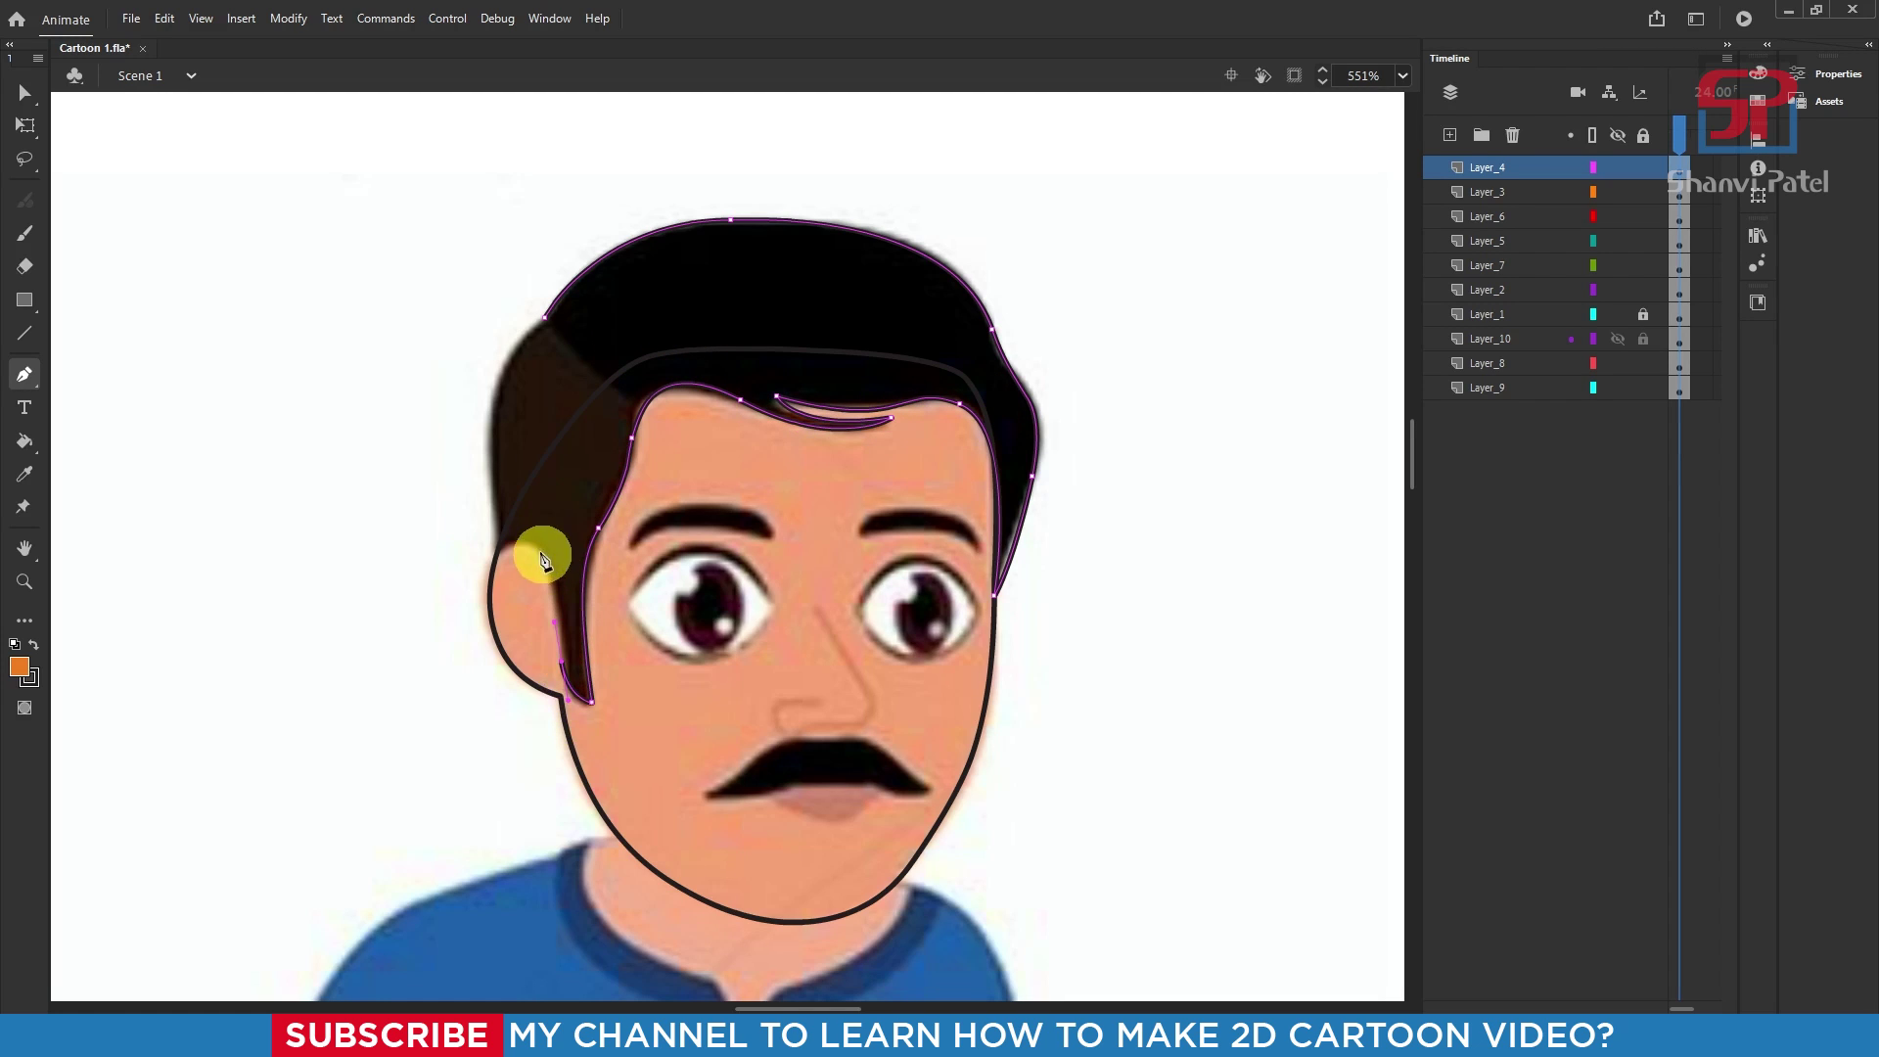
drag(539, 551, 492, 574)
drag(545, 318, 626, 275)
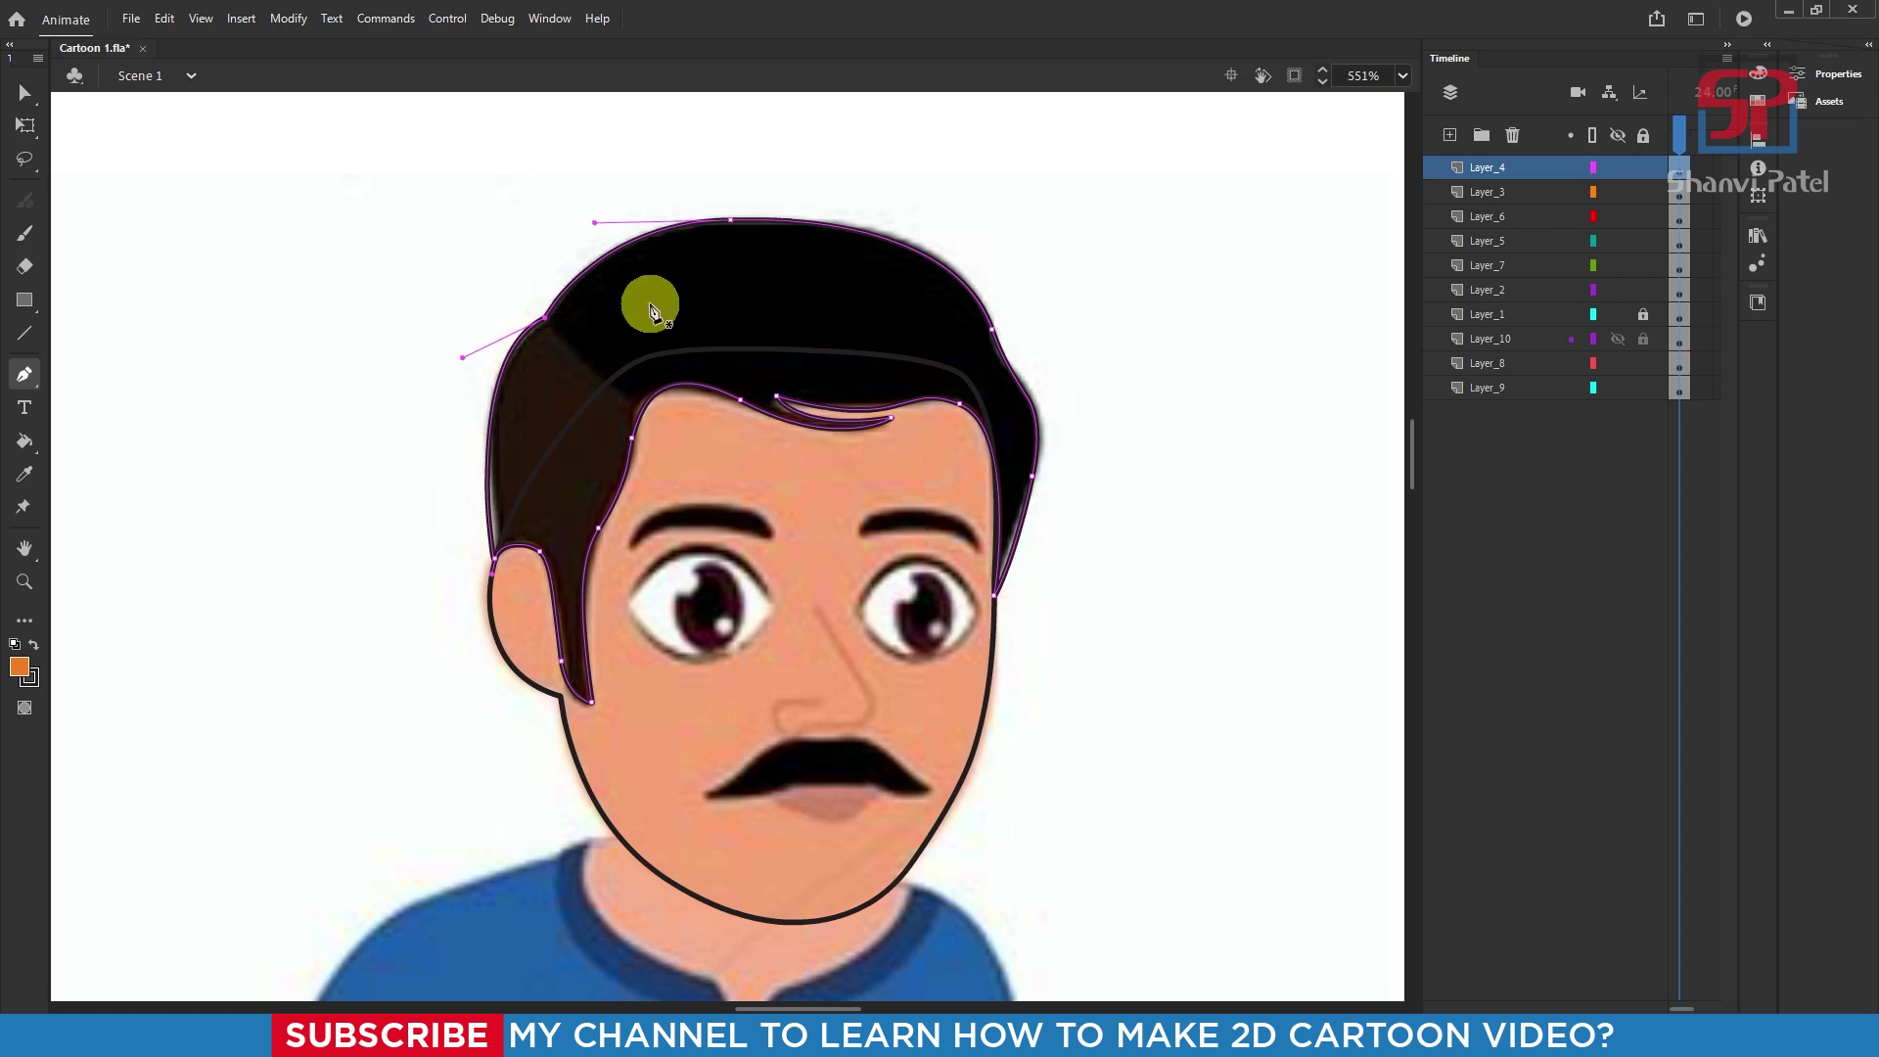
Step: Draw a straight line across the hair from the crown to the hairline, separating the side section from the top
scroll(537, 407, up, 1)
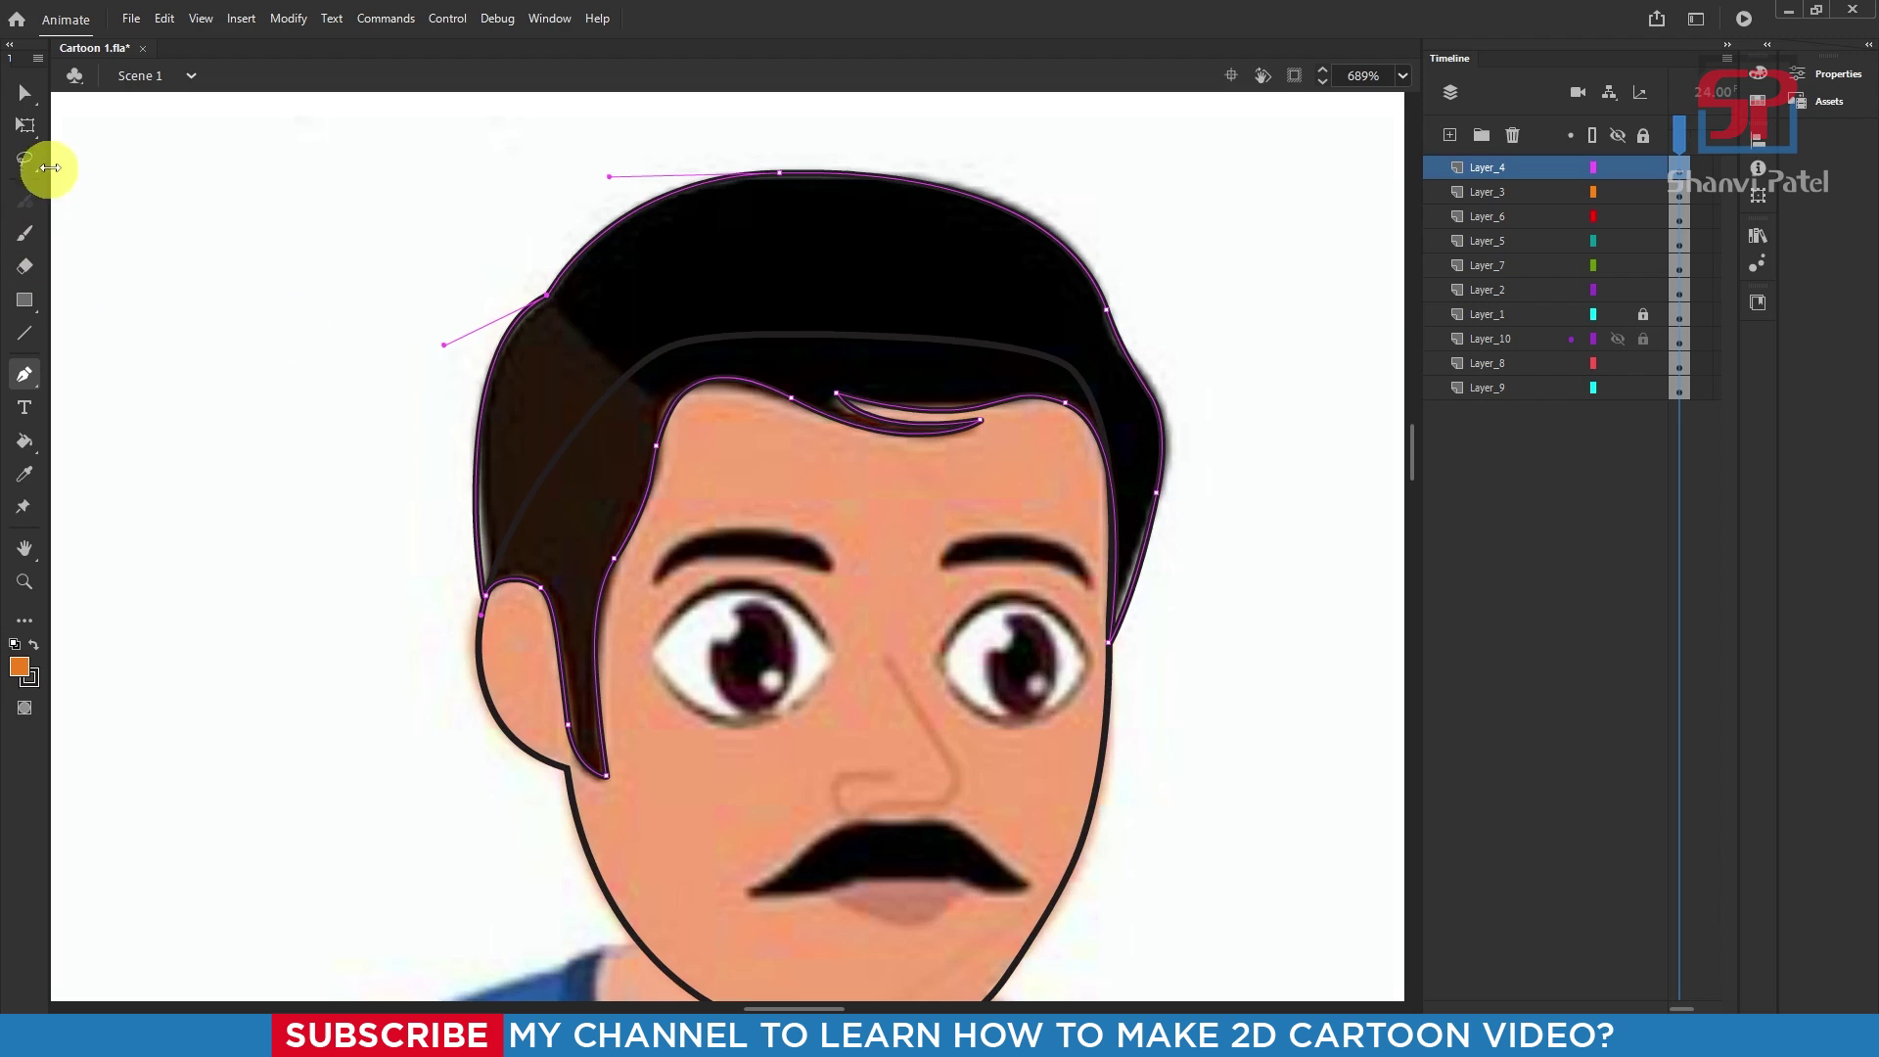
click(24, 125)
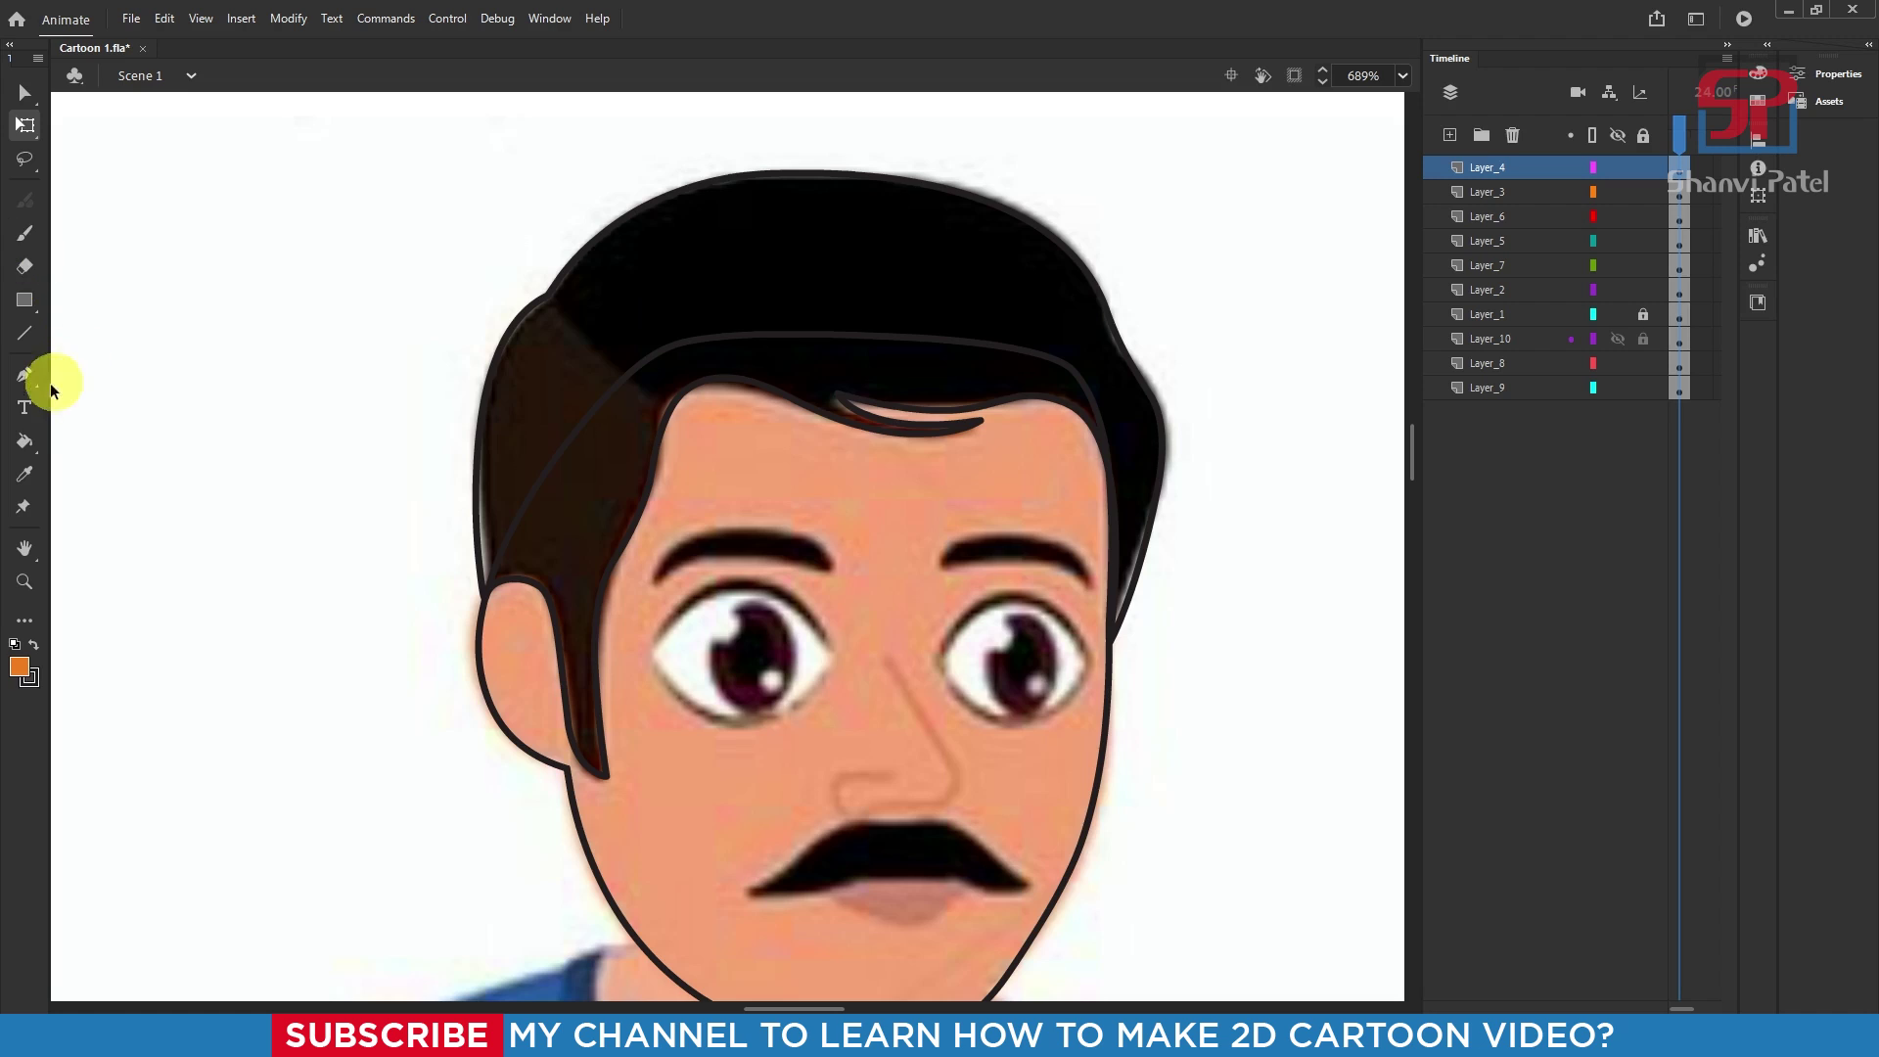
click(25, 334)
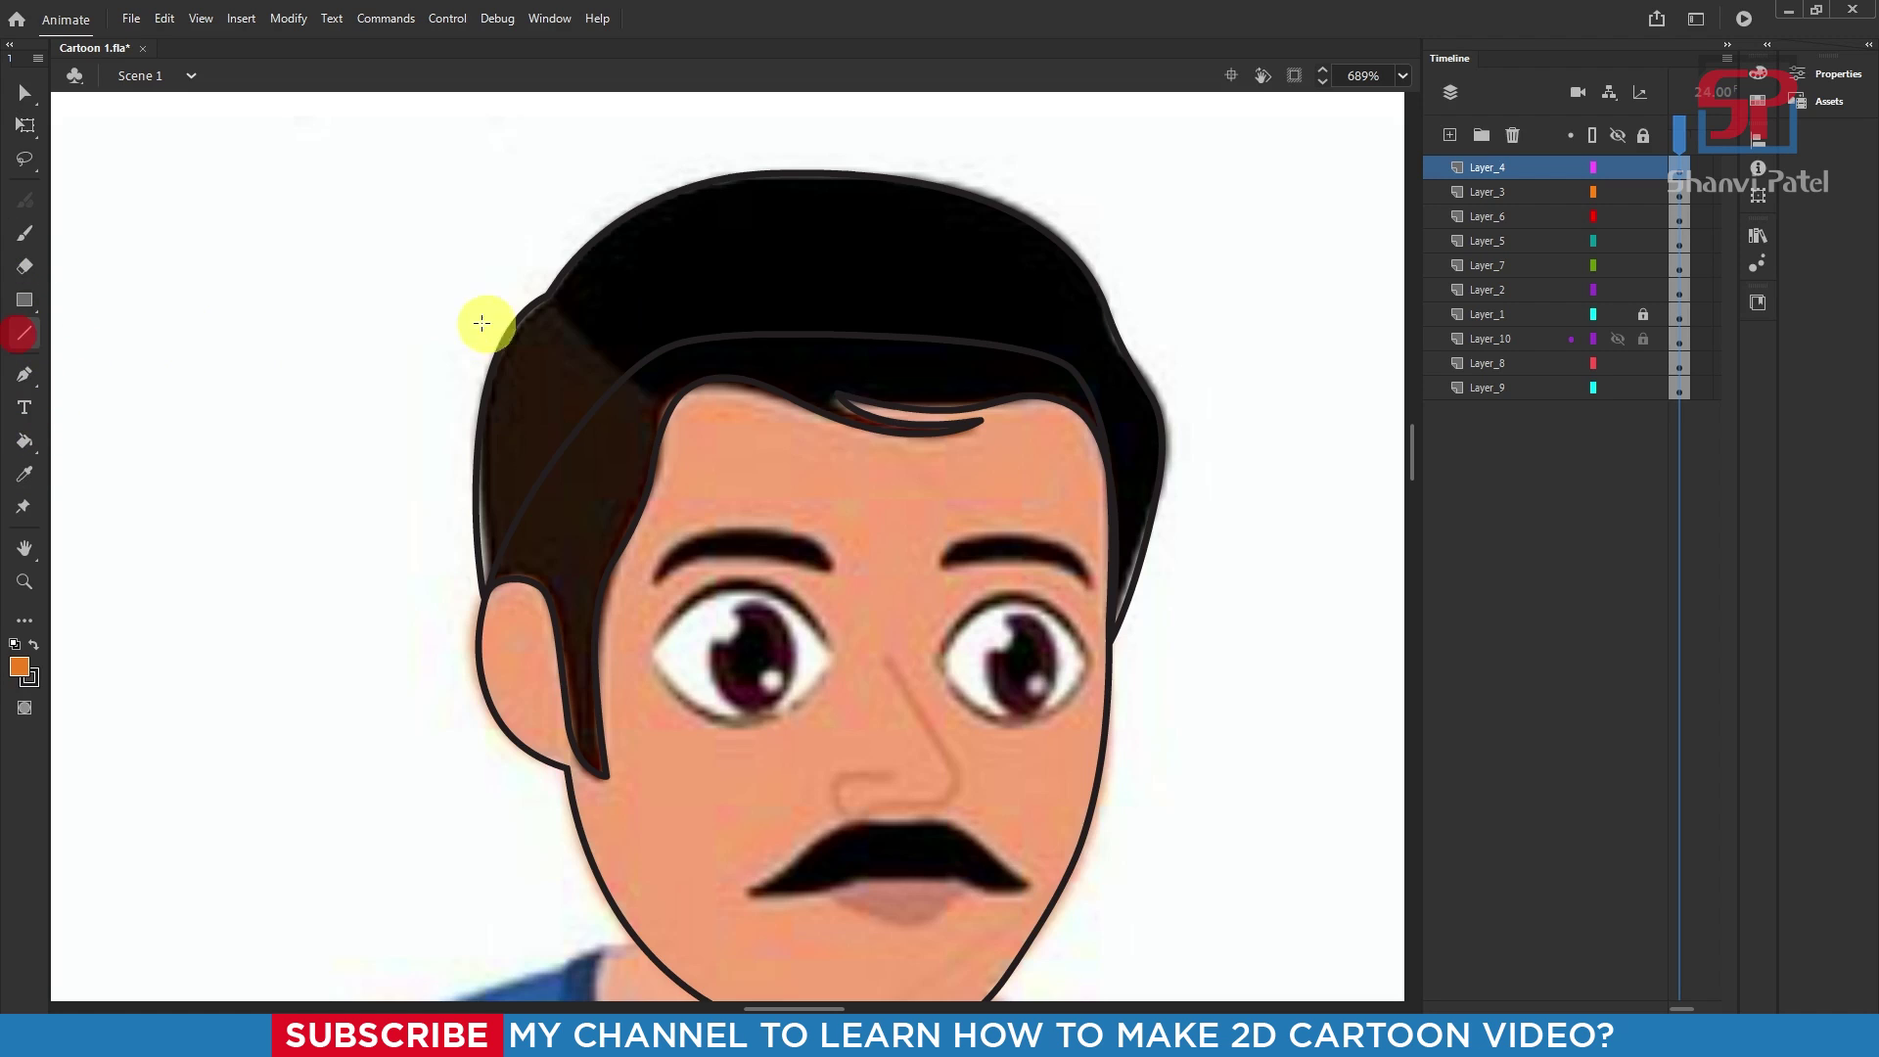
drag(523, 267, 708, 460)
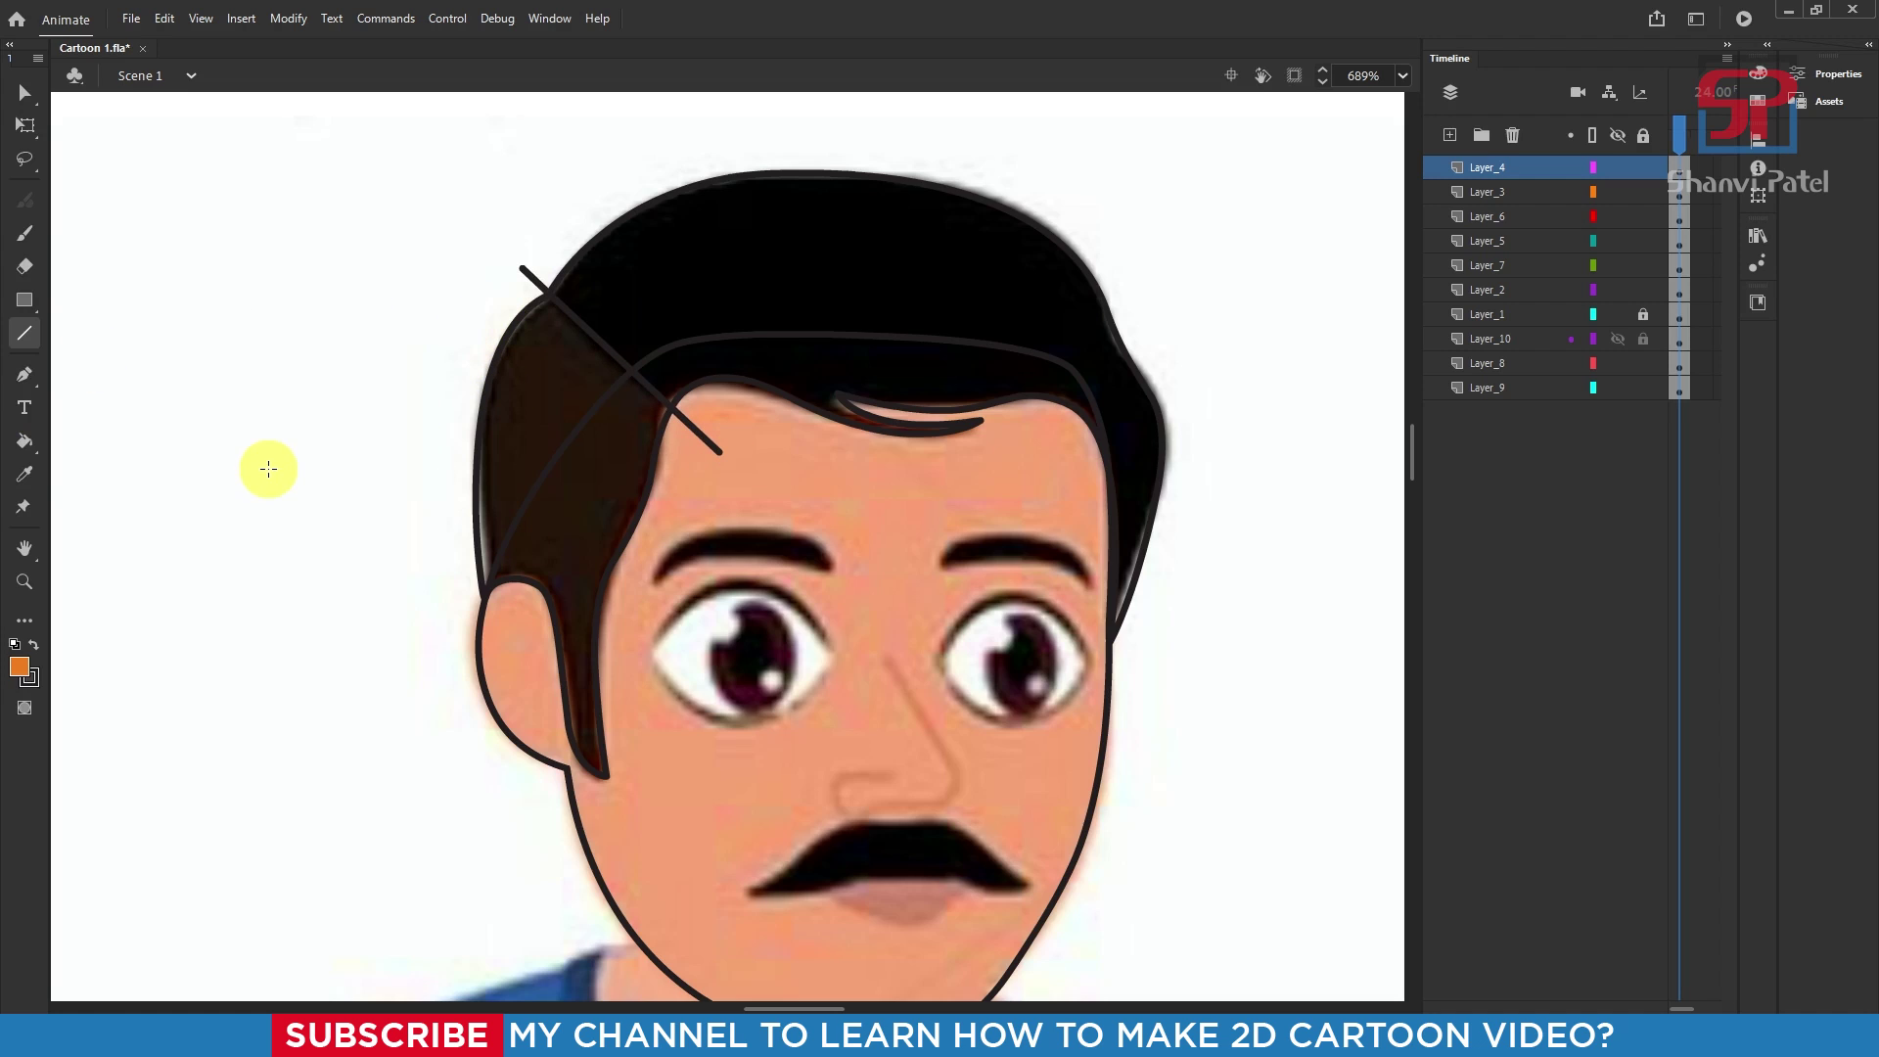
Step: Bend the dividing line to match the reference and delete its two ends that stick out of the hair outline
key(v)
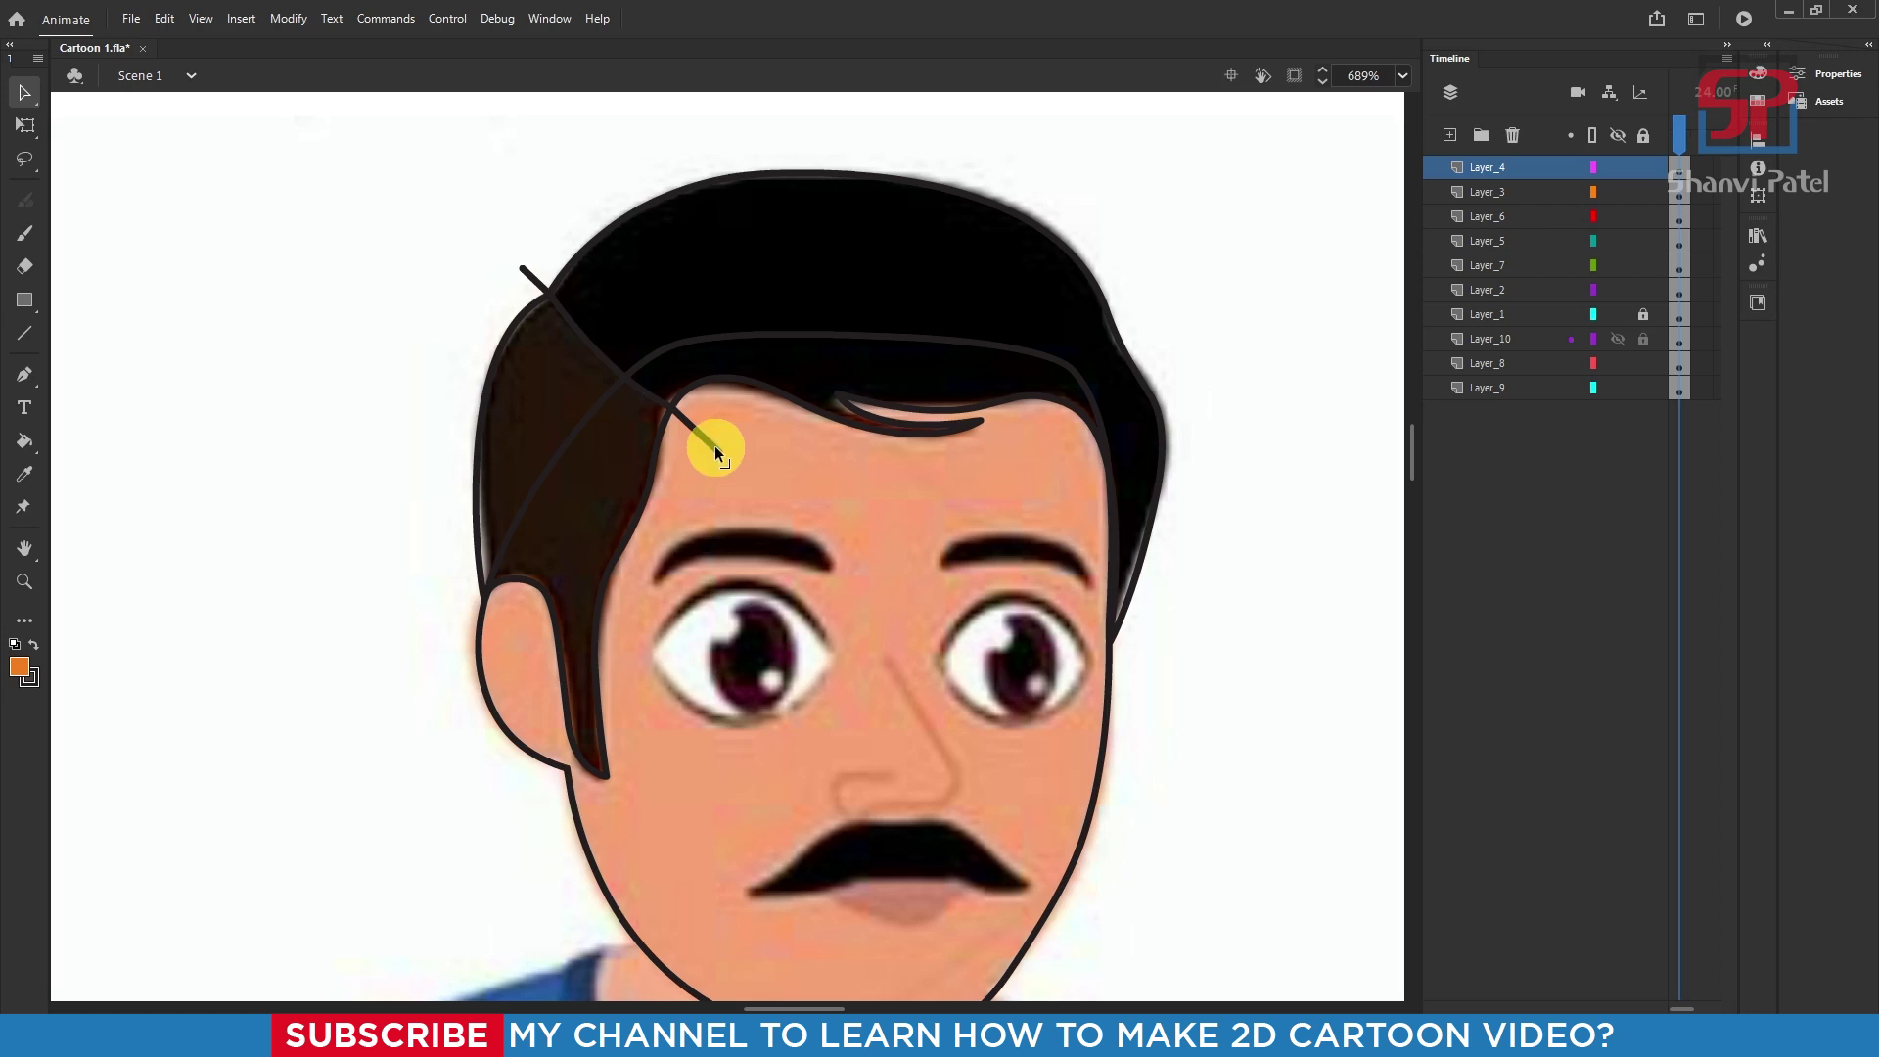
key(Delete)
click(535, 278)
key(Delete)
Step: Fill the top and side hair sections with dark orange using the Paint Bucket
scroll(833, 473, down, 1)
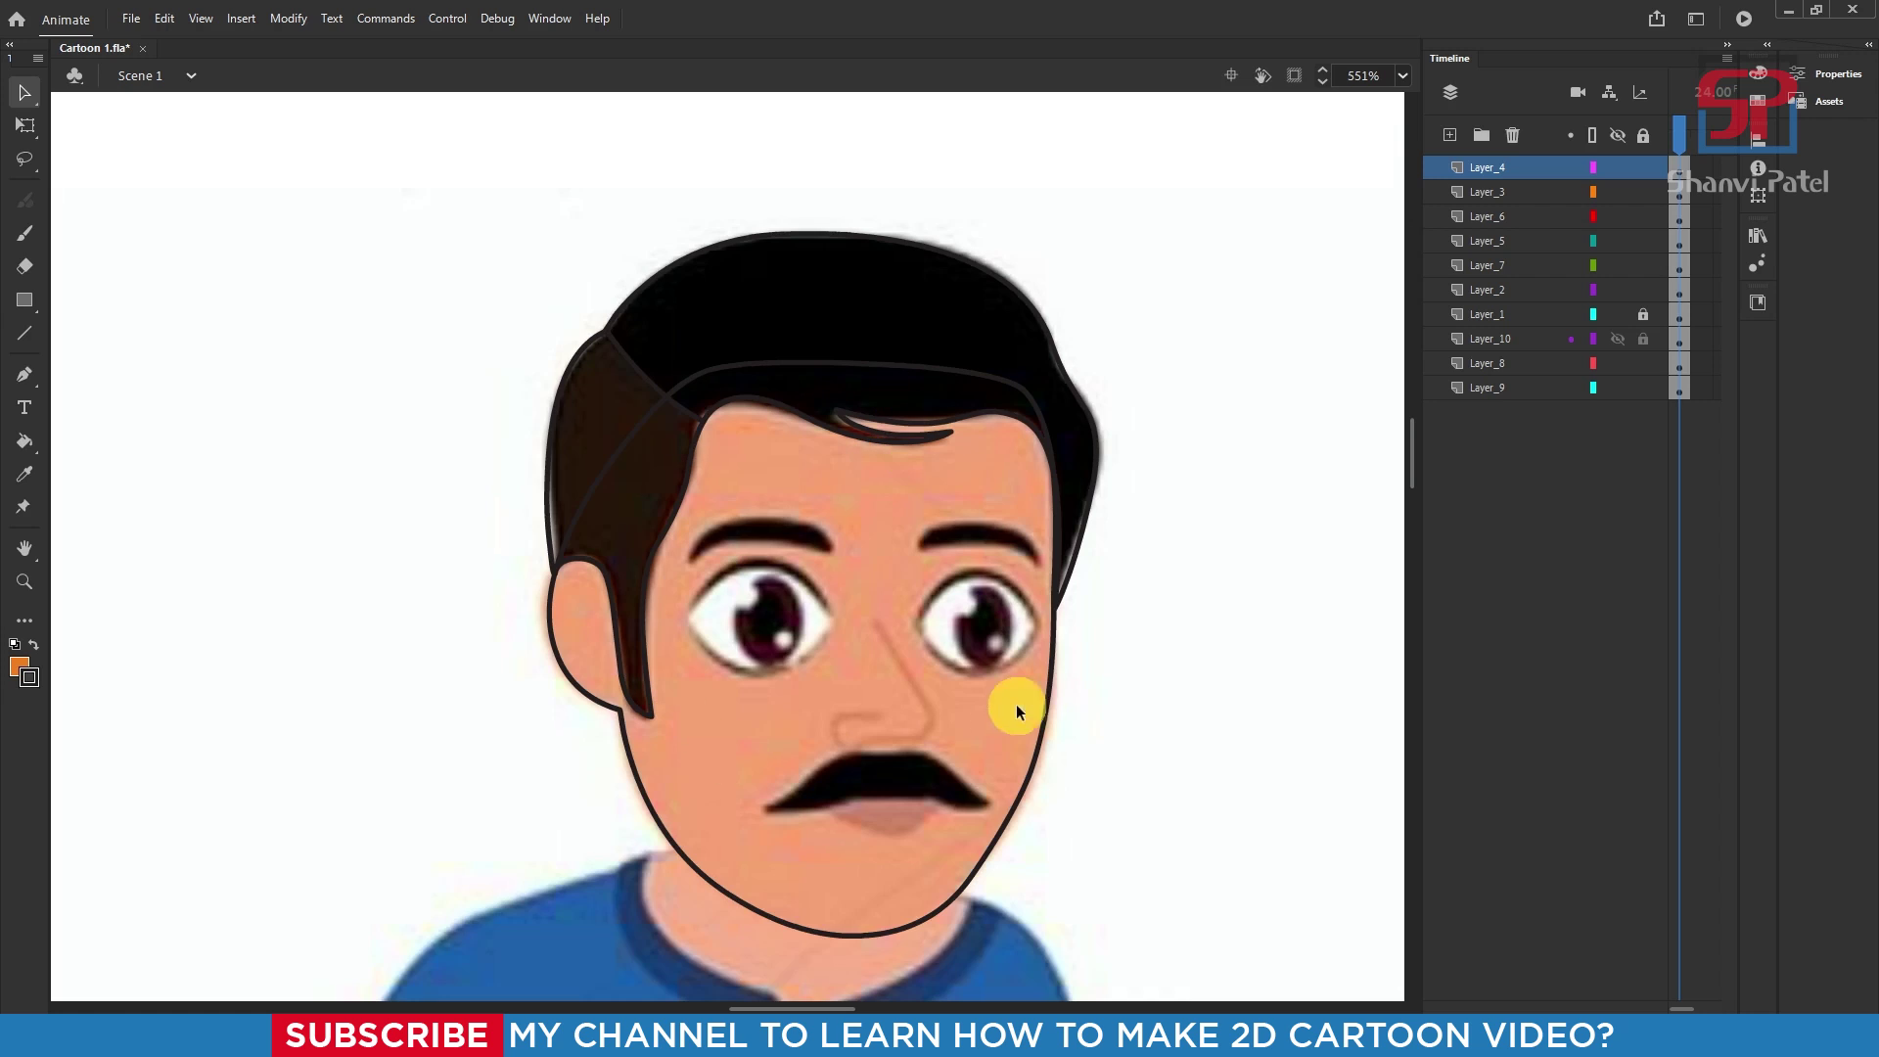
key(k)
click(823, 421)
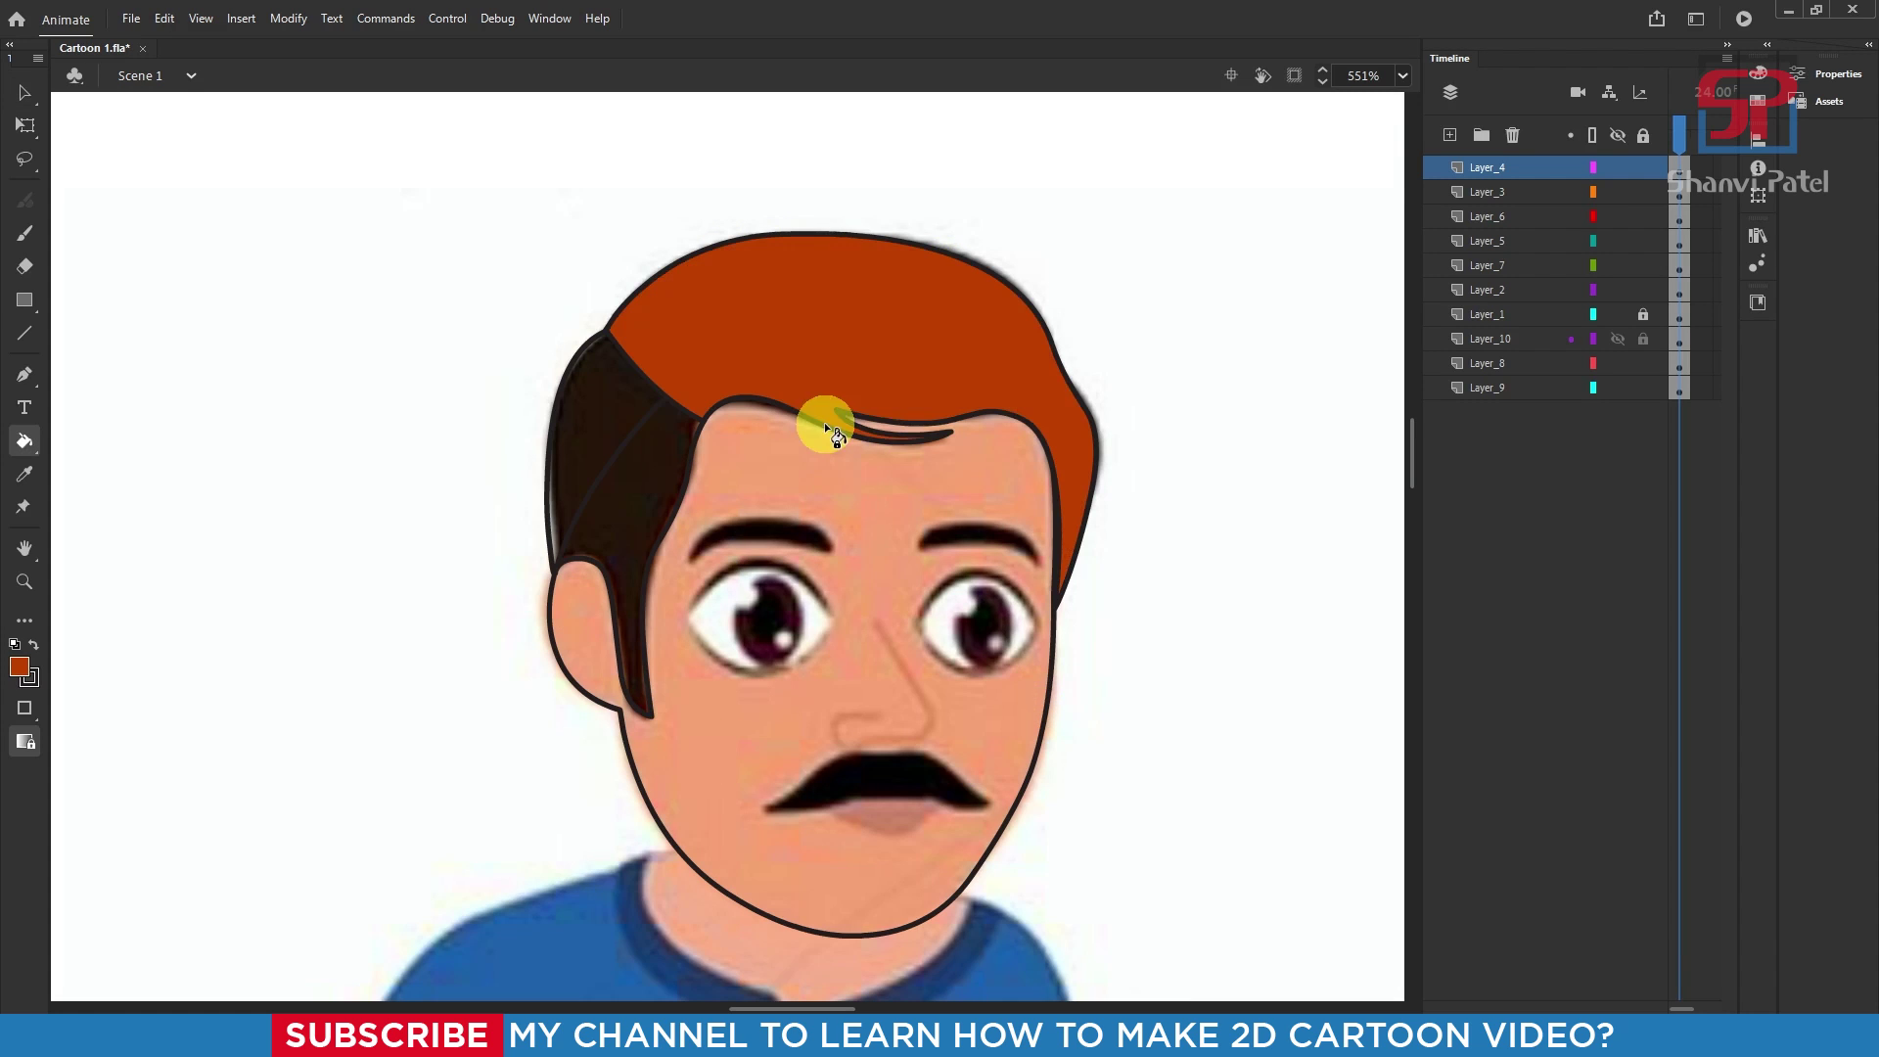
click(602, 431)
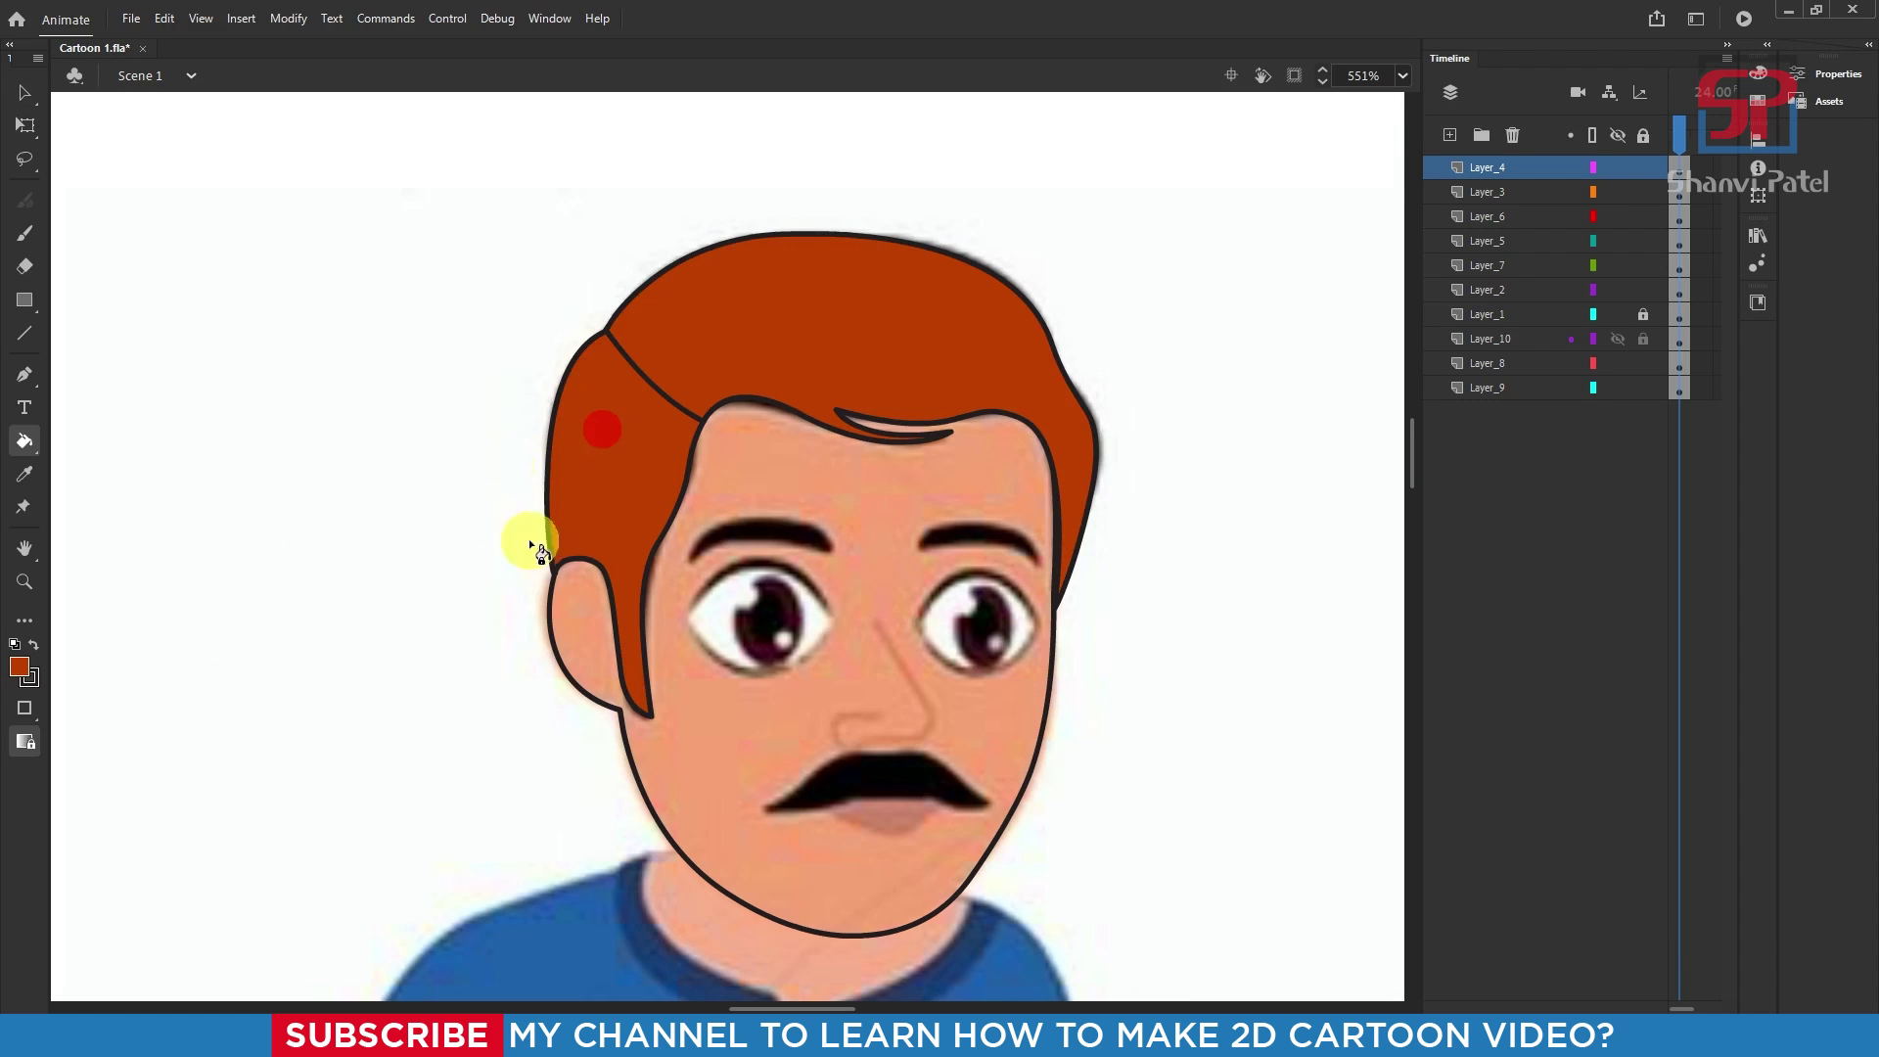
Step: Change the fill of the top hair section to black, #000000
drag(916, 646, 919, 587)
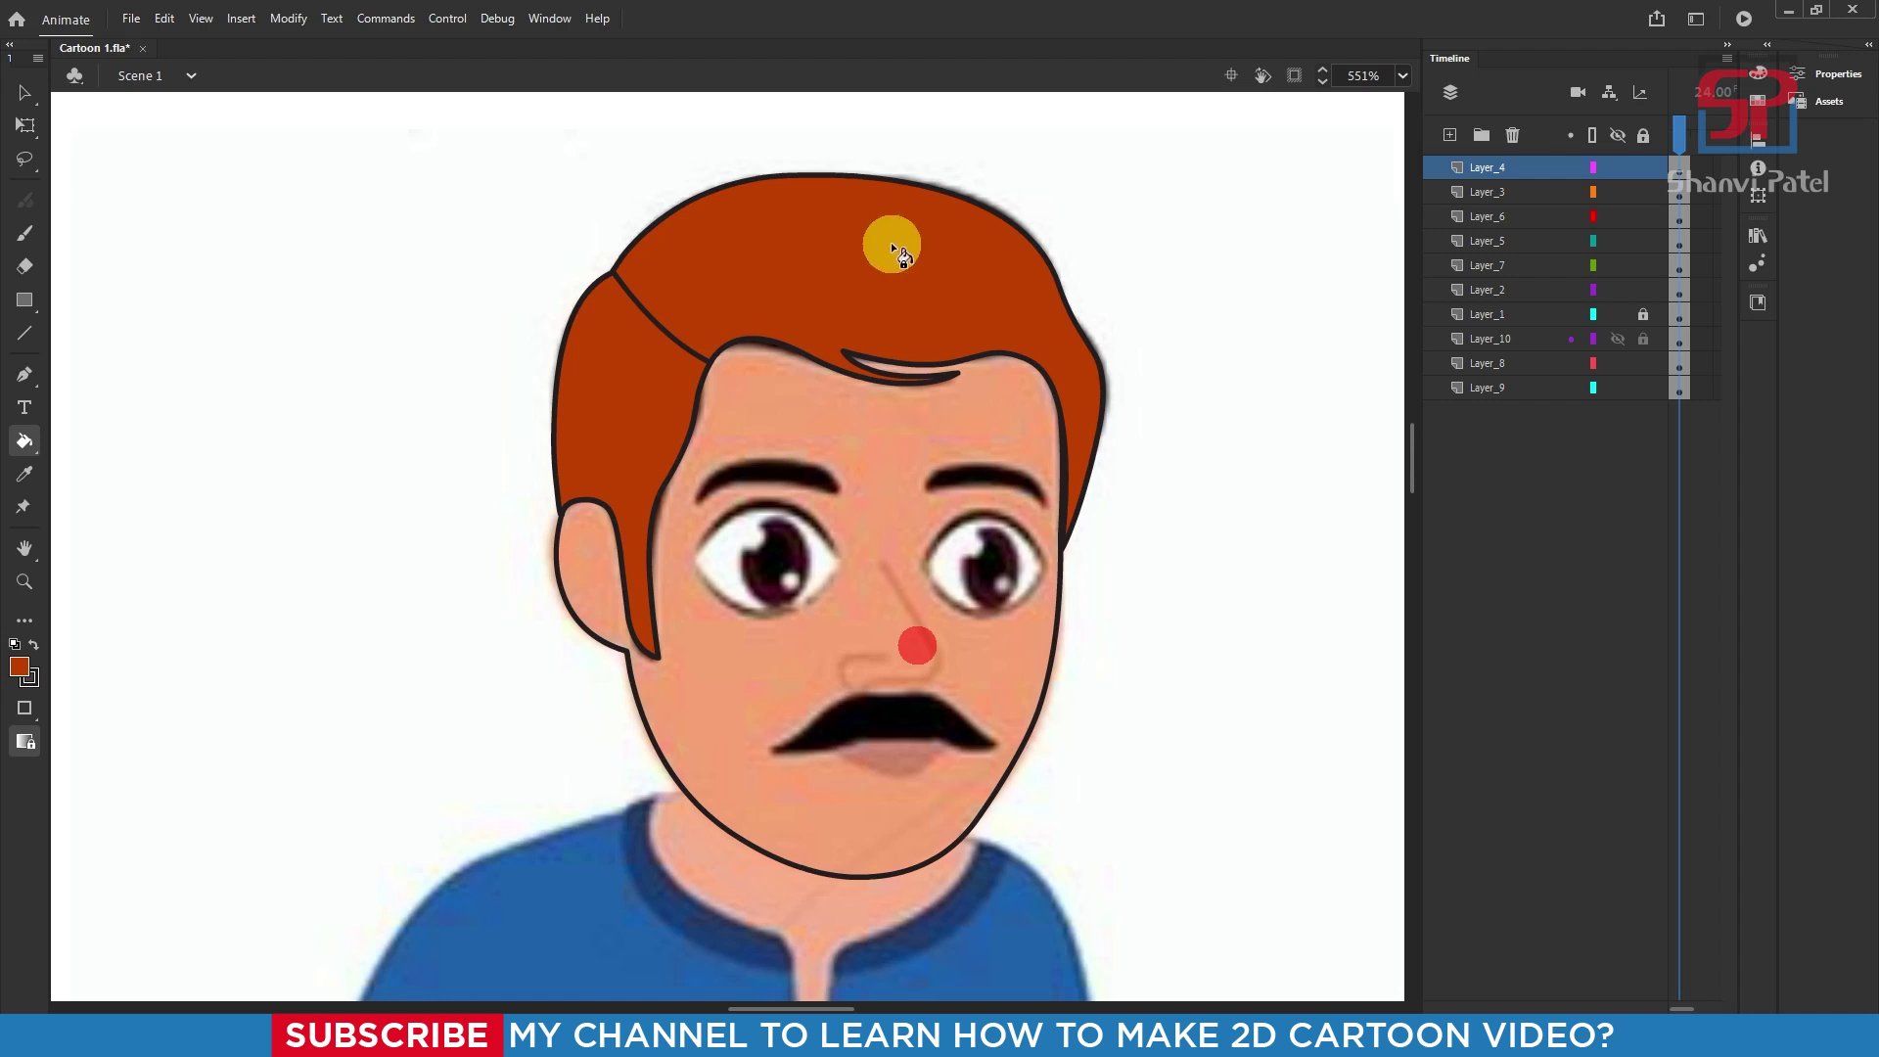
click(22, 98)
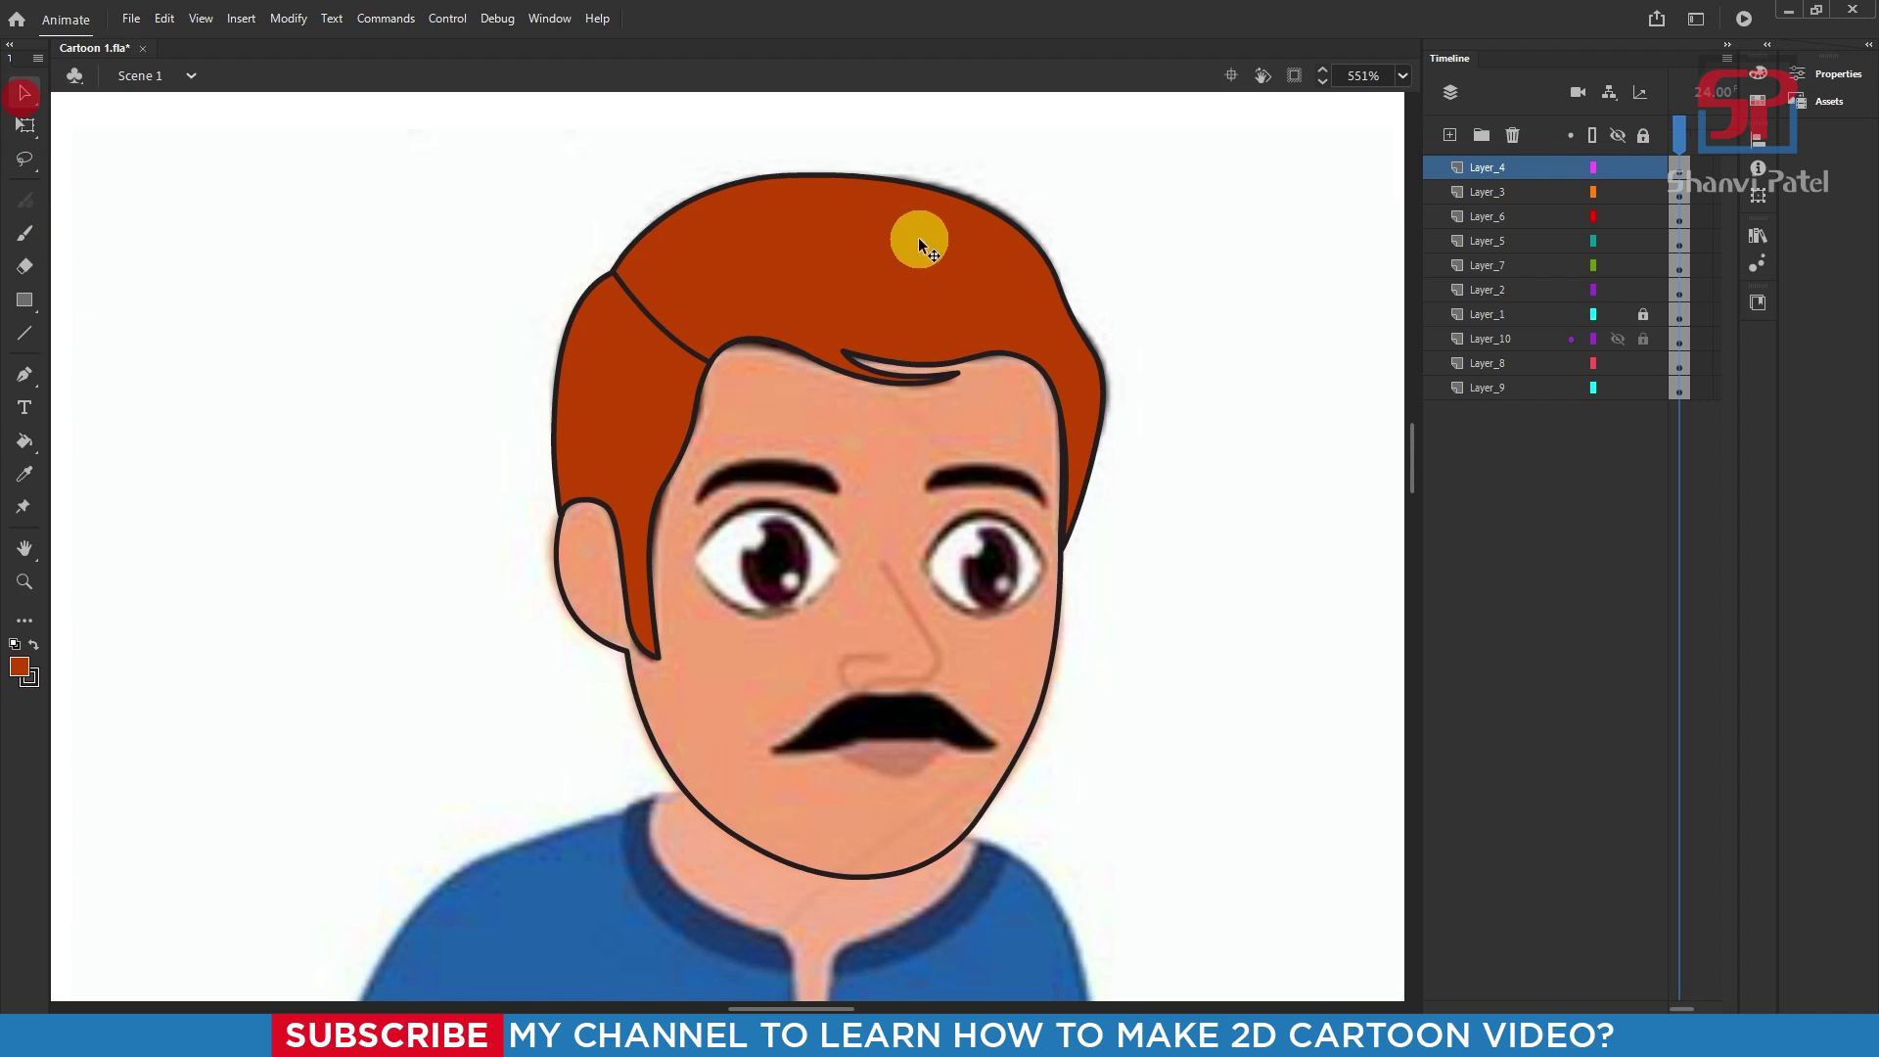
click(917, 237)
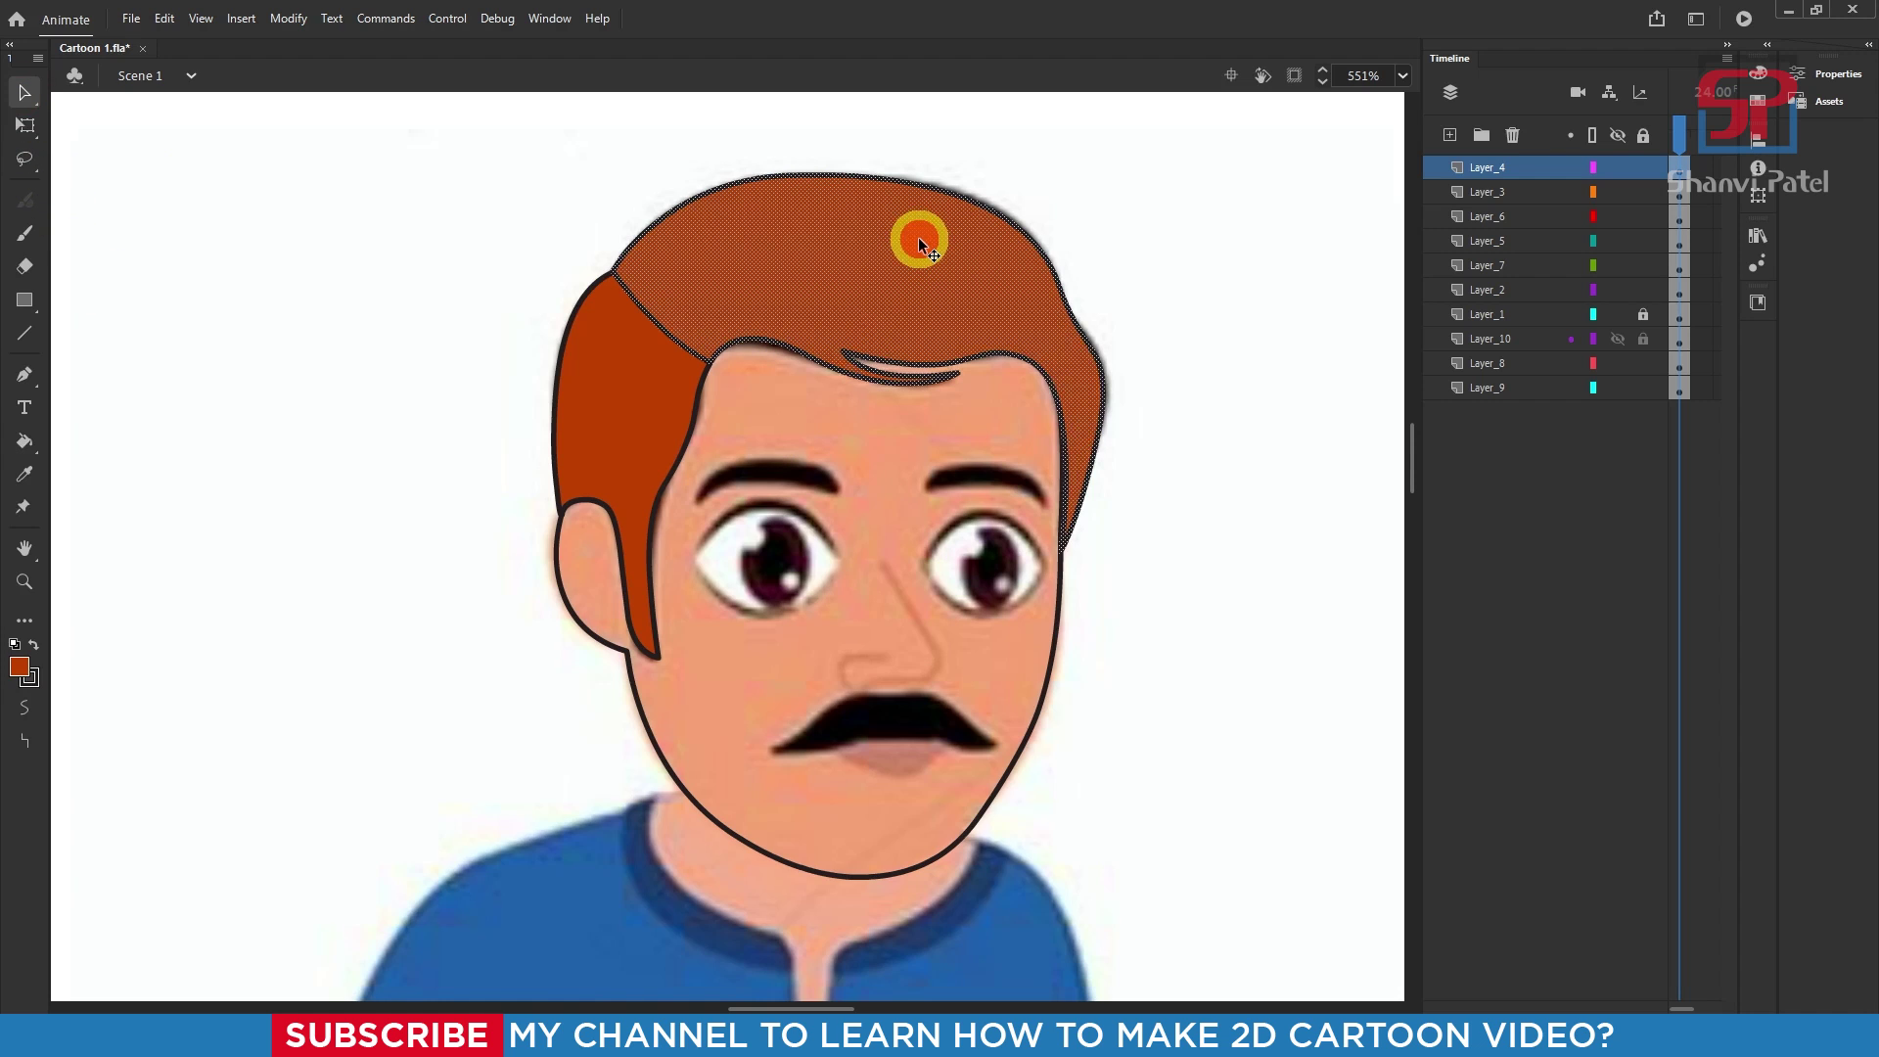
click(1866, 49)
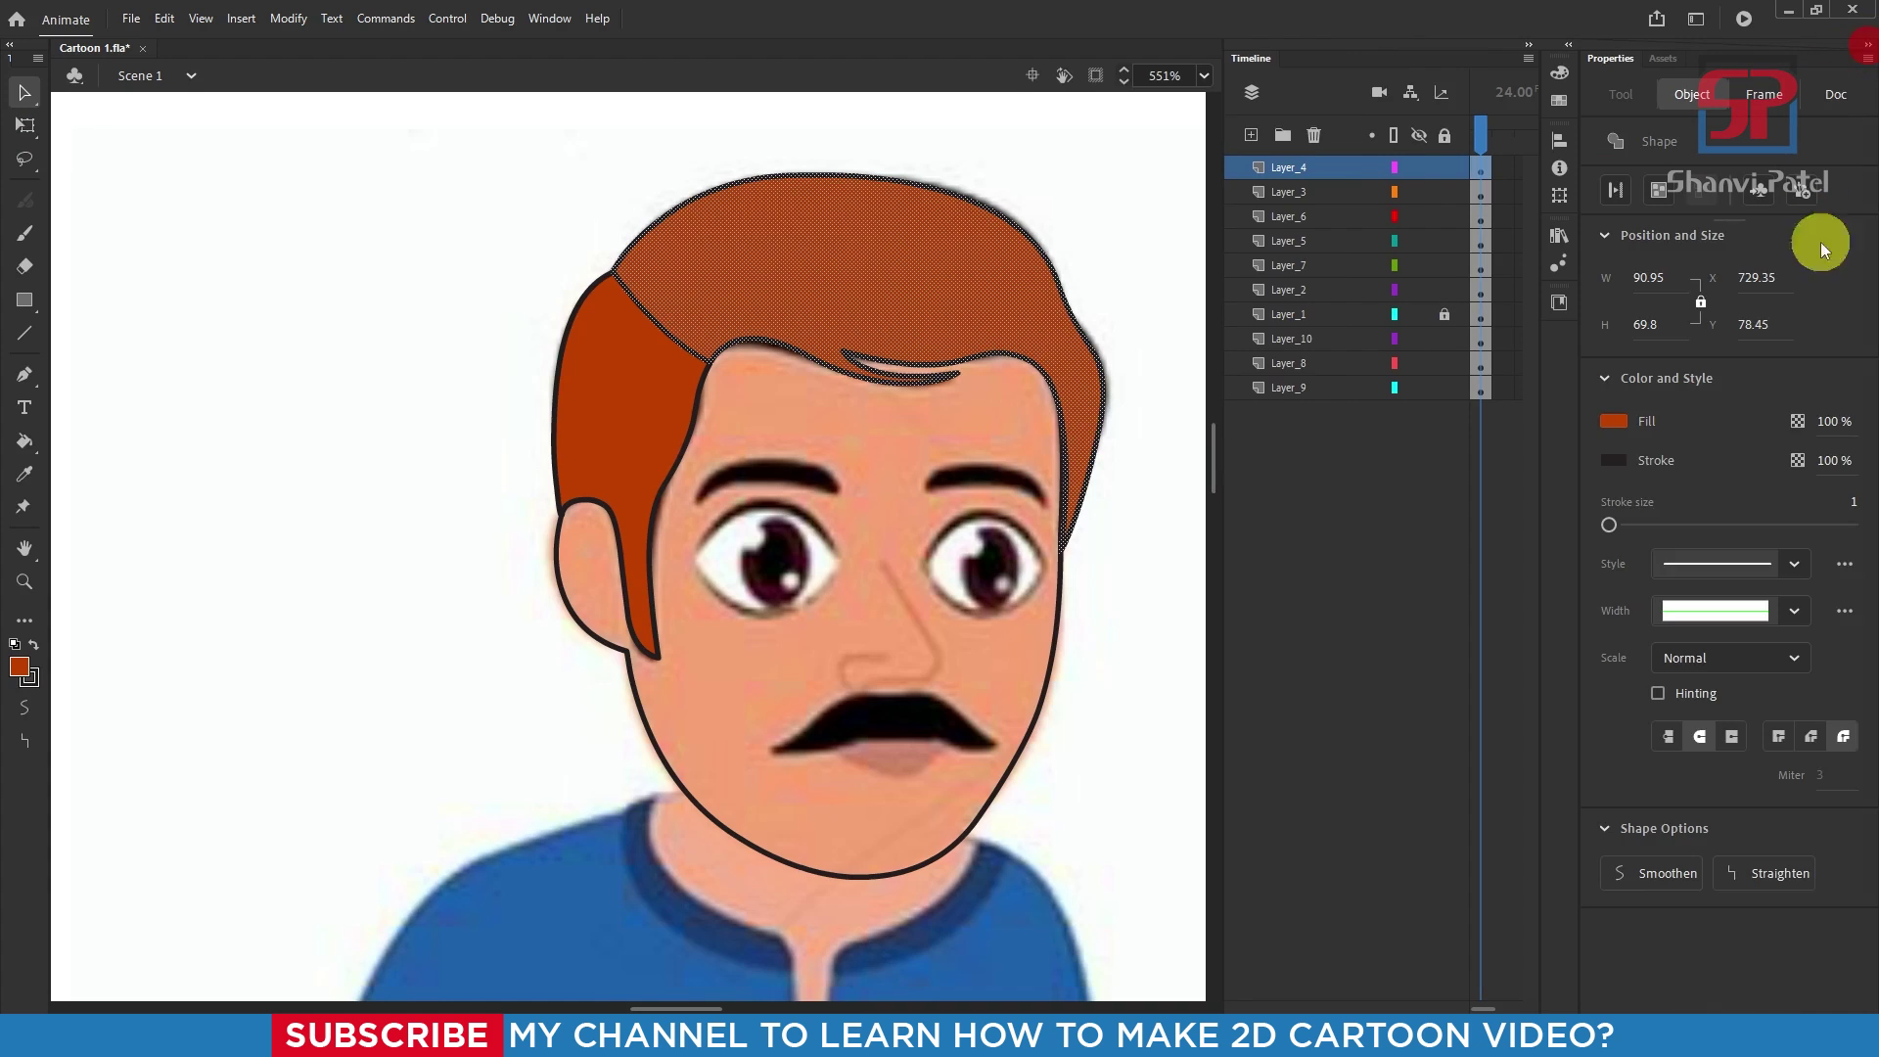
click(1627, 434)
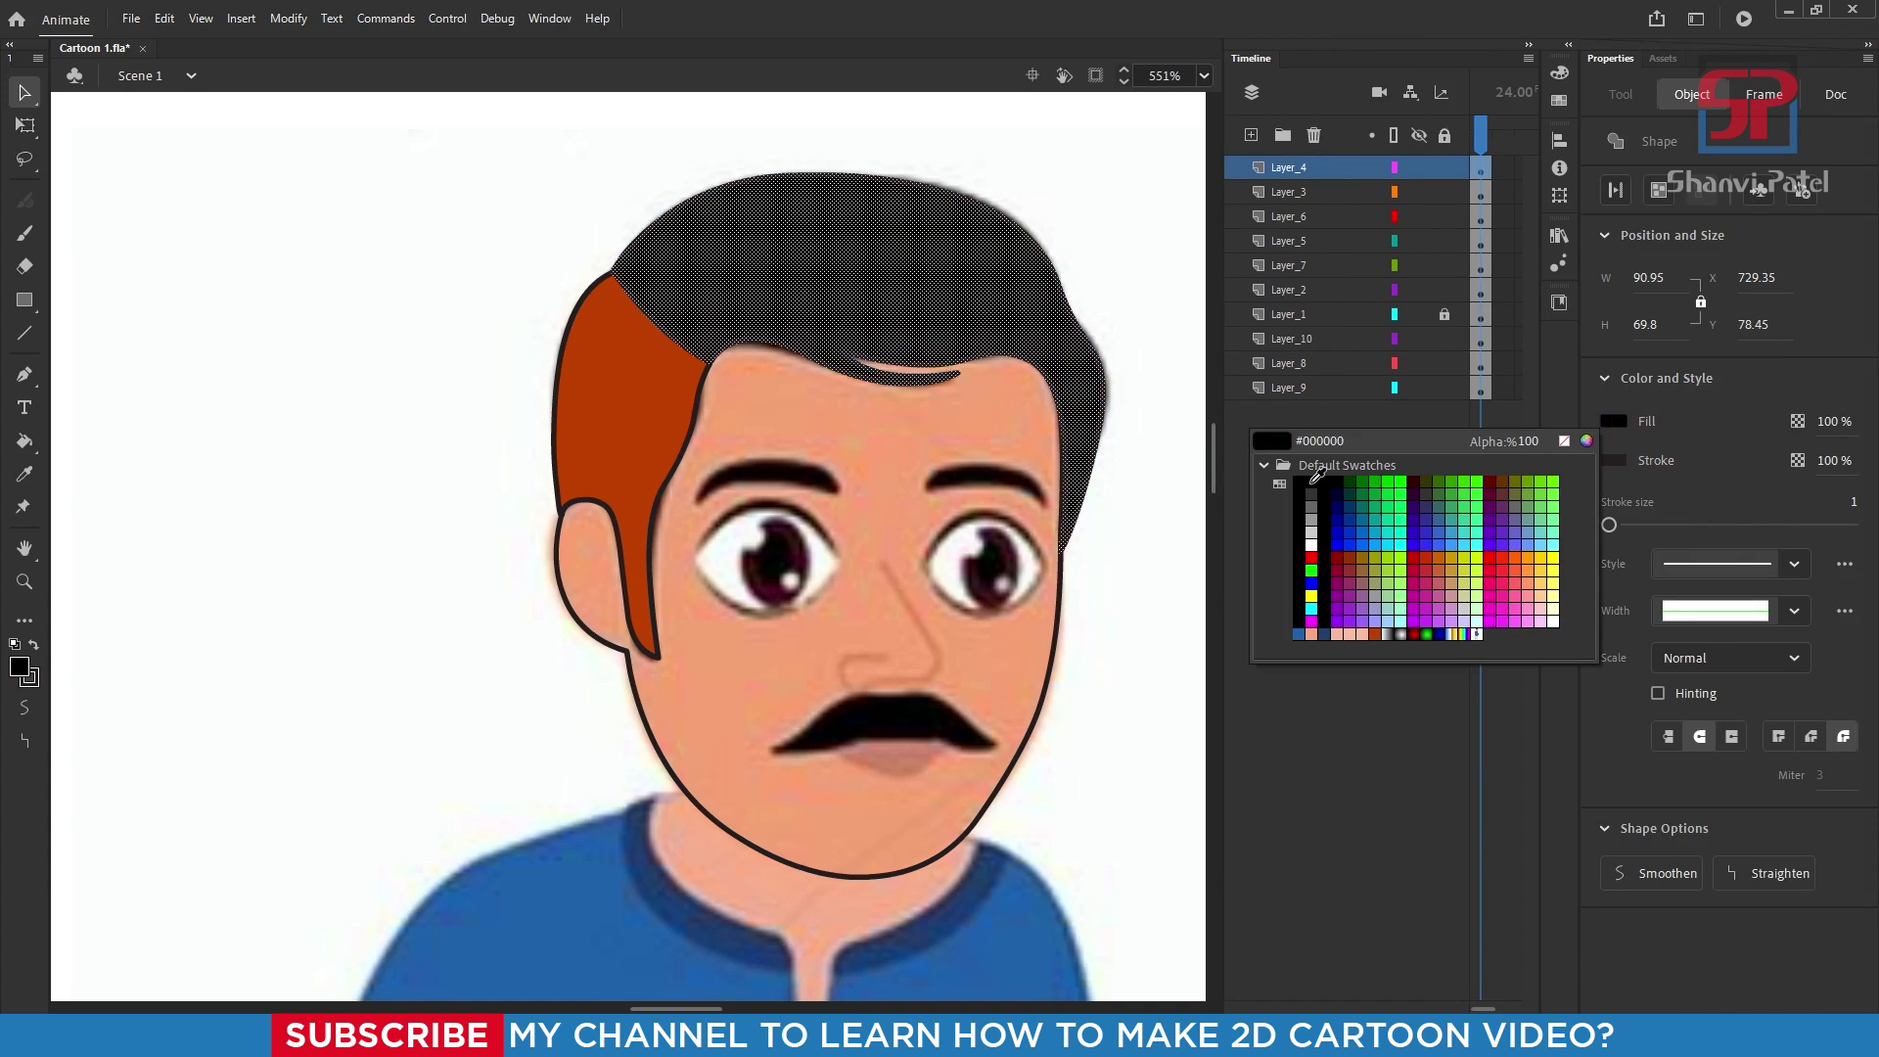
click(1308, 478)
Step: Change the fill of the side hair section to dark grey, #333333
click(618, 389)
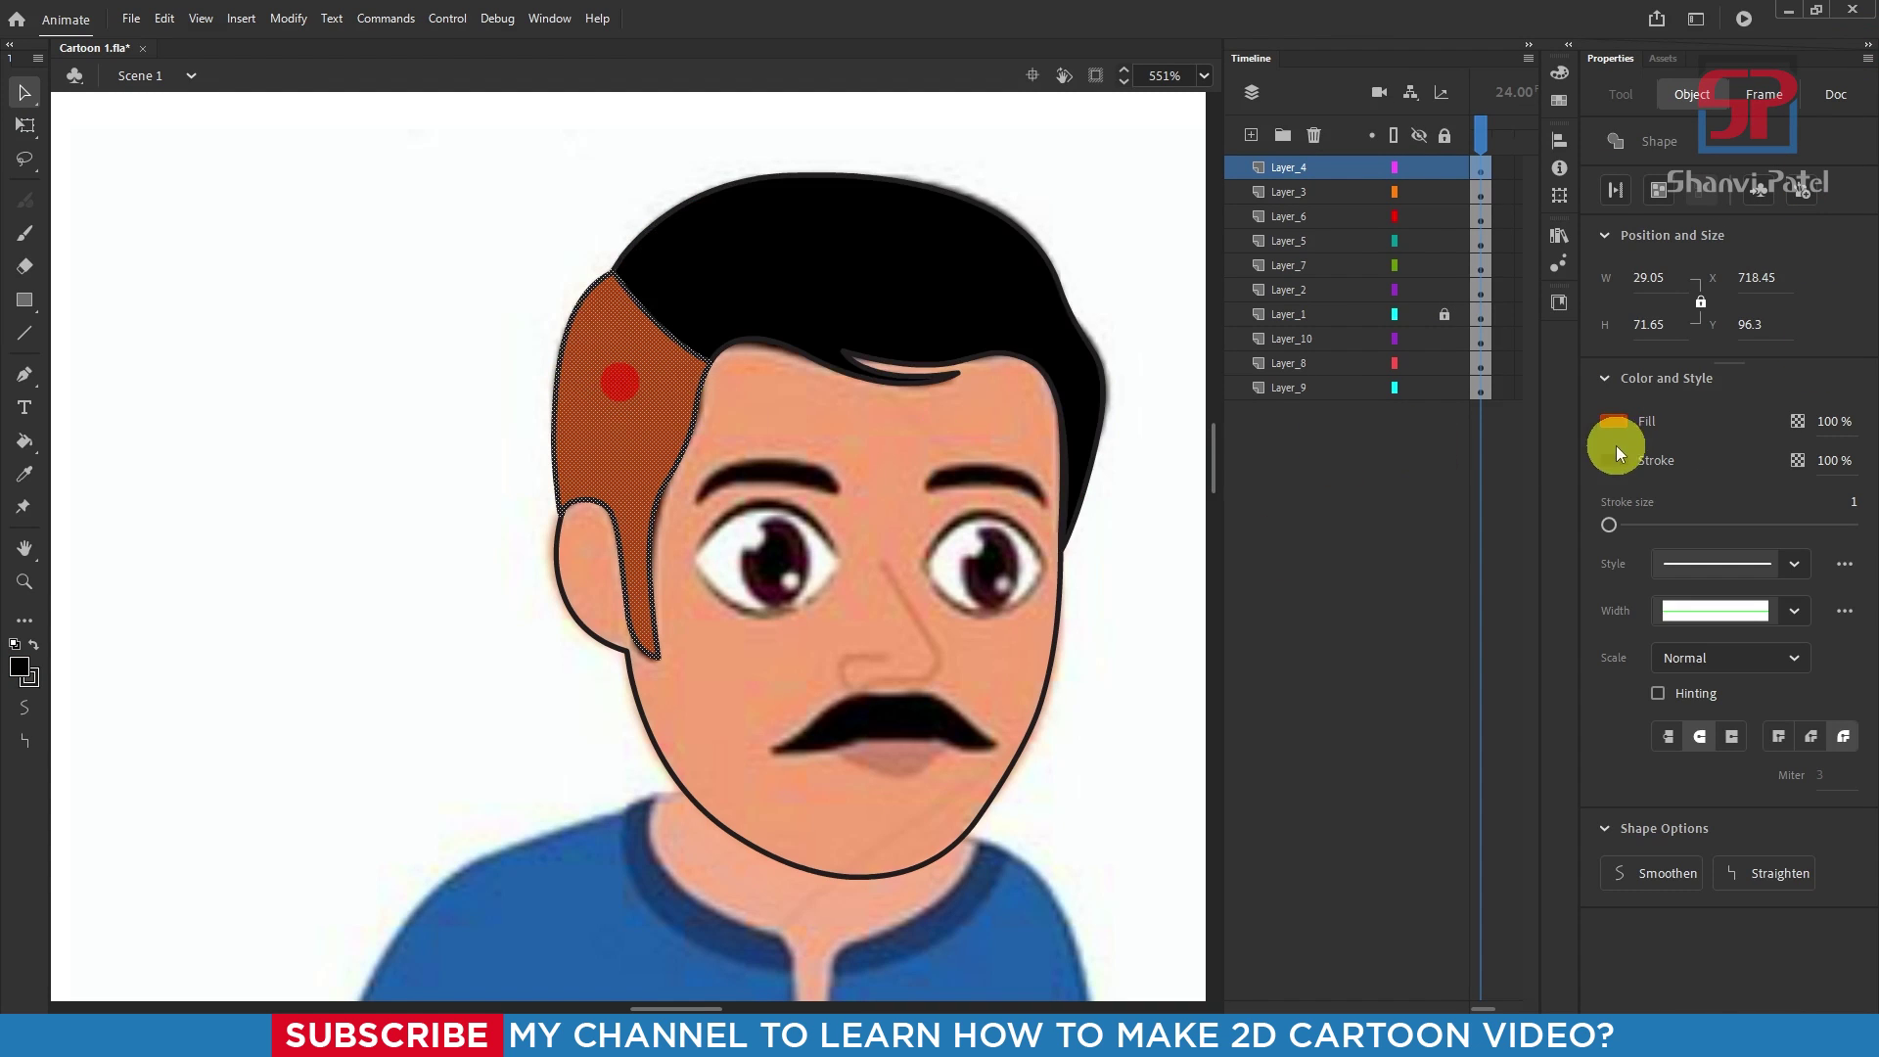
click(1619, 430)
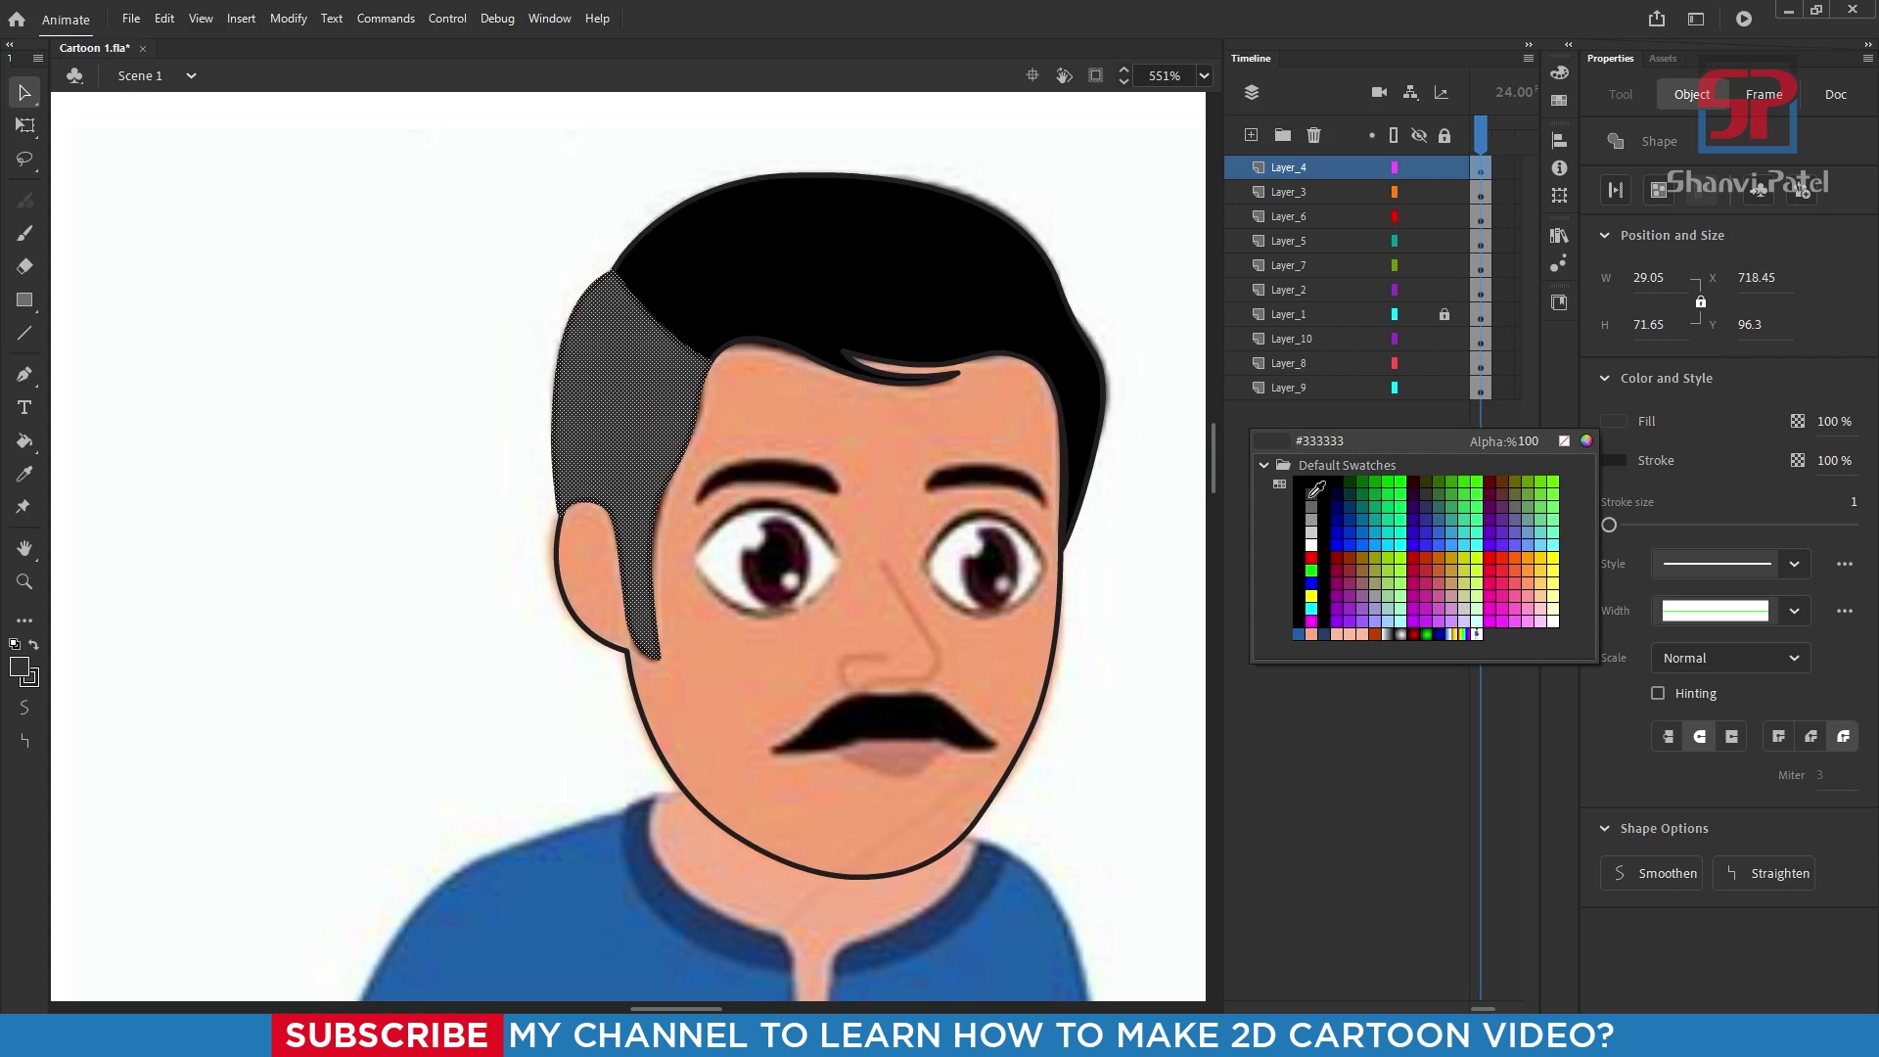
click(1318, 486)
click(382, 381)
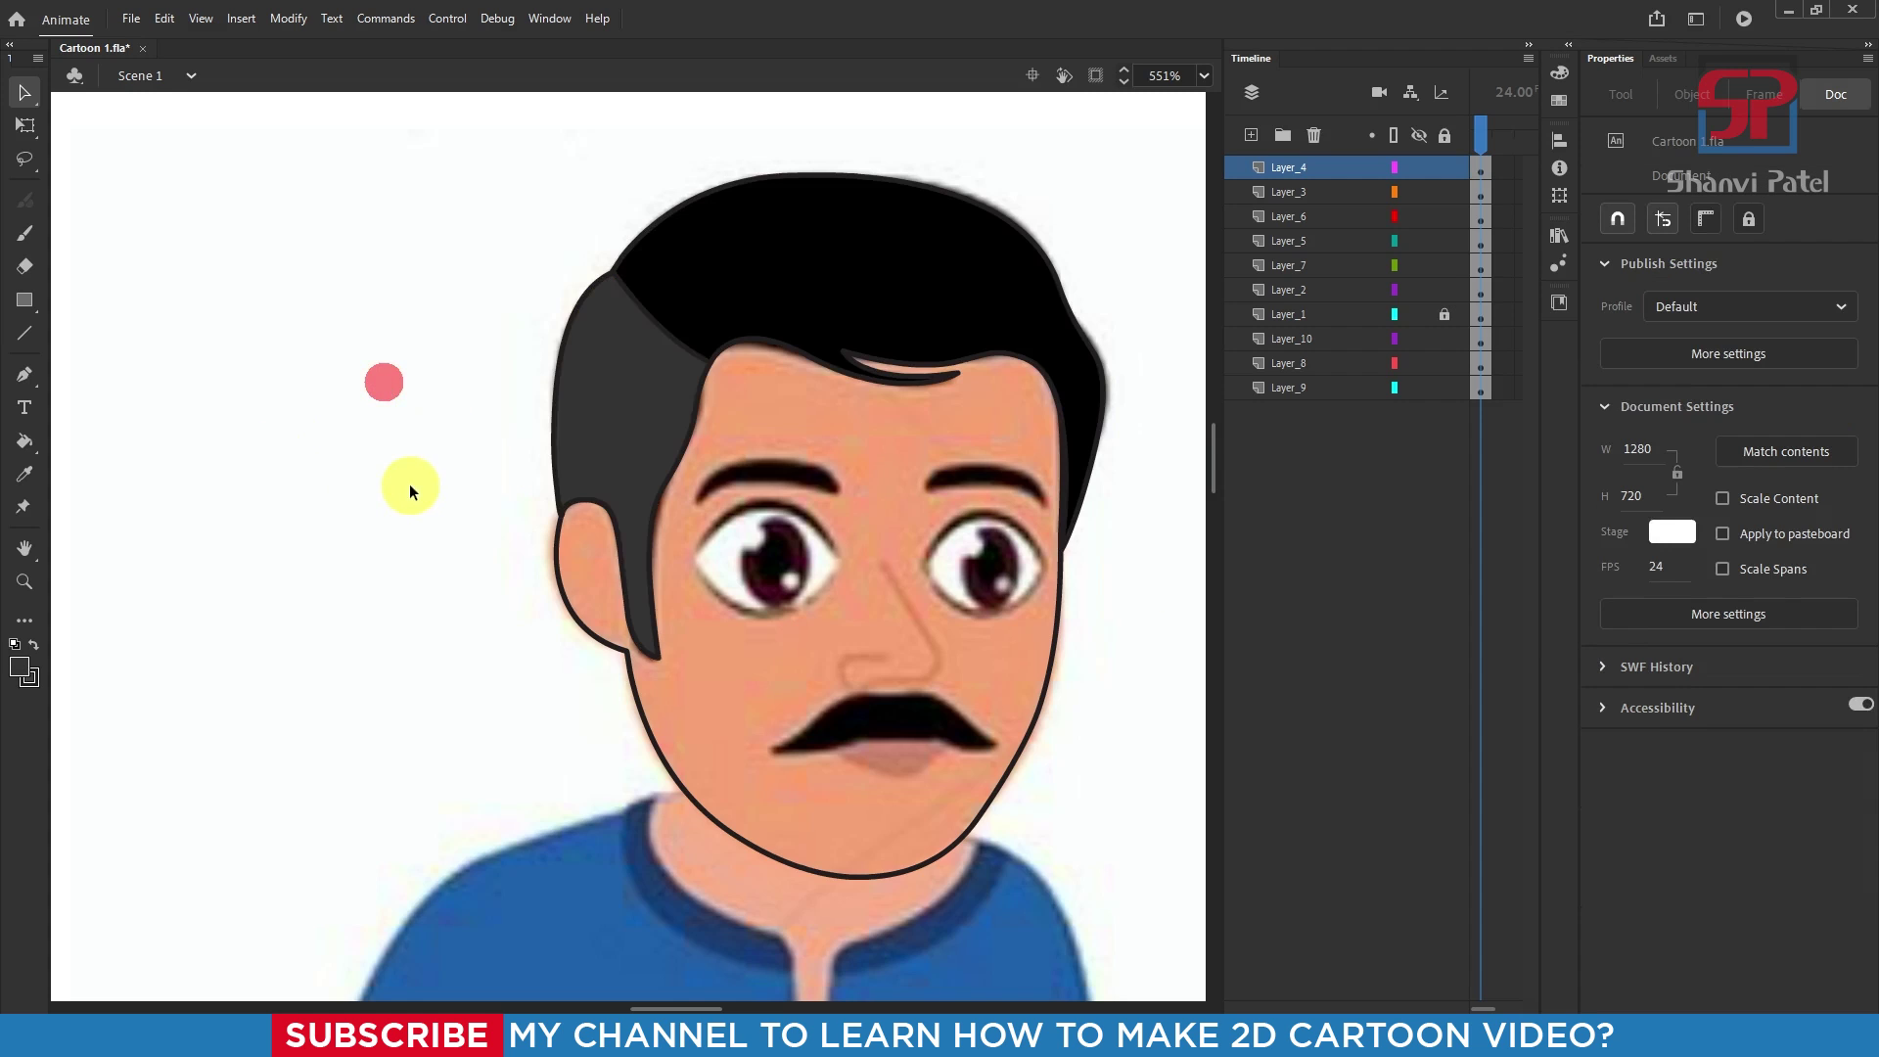
scroll(625, 439, down, 1)
scroll(625, 438, down, 2)
scroll(891, 437, up, 3)
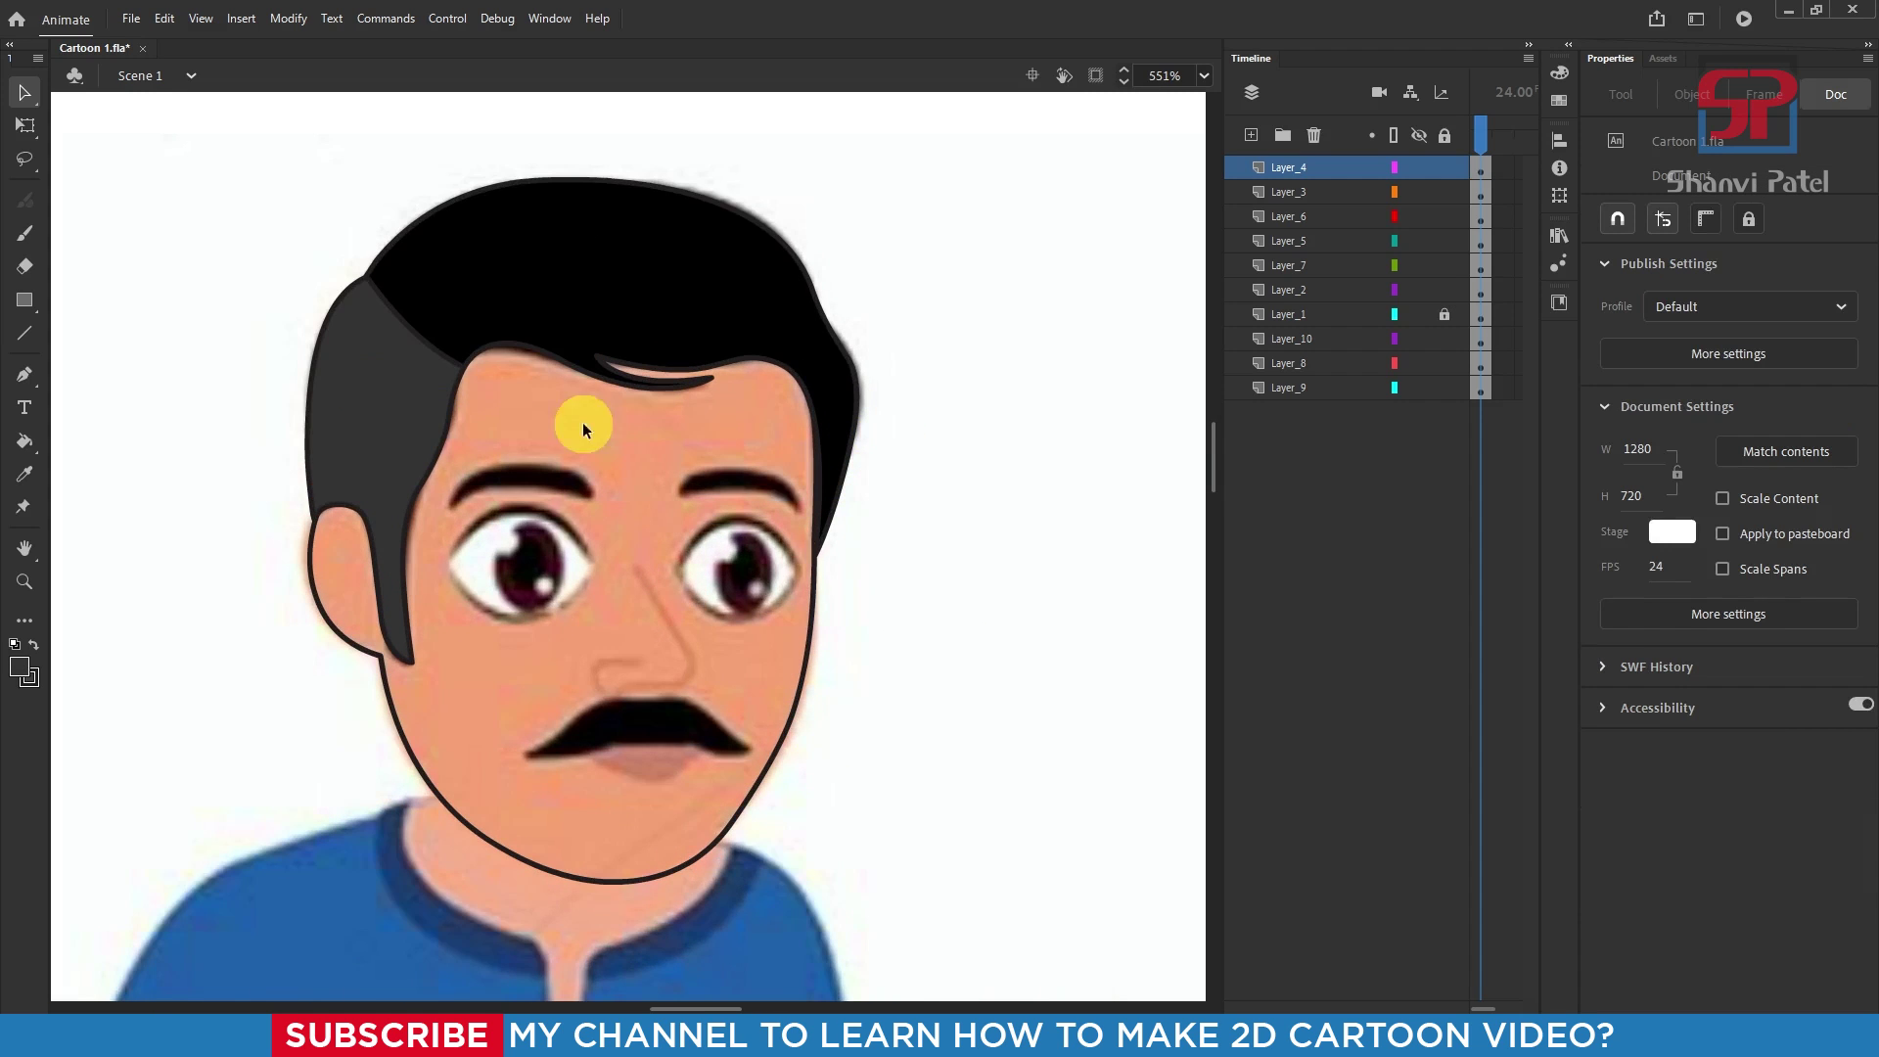
Step: Convert the traced head and hair artwork into a Movie Clip symbol with the default name
scroll(943, 460, down, 2)
scroll(752, 608, up, 2)
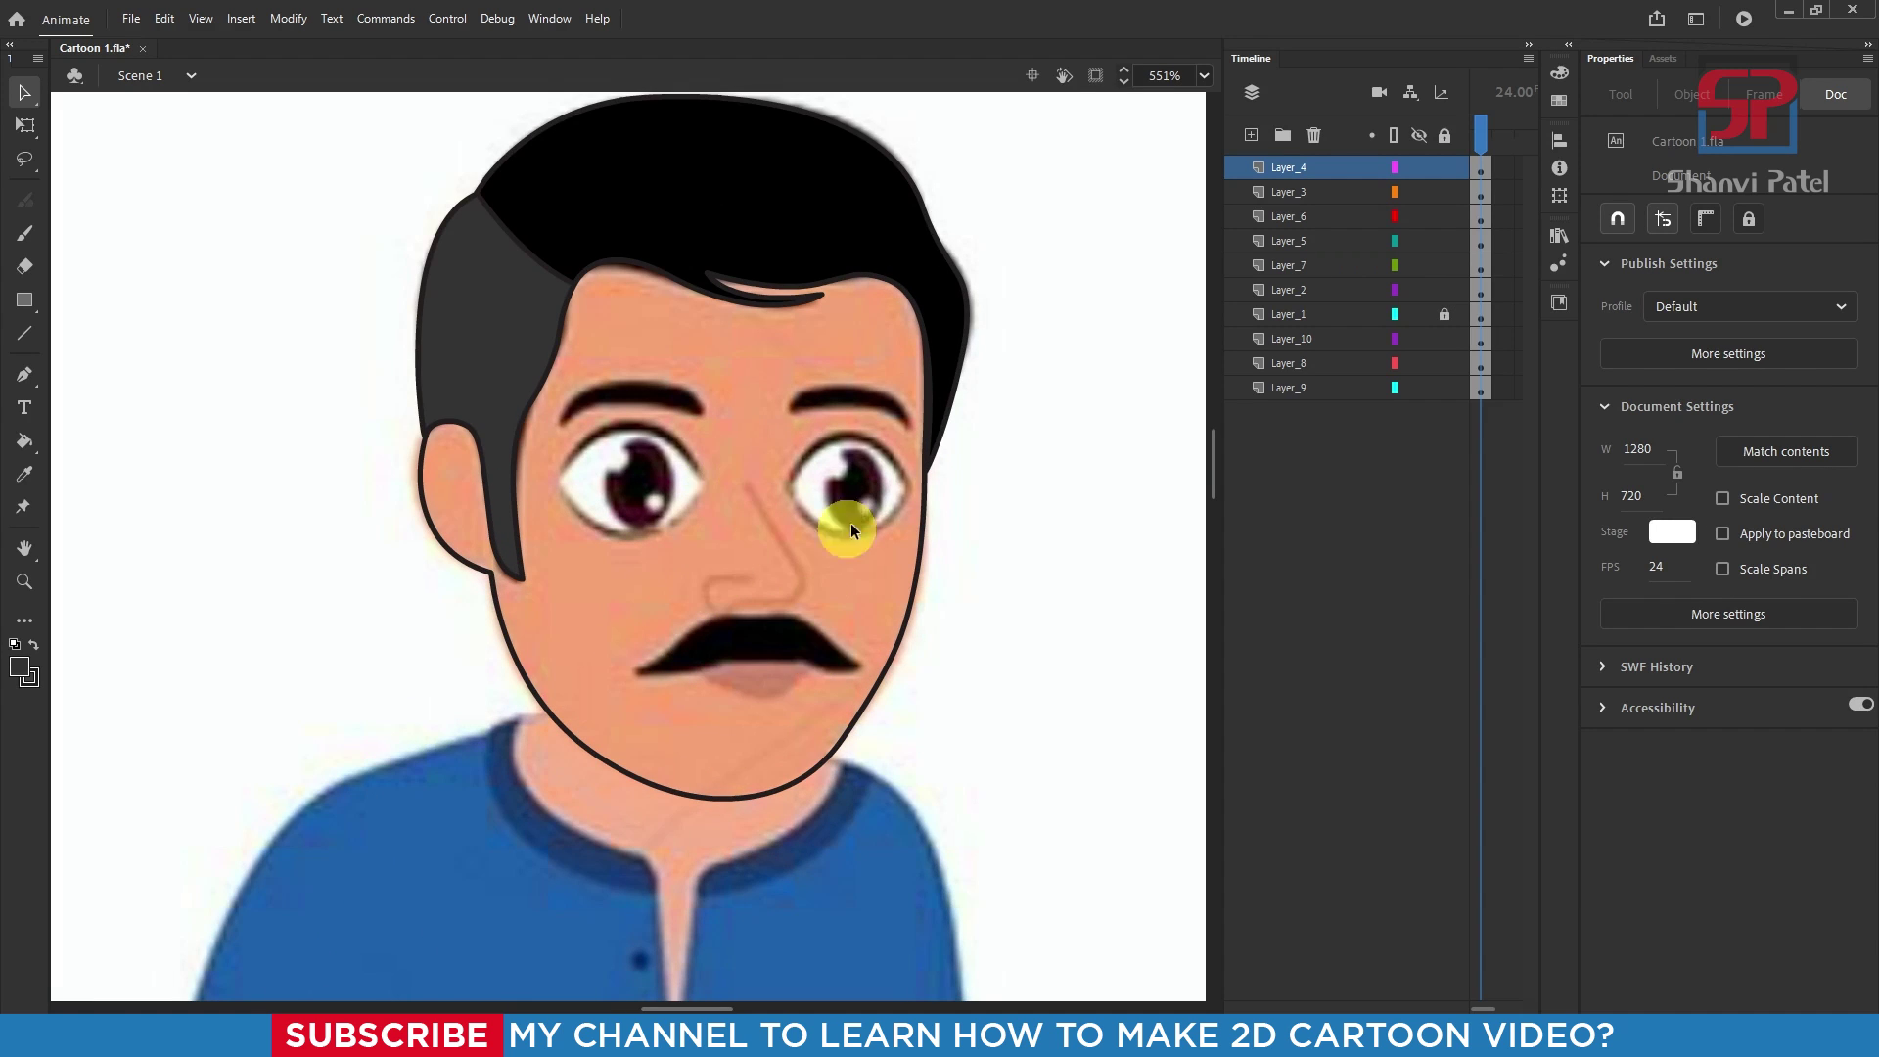
drag(910, 456, 946, 471)
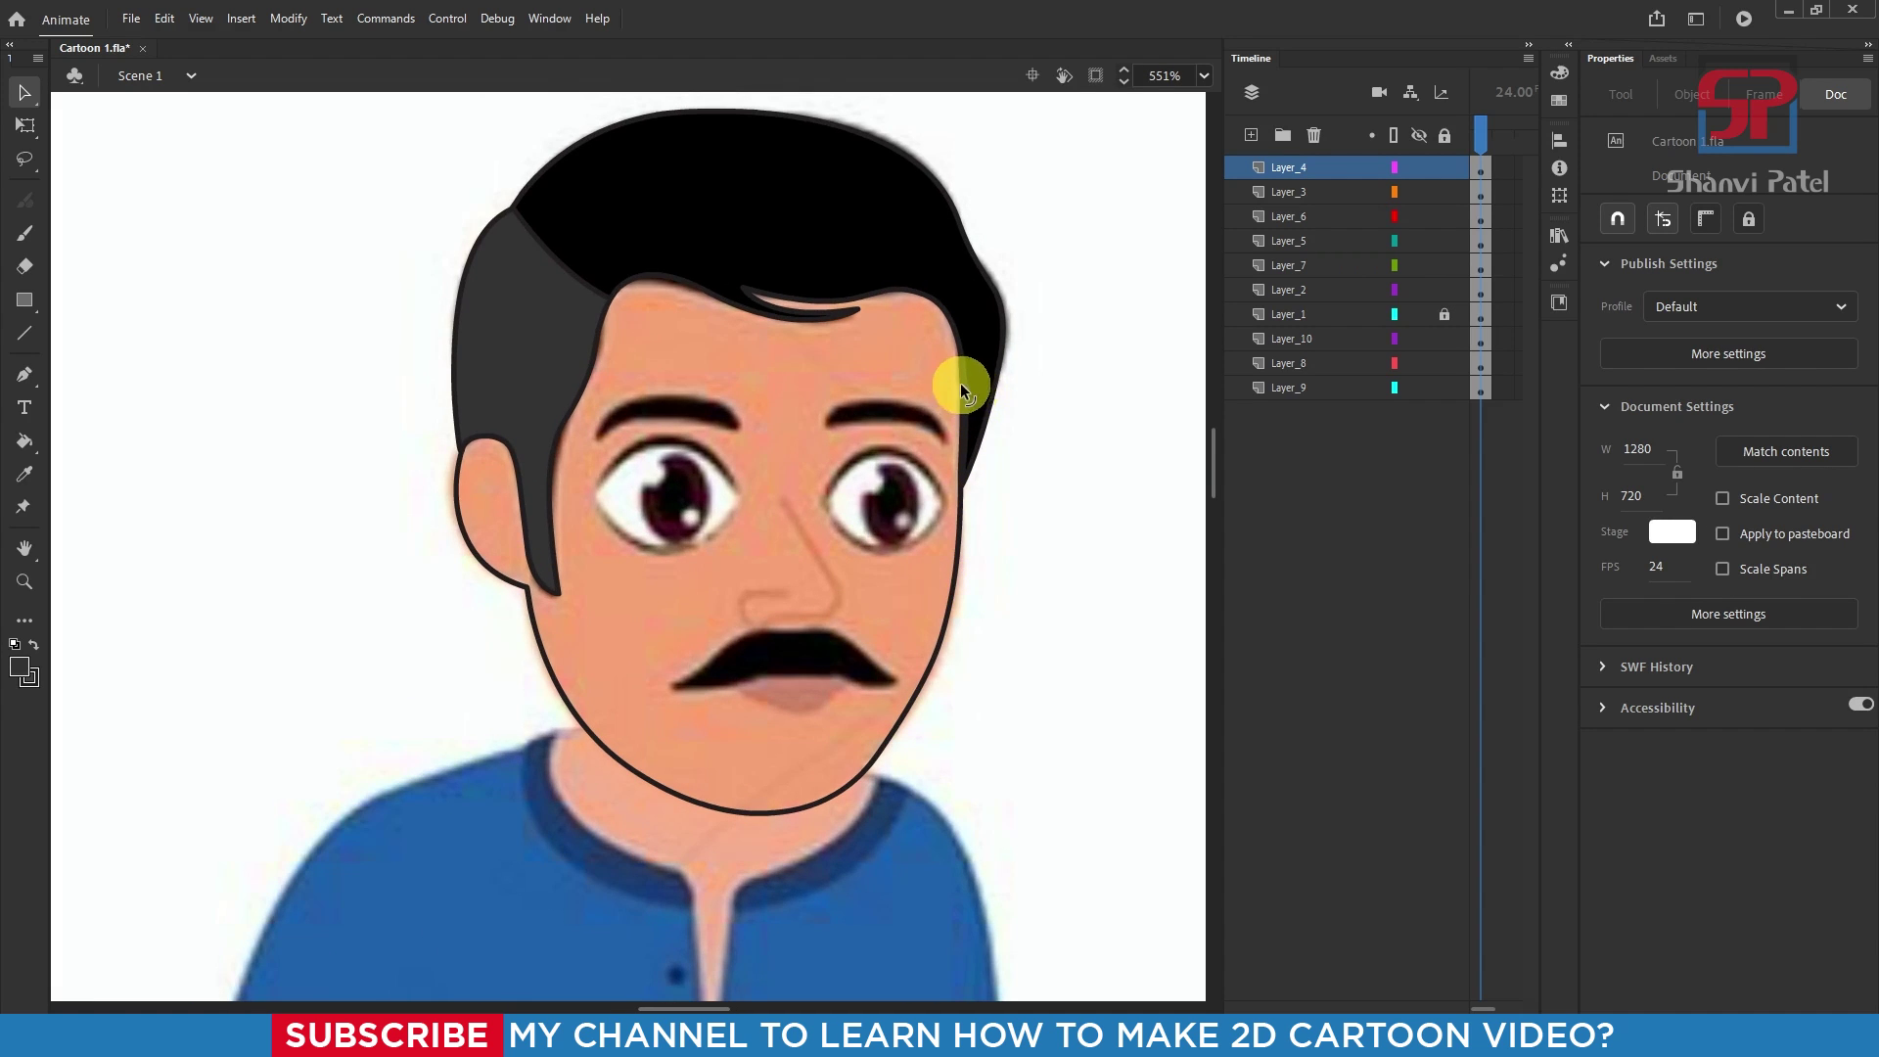
scroll(920, 465, down, 2)
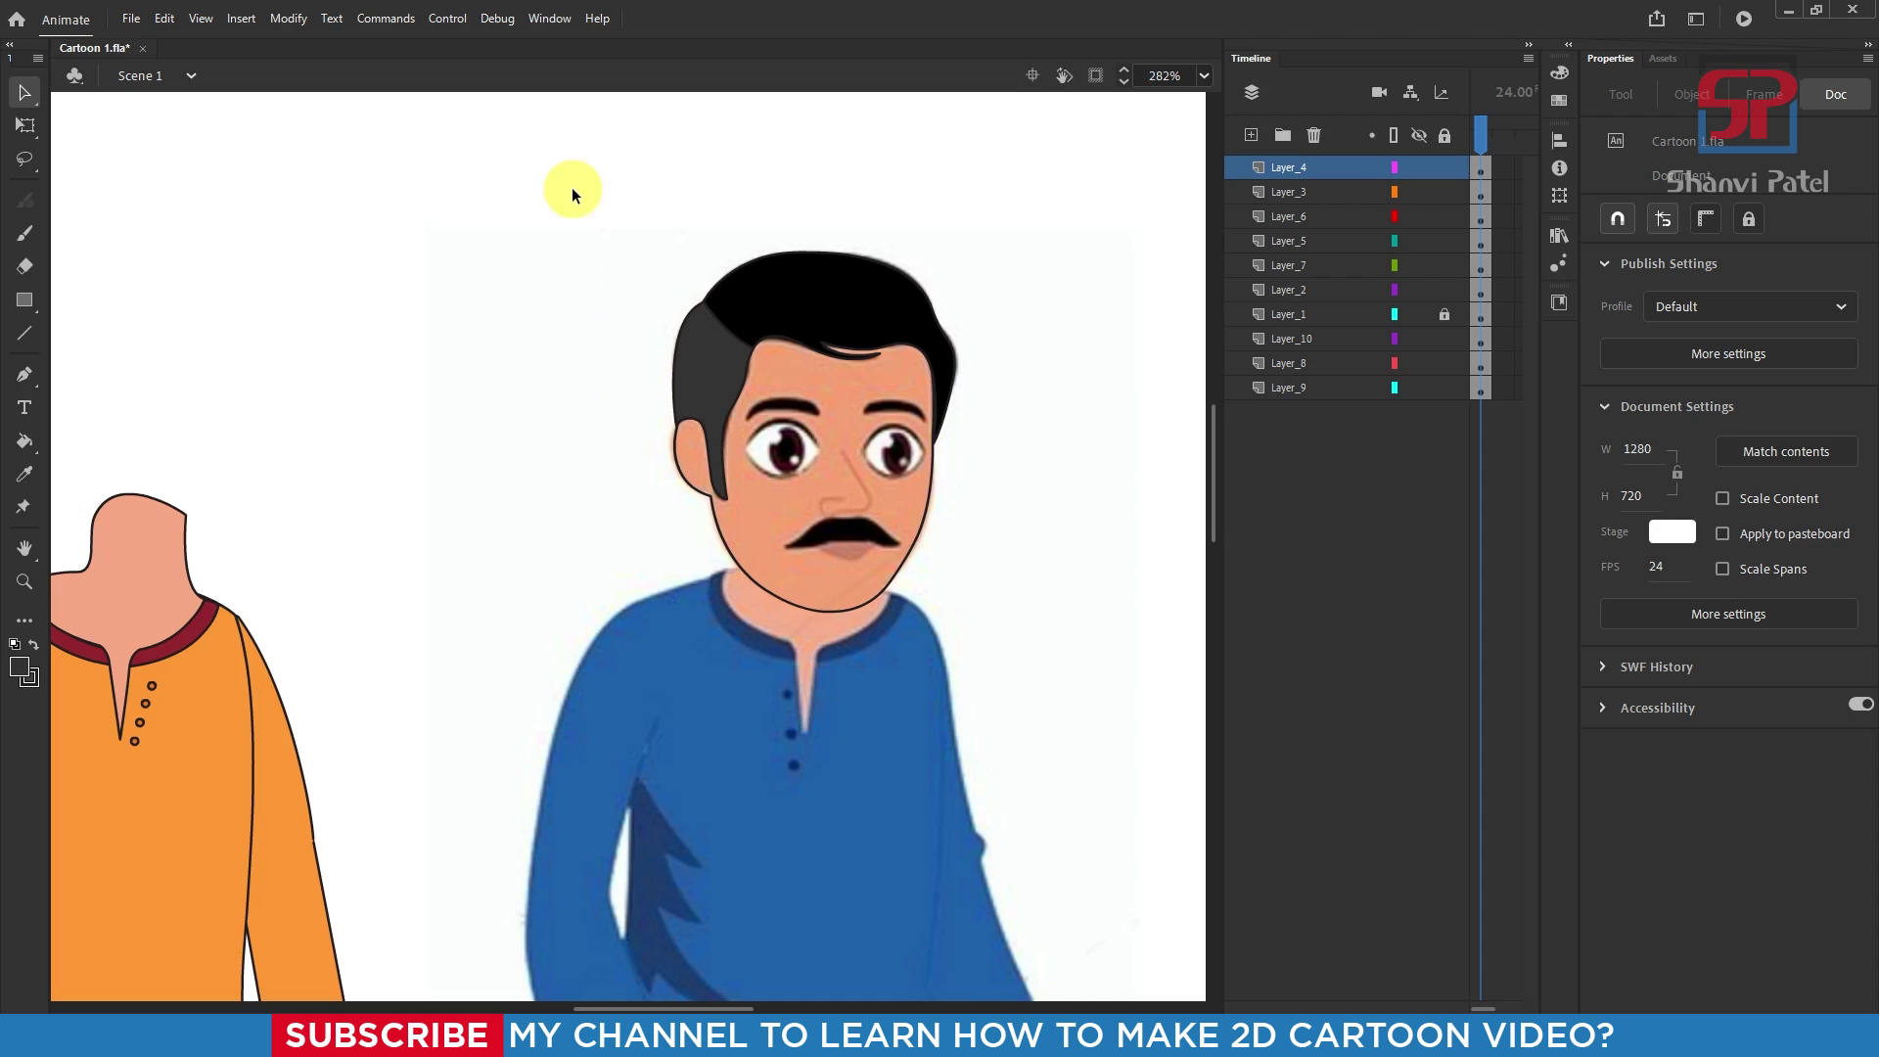
drag(571, 186, 1059, 737)
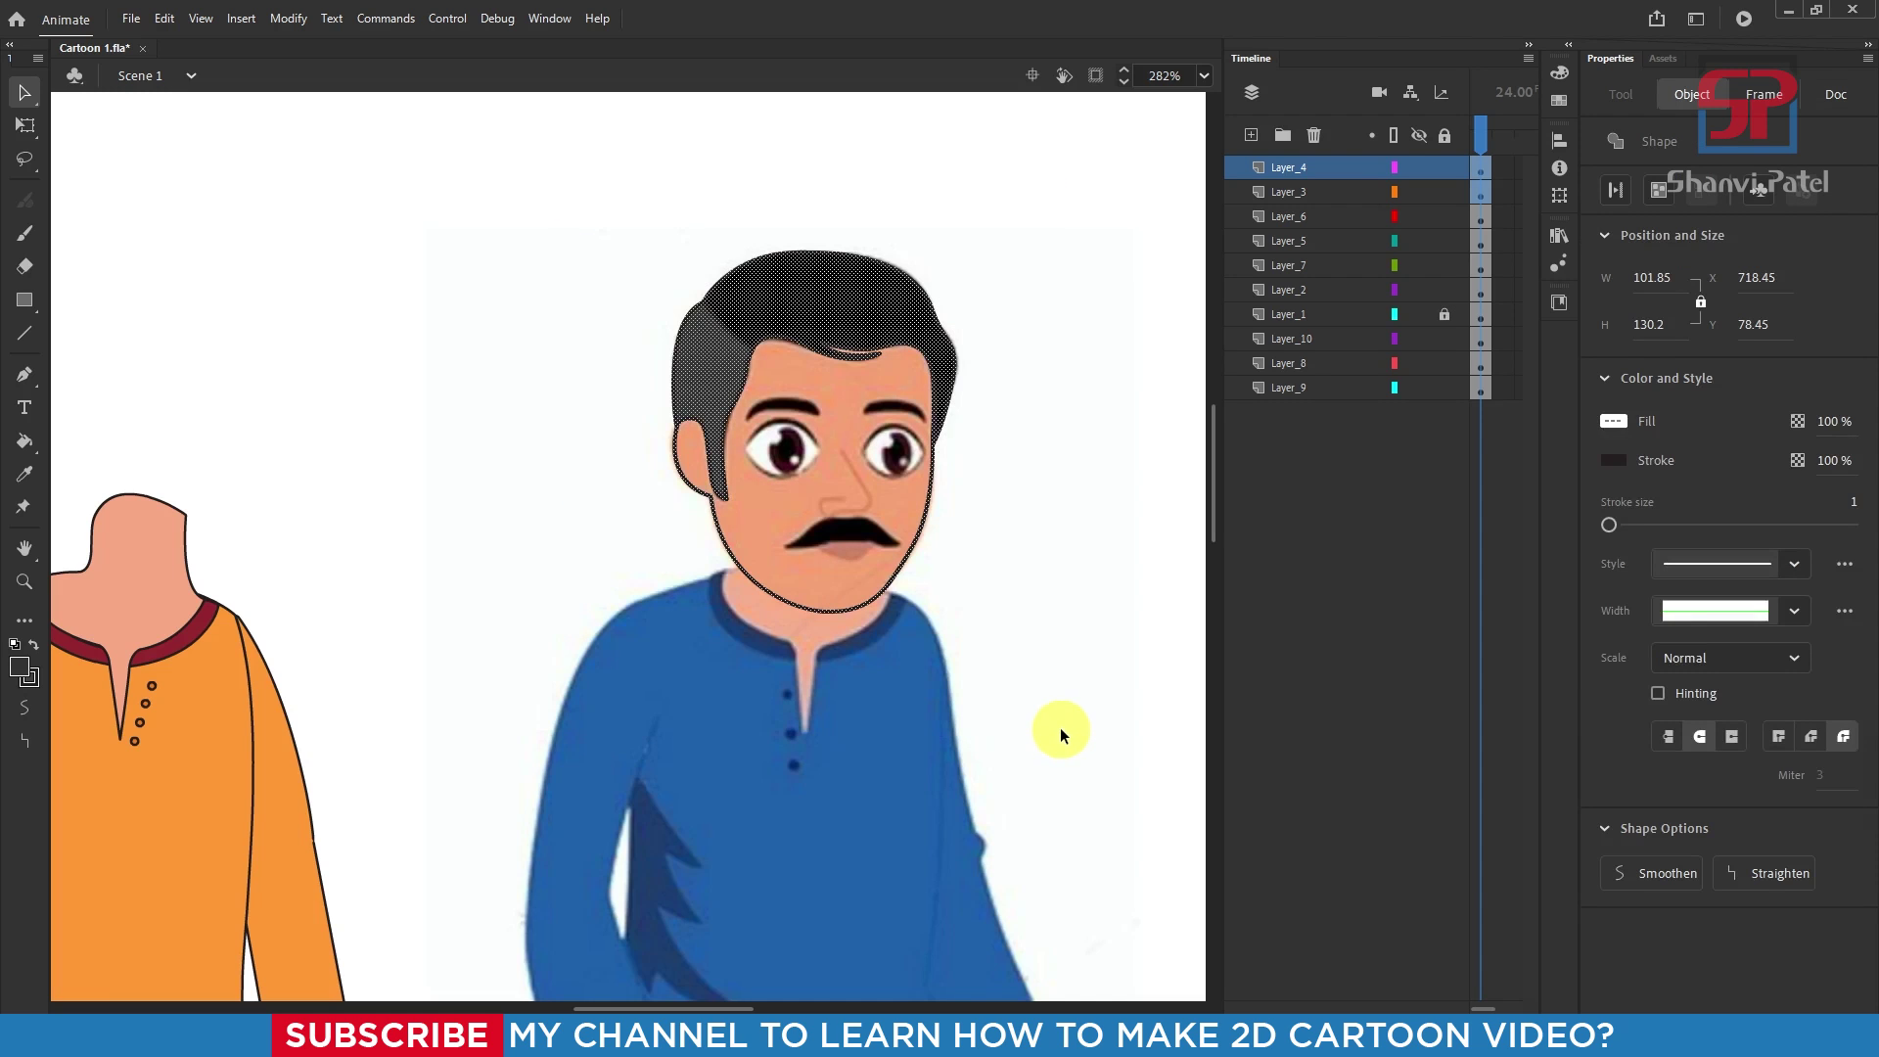
key(F8)
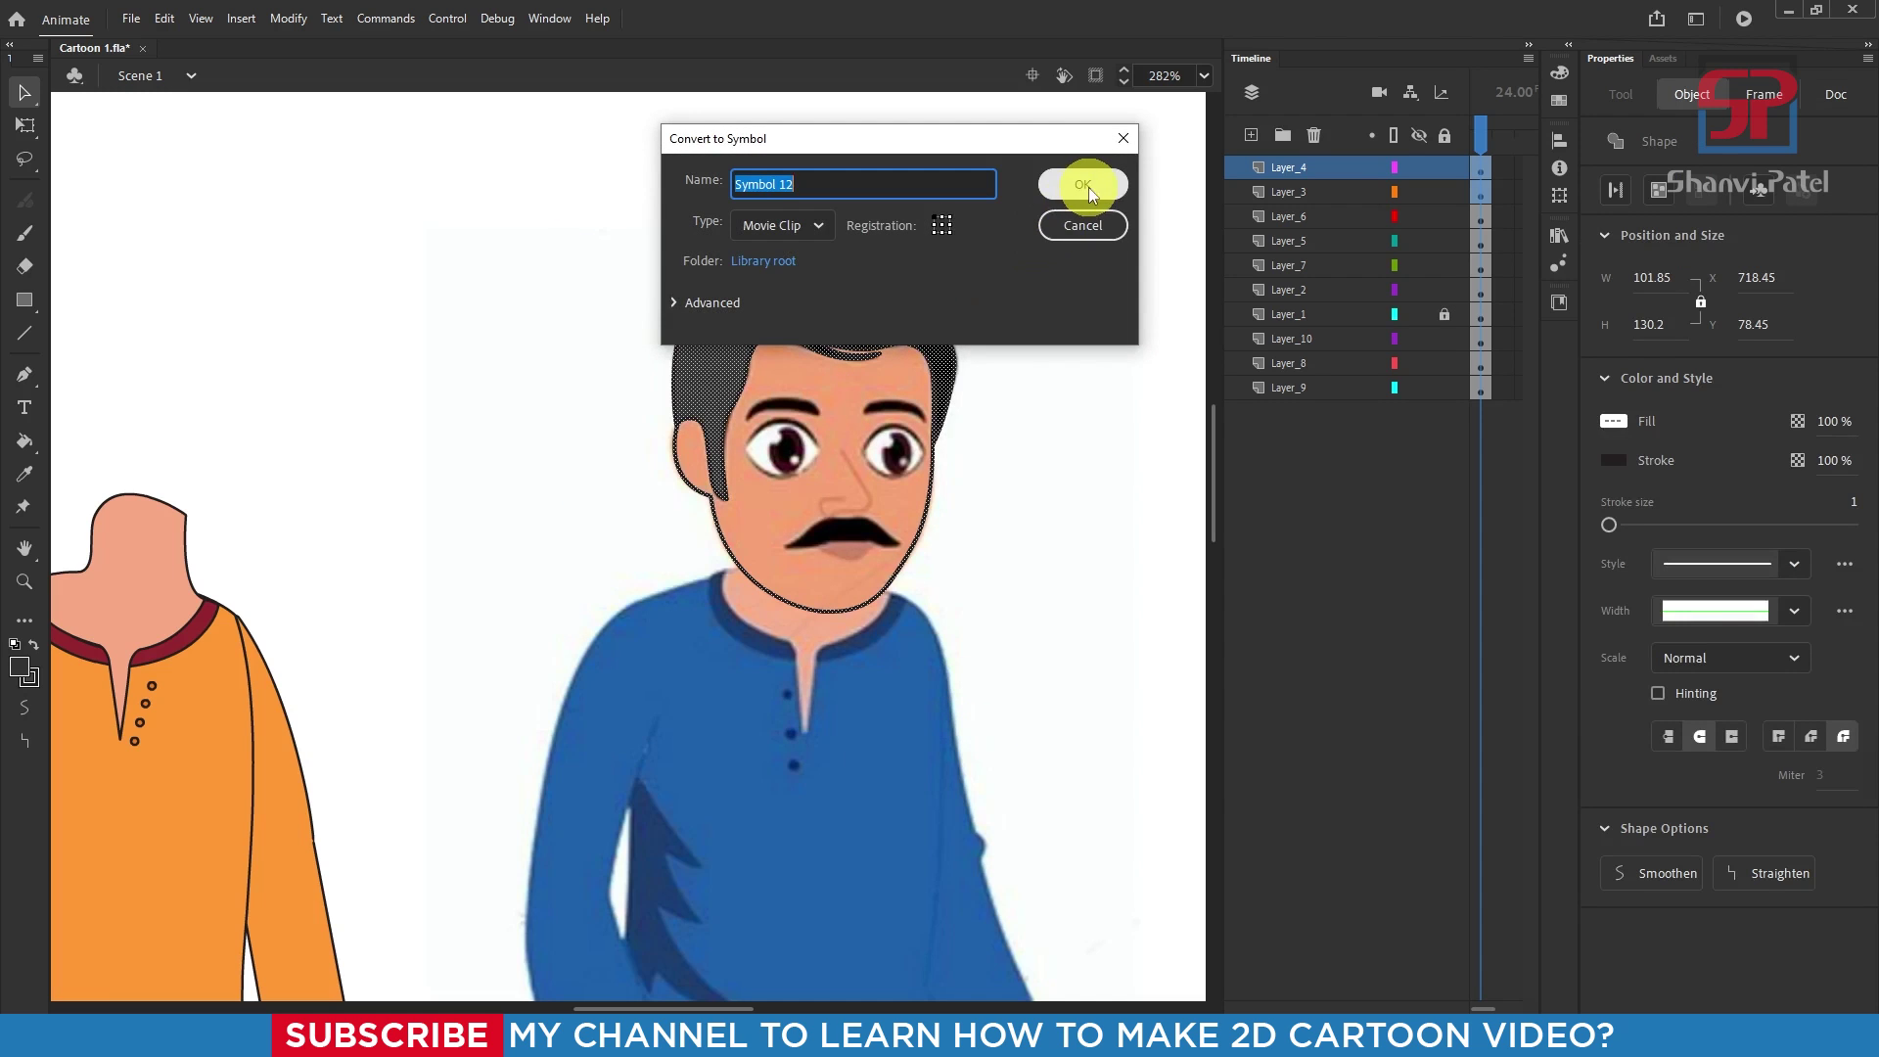
click(1088, 186)
Step: Move the head symbol off the reference image and place it on the neck of the orange-shirt character
drag(843, 518, 986, 521)
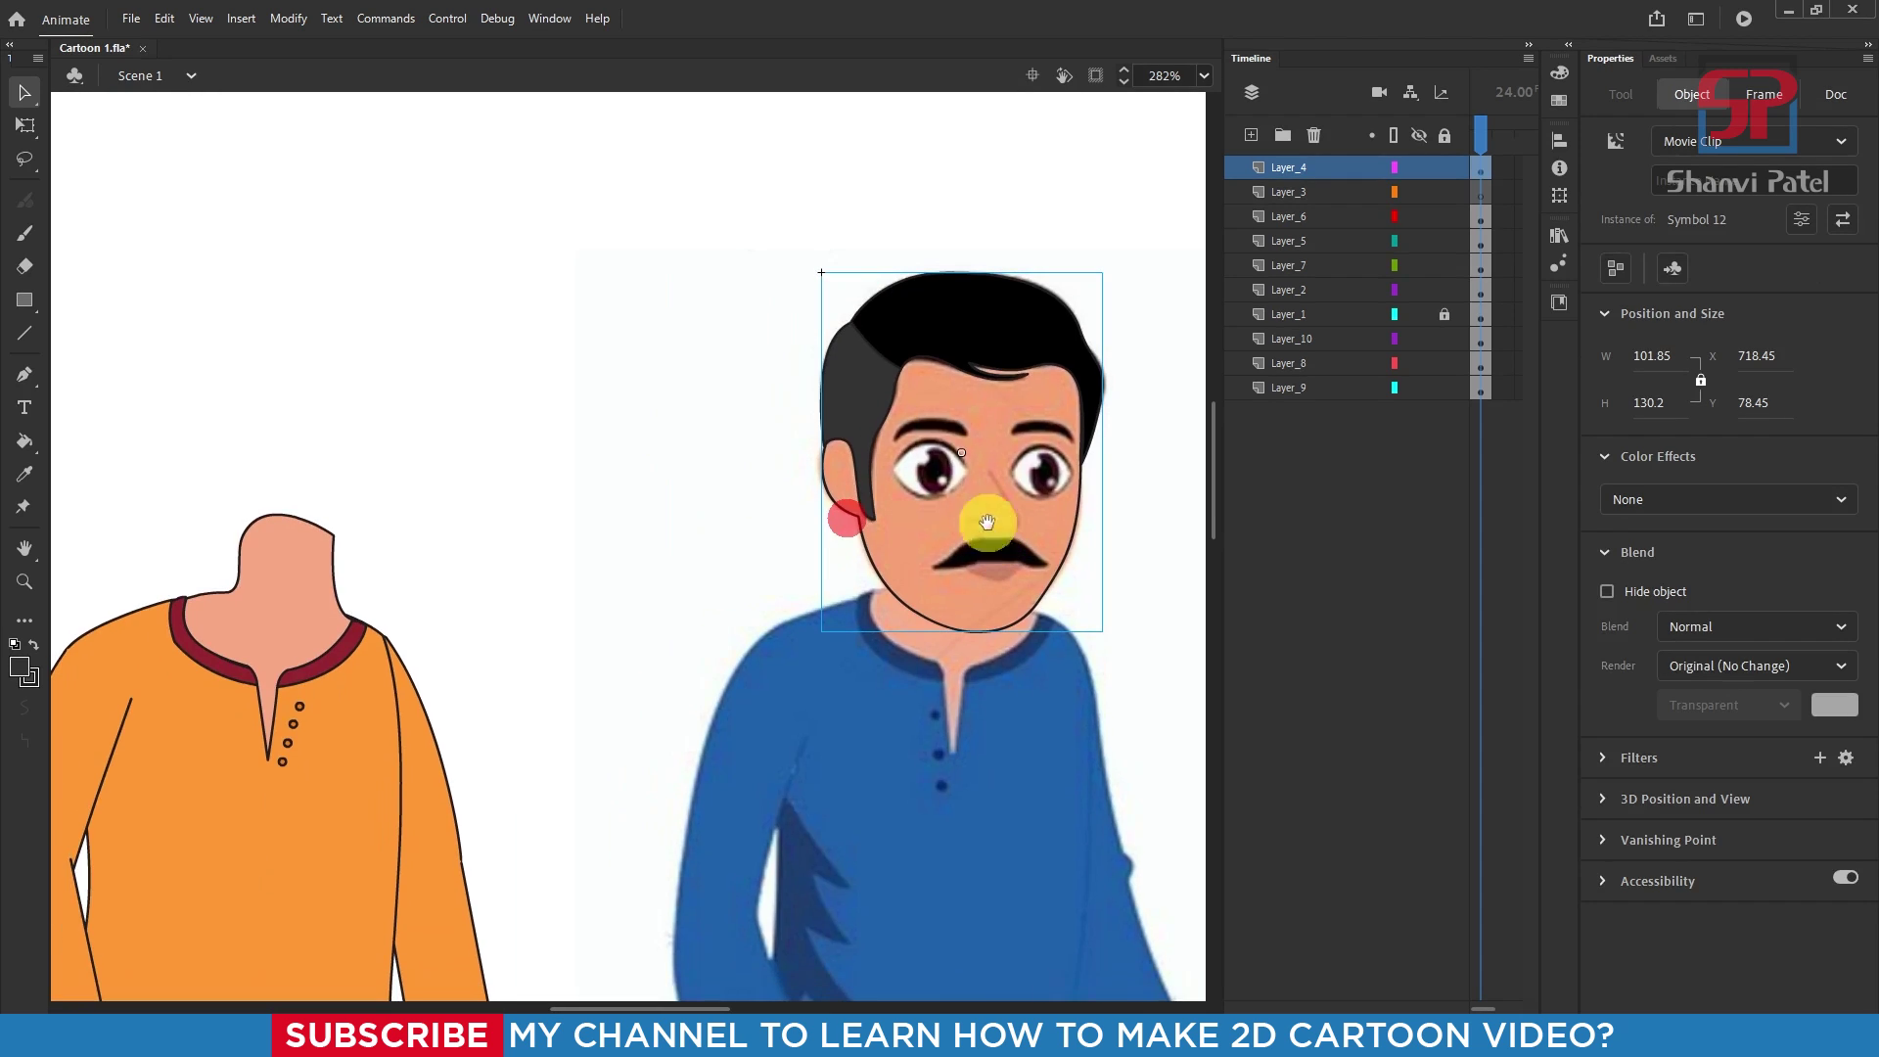
drag(1040, 343, 368, 296)
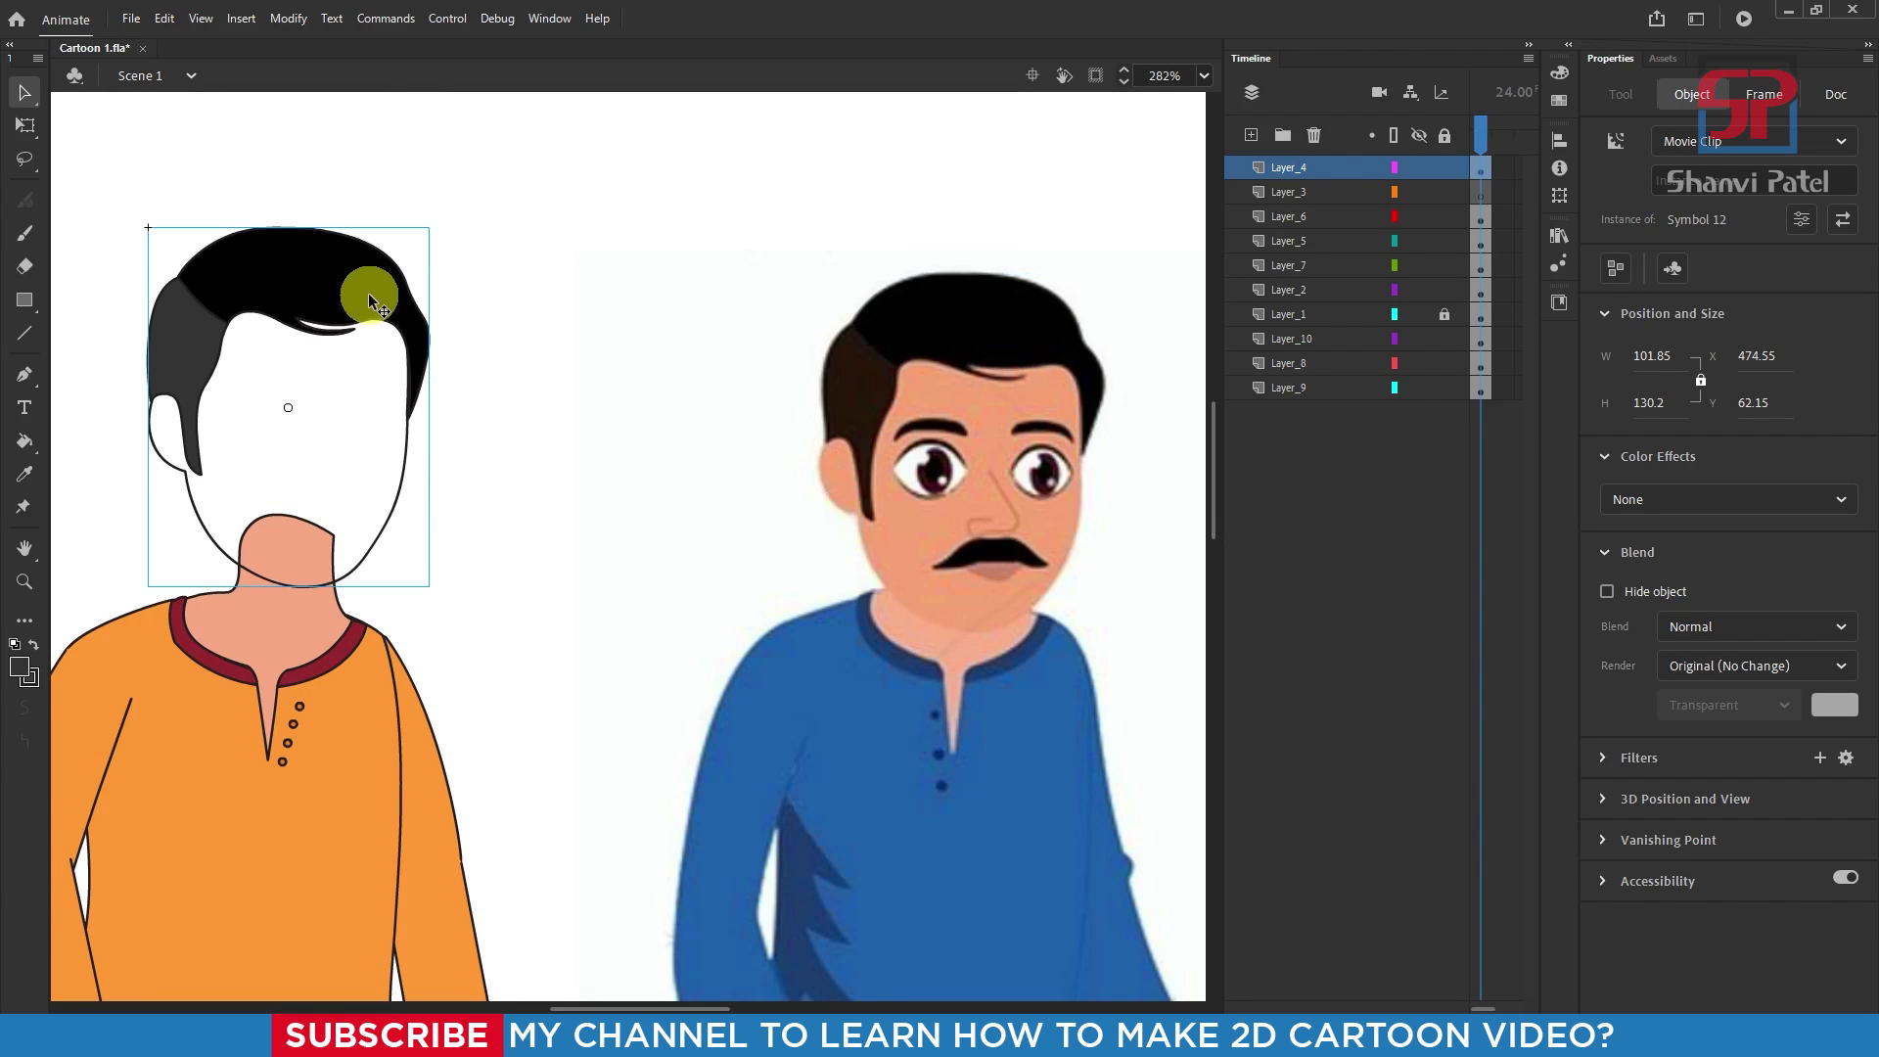
click(613, 495)
Step: Fill the face and ear inside the head symbol with orange using the Paint Bucket, and return to Scene 1
double_click(357, 286)
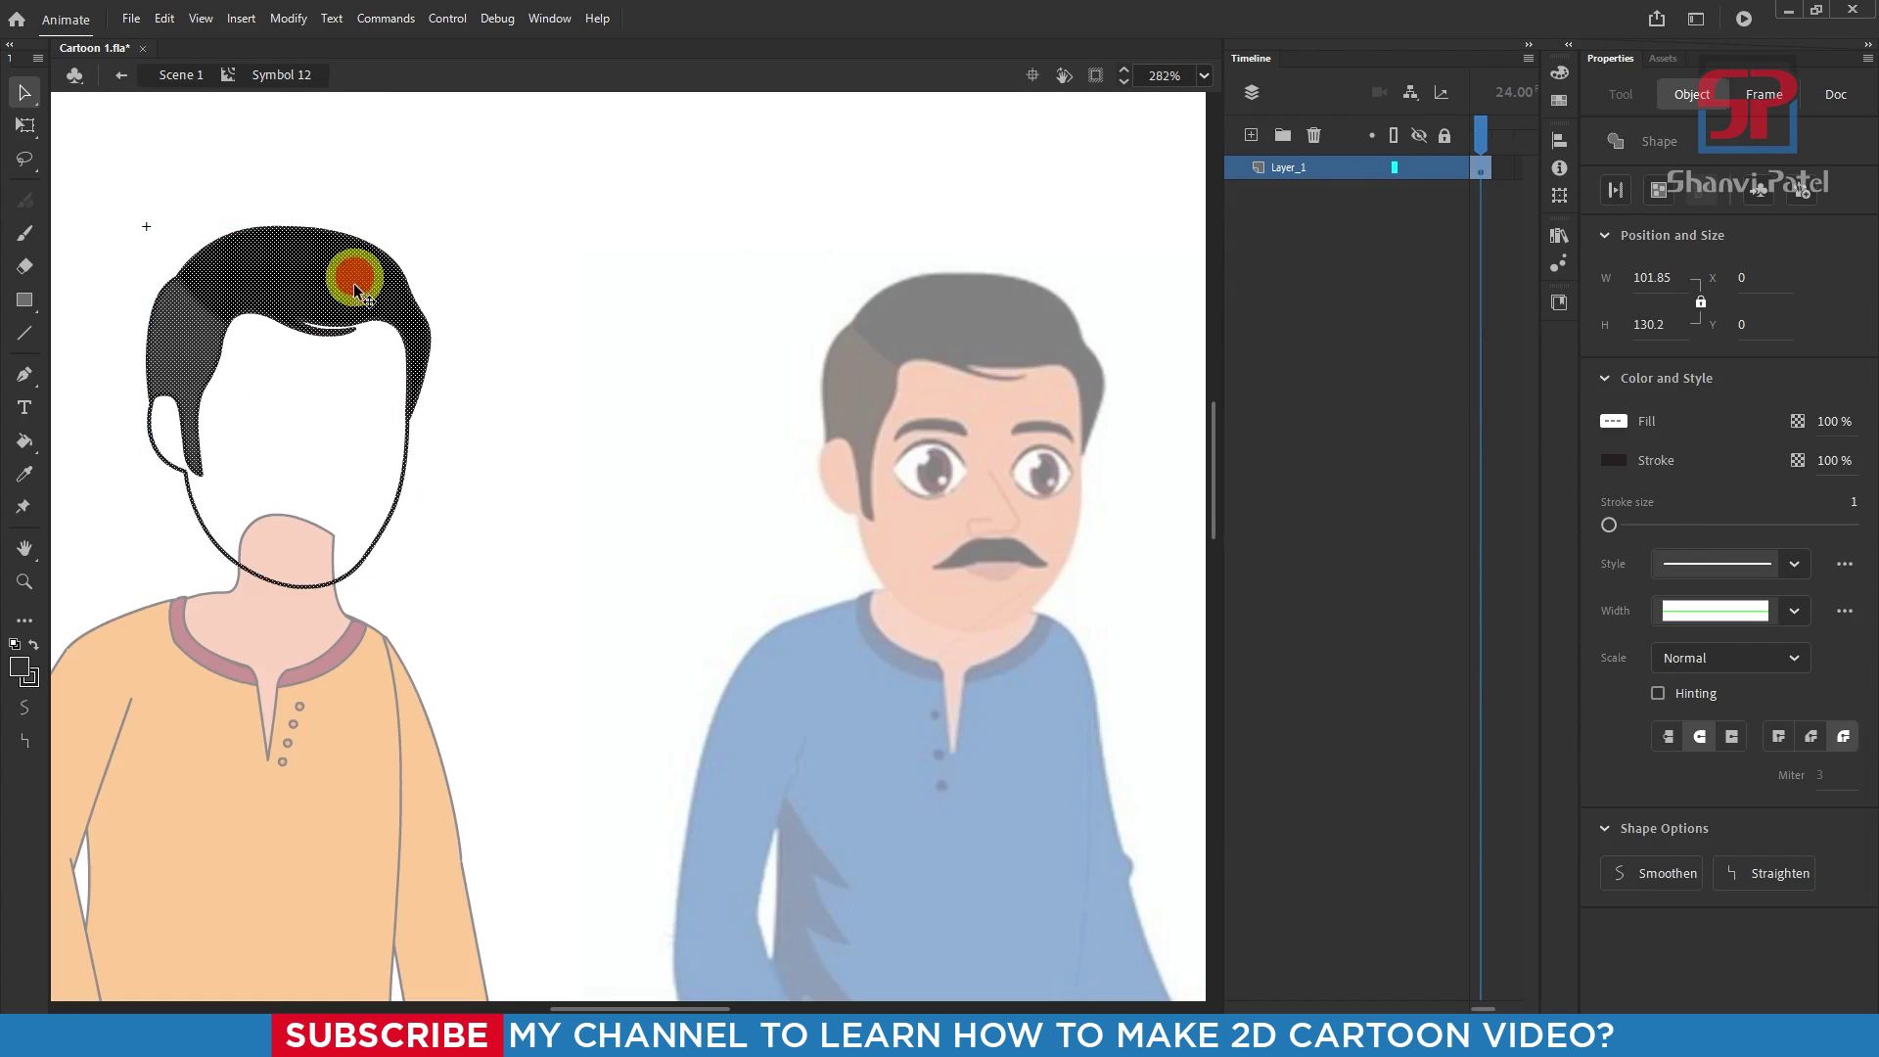
click(548, 468)
double_click(403, 481)
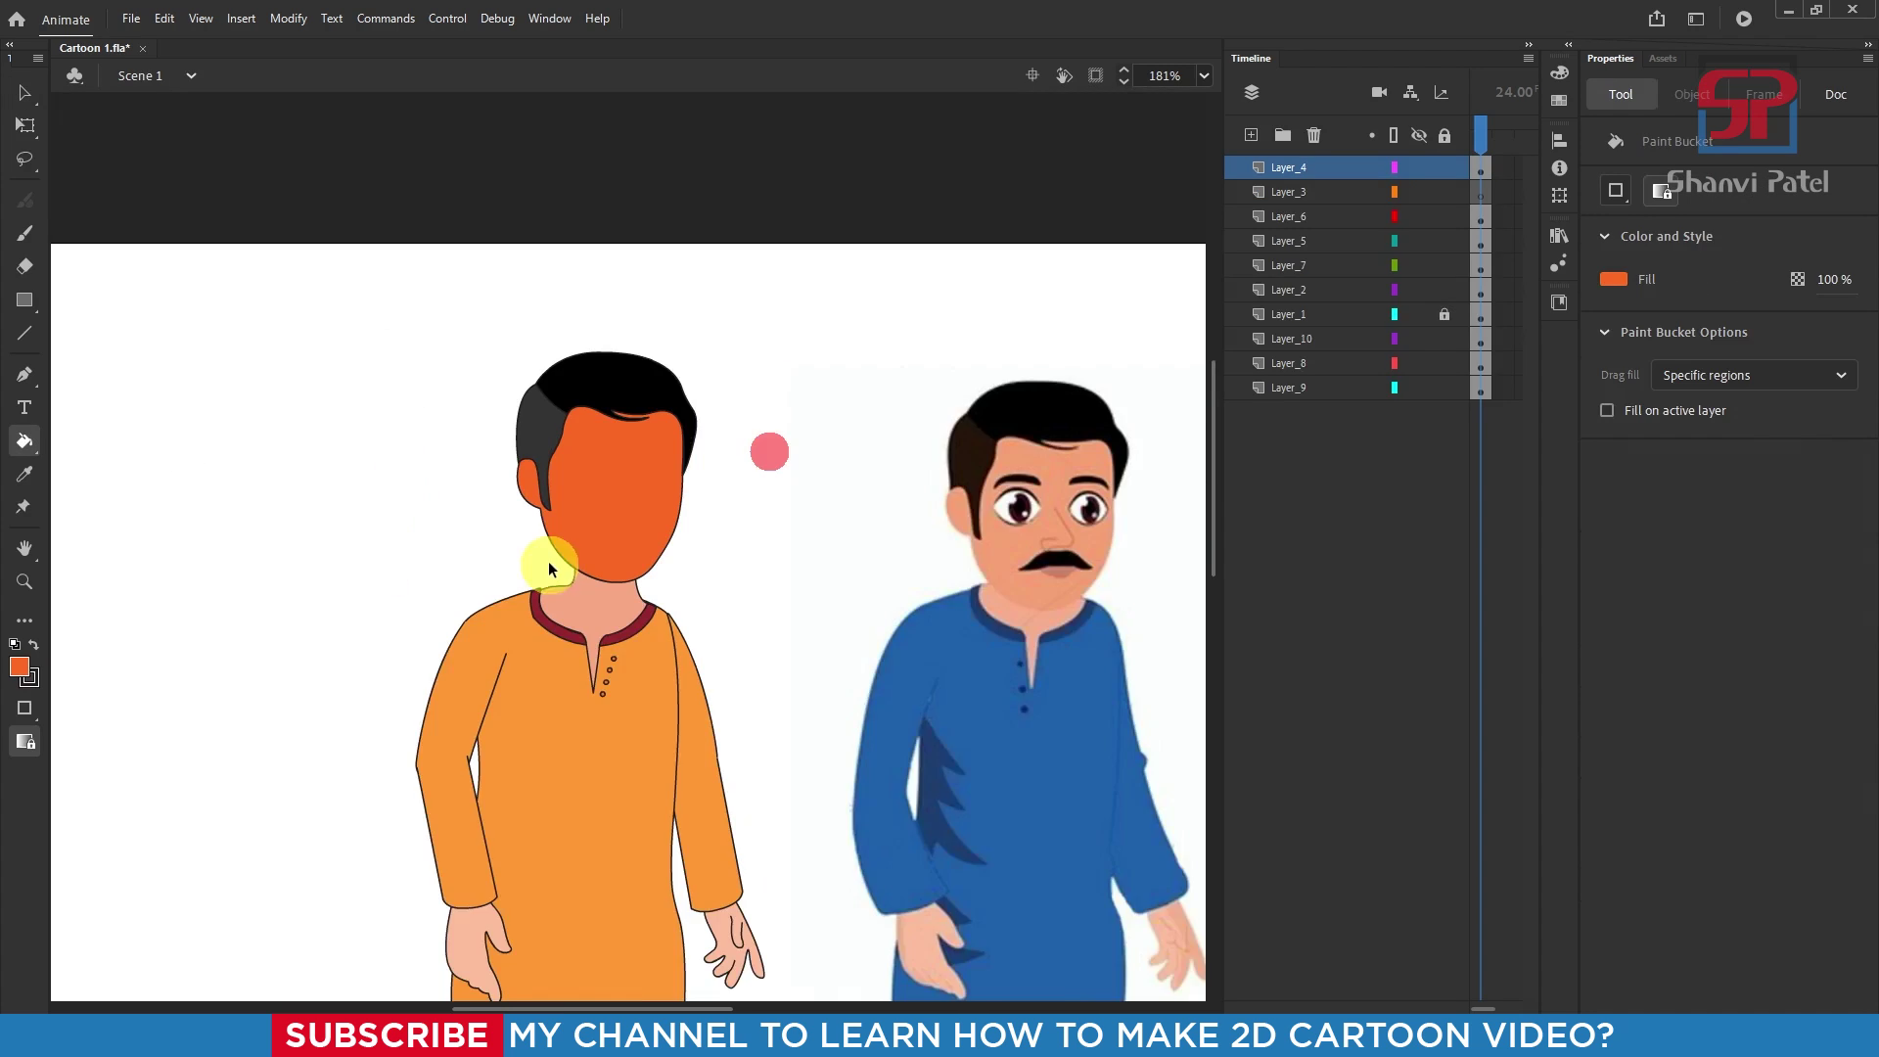
Step: Try to sample the neck's skin colour with the Eyedropper
scroll(547, 563, up, 1)
click(25, 476)
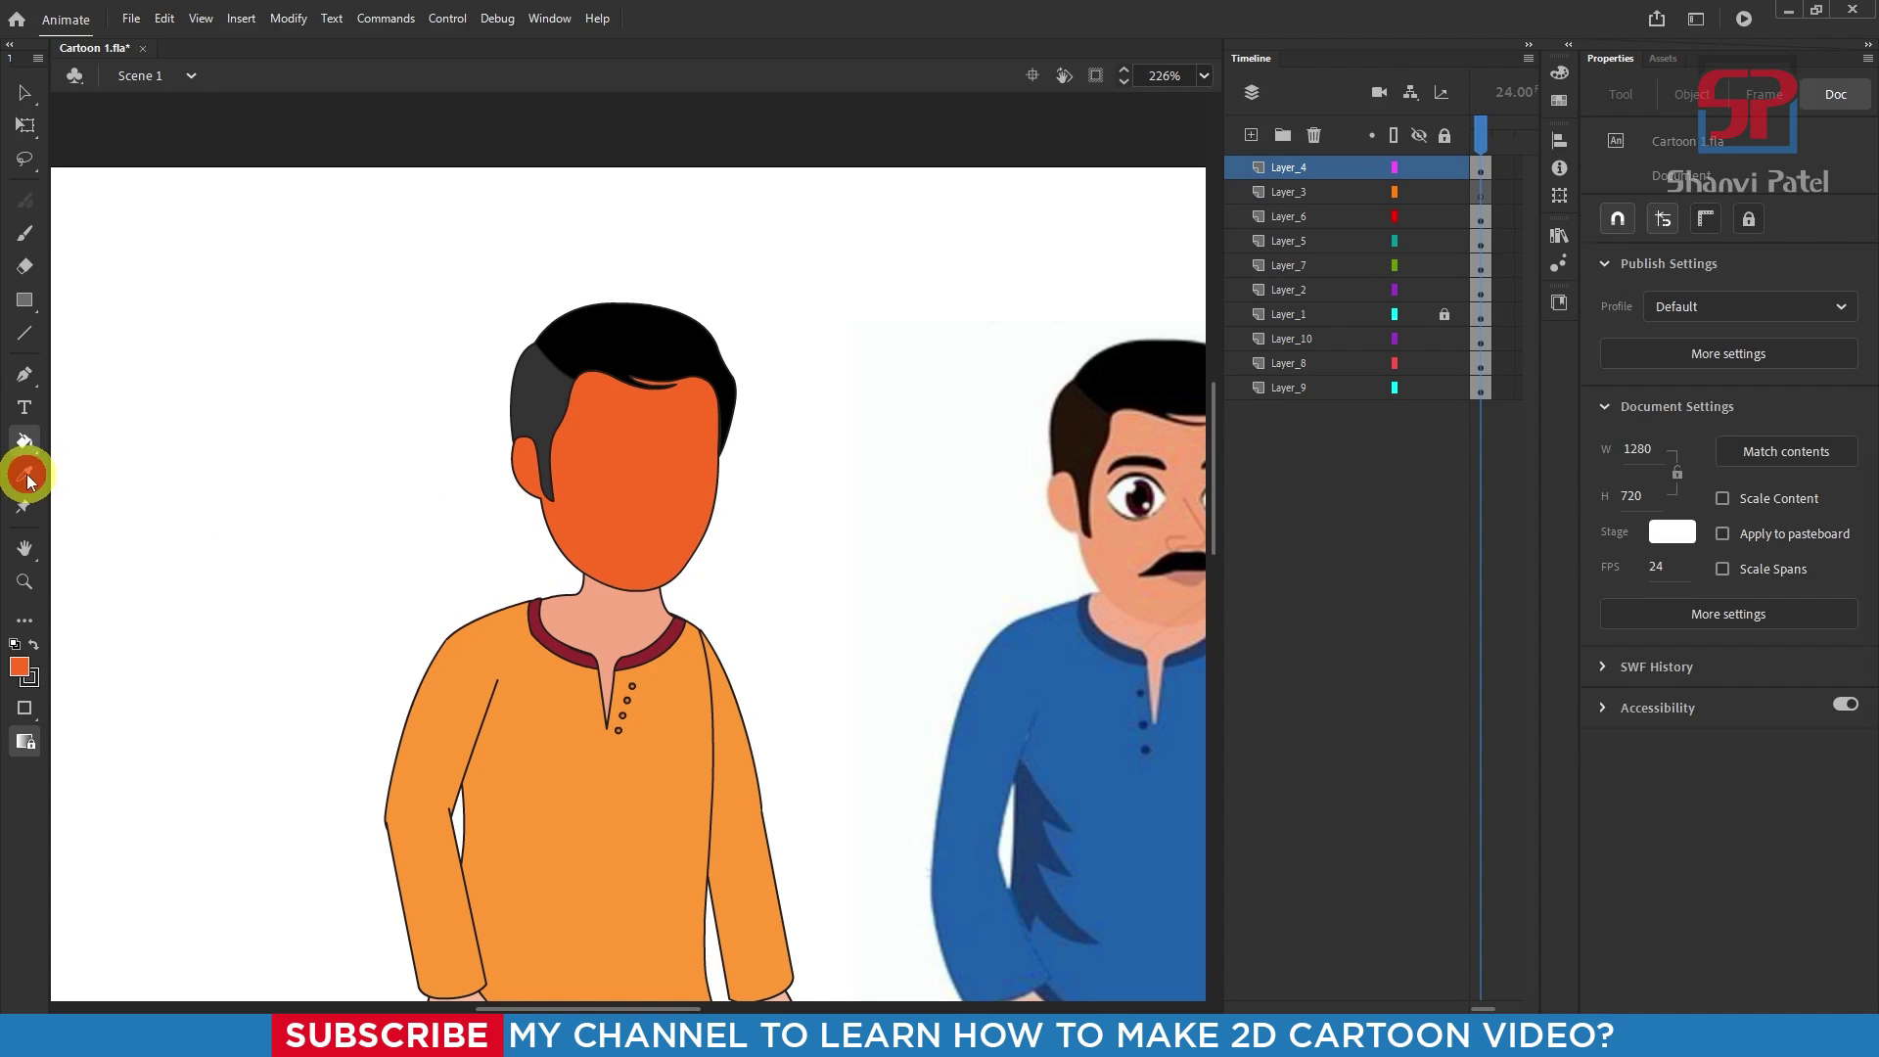
click(624, 616)
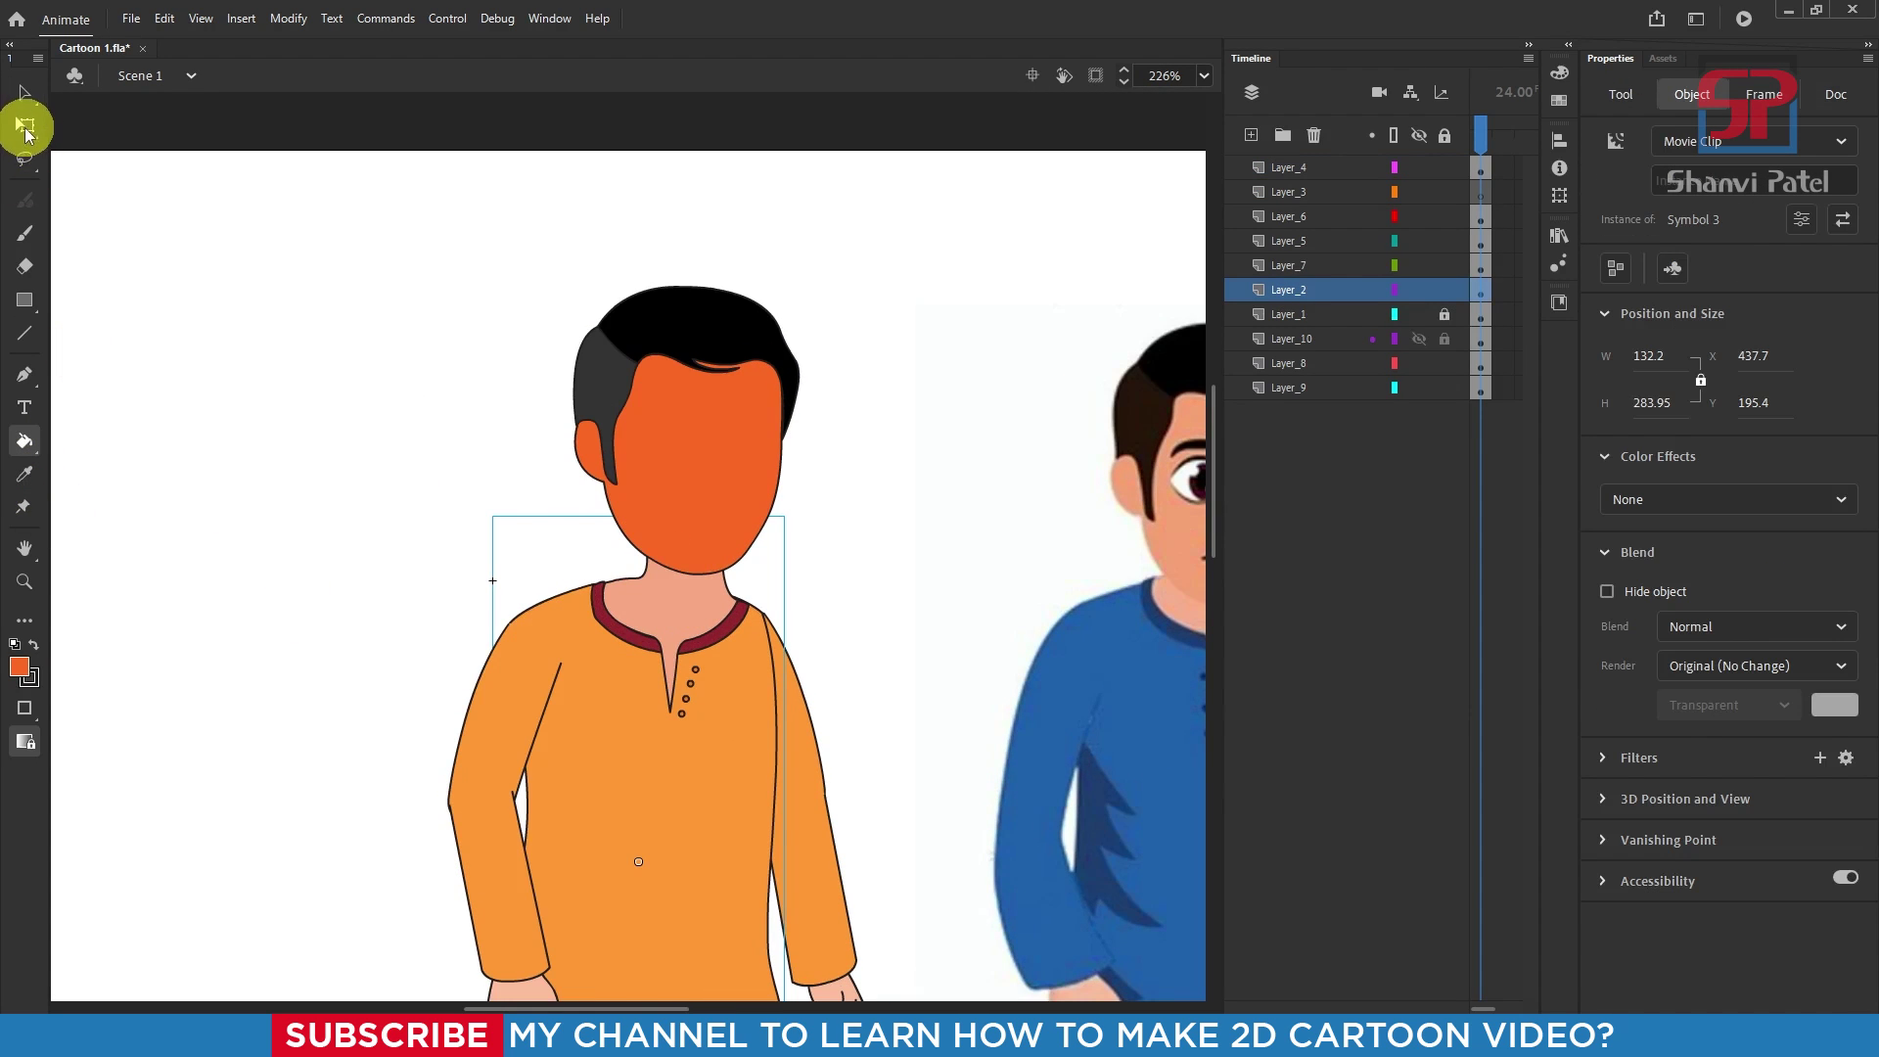
click(25, 125)
click(209, 455)
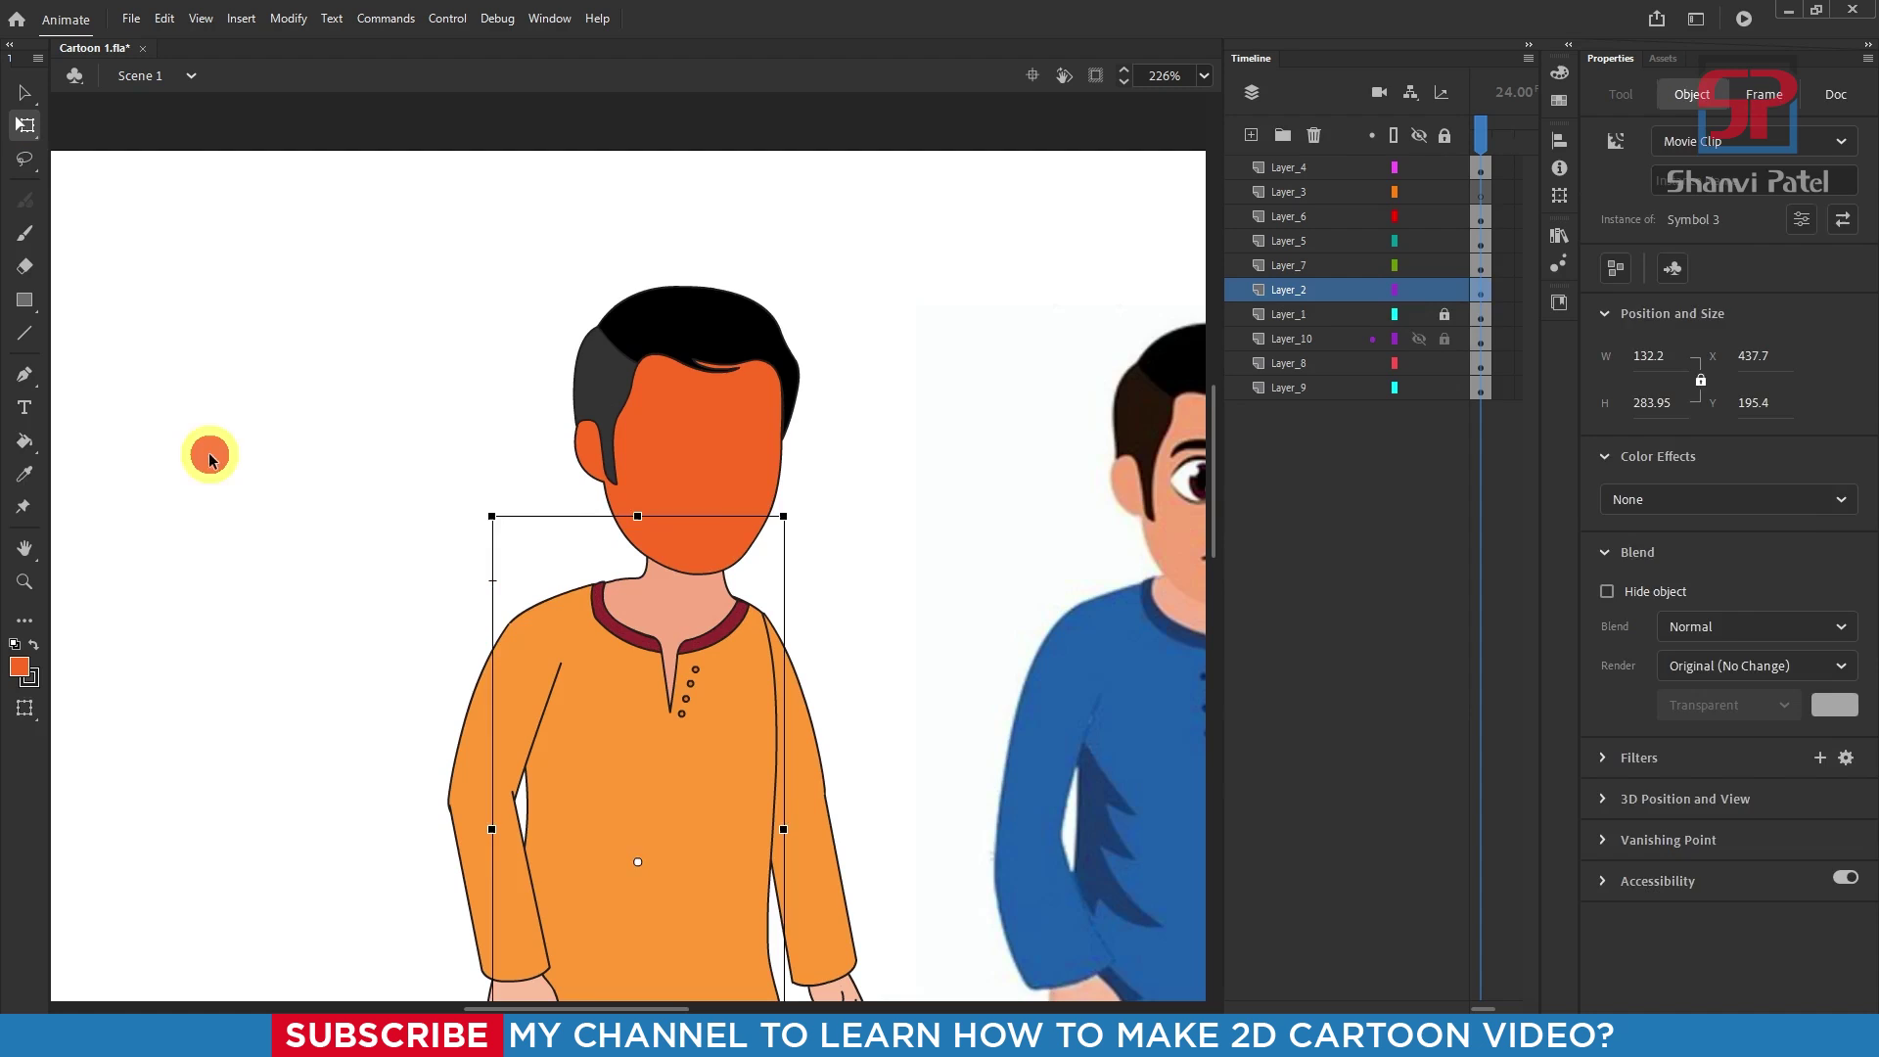
Step: Change the face and ear fill inside the head symbol to a light salmon-orange skin tone and return to Scene 1
double_click(754, 452)
click(697, 466)
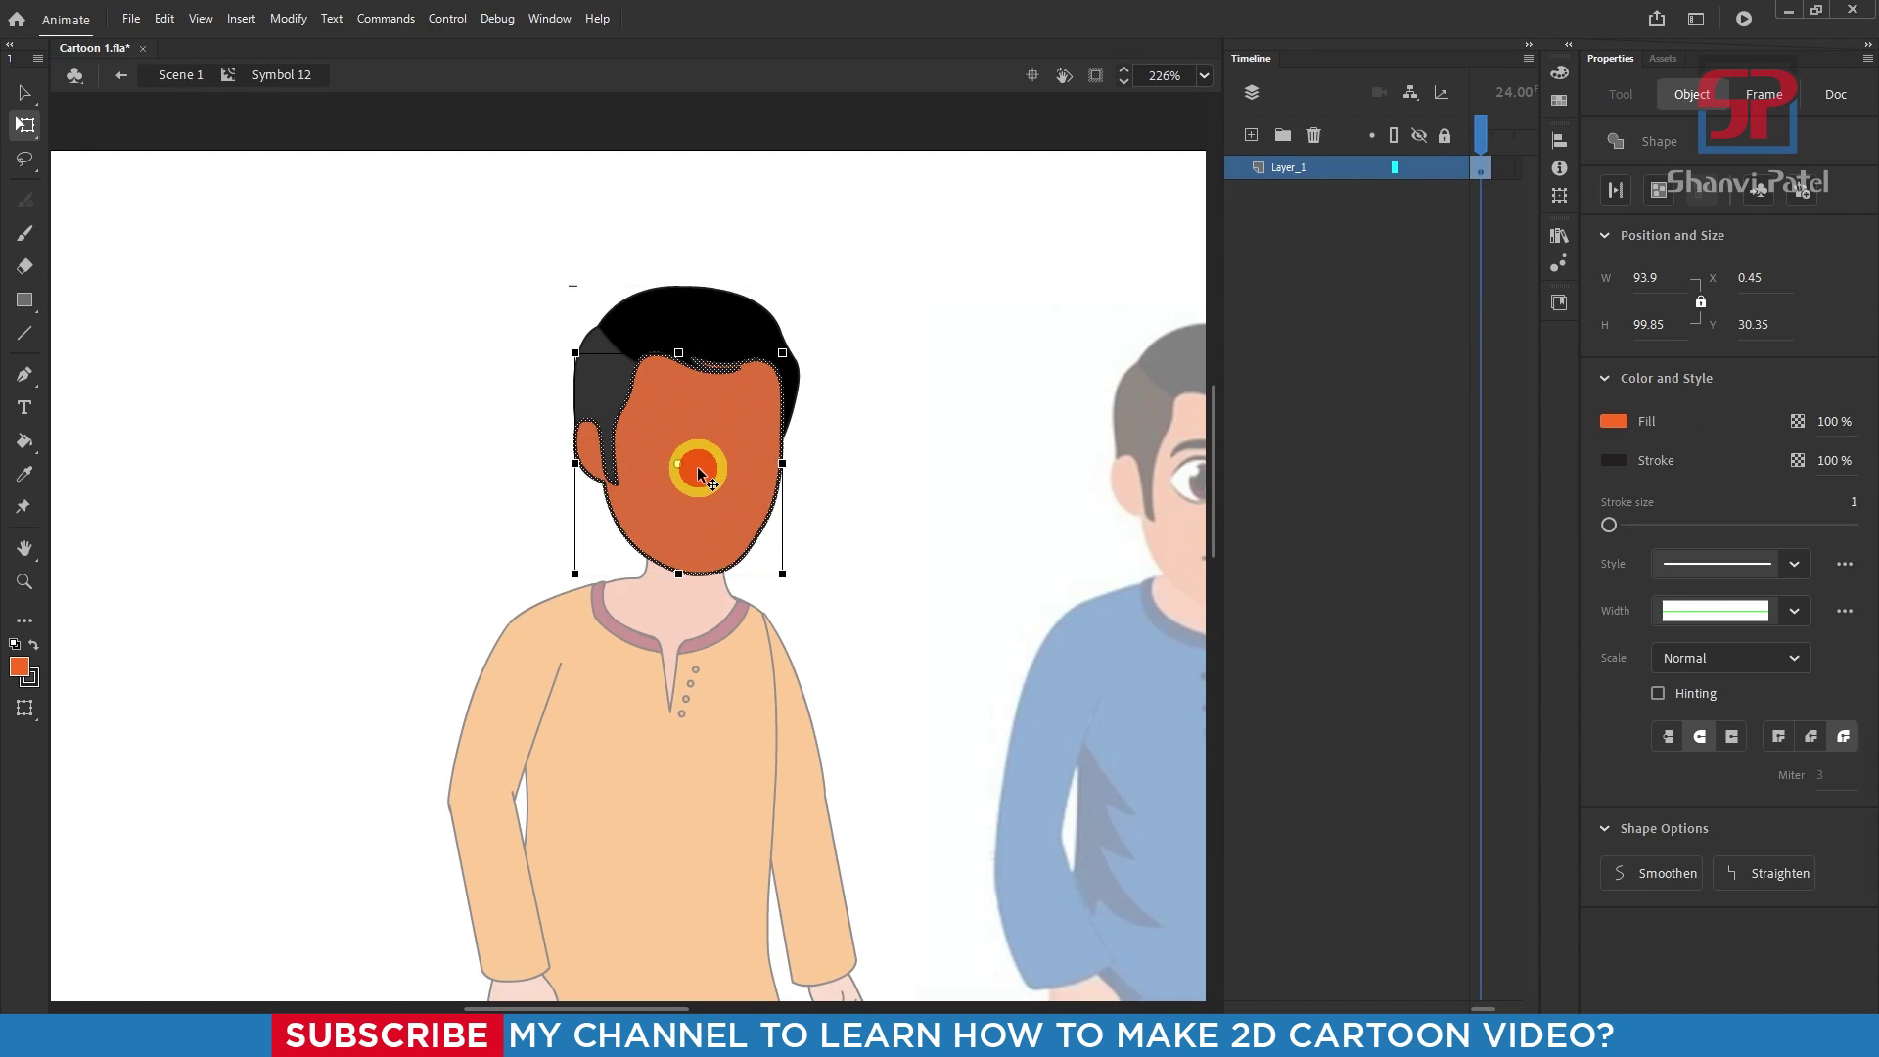
click(1614, 423)
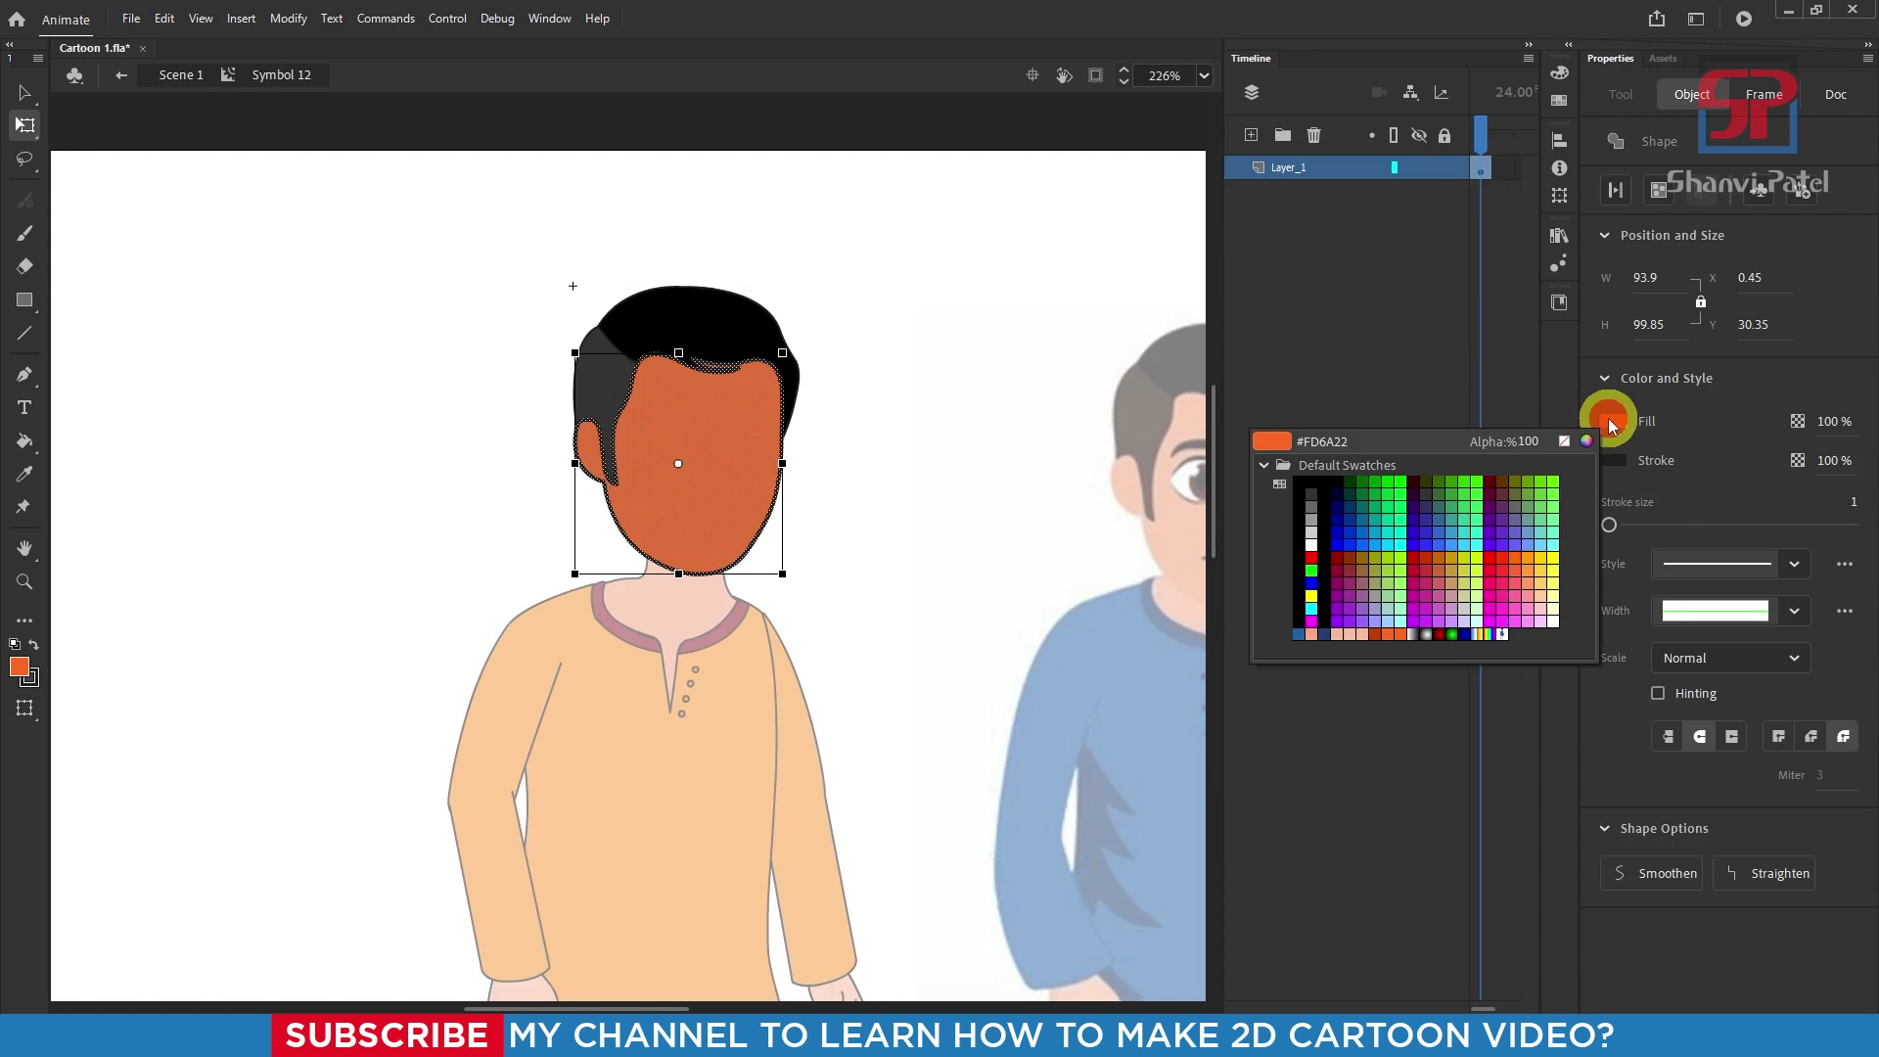
click(1534, 577)
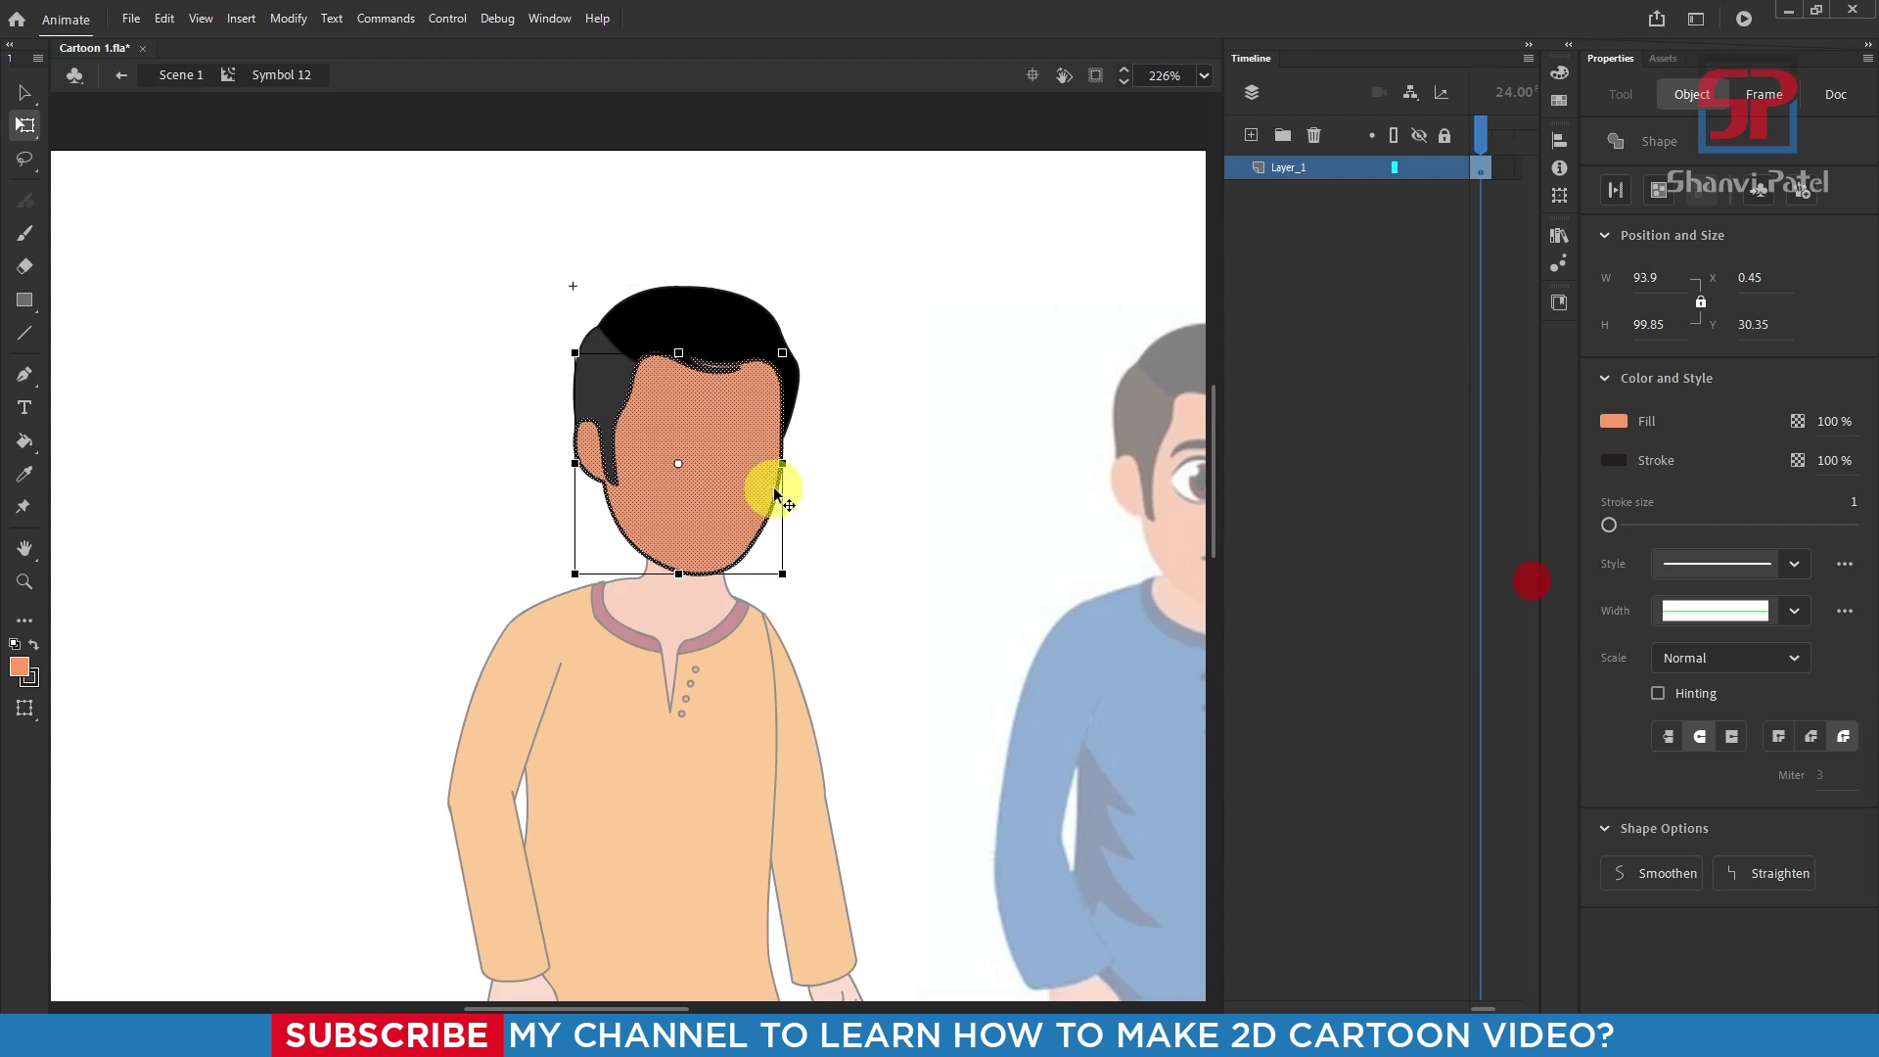
double_click(900, 495)
Step: Delete the dark outline strokes around the face, ear and hair inside the head symbol
scroll(755, 453, up, 3)
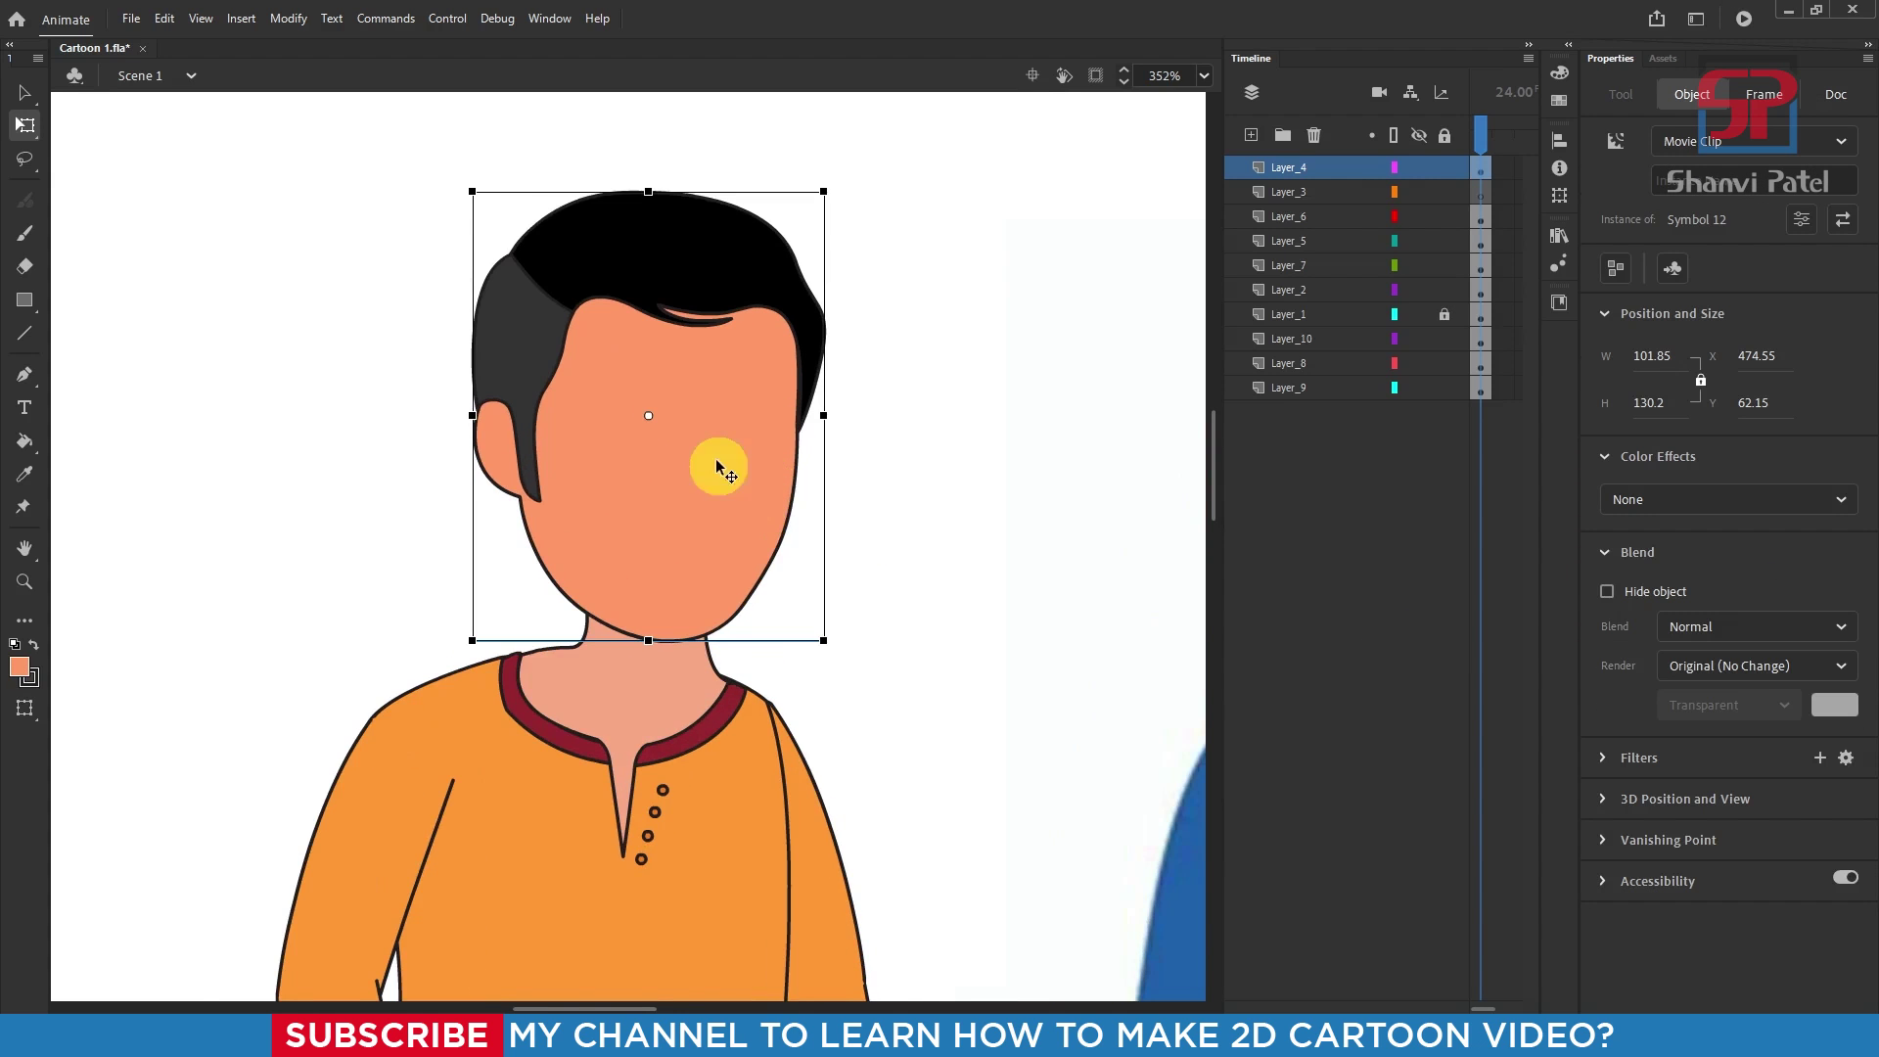
scroll(665, 440, up, 2)
scroll(587, 333, up, 2)
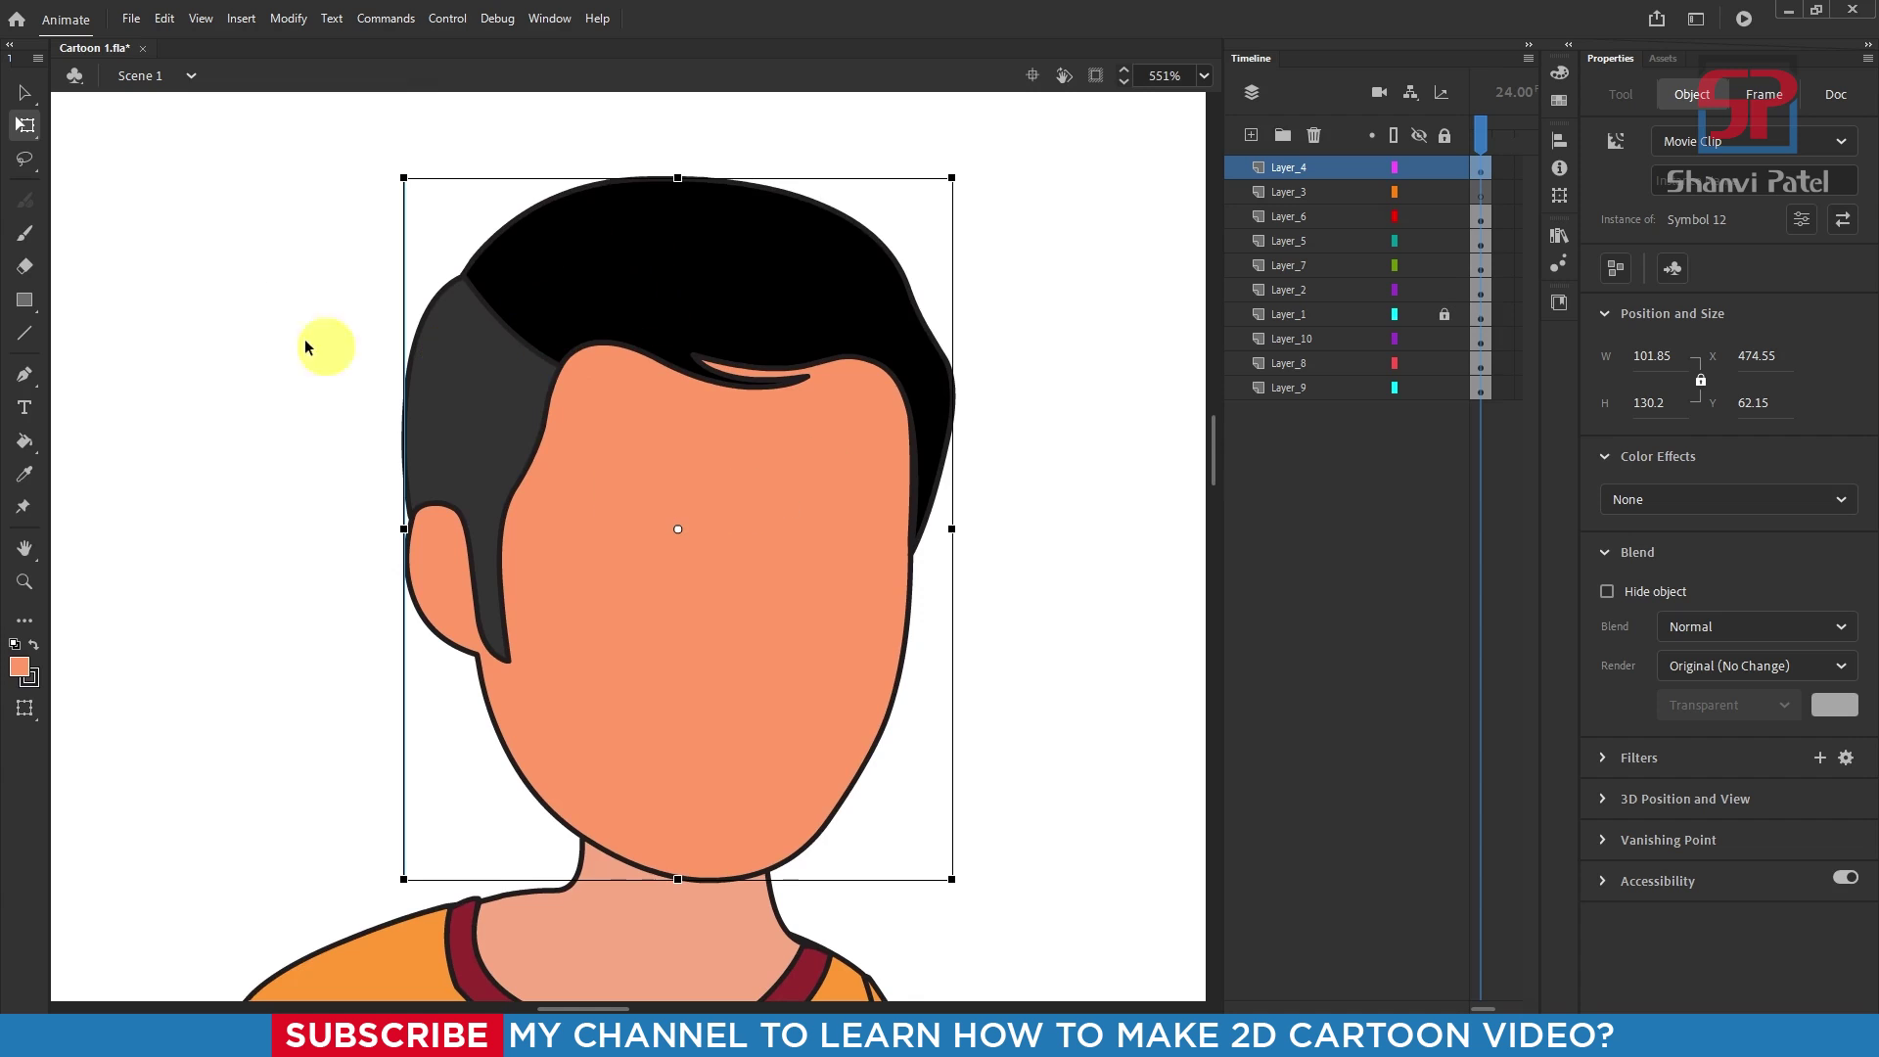
click(24, 127)
click(25, 375)
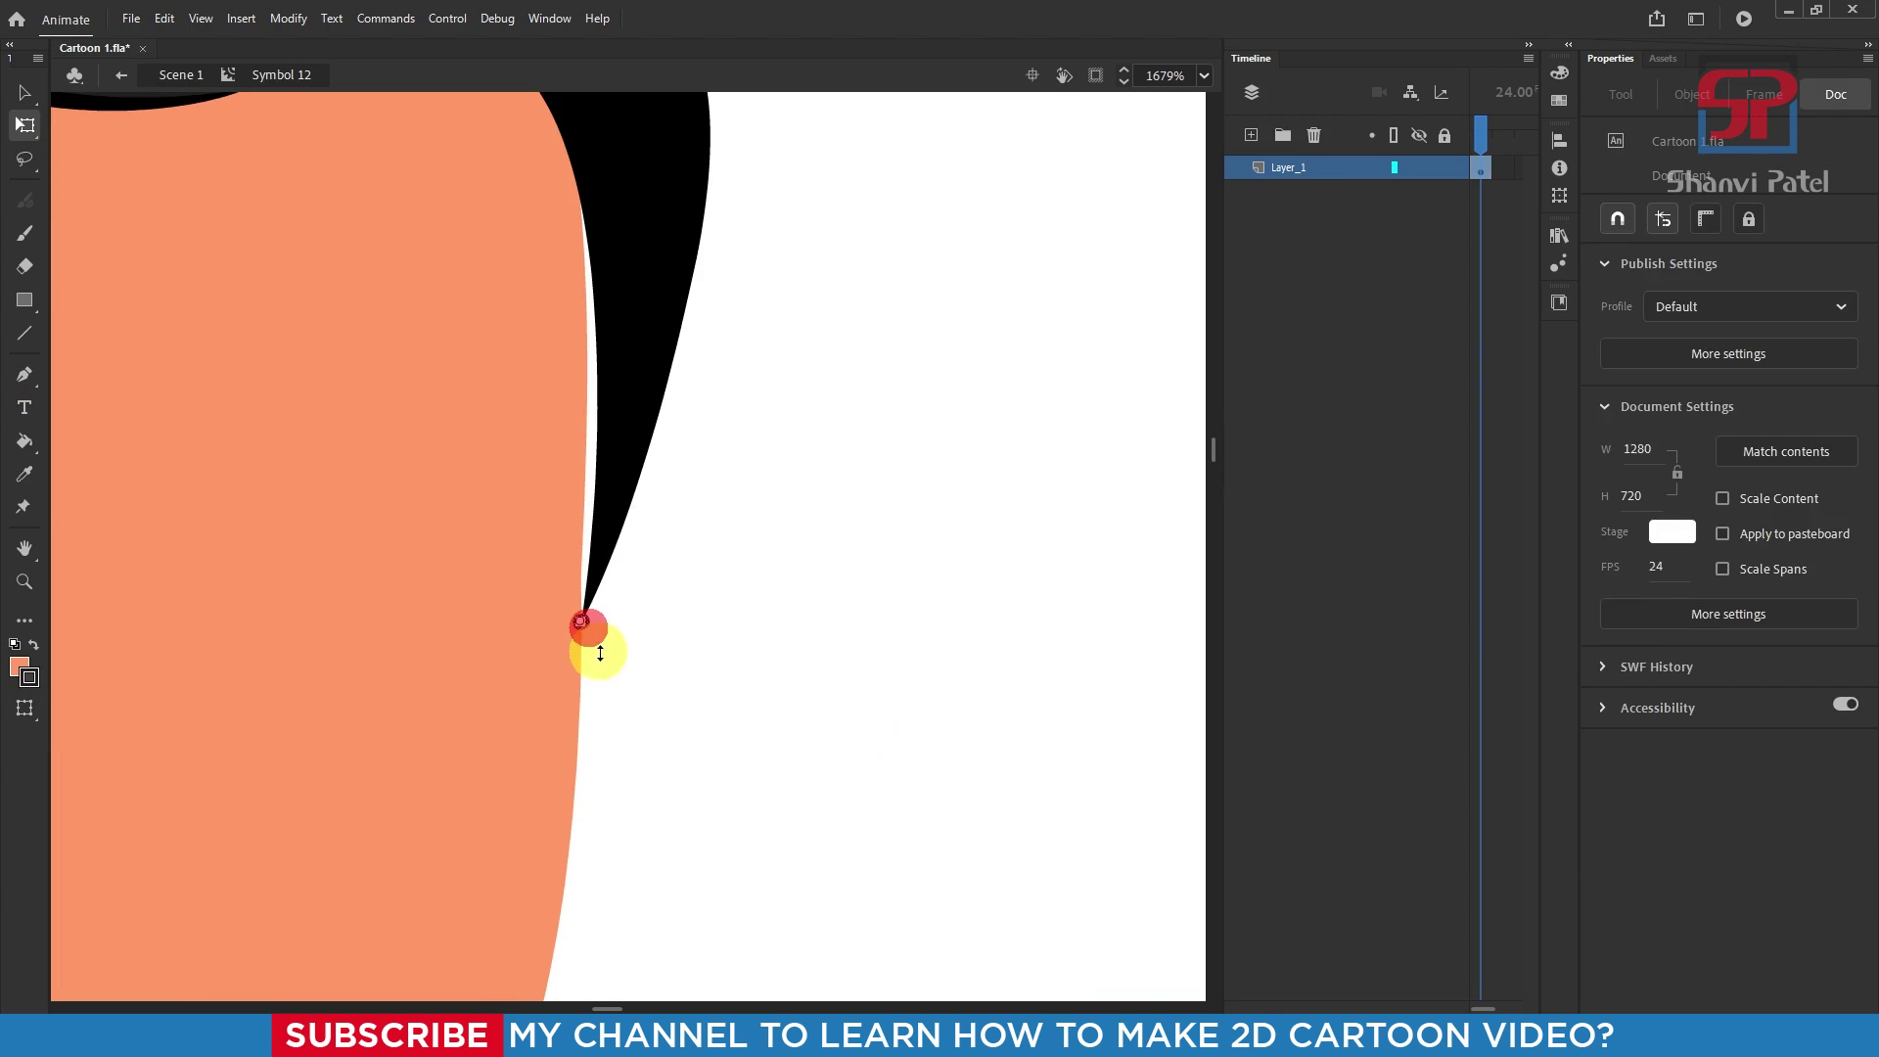
click(654, 656)
scroll(726, 620, down, 10)
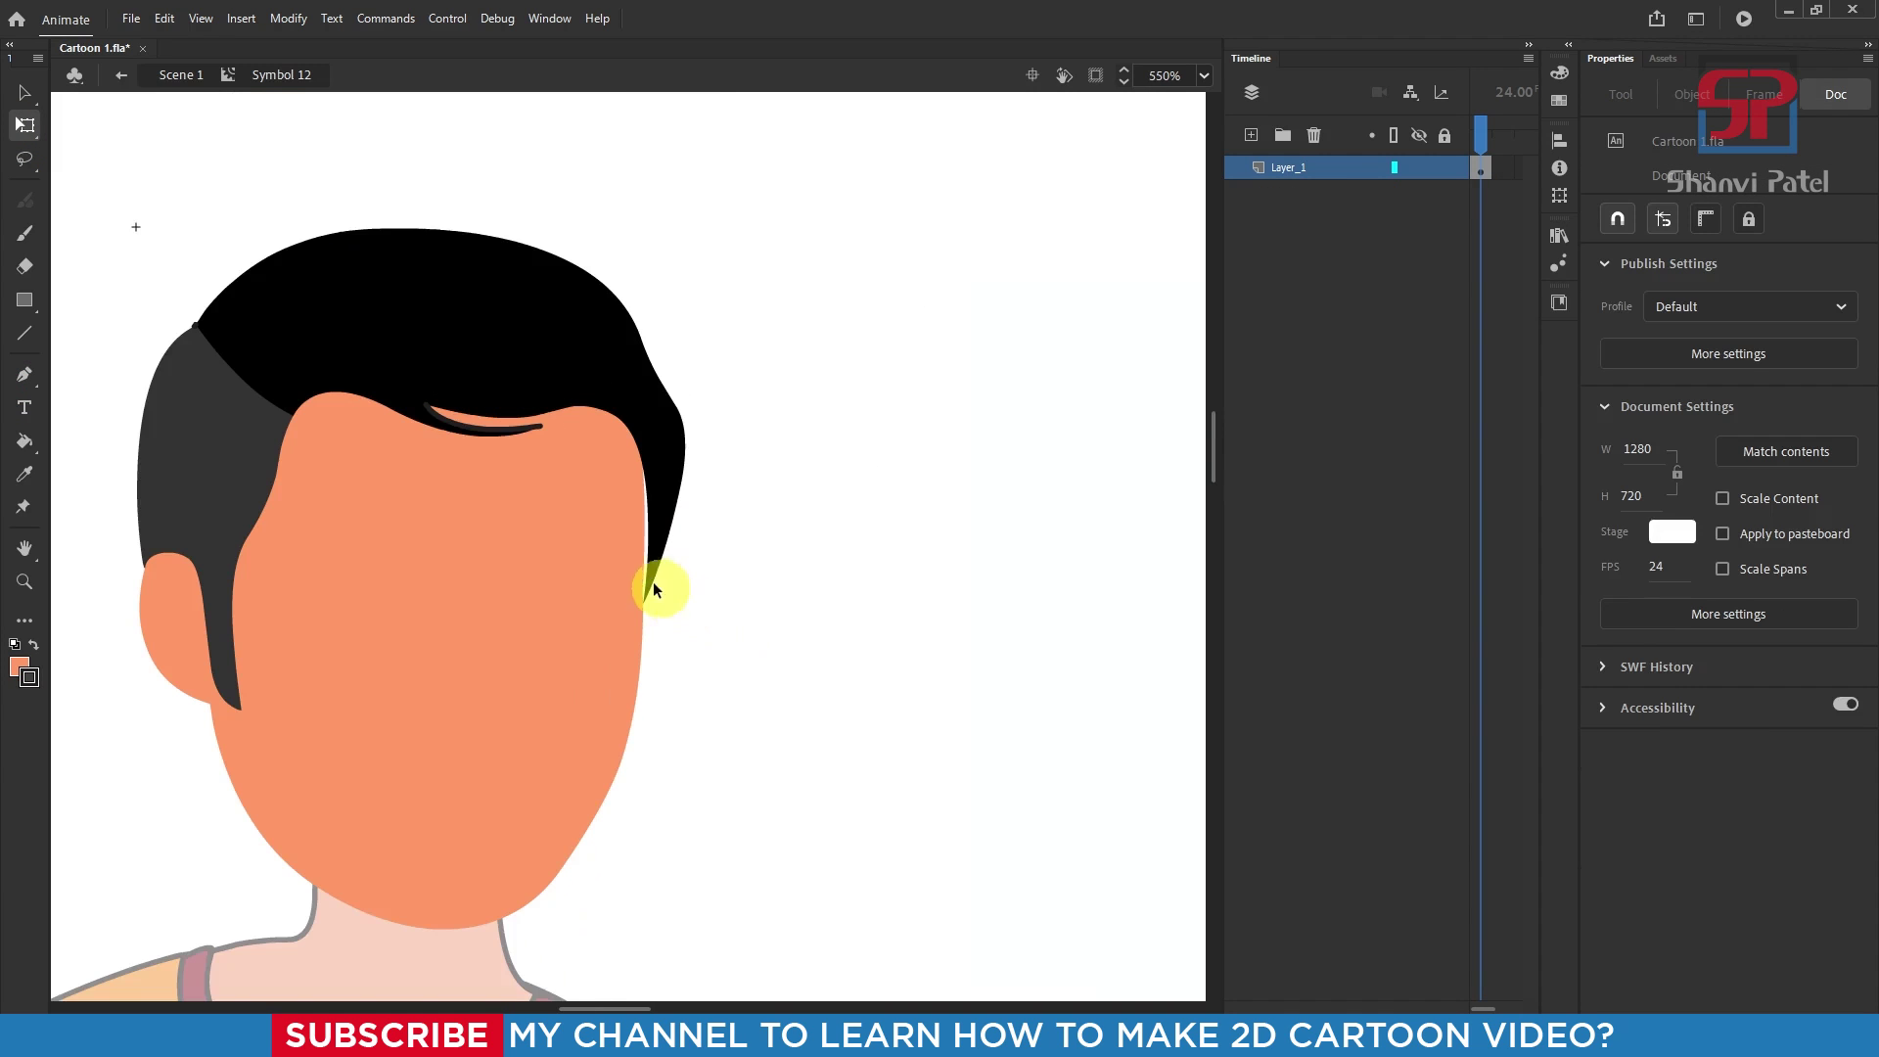
Step: Delete the leftover stroke along the curved hair strand on the forehead, including its remnant at the strand's inner corner
scroll(445, 430, up, 5)
scroll(505, 421, up, 5)
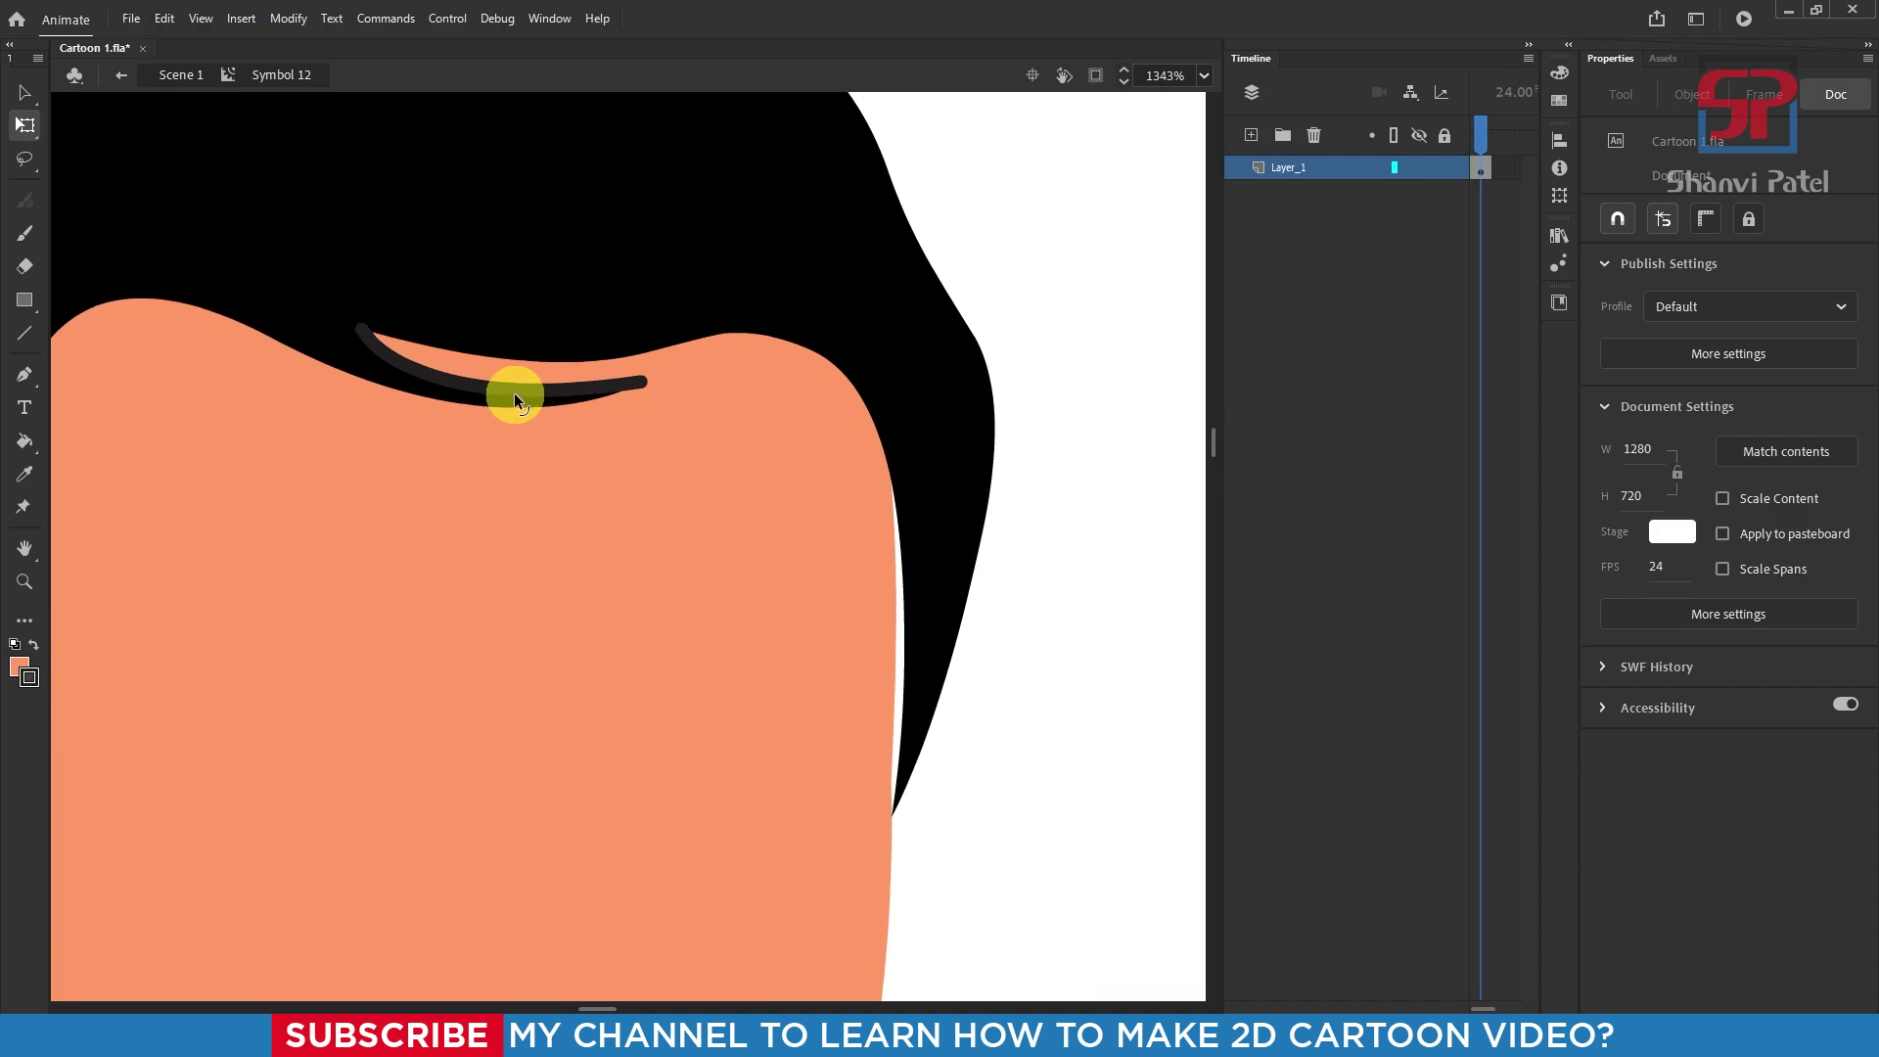
click(513, 391)
key(Delete)
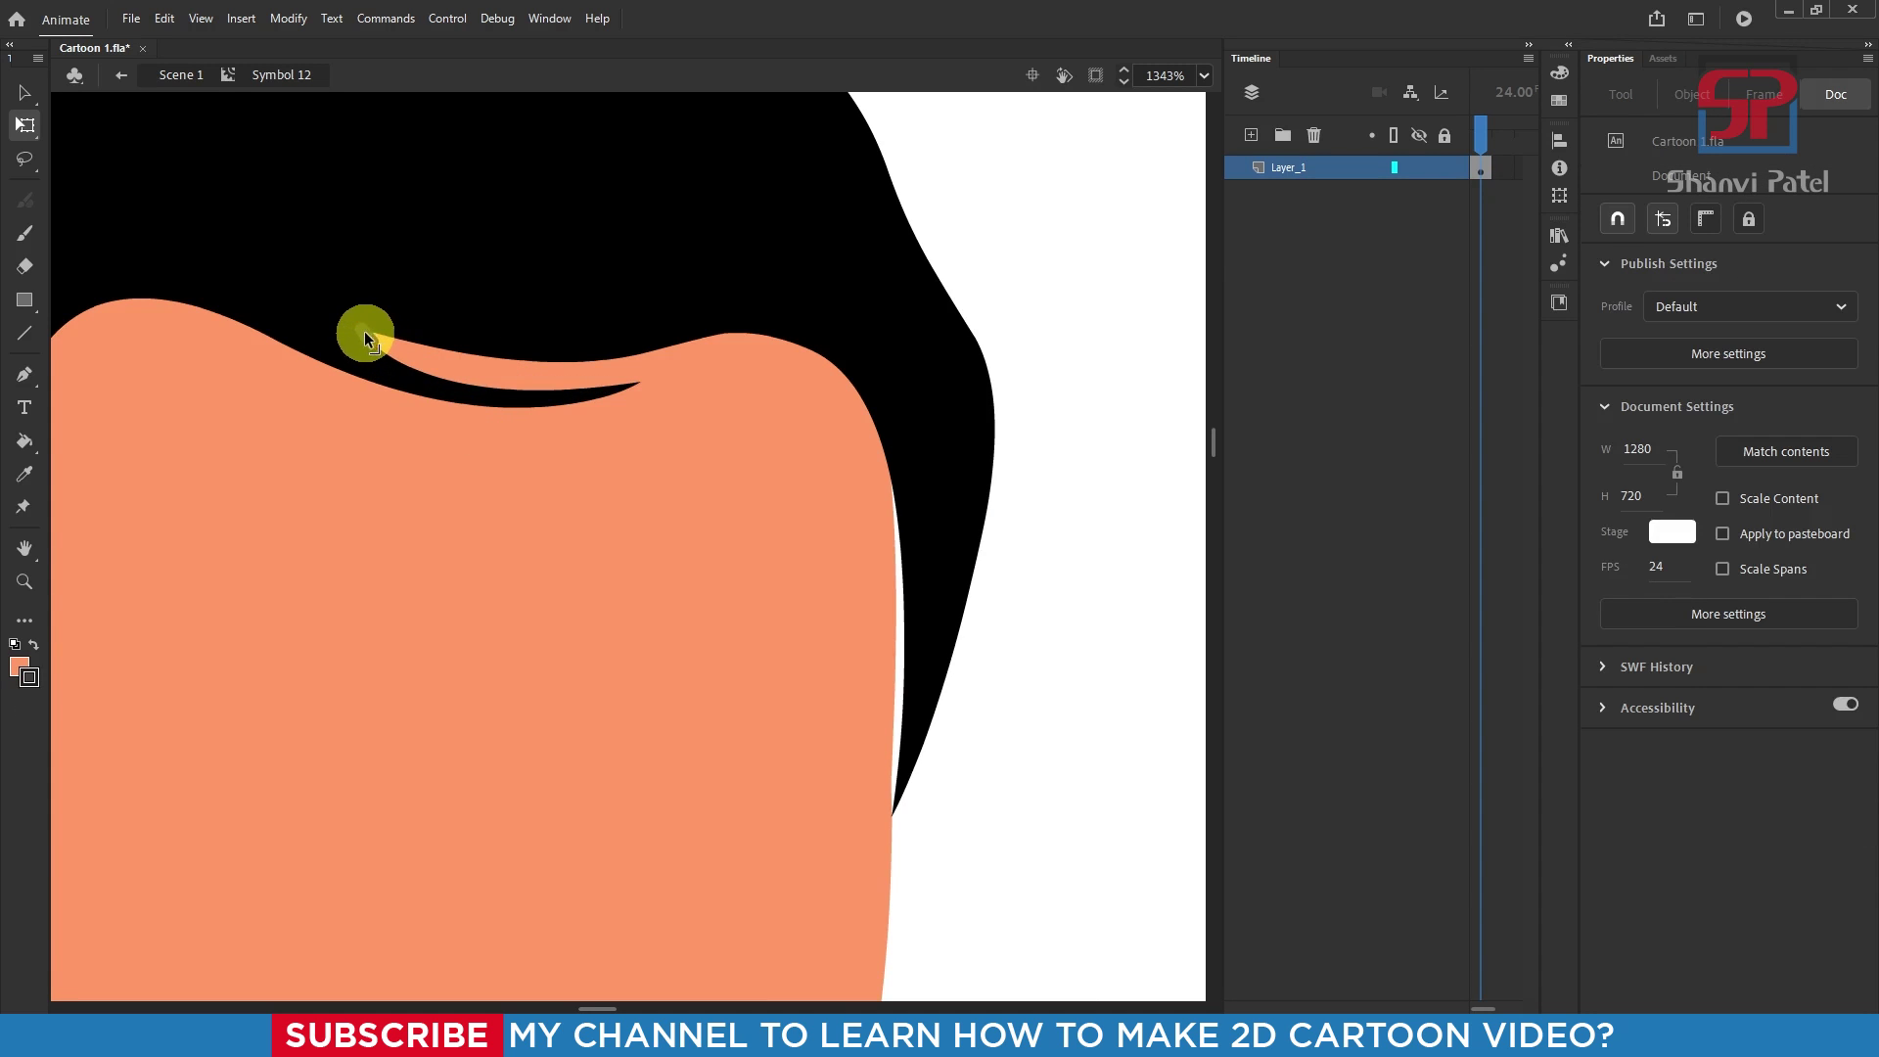
drag(364, 331, 365, 329)
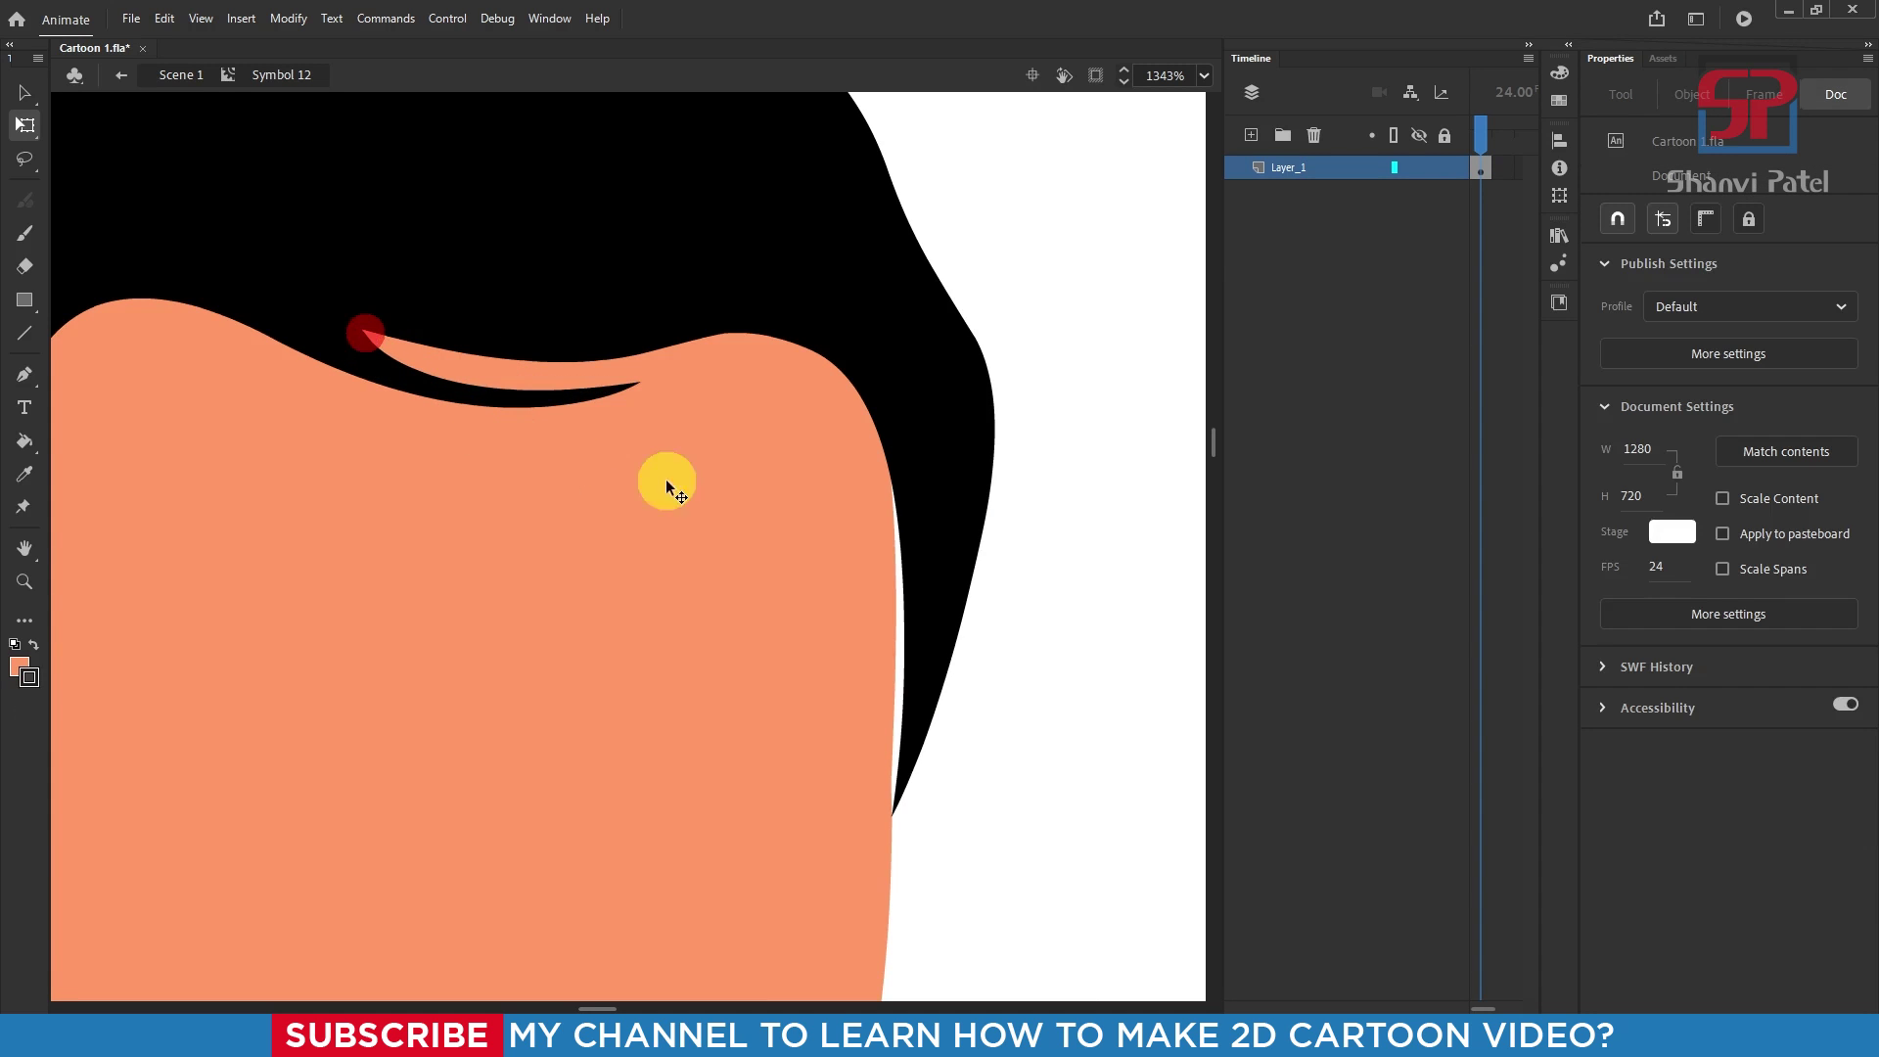
Step: Reshape the face edge with the Subselection tool to close the white gap beside the pointed hair tip
scroll(850, 641, down, 3)
key(a)
click(864, 826)
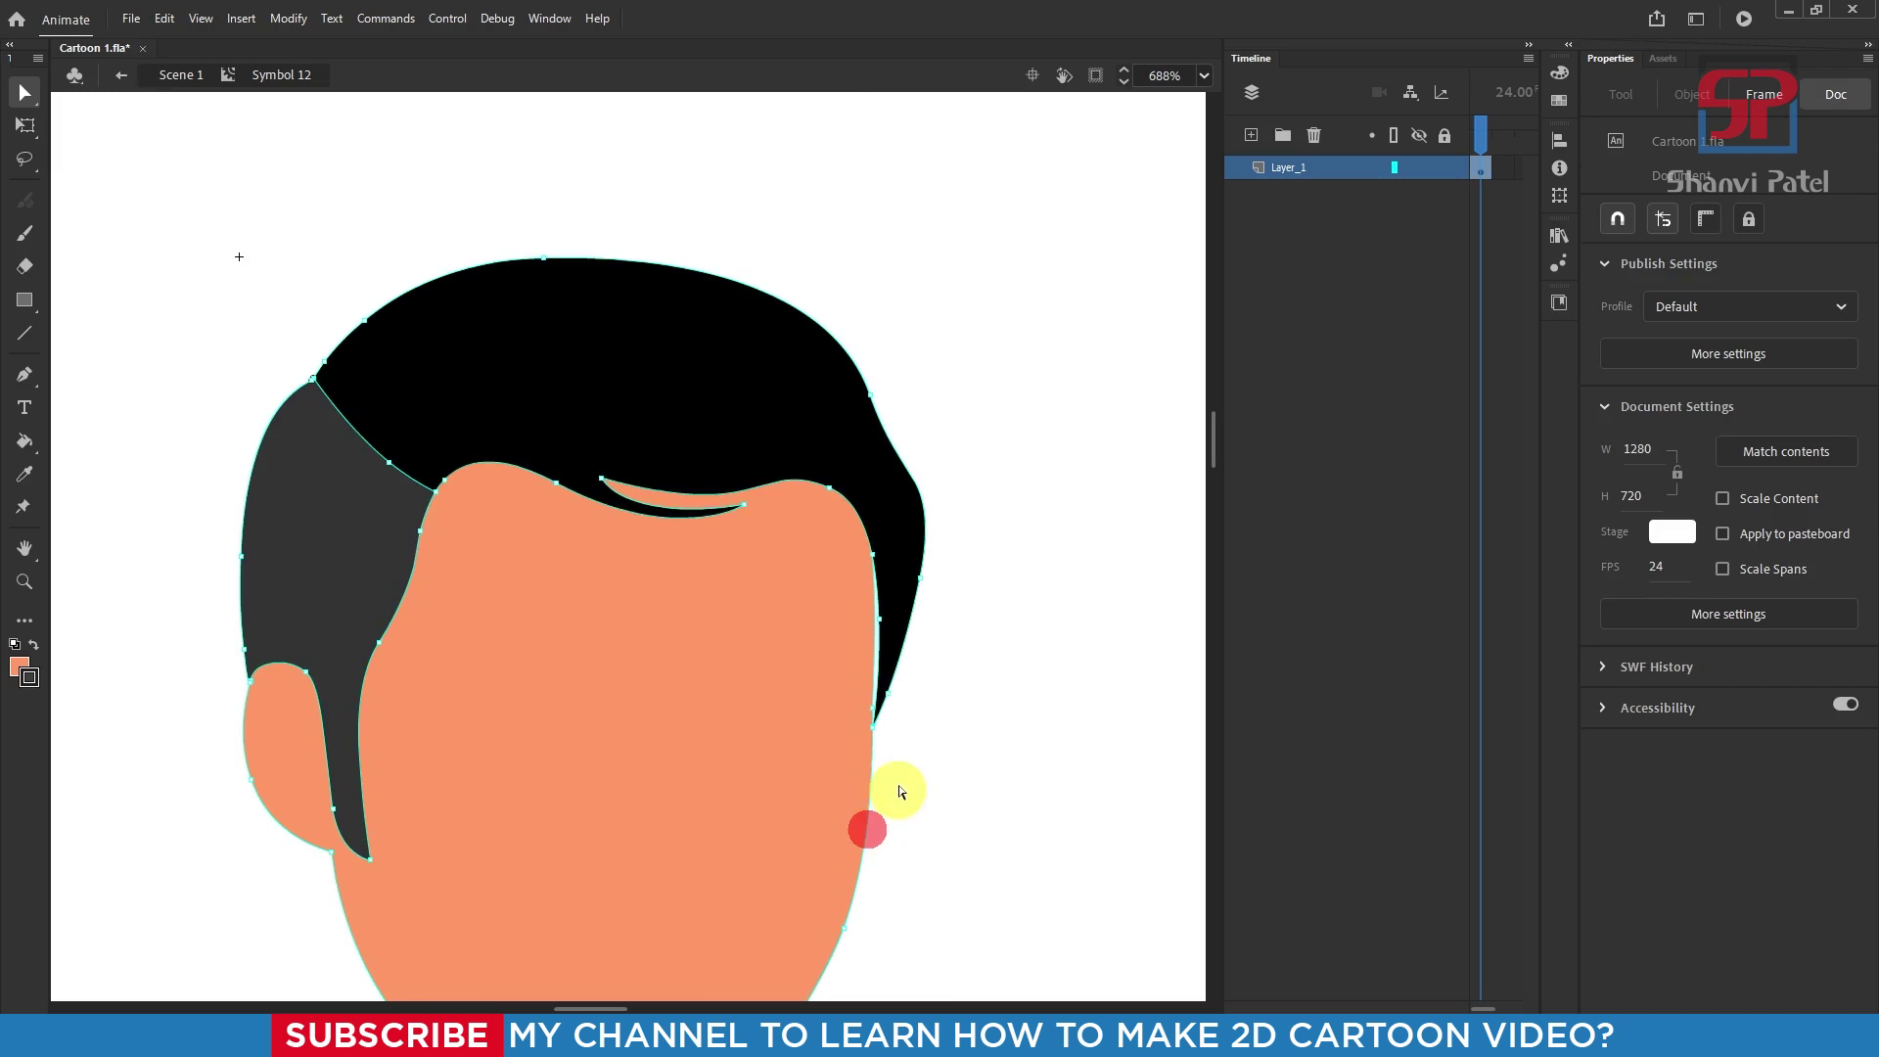
scroll(880, 724, up, 3)
click(865, 557)
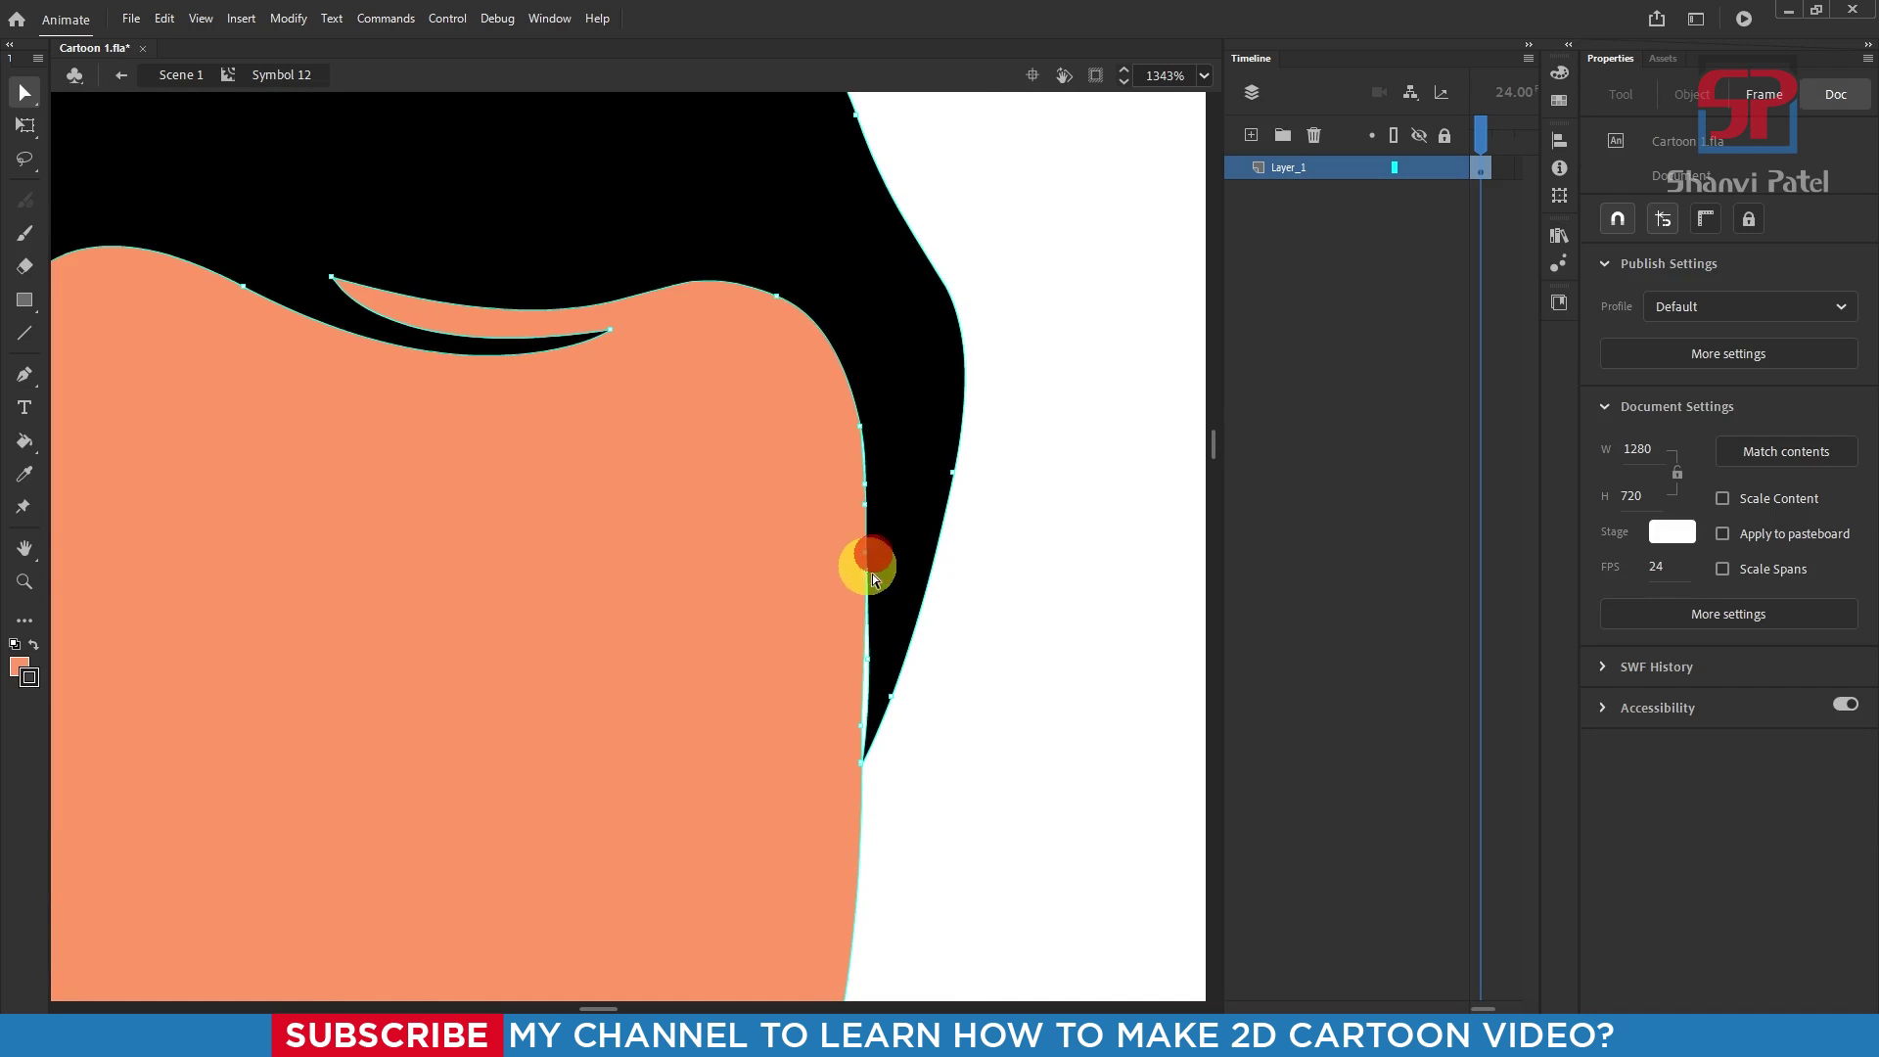
scroll(865, 557, up, 2)
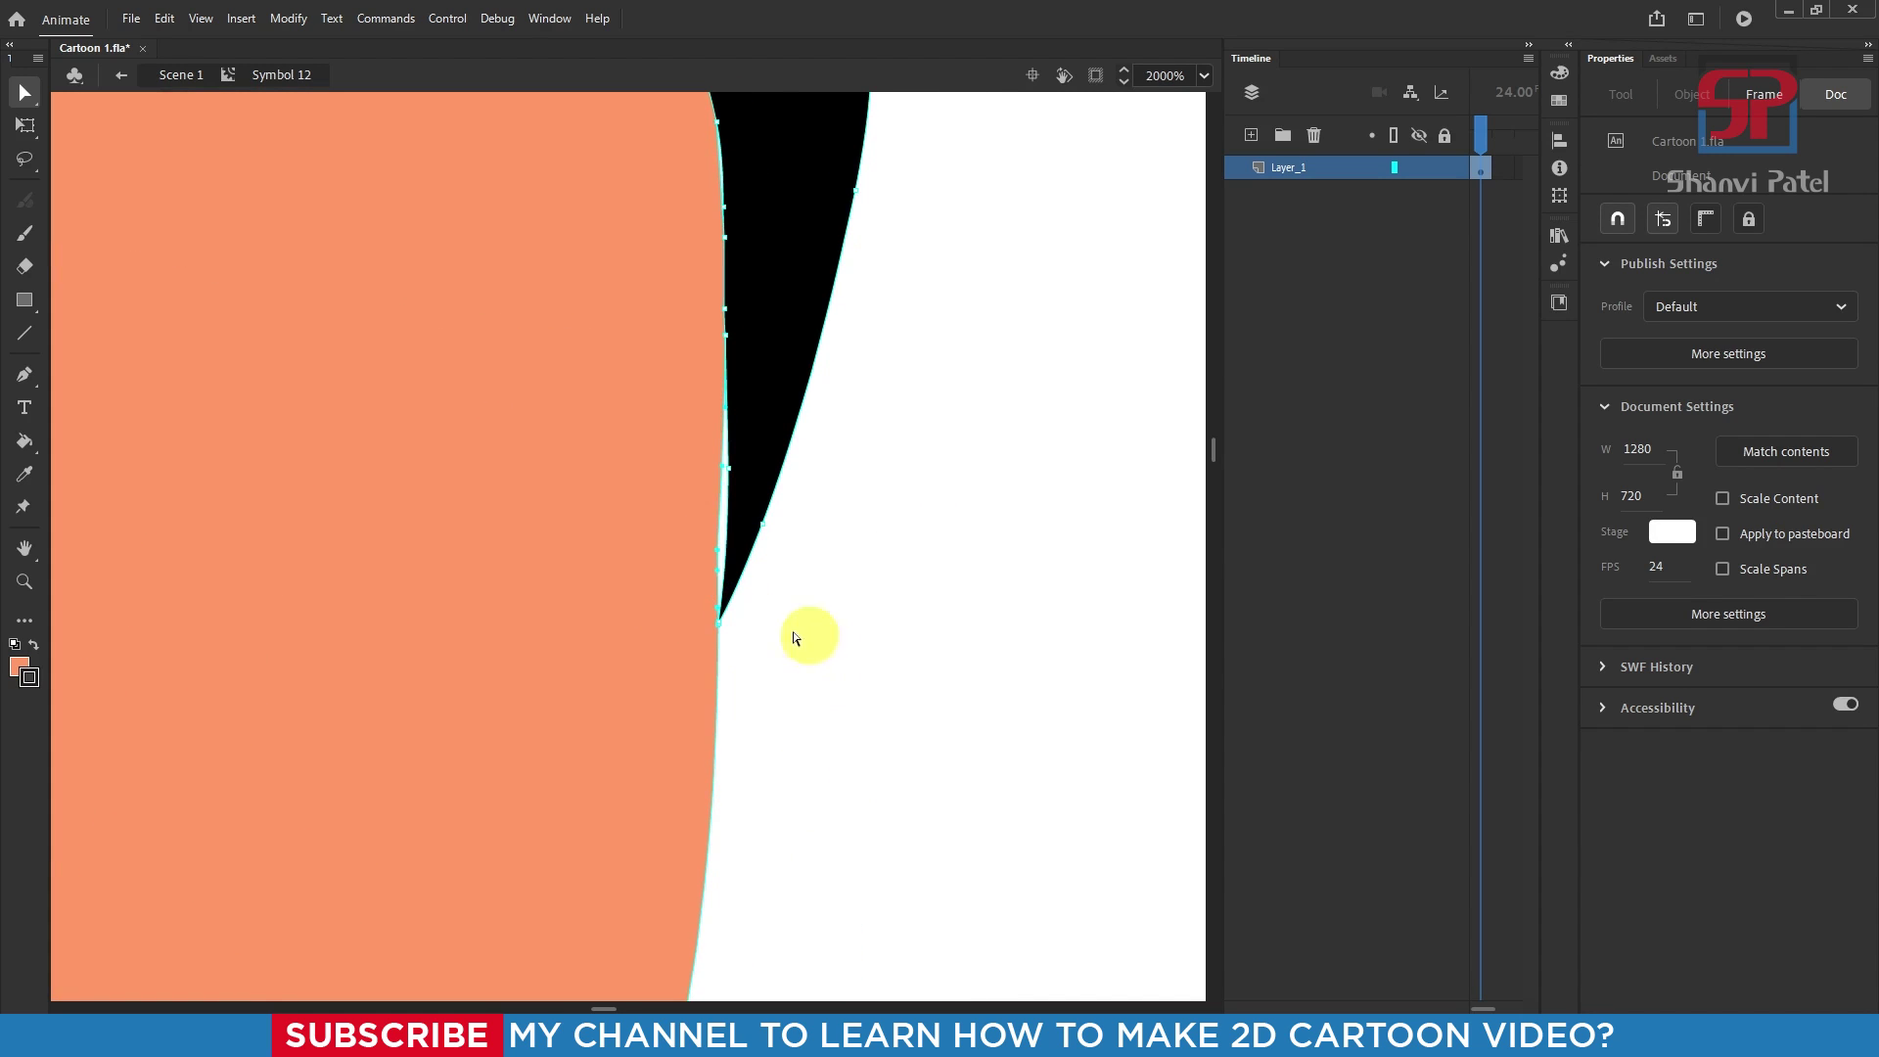
click(715, 473)
scroll(789, 658, down, 5)
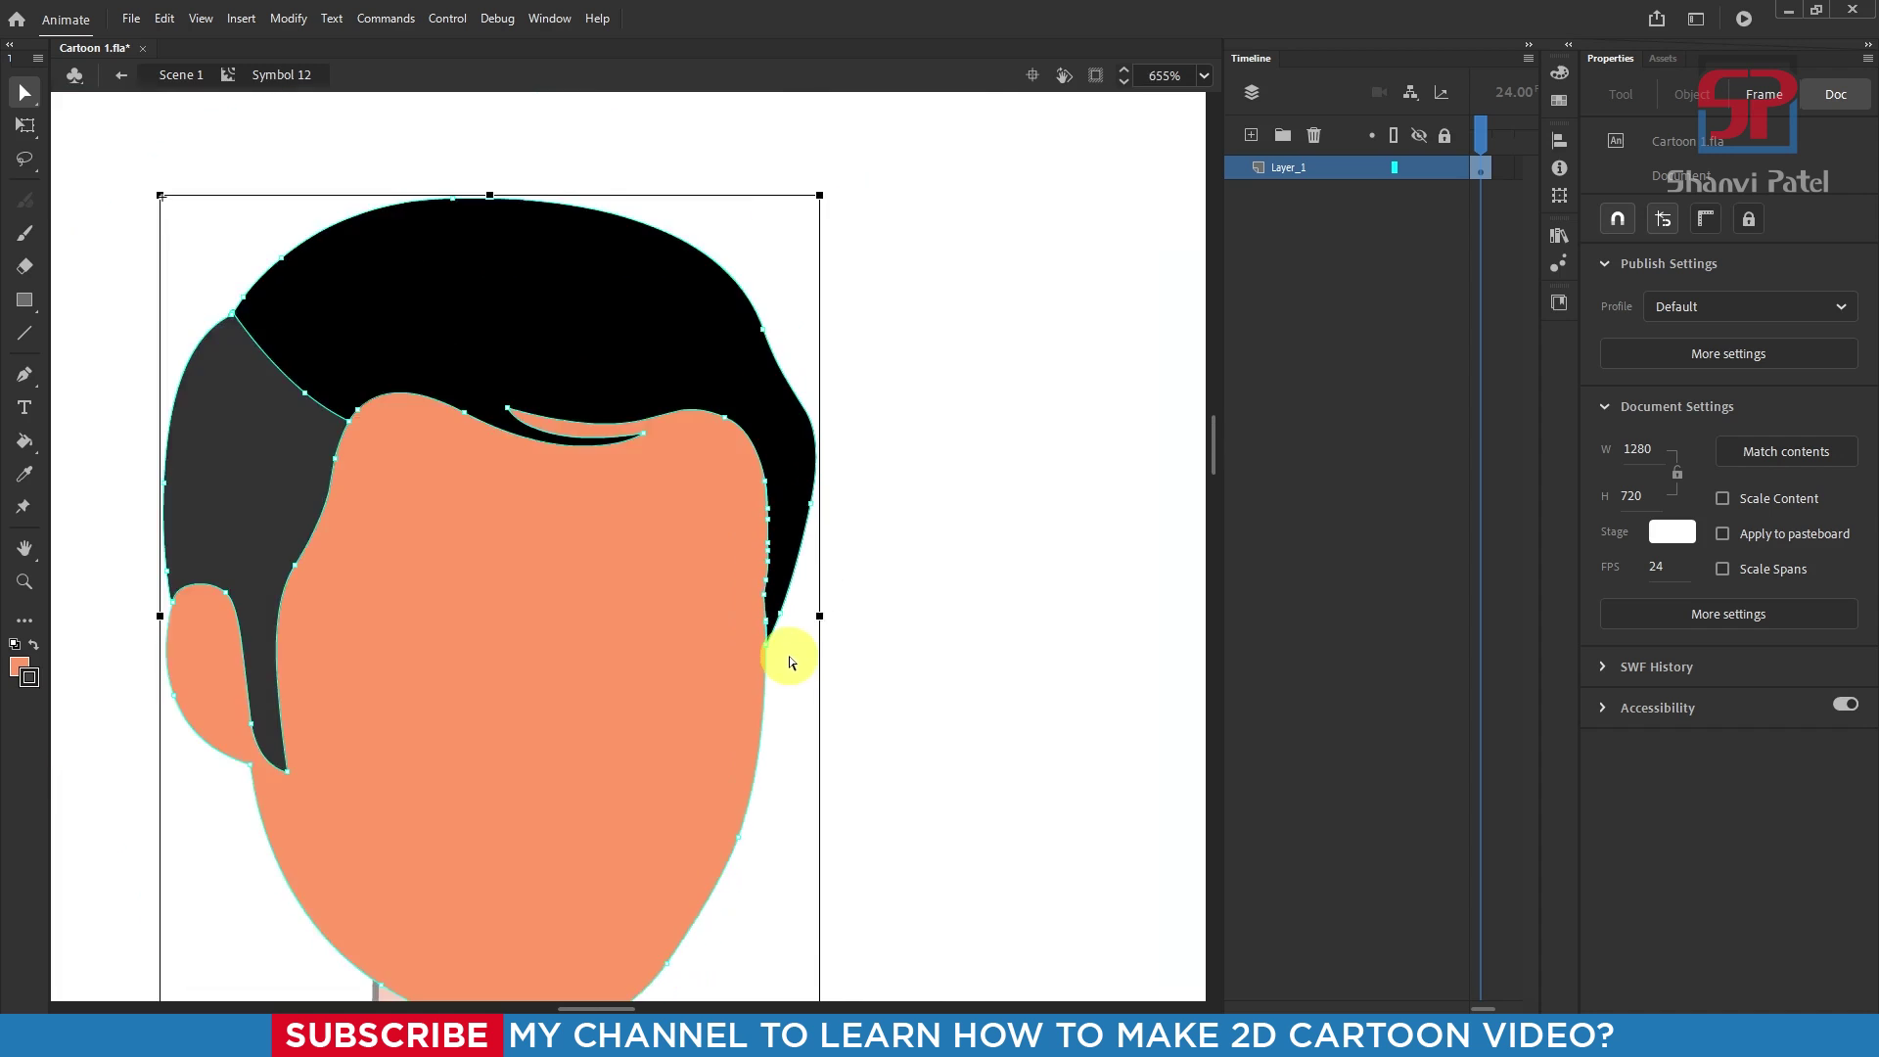
click(934, 638)
Step: Convert the complete head artwork inside the symbol into a nested Movie Clip and return to Scene 1
scroll(629, 479, down, 3)
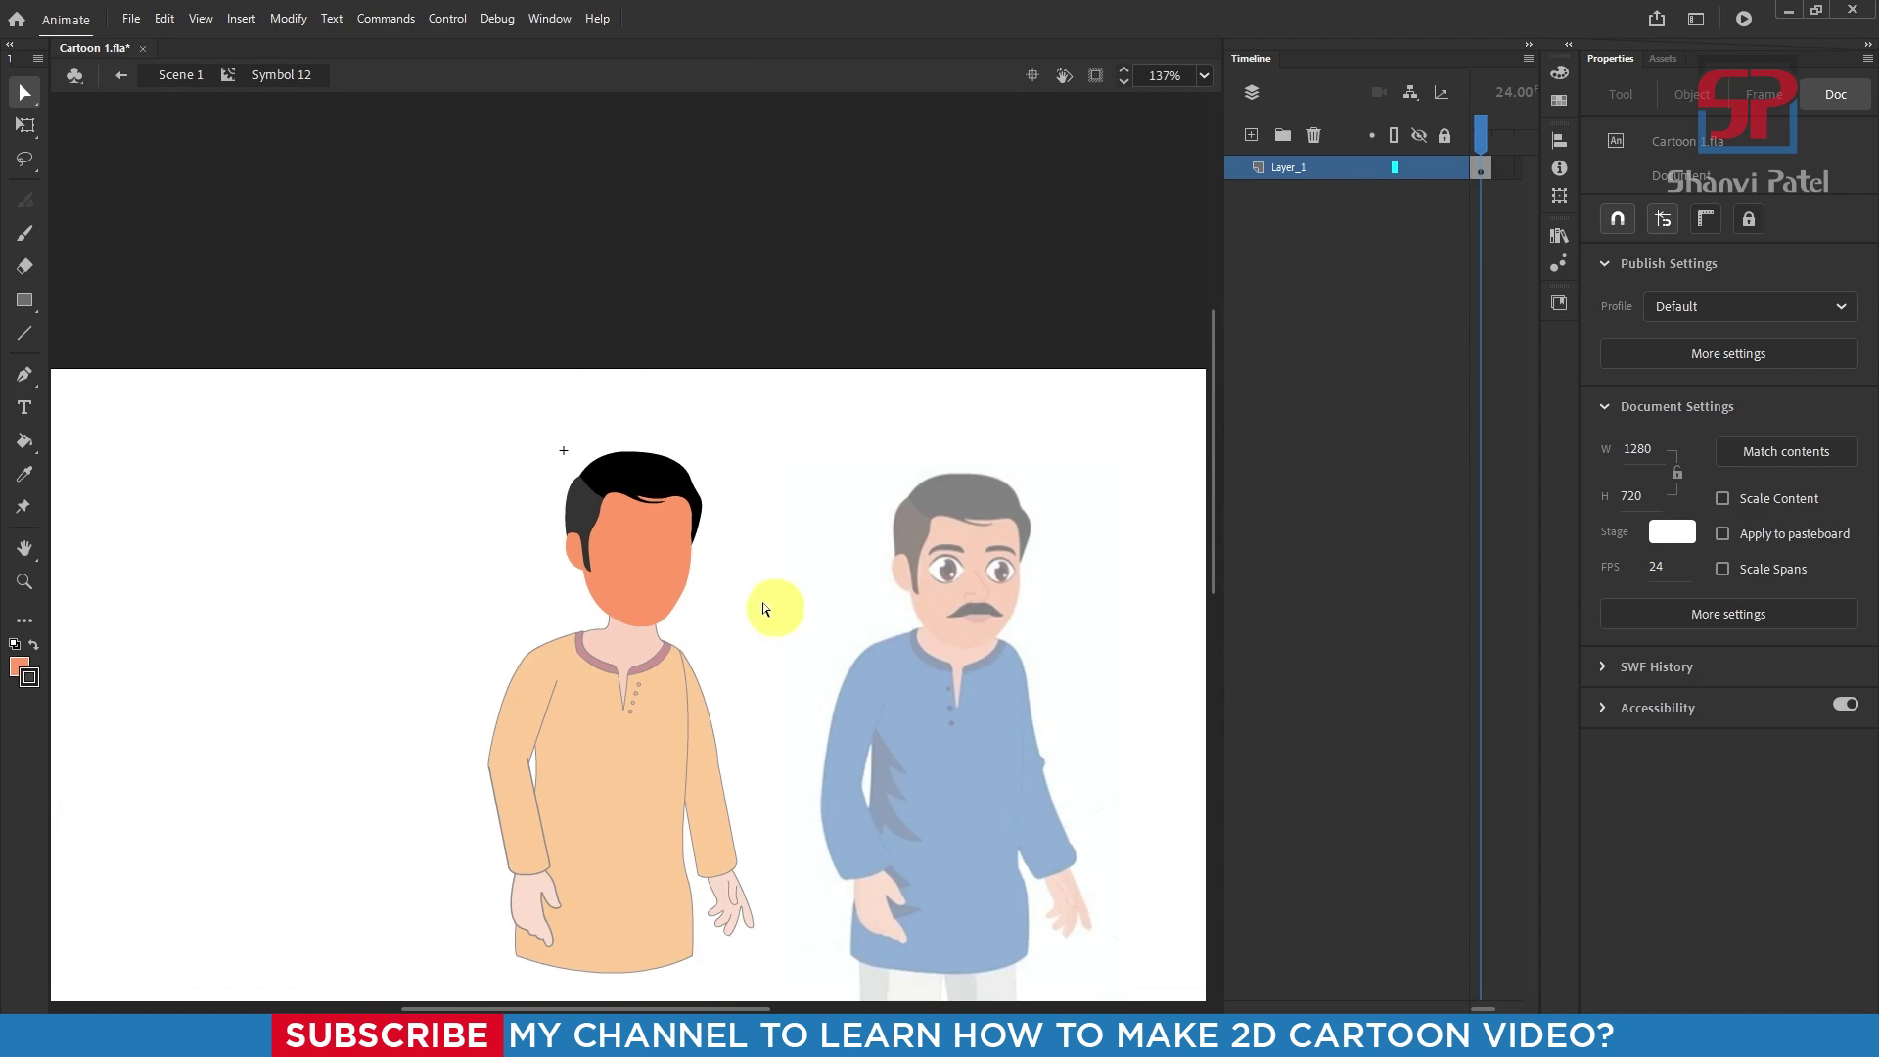
scroll(684, 545, up, 1)
click(24, 124)
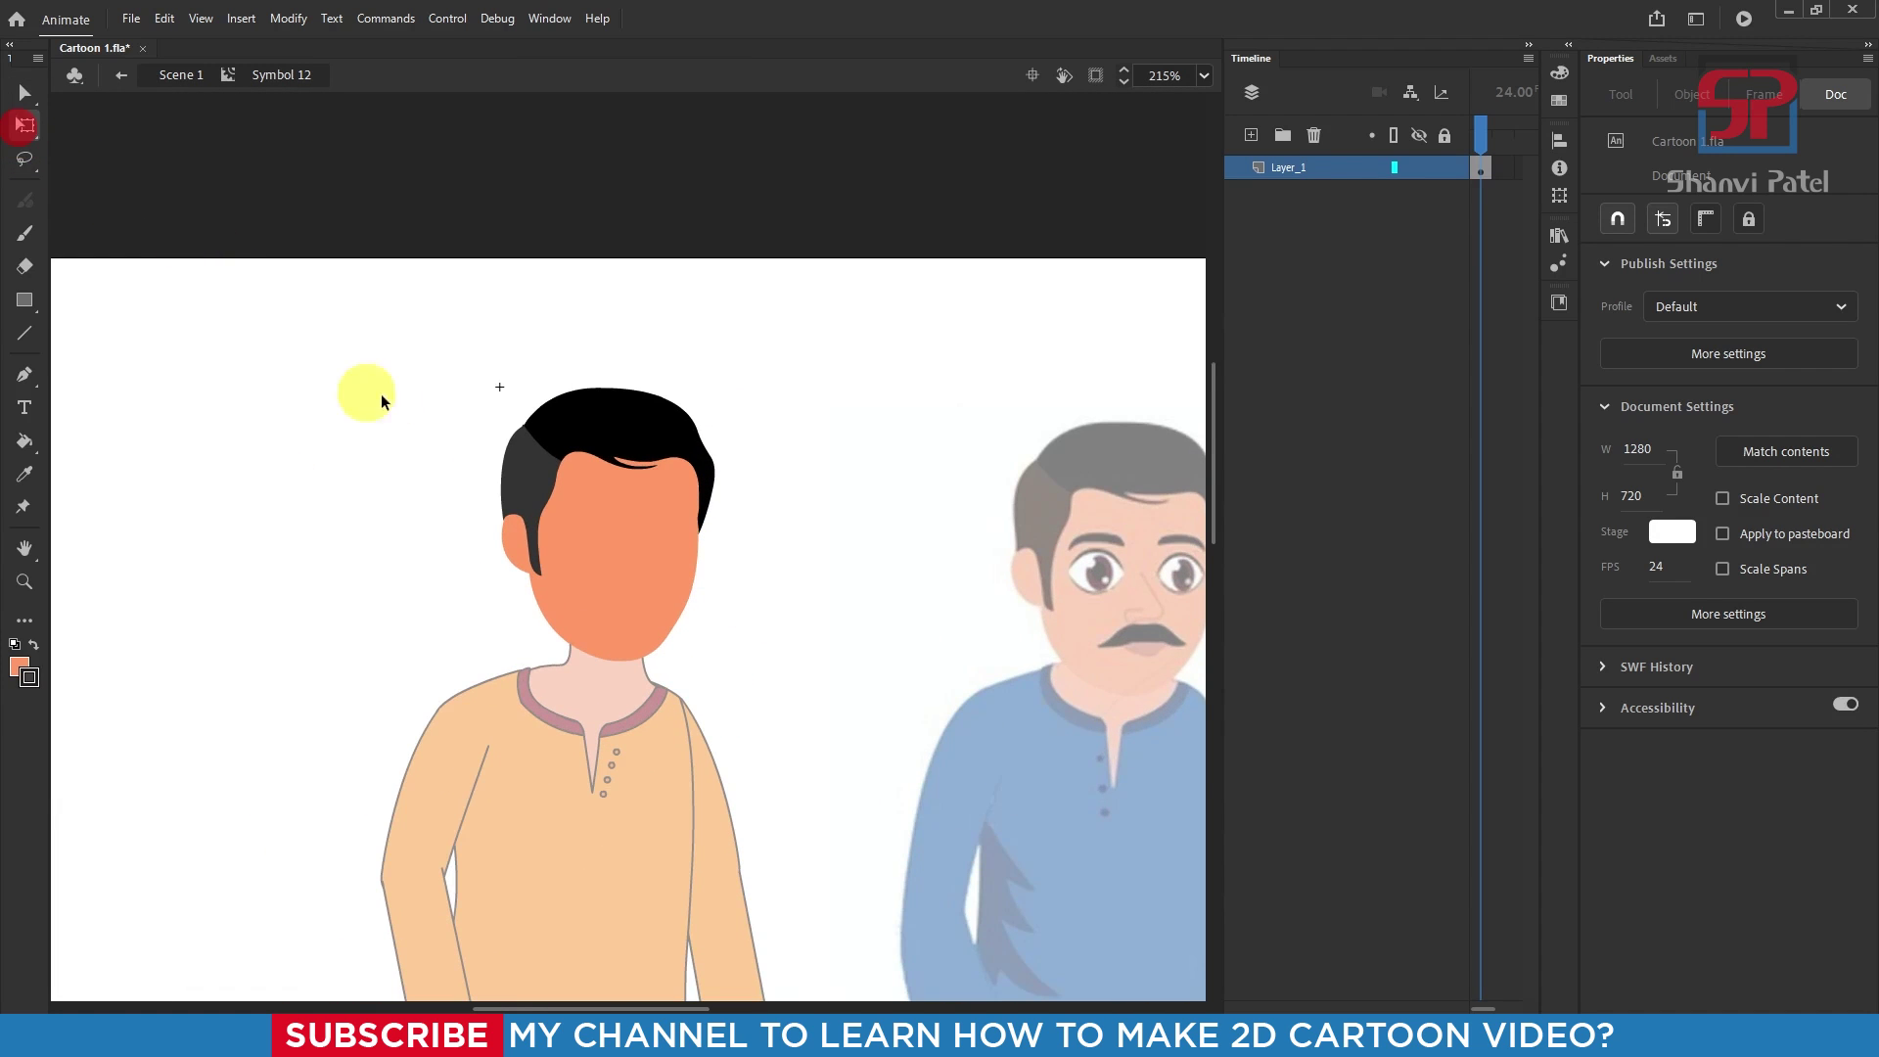
drag(400, 325, 780, 708)
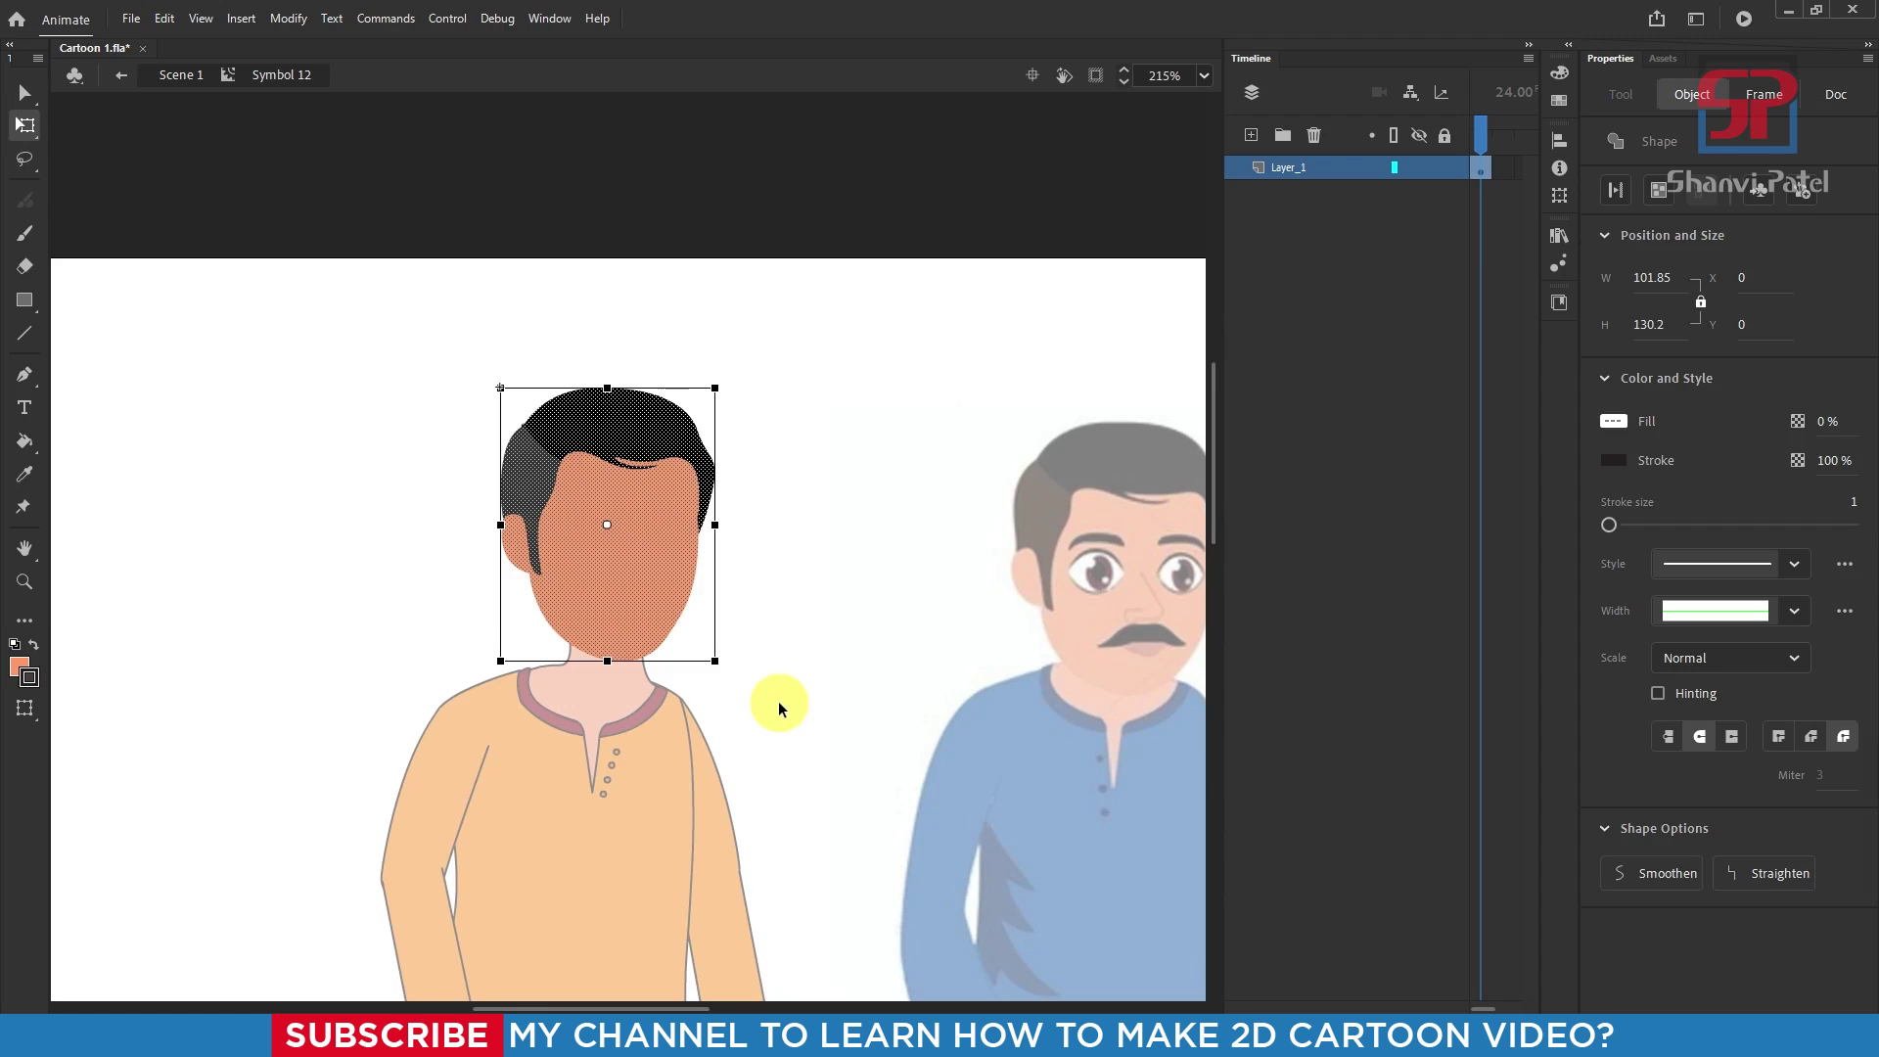
key(F9)
click(680, 11)
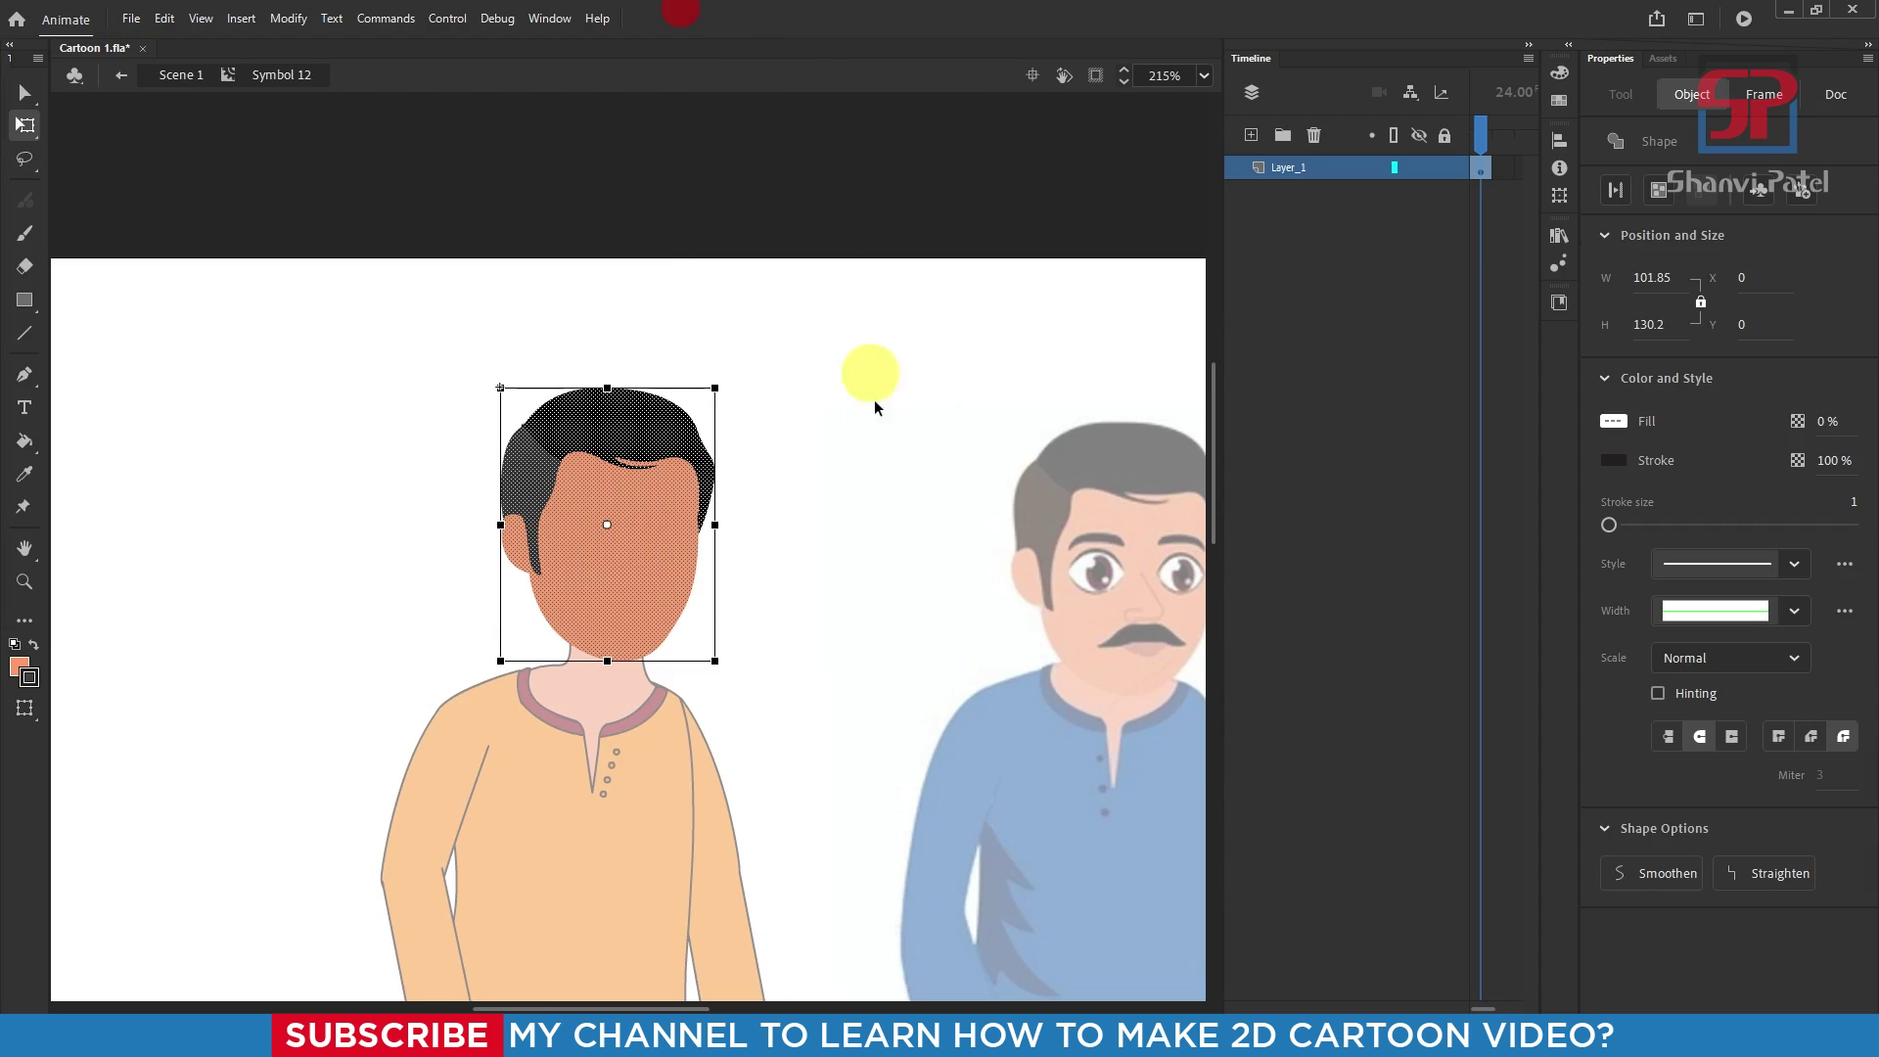
key(F8)
click(1069, 190)
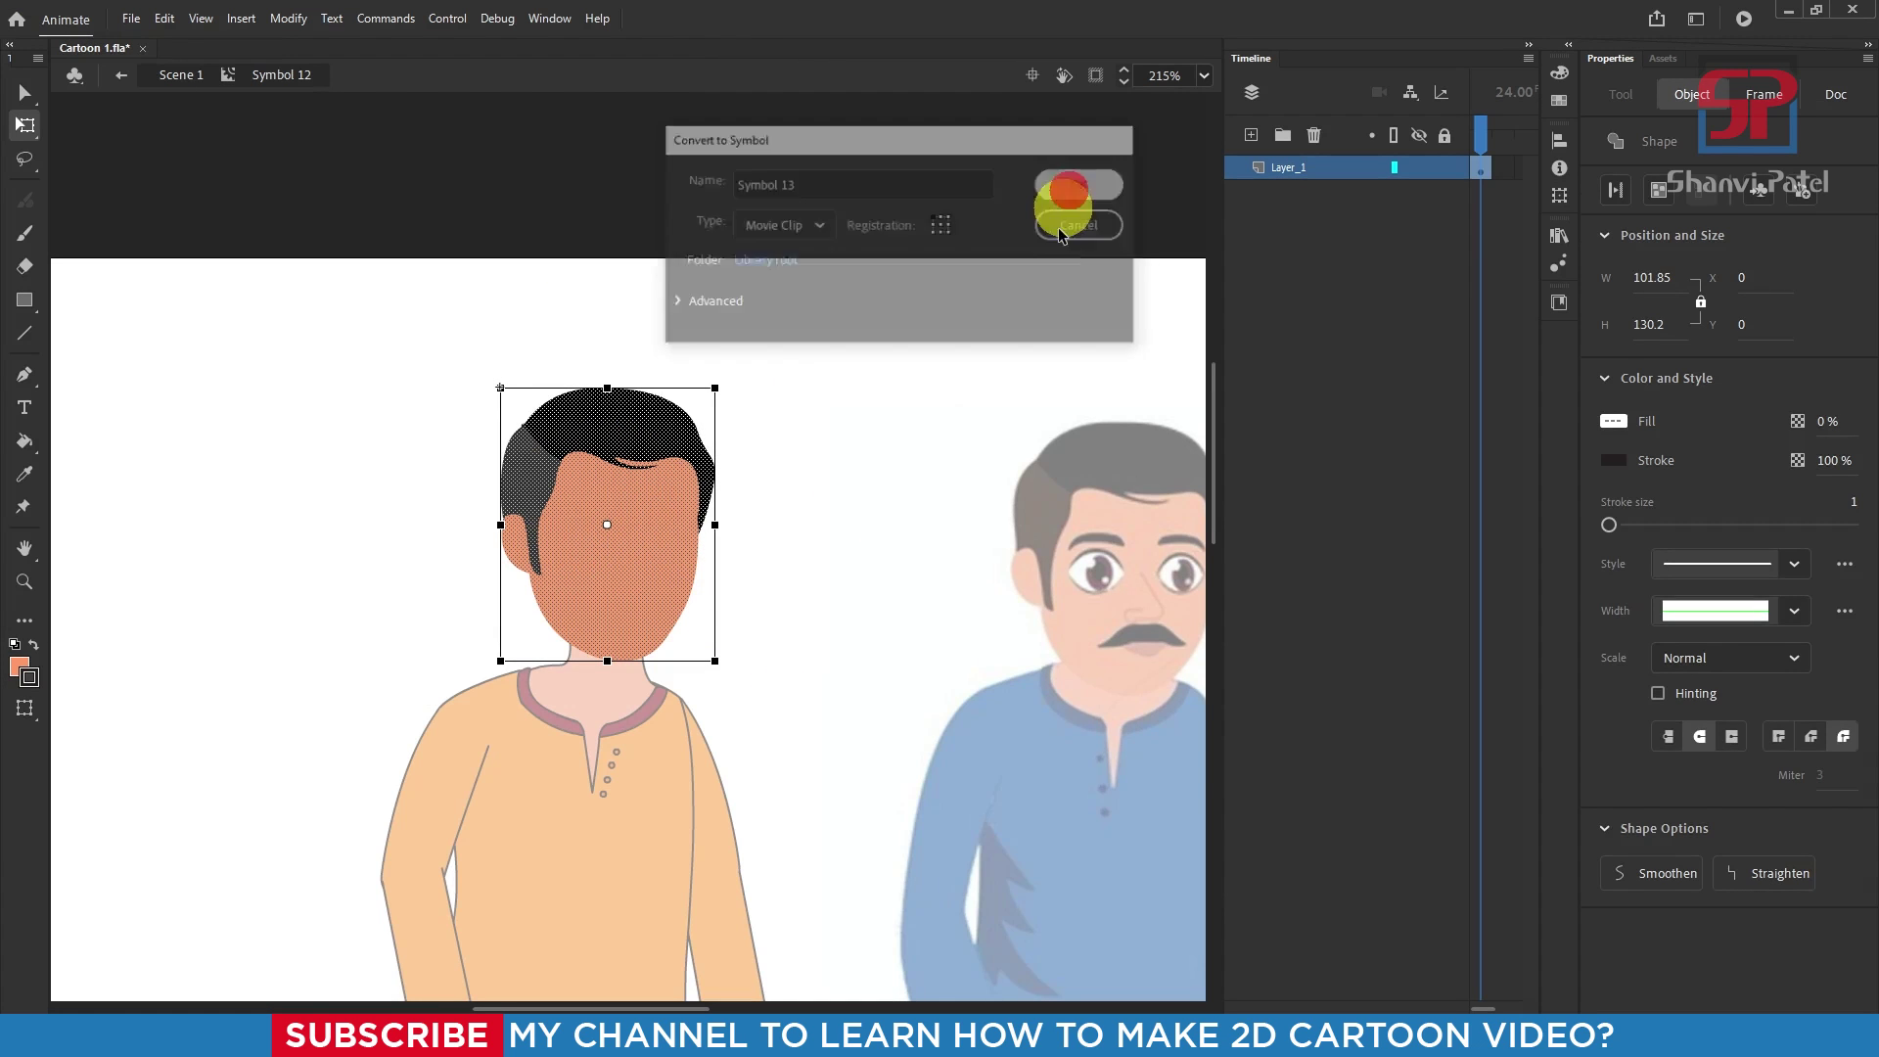
click(800, 523)
drag(874, 636, 739, 612)
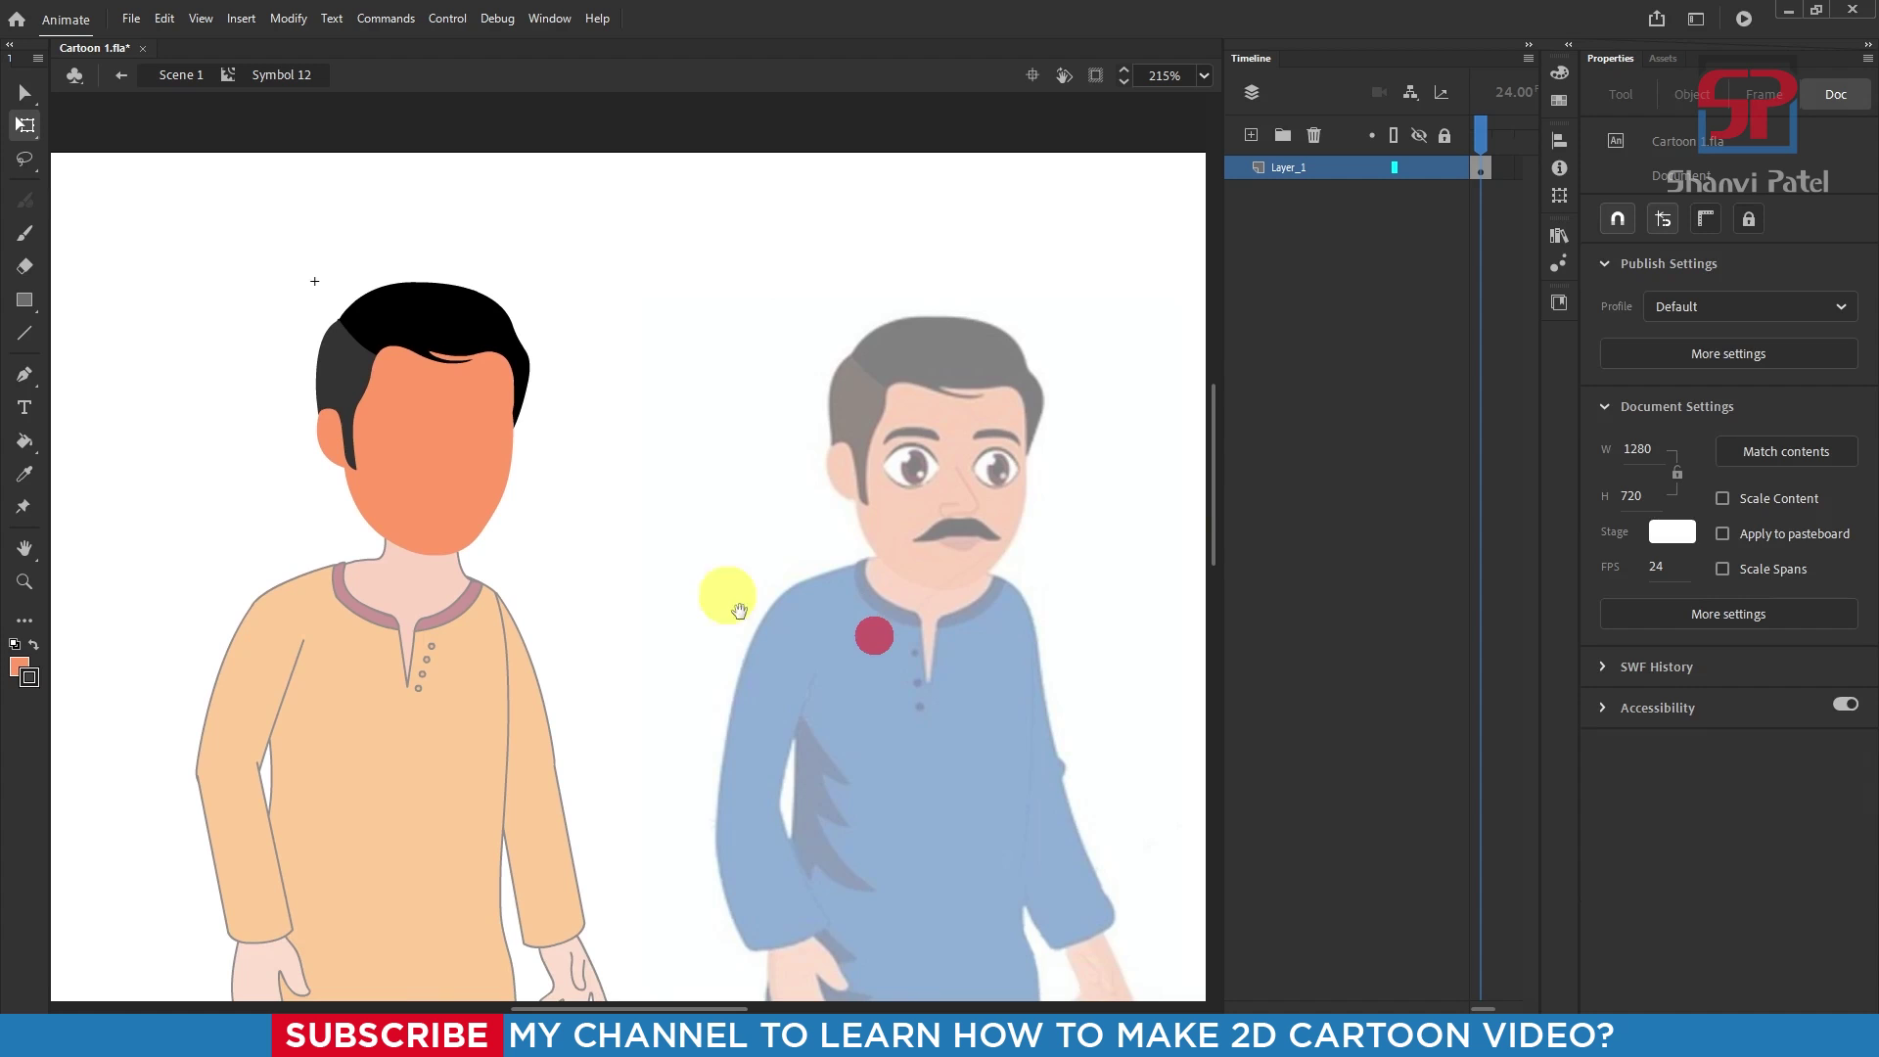
double_click(583, 492)
click(931, 407)
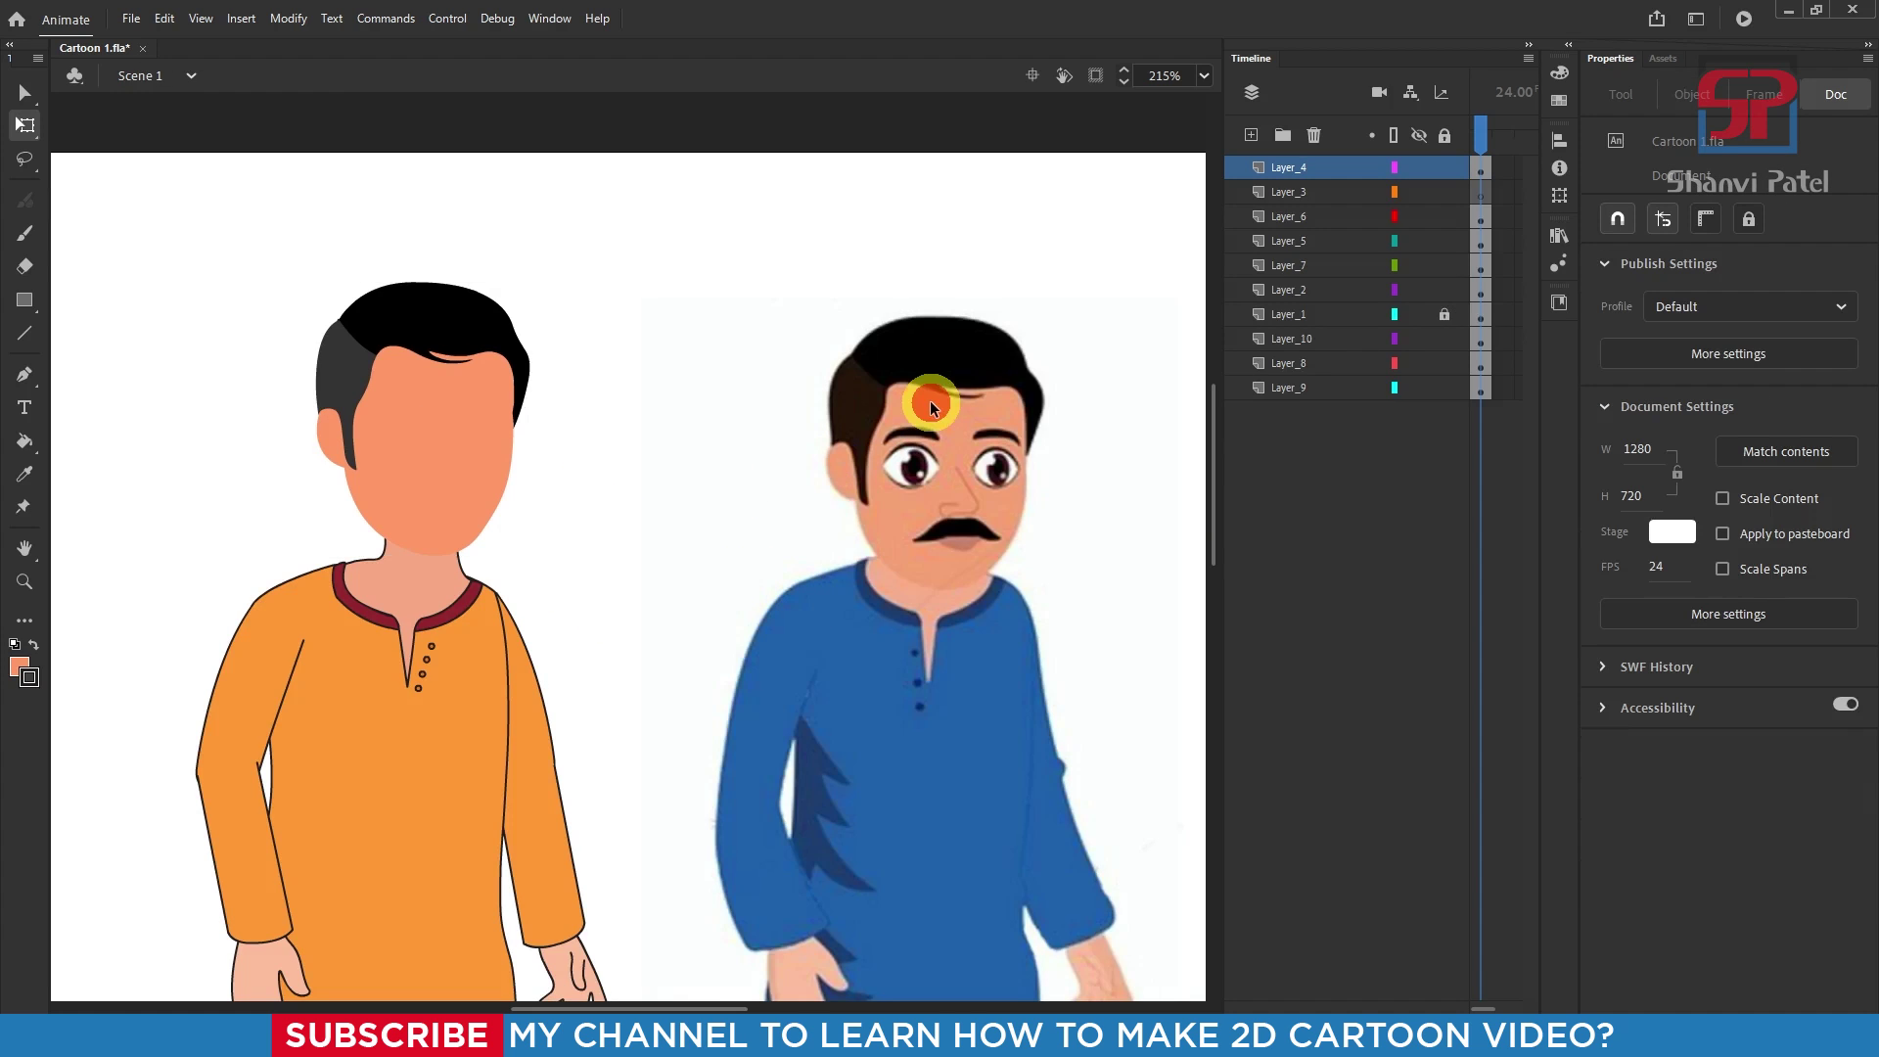
Step: Reopen the head symbol, bring the reference face into view and add a new layer above the head artwork
double_click(413, 391)
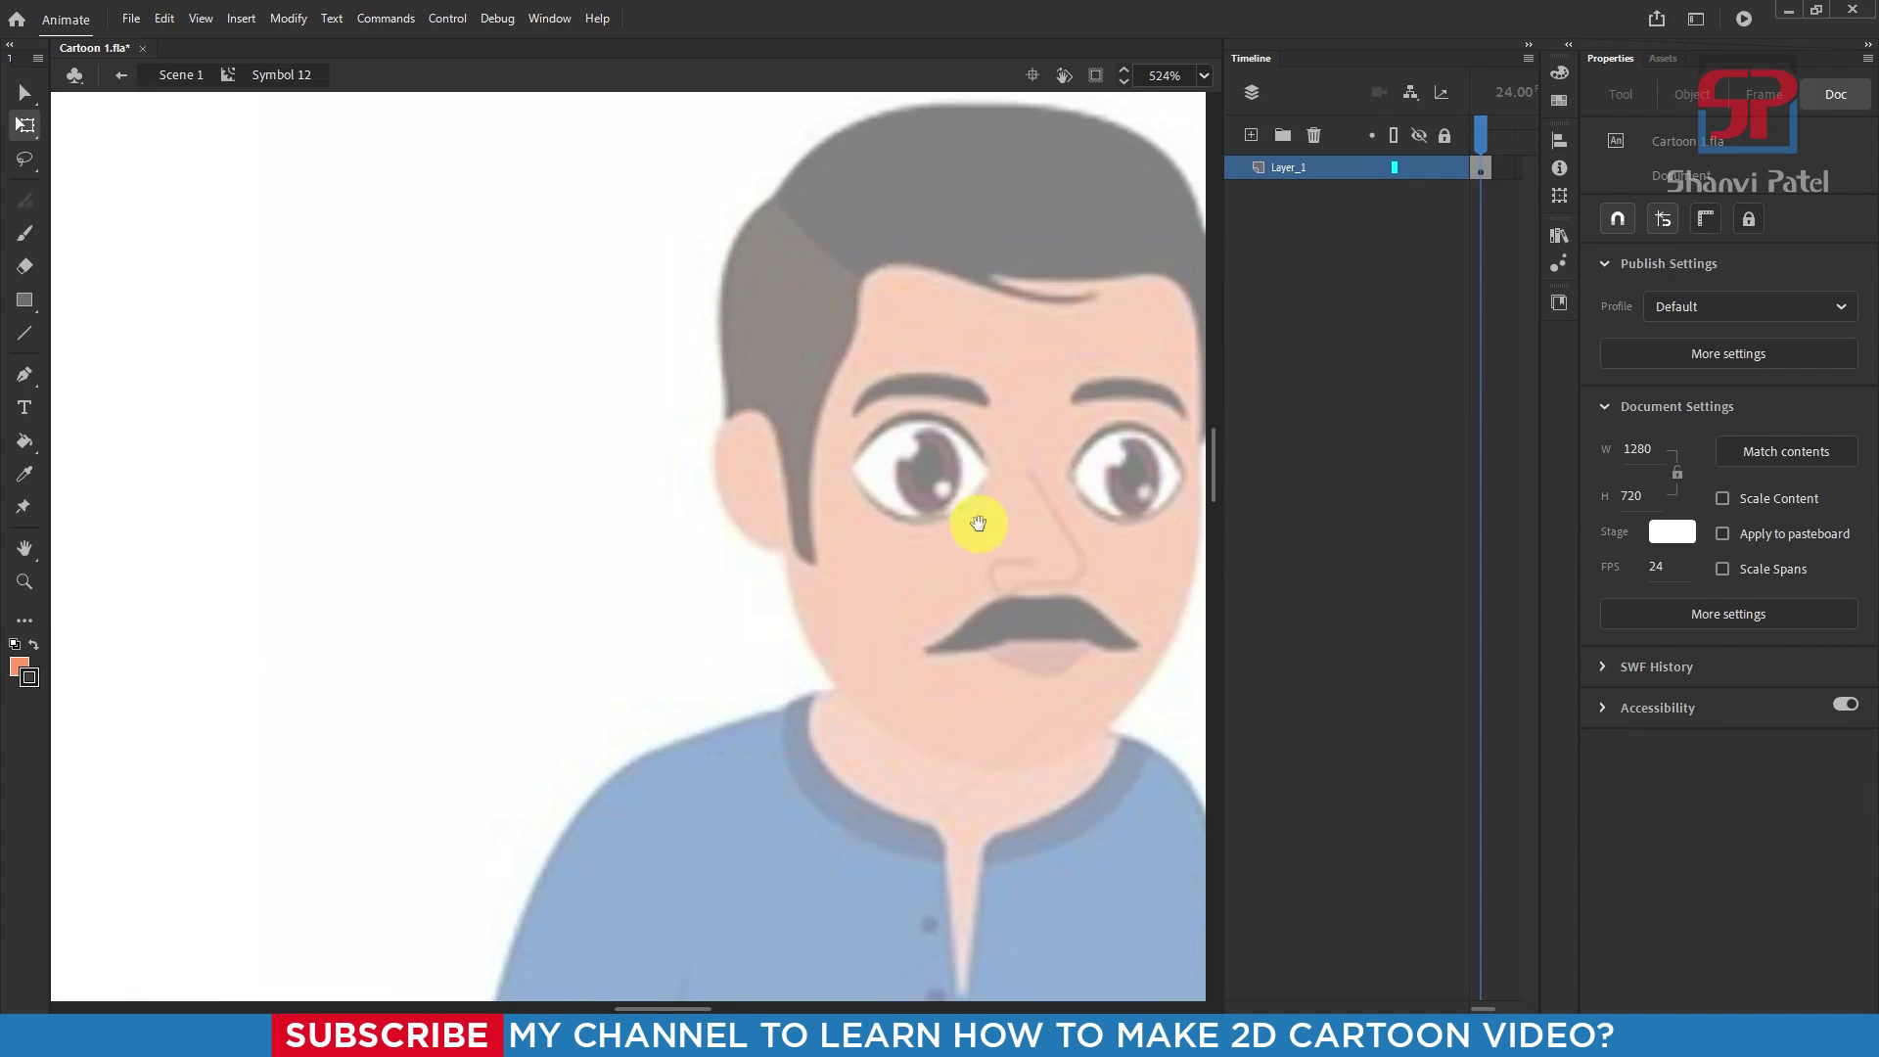
drag(979, 524, 545, 543)
scroll(699, 469, down, 6)
scroll(698, 470, up, 7)
drag(612, 396, 754, 550)
click(1250, 136)
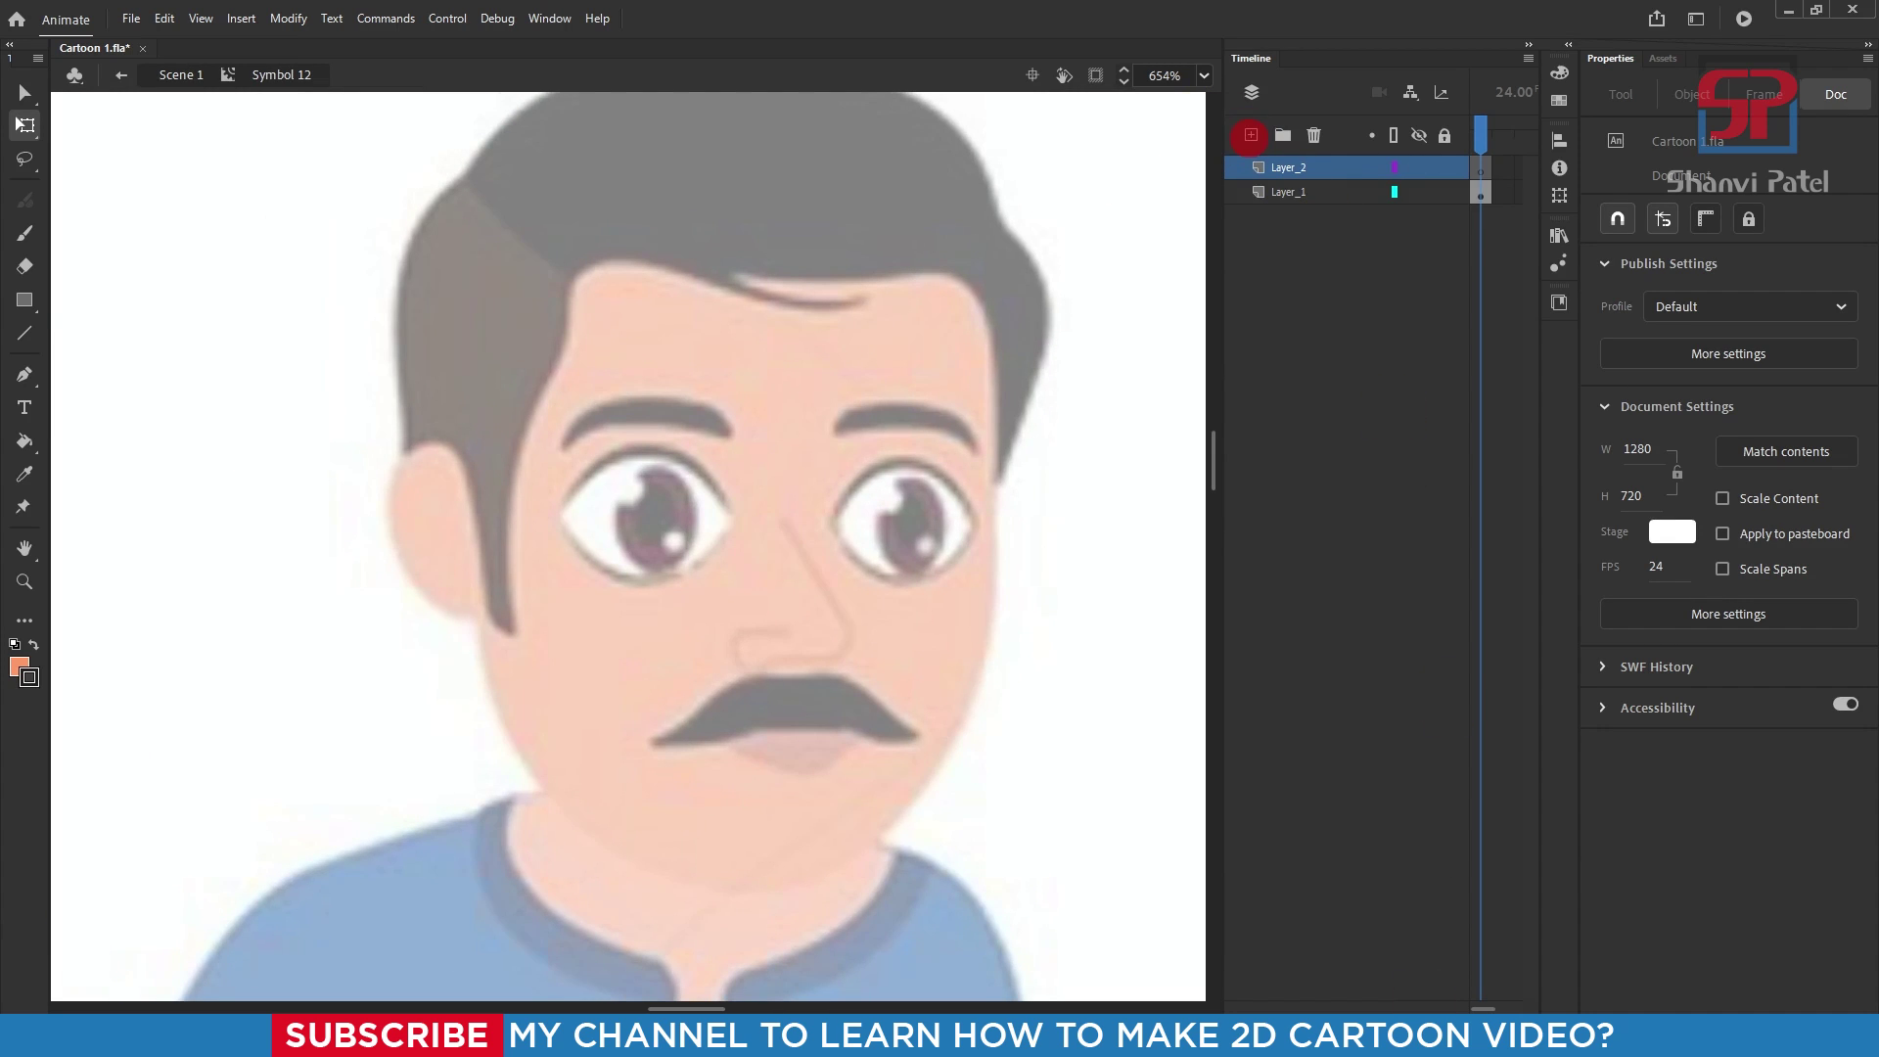
Step: Trace the left eyebrow of the reference face as a closed outline with the Pen tool
key(p)
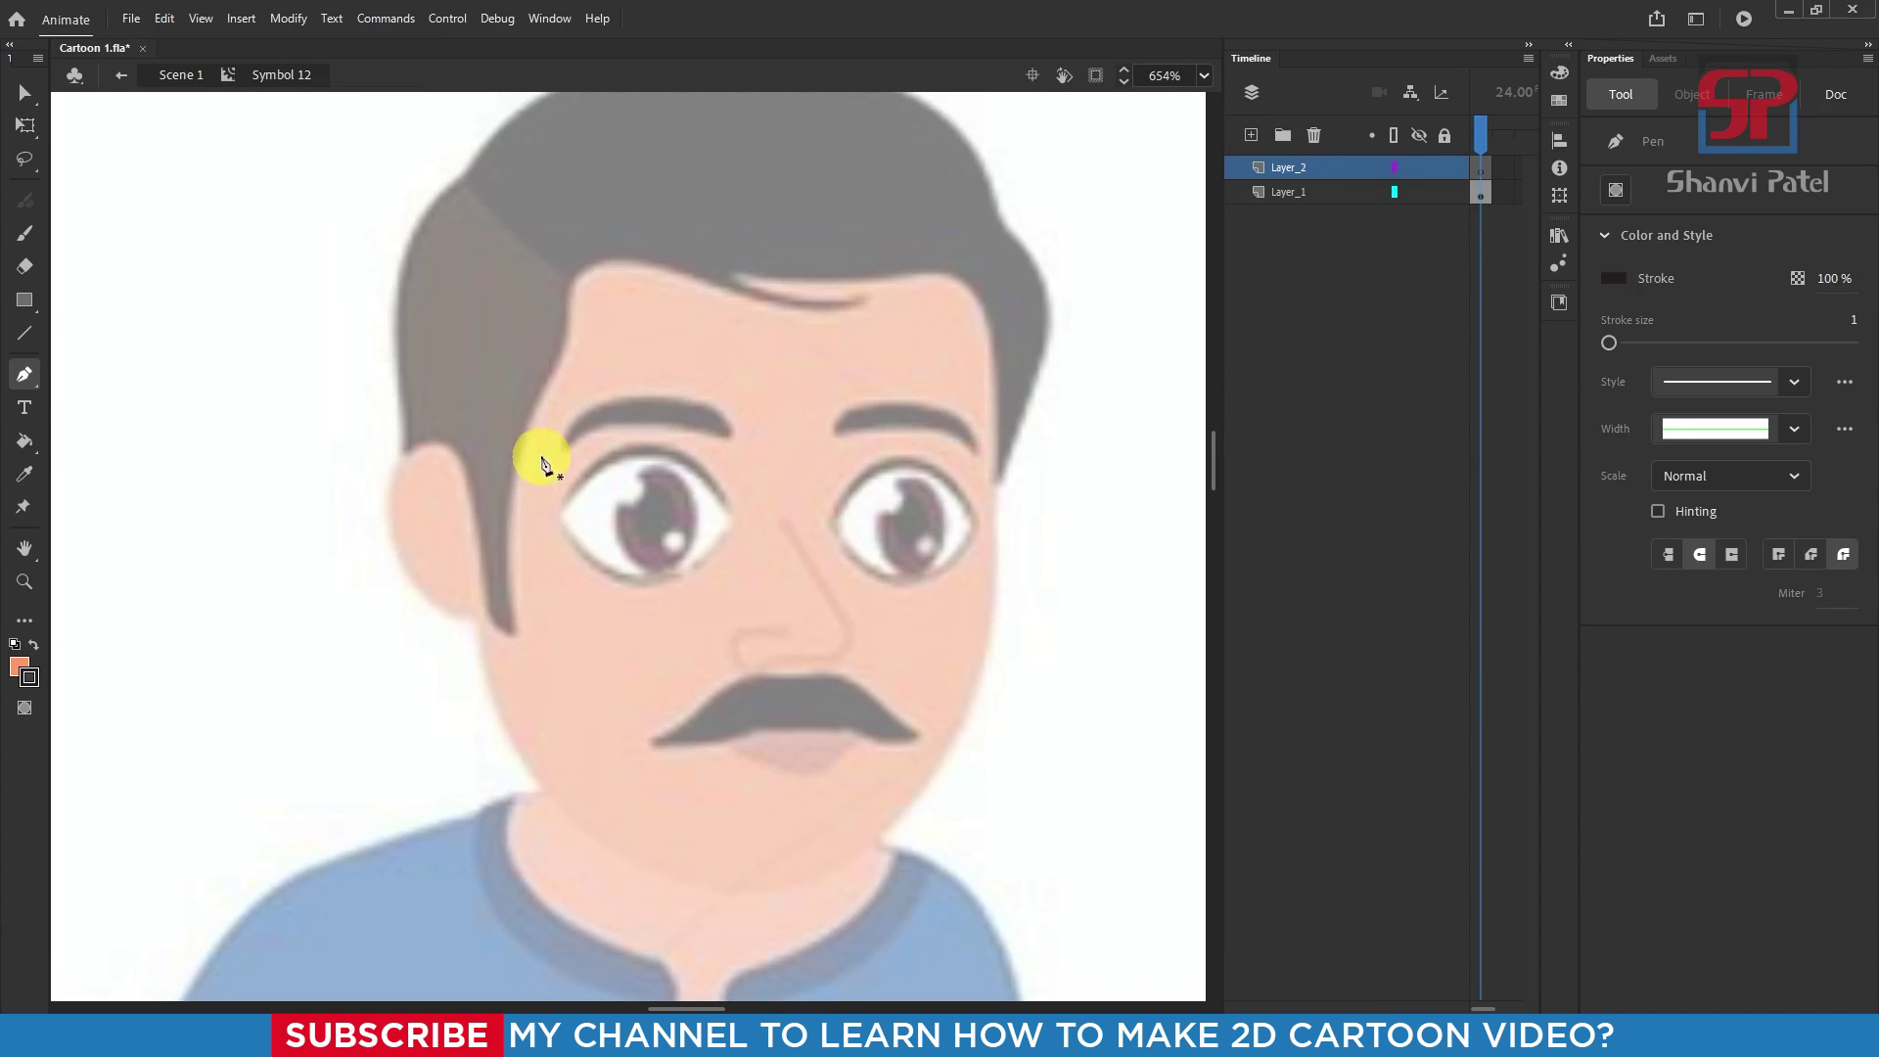
scroll(657, 470, up, 1)
click(540, 449)
drag(613, 416, 660, 420)
drag(732, 424, 714, 382)
drag(596, 386, 553, 388)
click(539, 448)
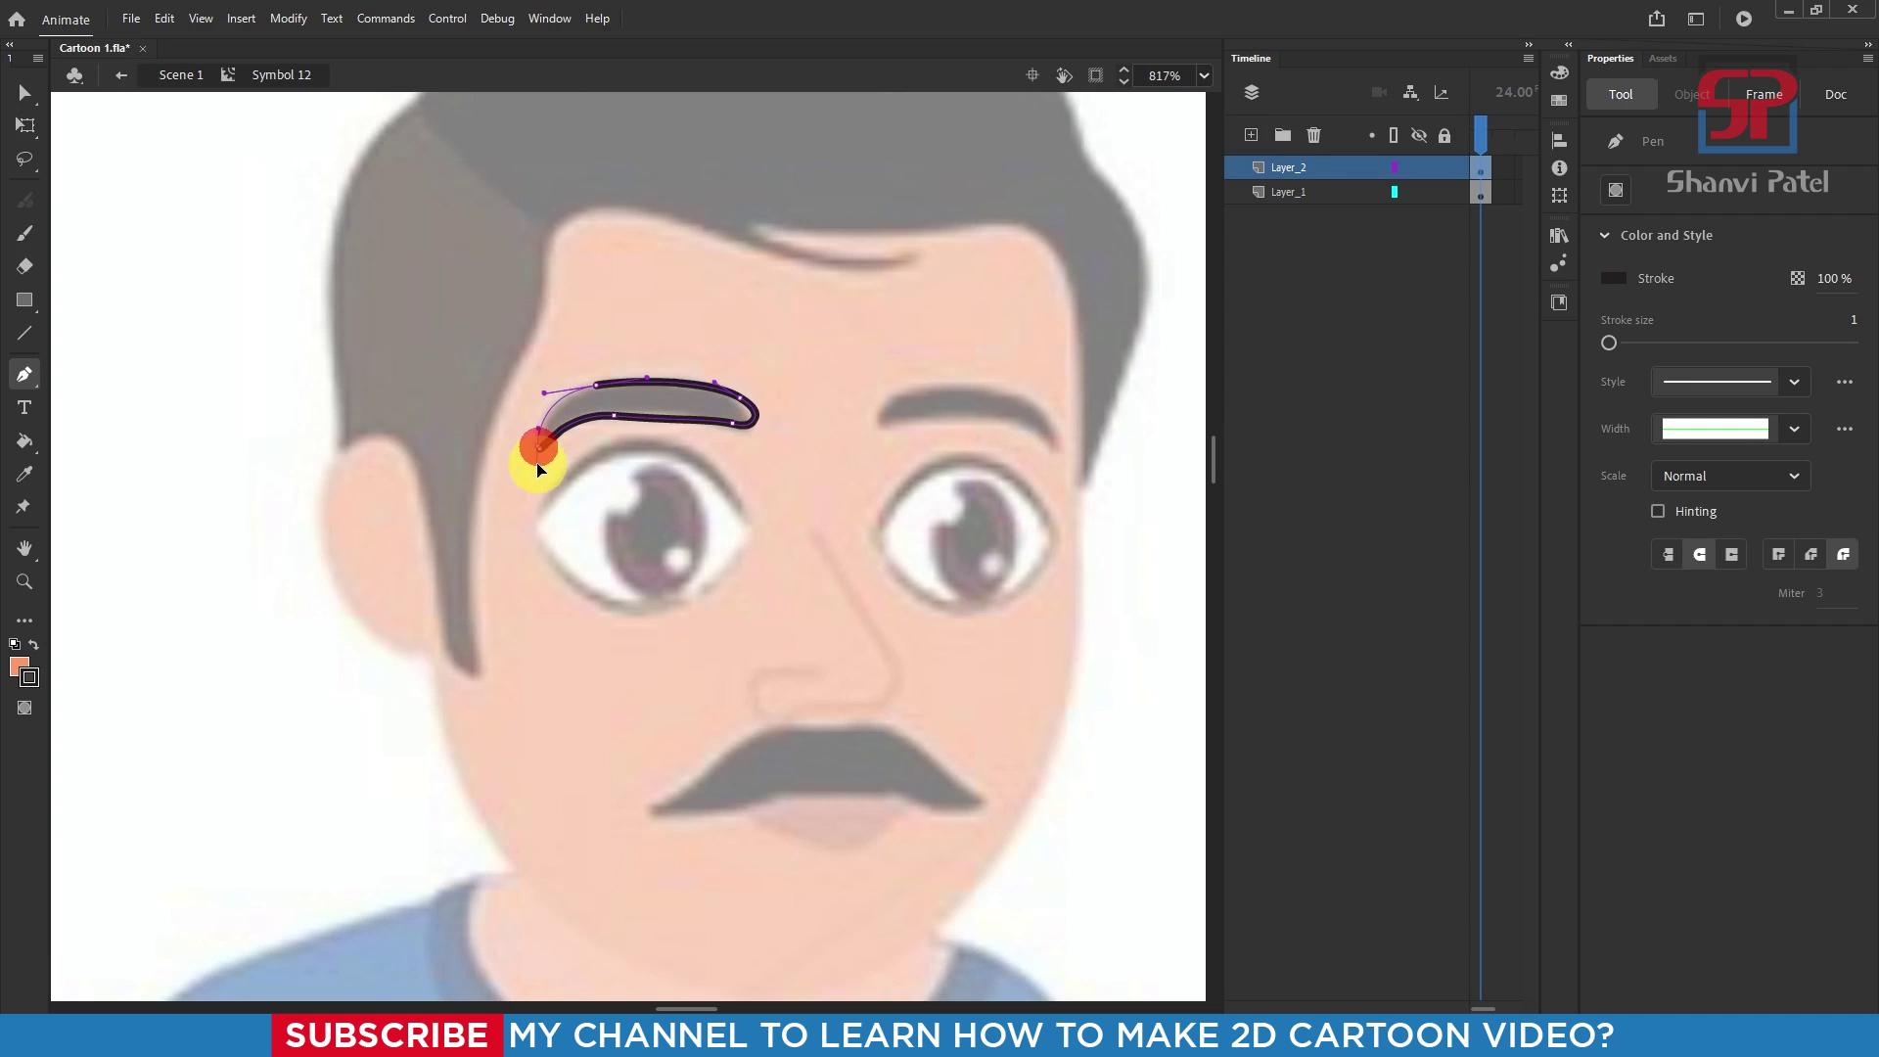
Step: Try to fill the left eyebrow outline with a colour sampled from the face
scroll(537, 450, up, 1)
click(24, 474)
click(473, 495)
click(640, 378)
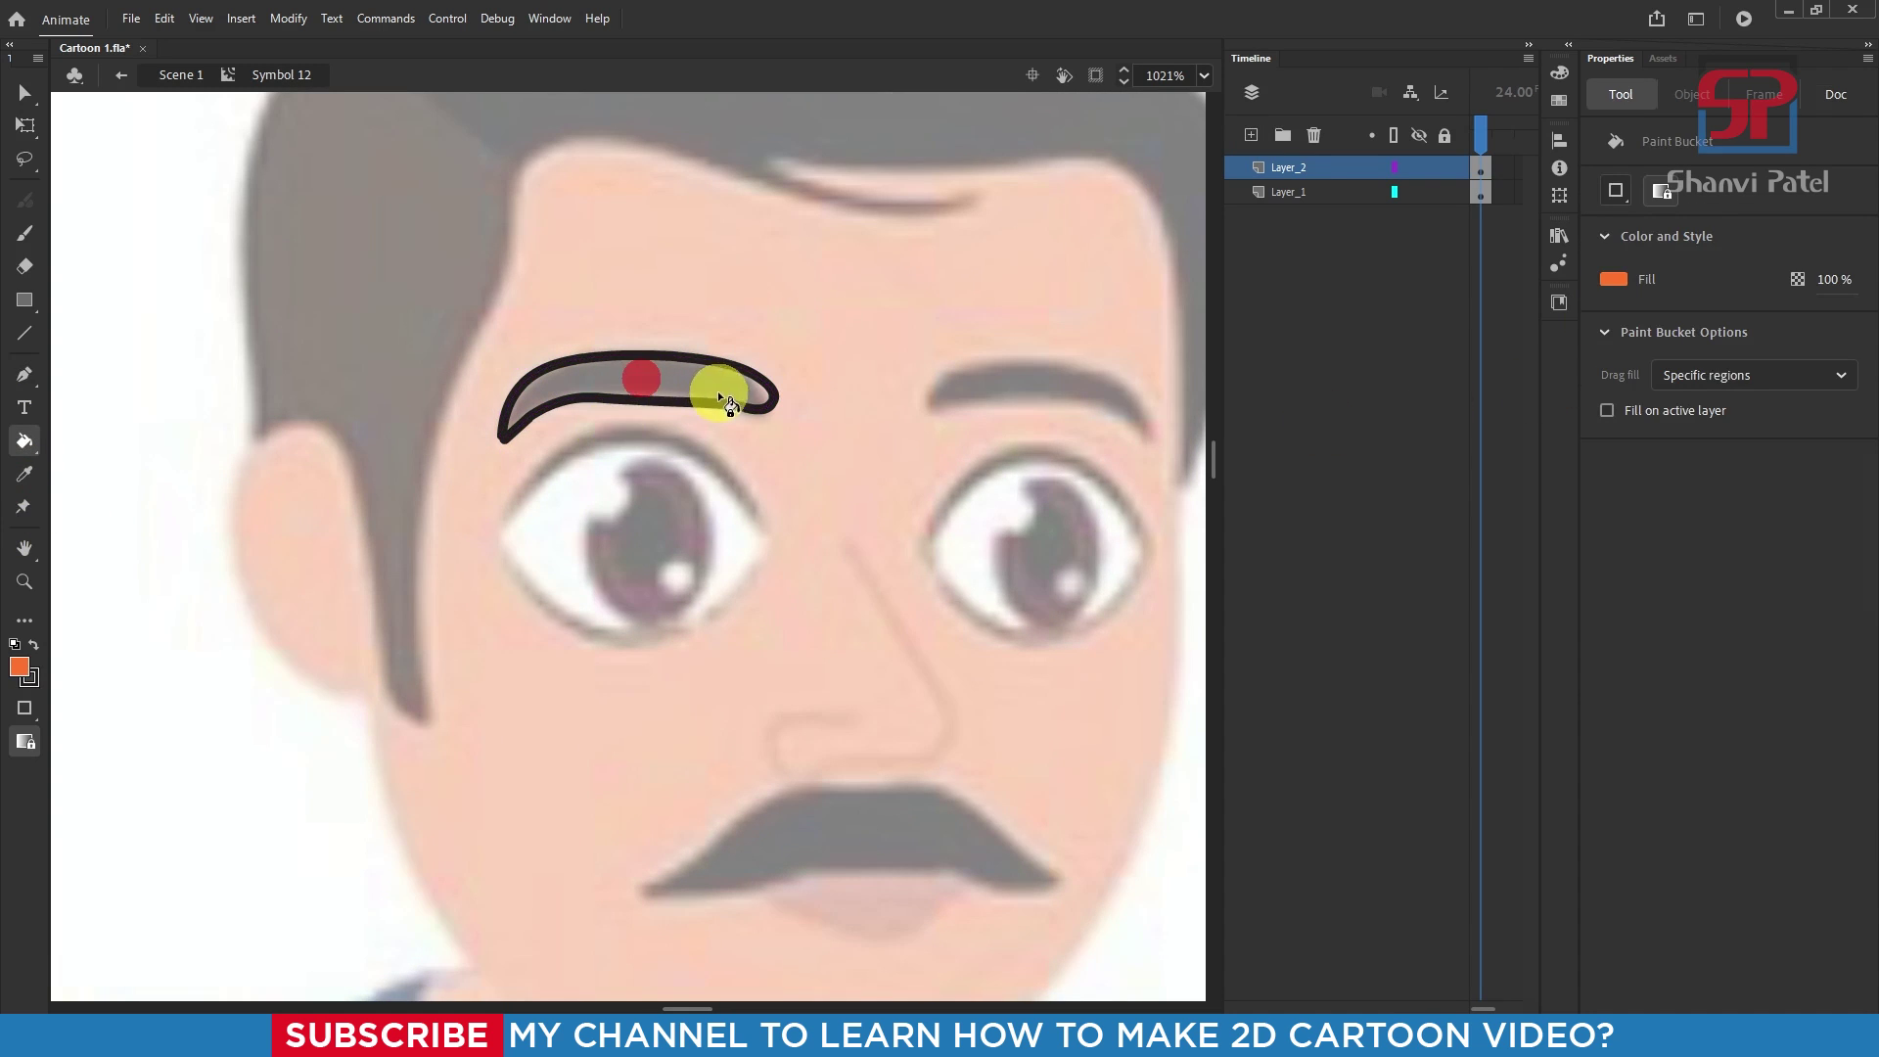
Step: Fix the left eyebrow outline at its pointed outer tip and fill the shape with orange sampled from the face
scroll(624, 378, up, 3)
key(v)
scroll(394, 495, up, 3)
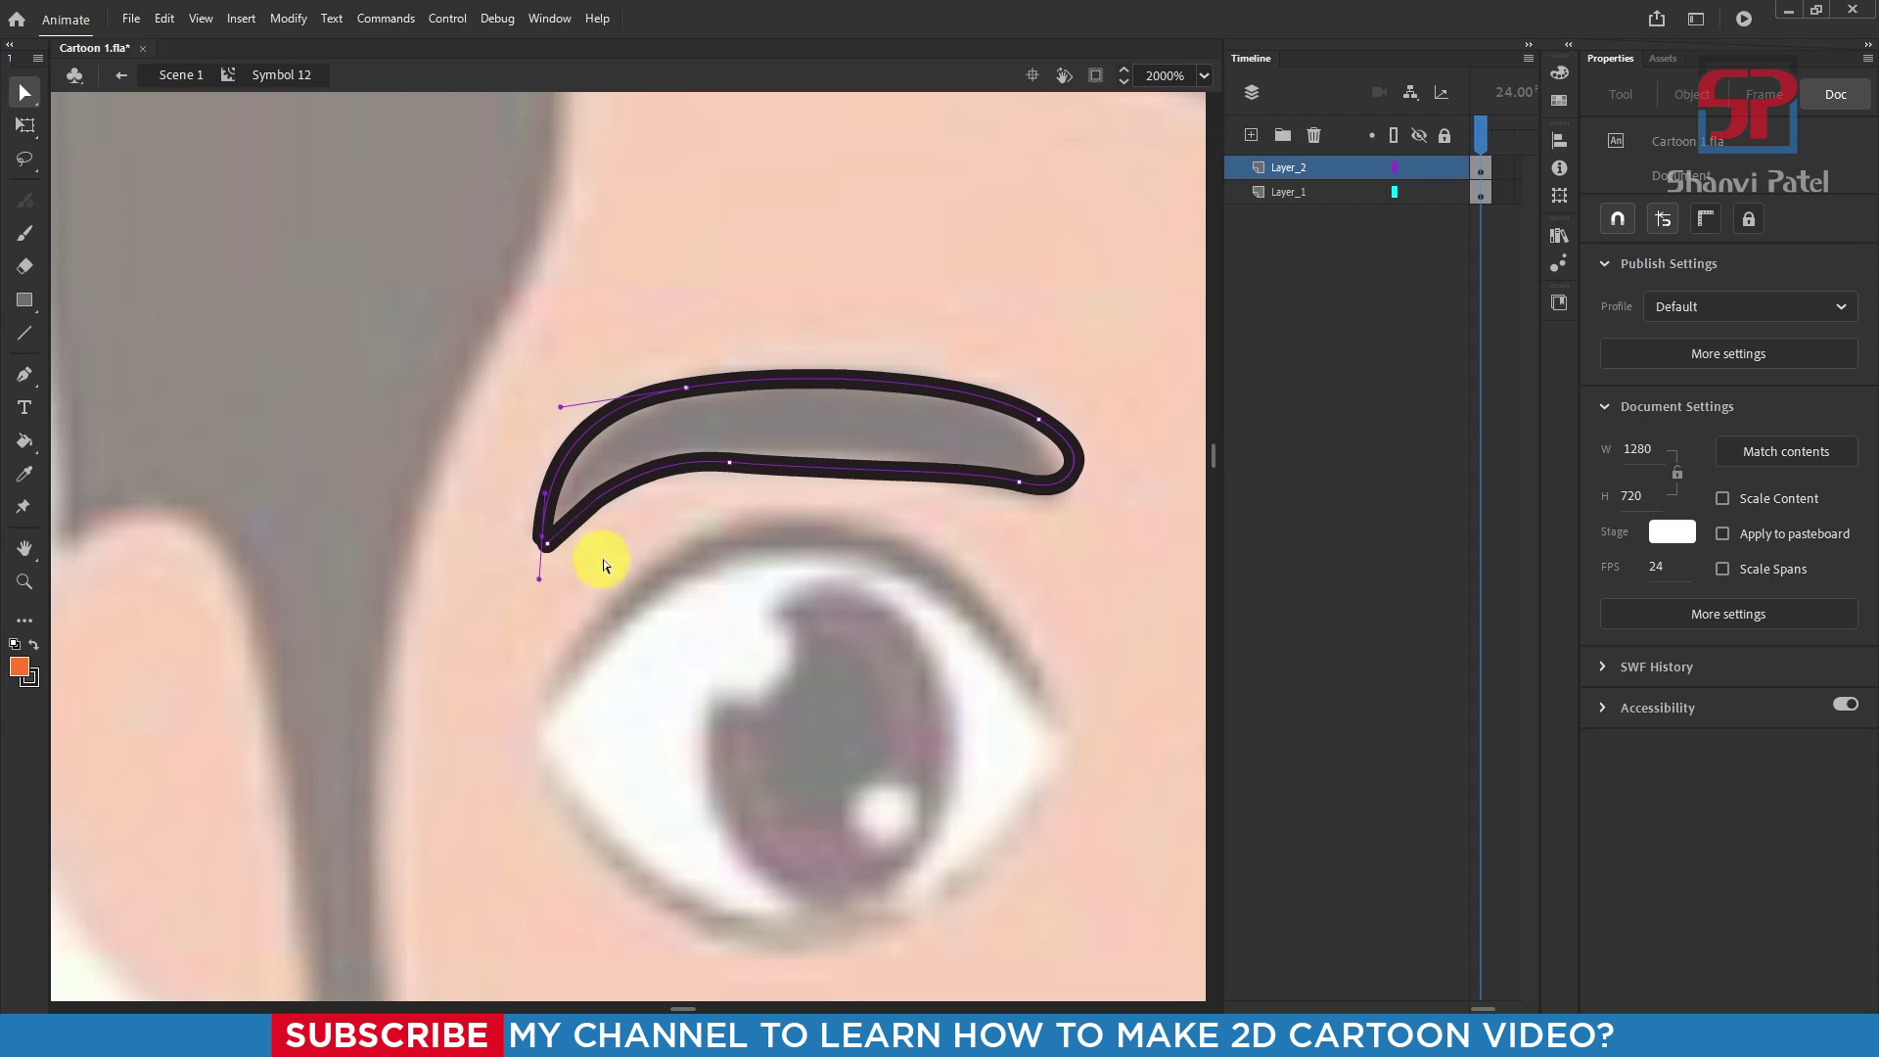
click(549, 548)
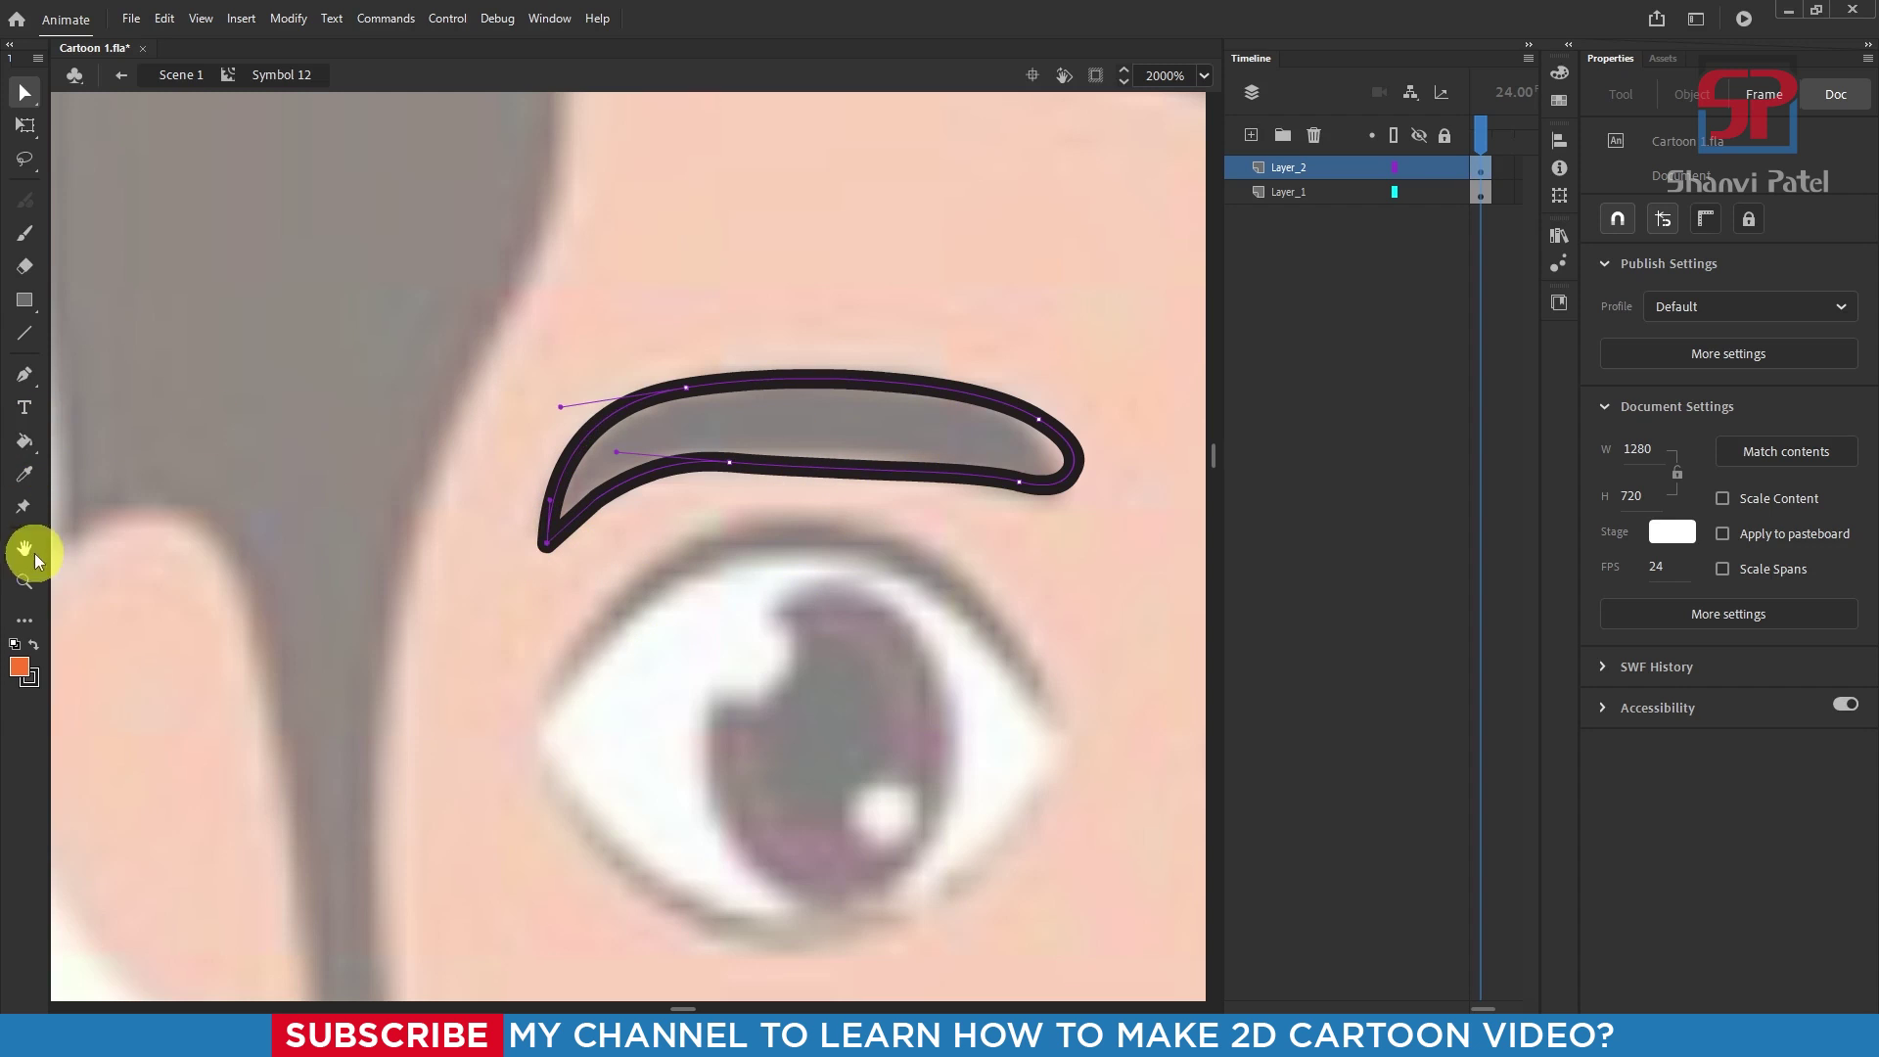
click(25, 475)
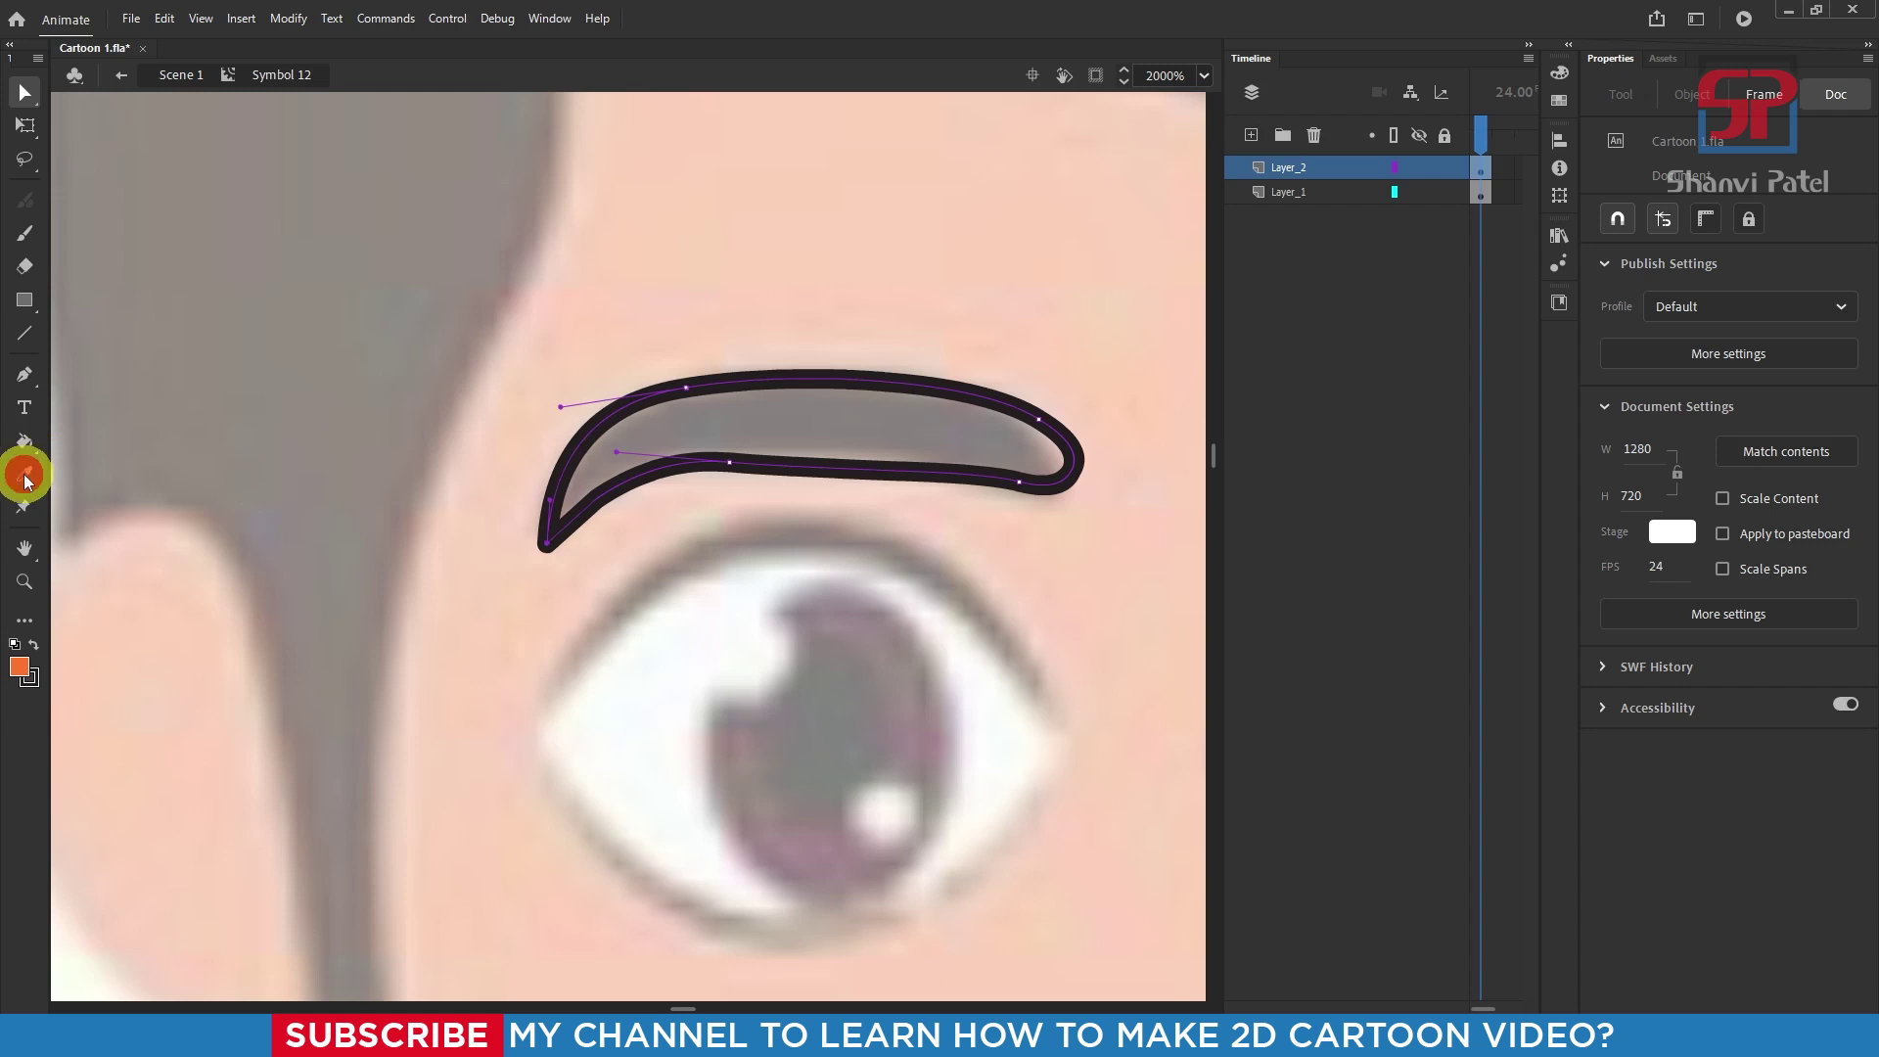
click(536, 640)
click(793, 438)
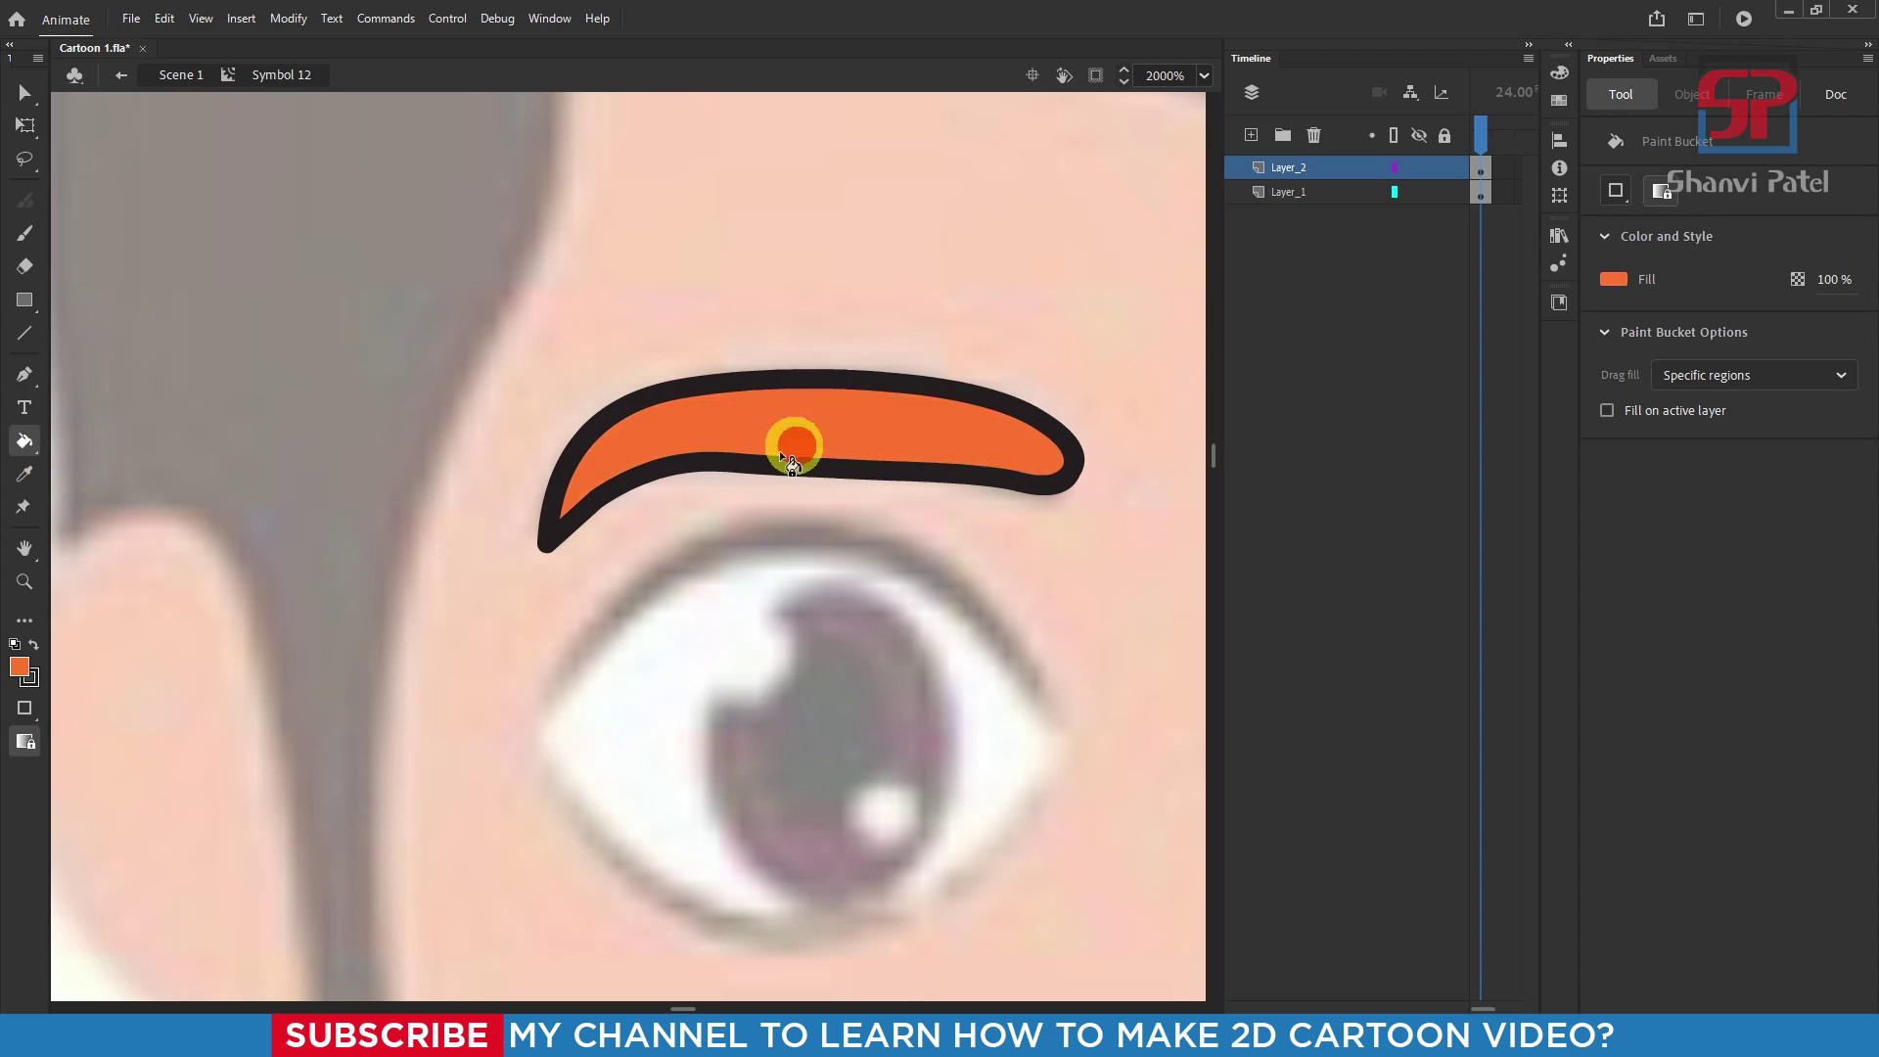
Step: Set both the stroke and the fill of the left eyebrow to black
scroll(576, 501, down, 2)
double_click(780, 479)
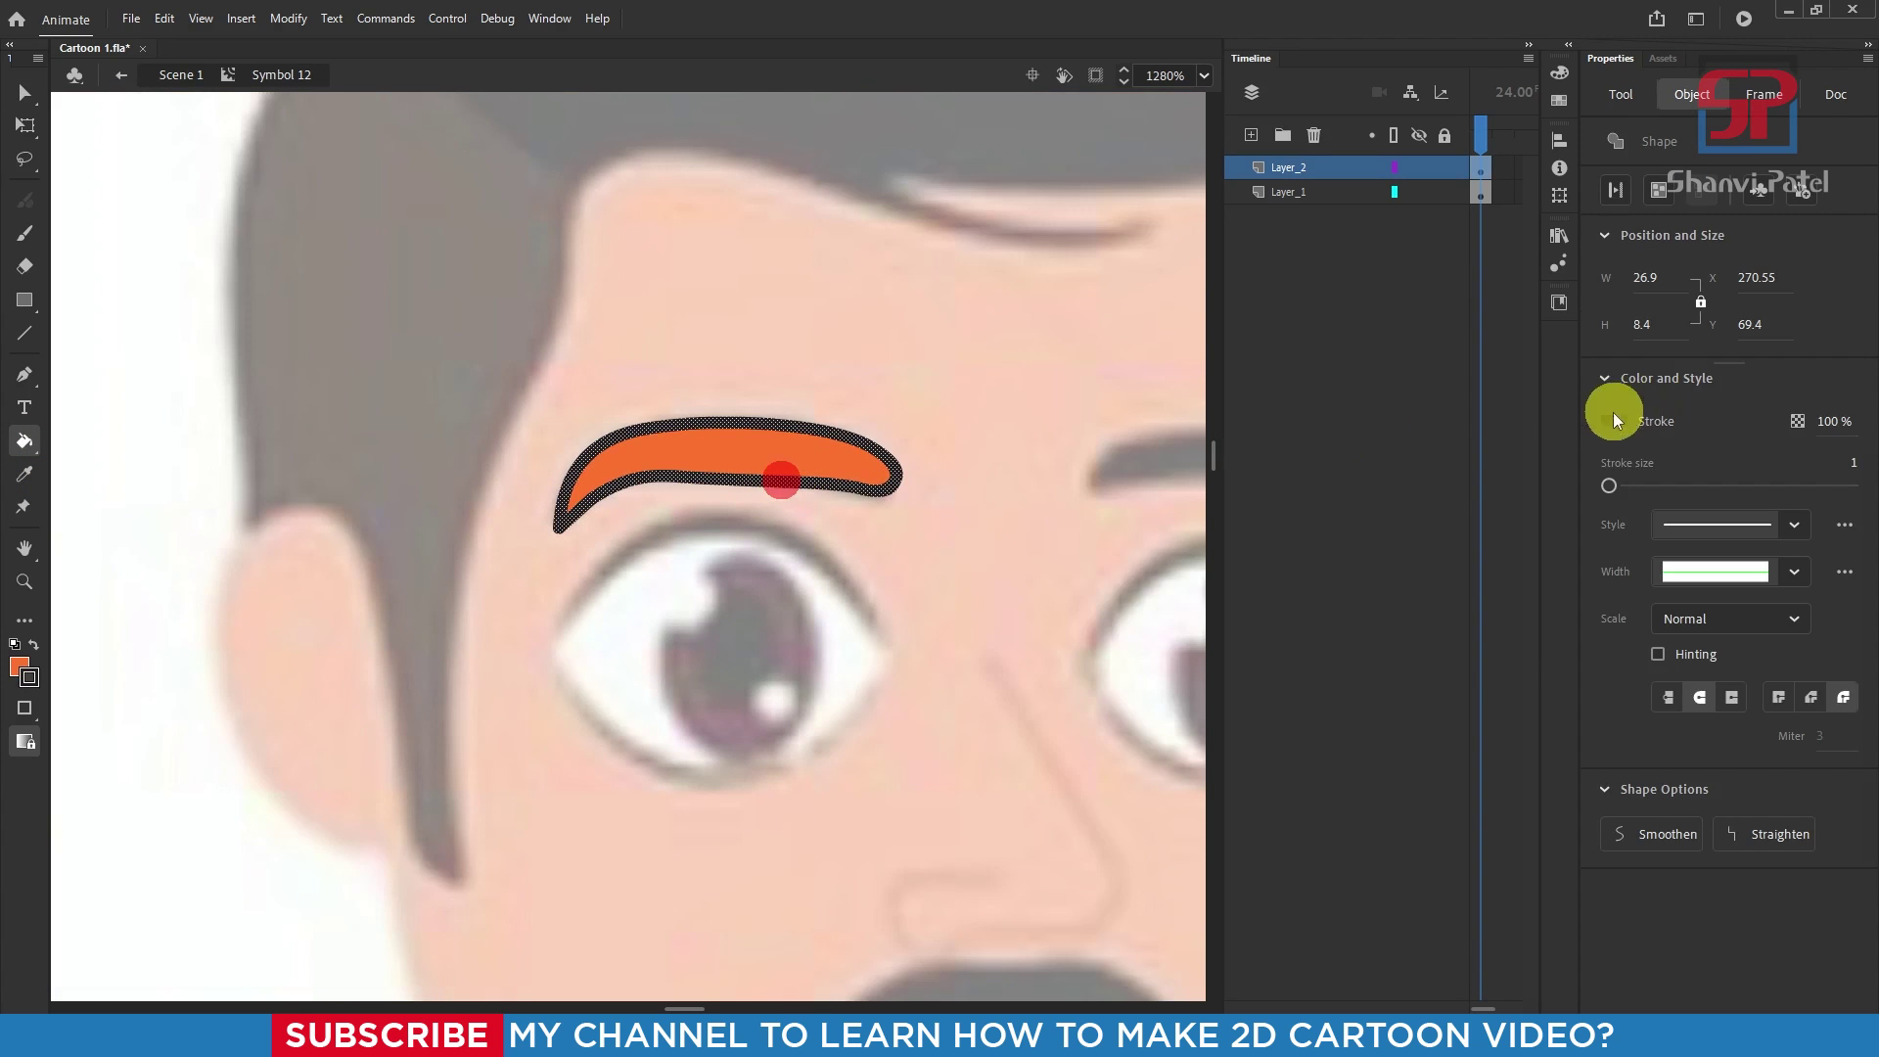
click(1614, 419)
click(1321, 482)
double_click(791, 461)
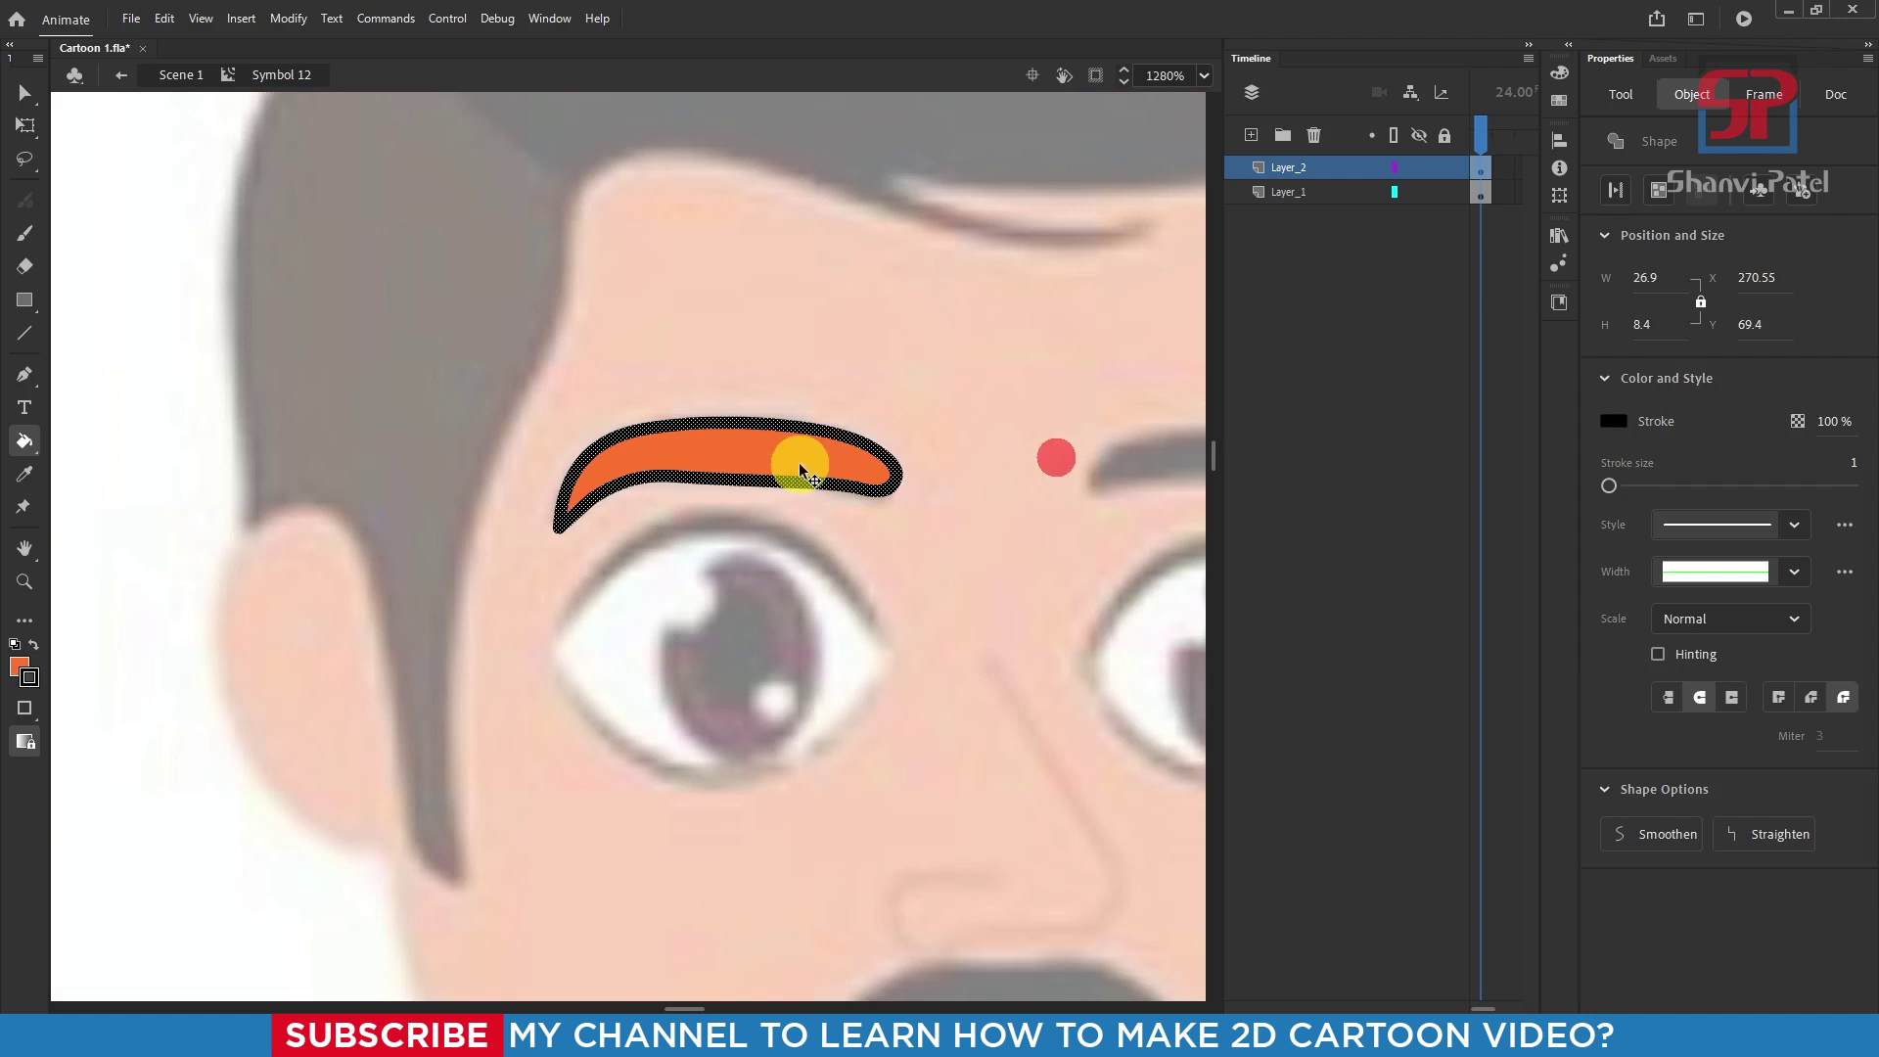
click(1614, 421)
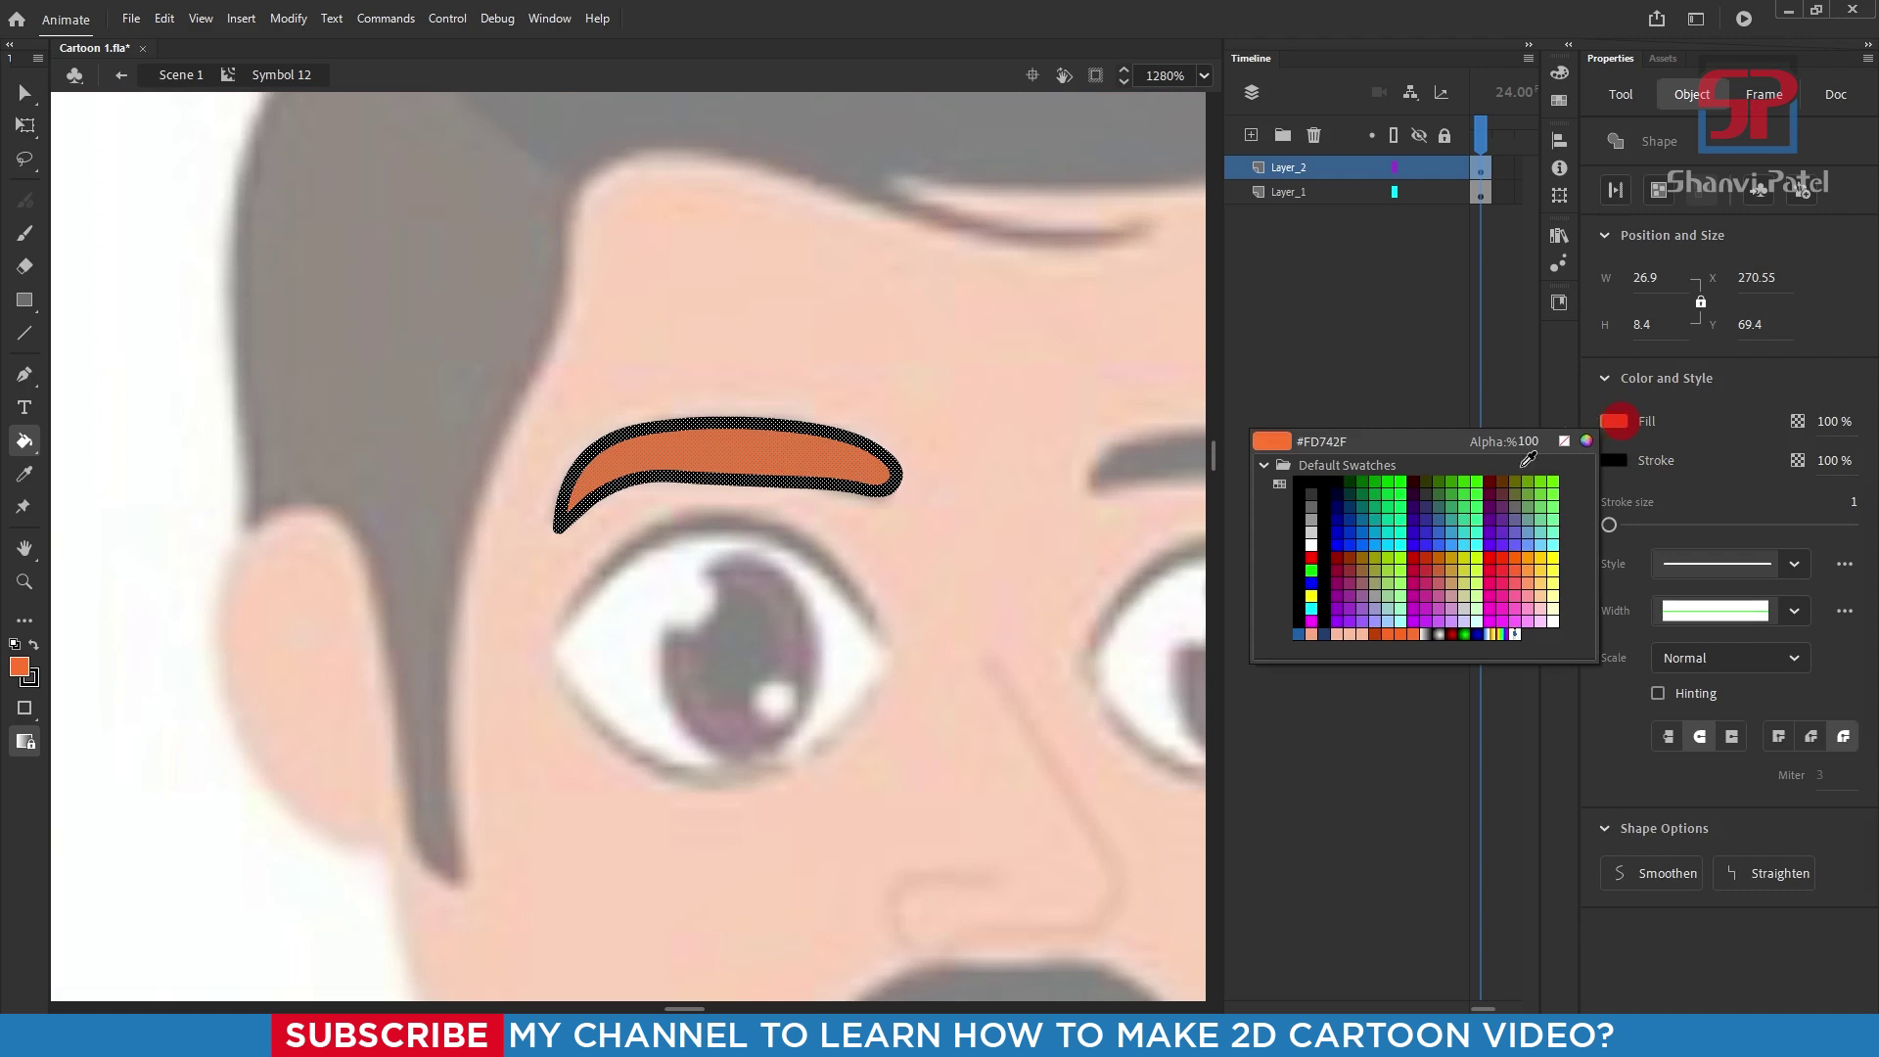
click(1311, 478)
Step: Duplicate the black eyebrow horizontally across to the position above the right eye
scroll(848, 397, down, 3)
scroll(871, 409, up, 1)
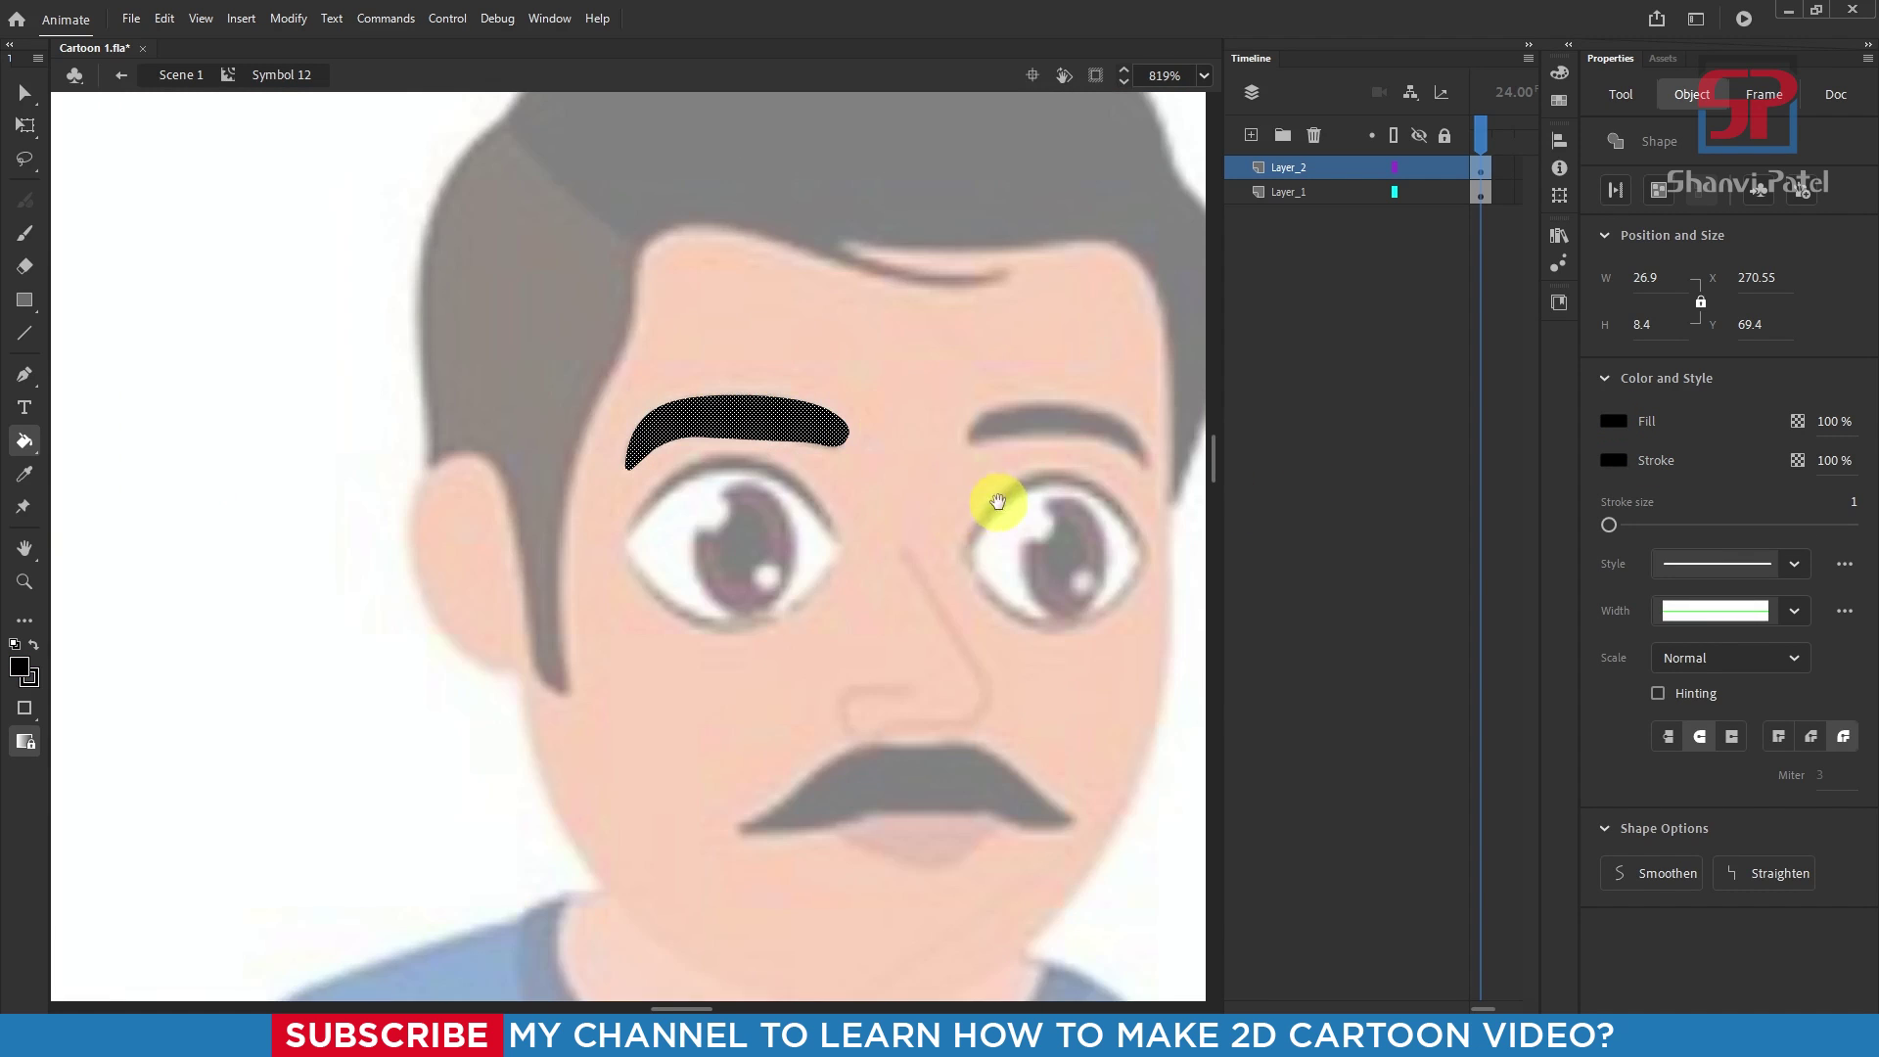
drag(997, 501, 844, 508)
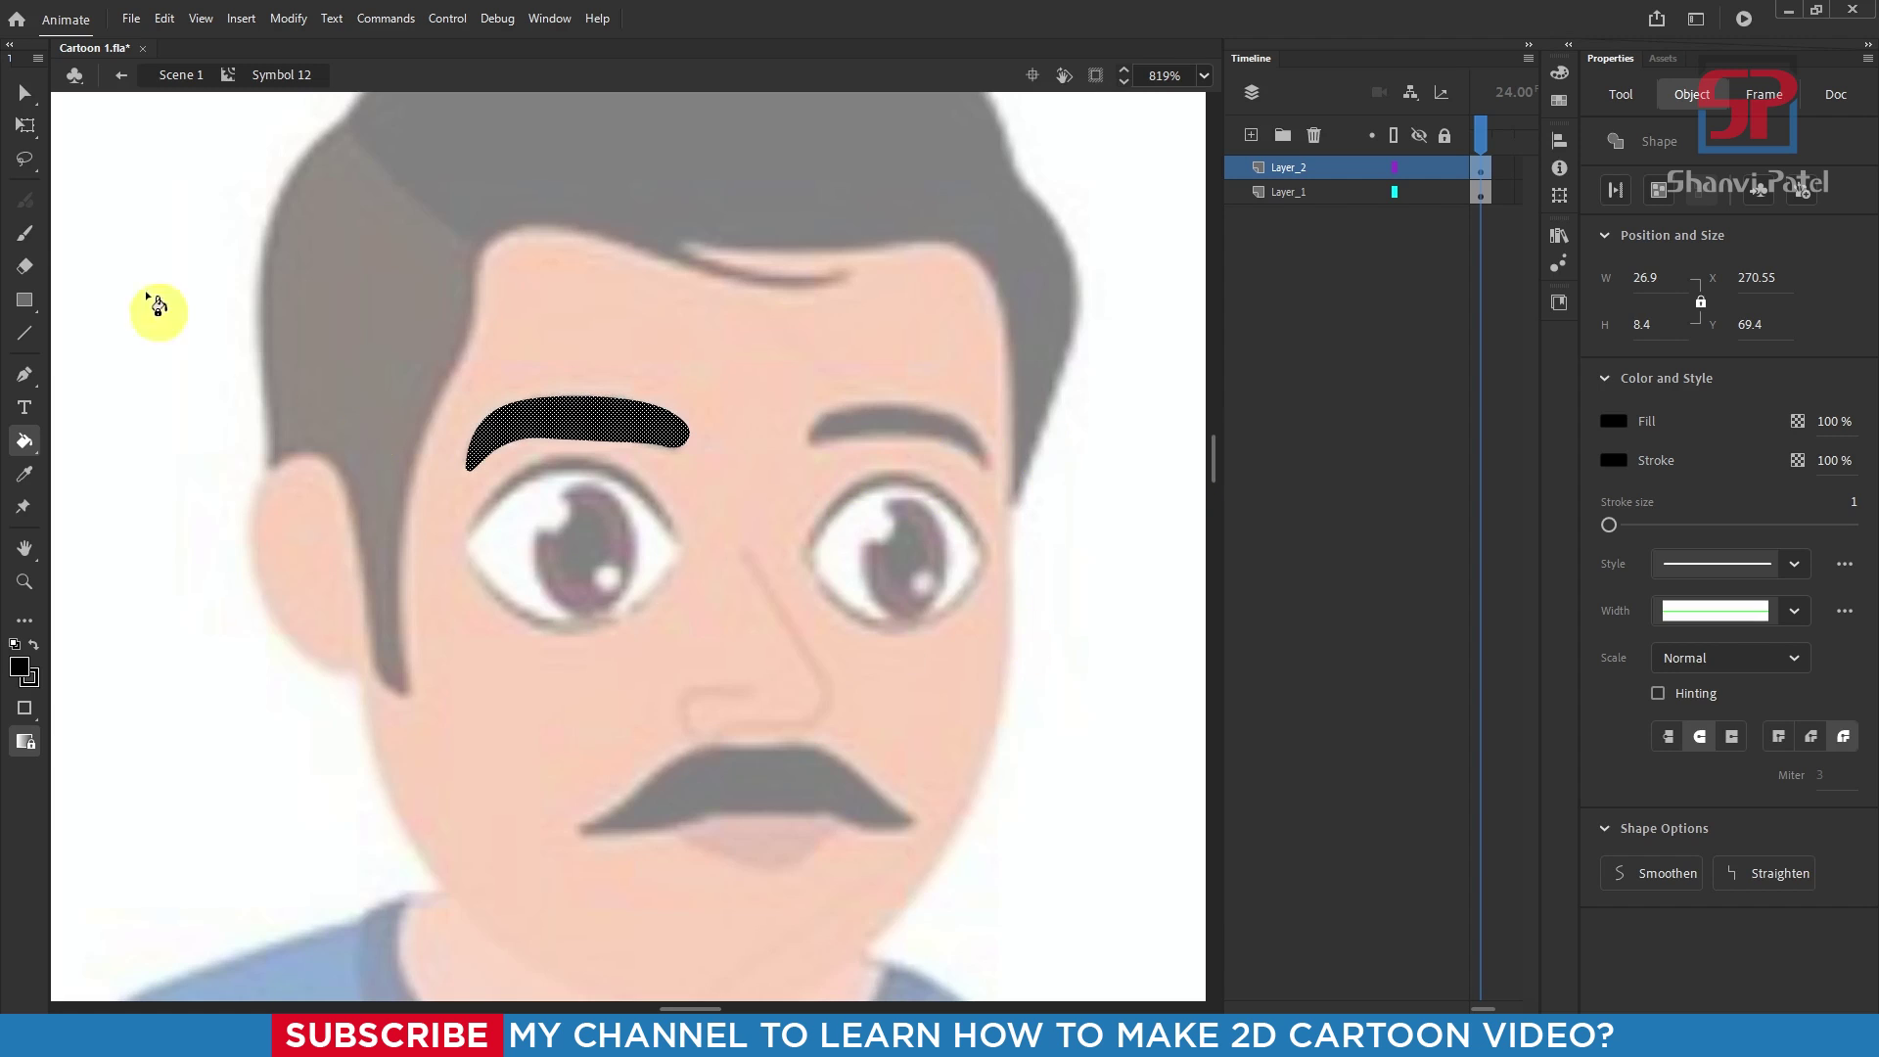
click(26, 125)
click(613, 437)
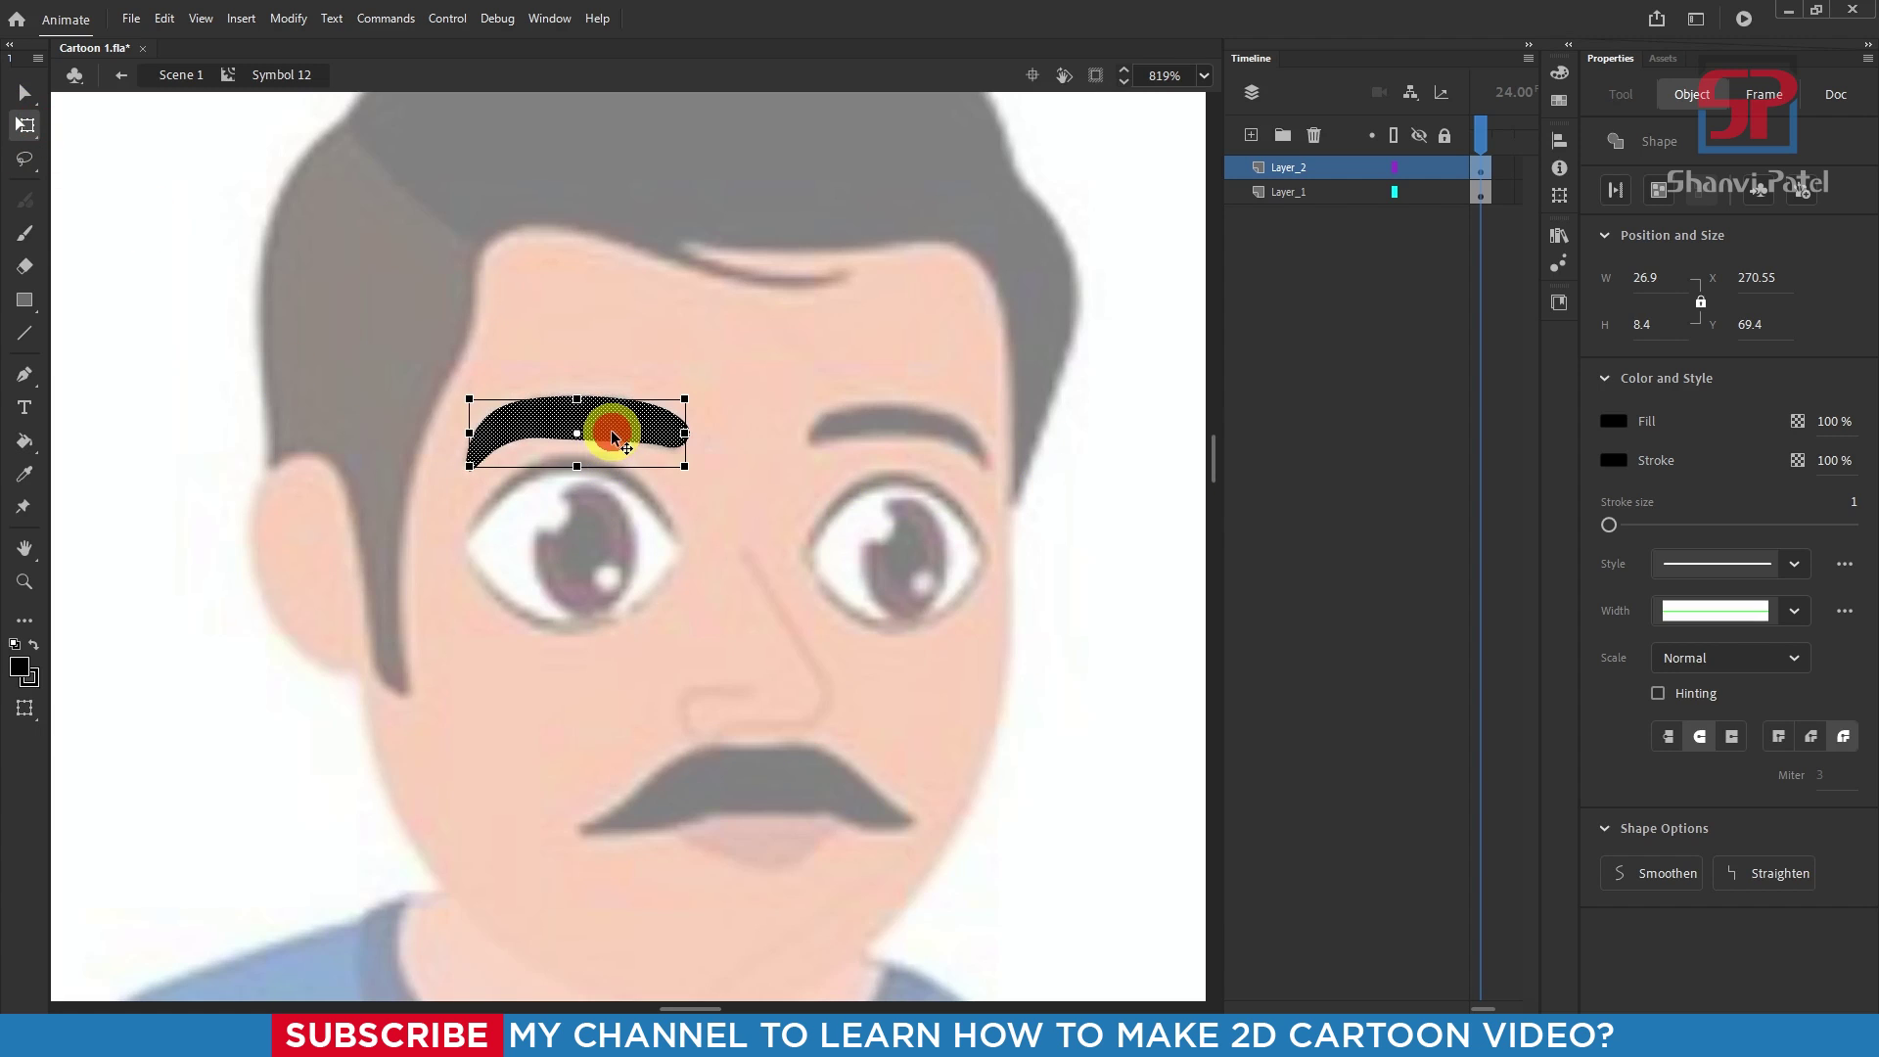
drag(590, 428, 969, 460)
Step: Flip the duplicated eyebrow horizontally and narrow it from its outer side to match the reference
right_click(965, 432)
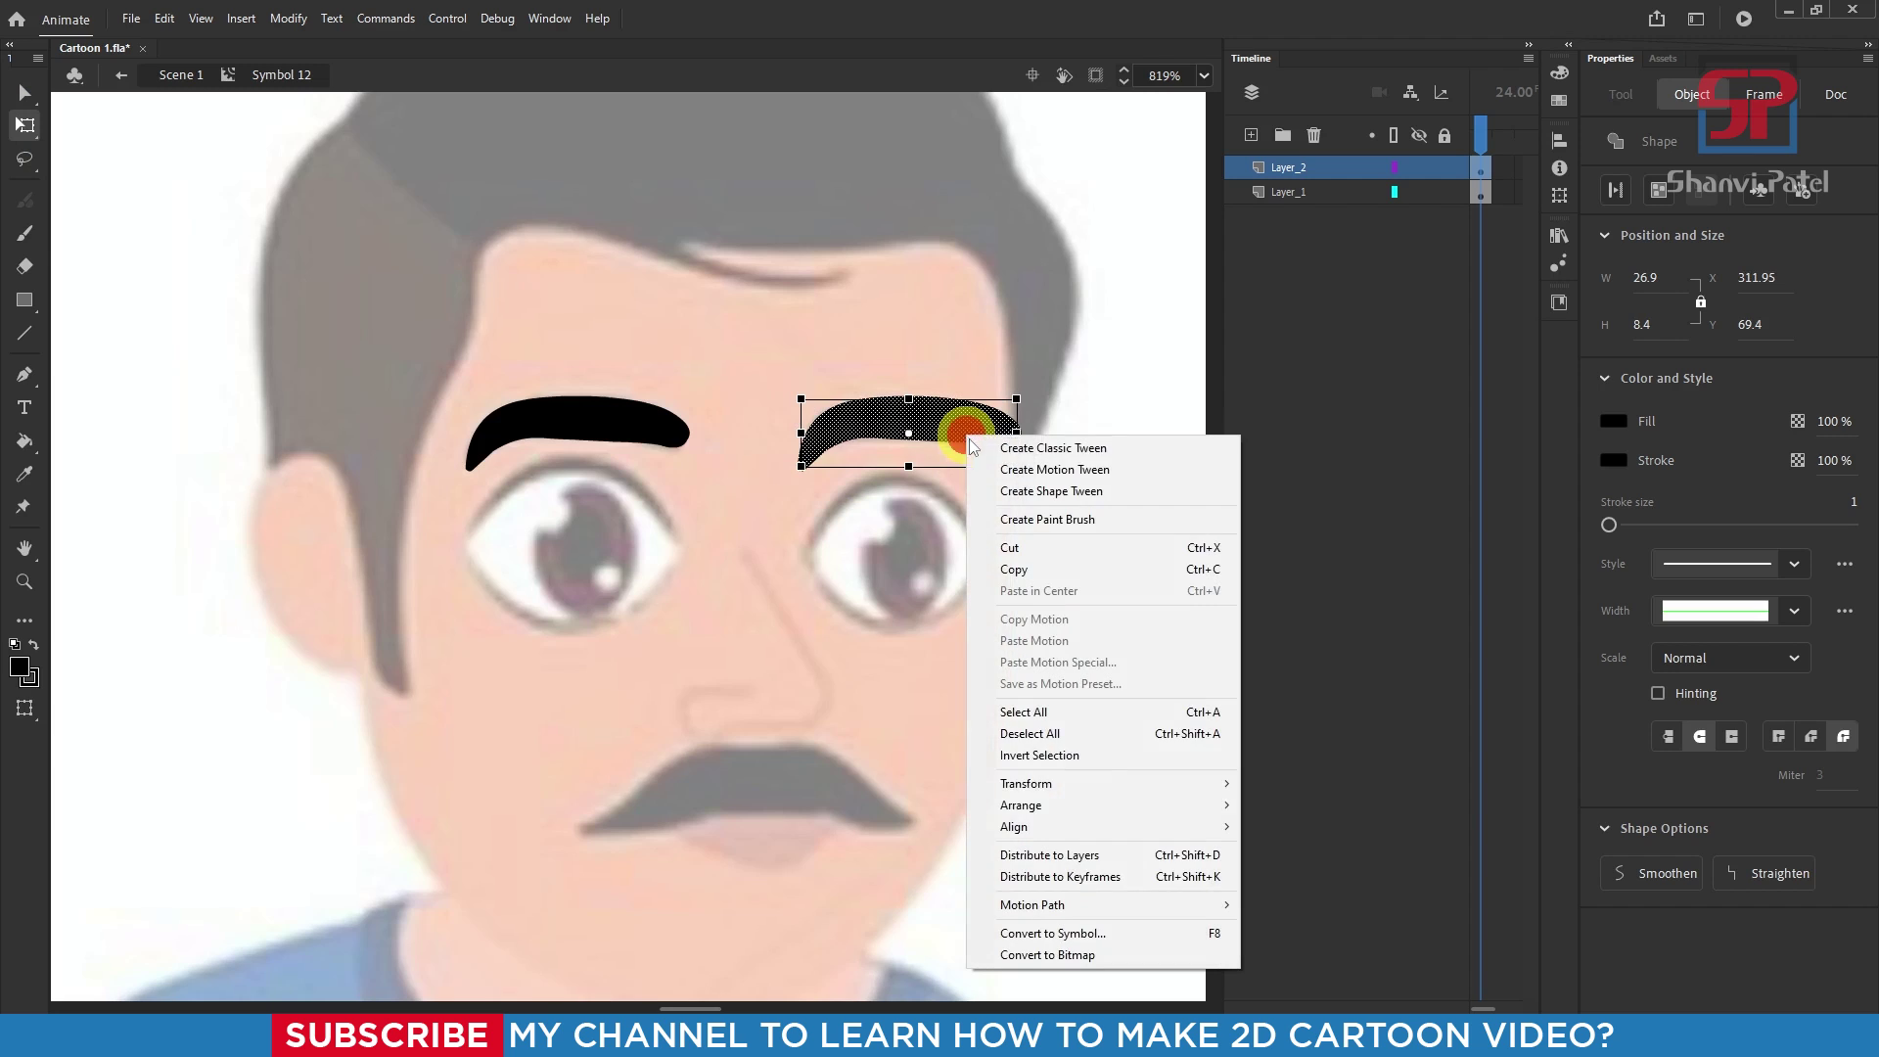
mouse_move(1083, 778)
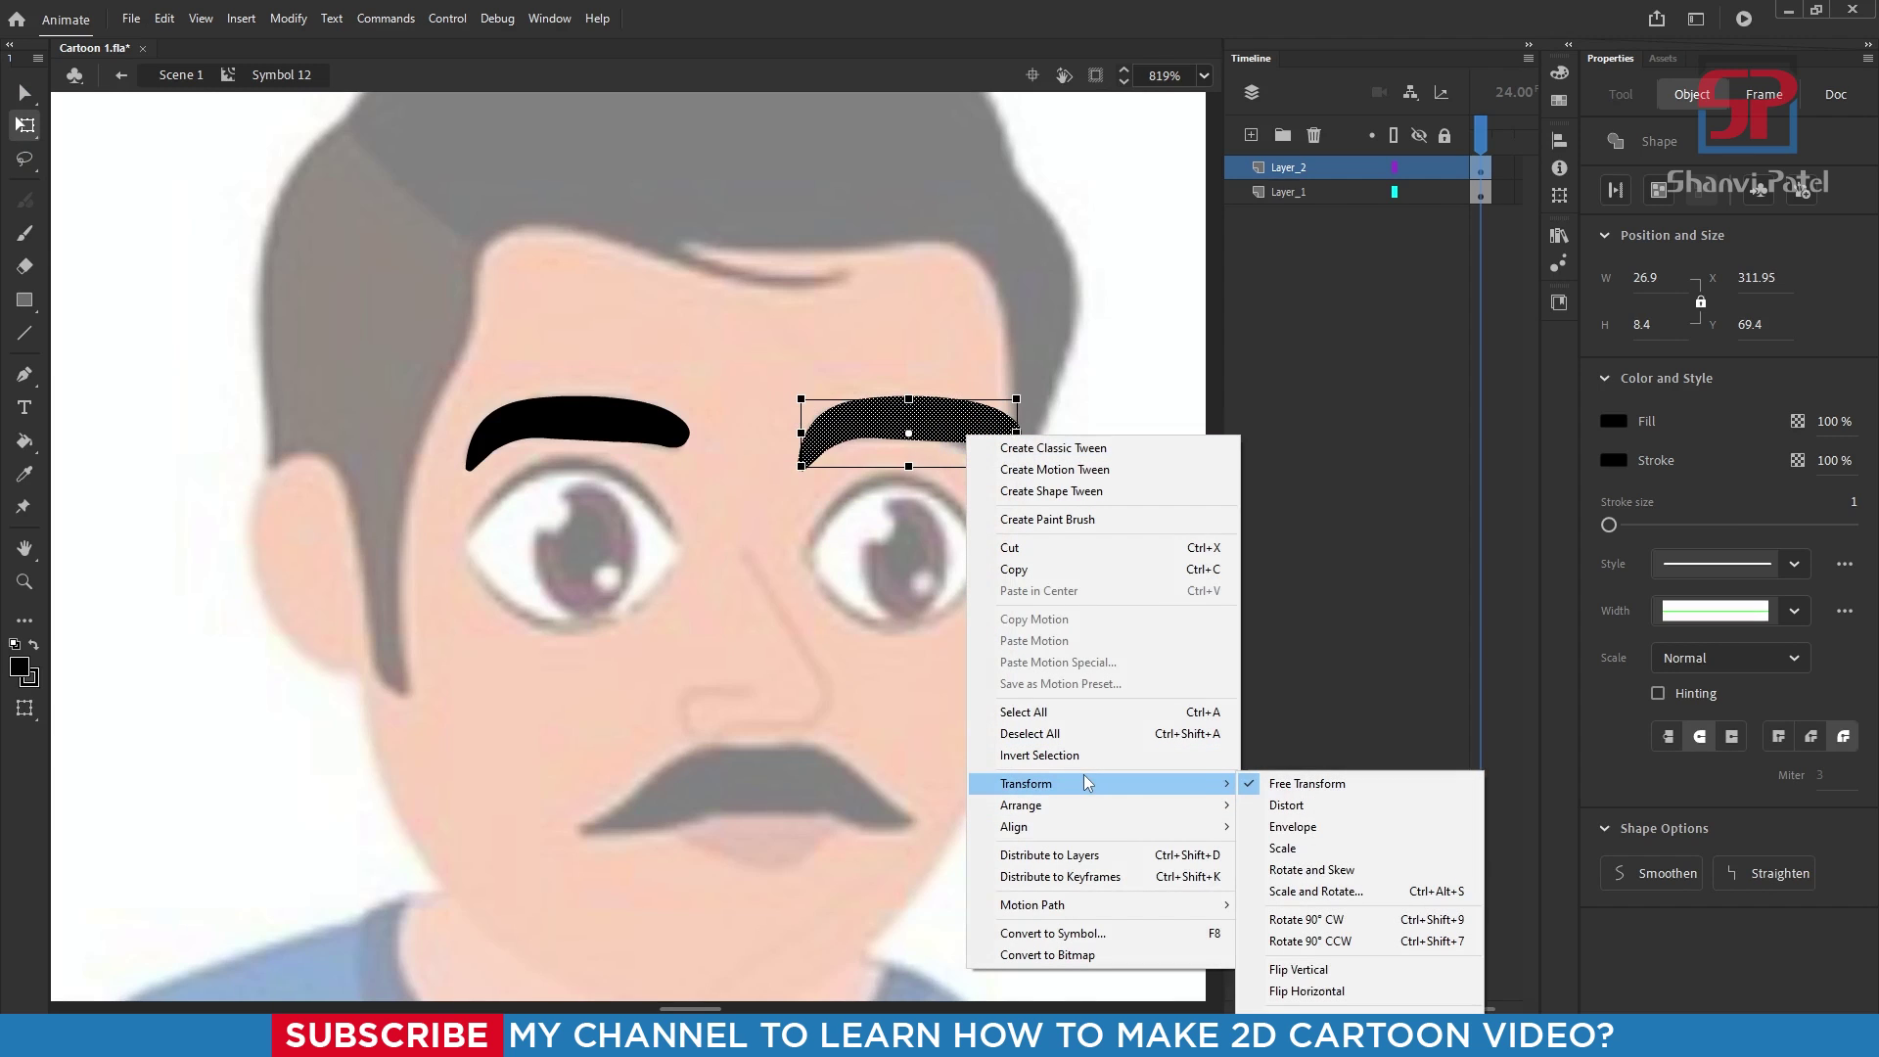
click(1341, 990)
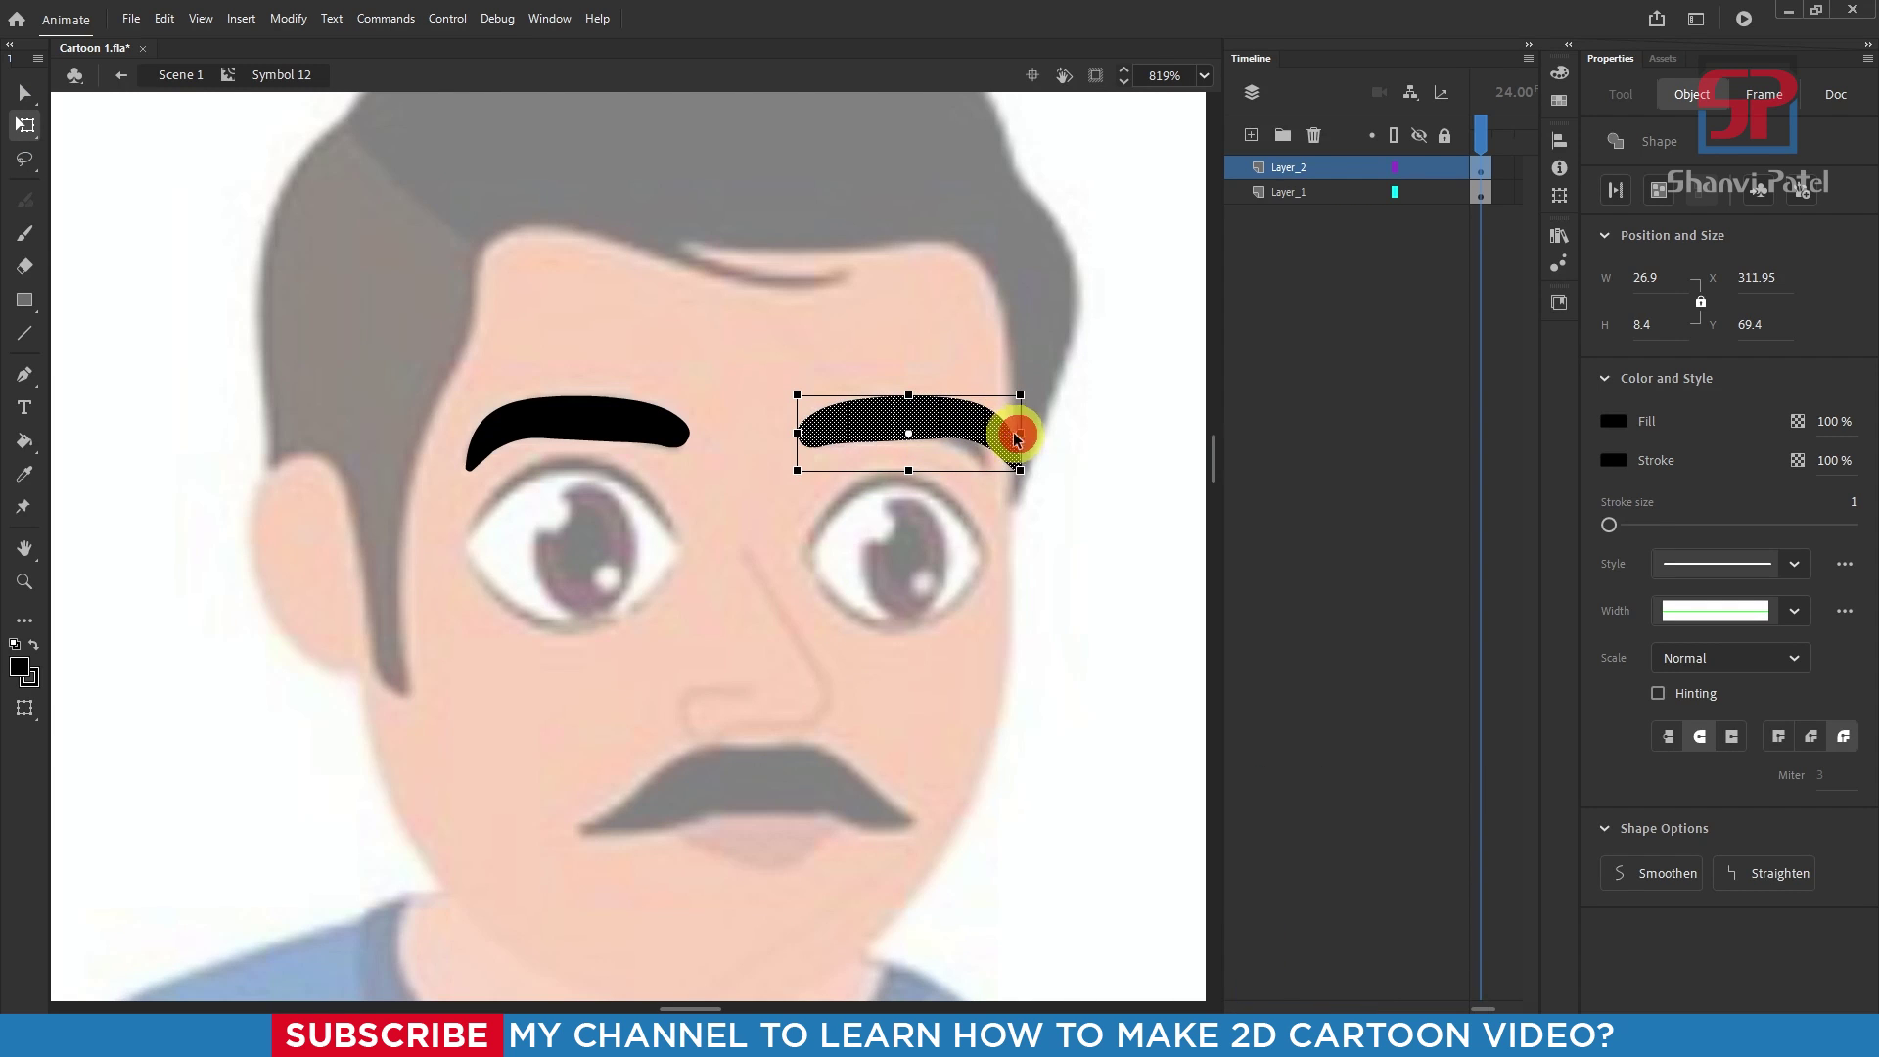
drag(1017, 437, 964, 431)
click(1103, 522)
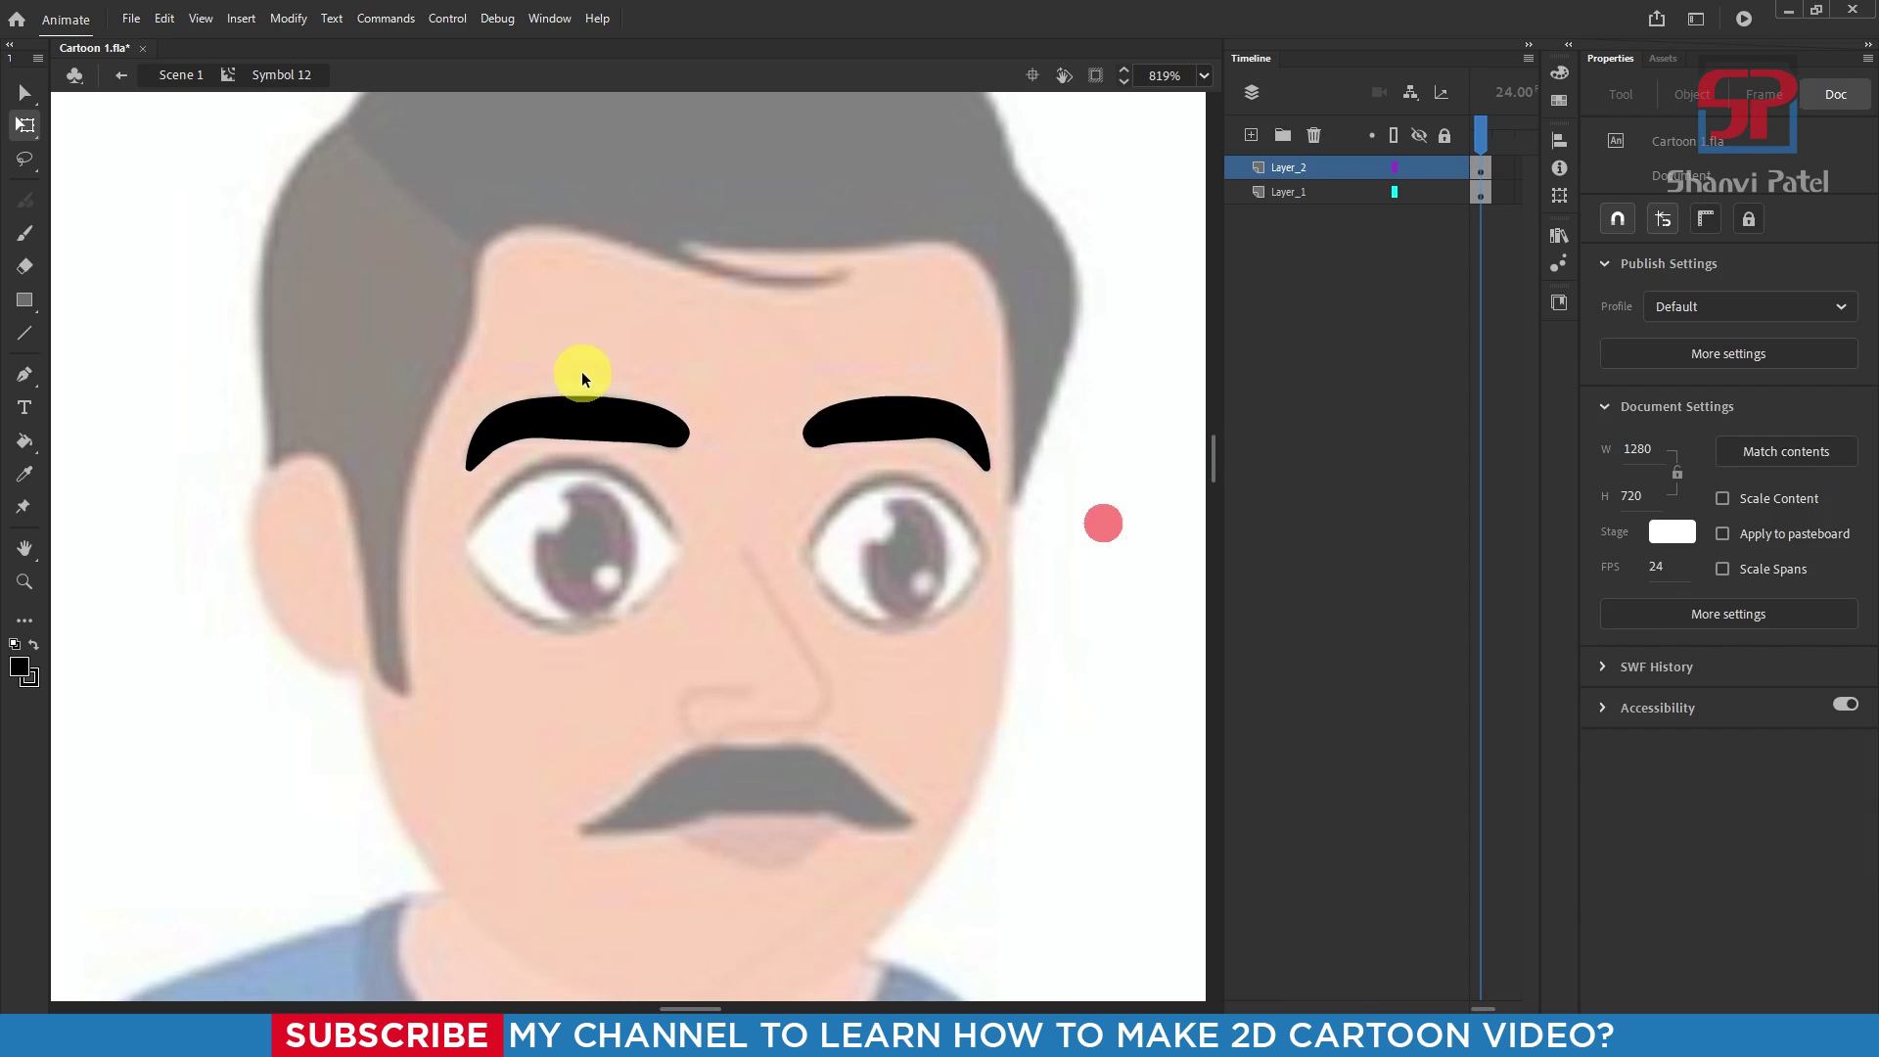
Step: Convert the two eyebrows together into one Movie Clip symbol
scroll(587, 373, down, 3)
scroll(632, 376, up, 3)
drag(222, 231, 1166, 593)
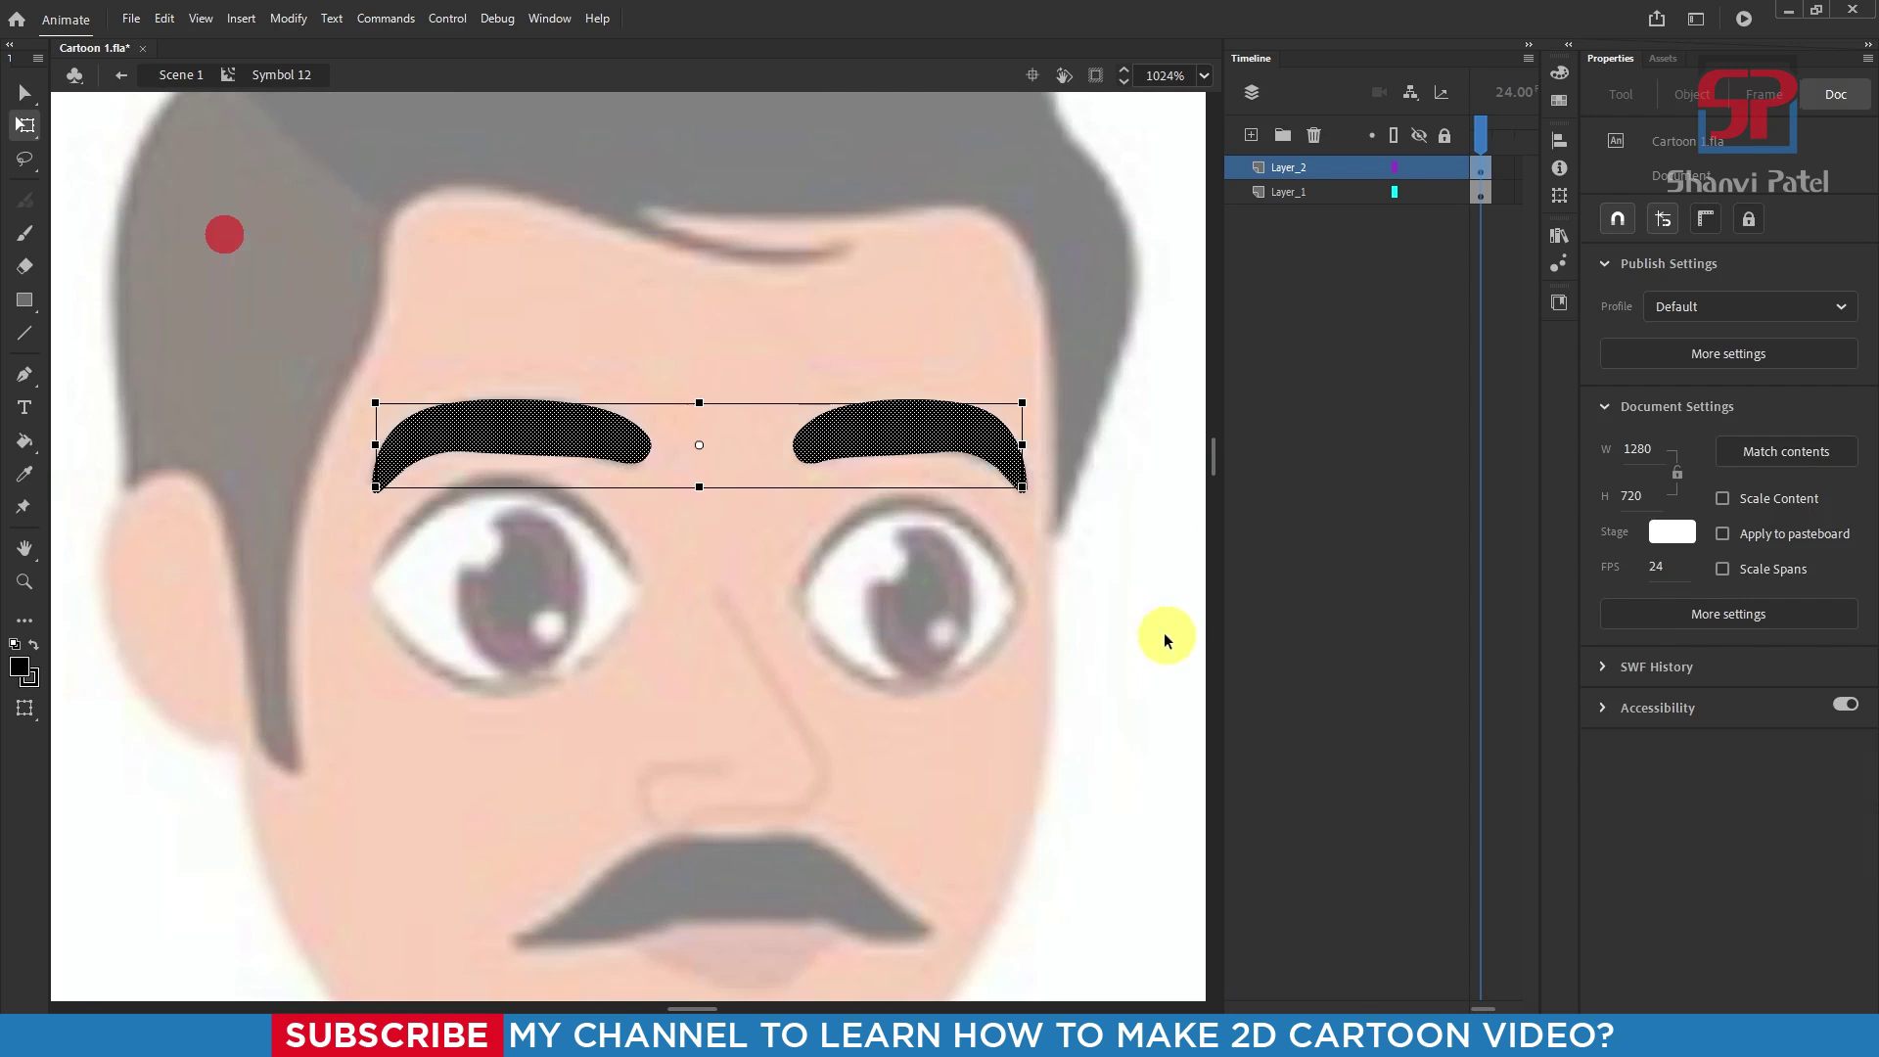
key(F8)
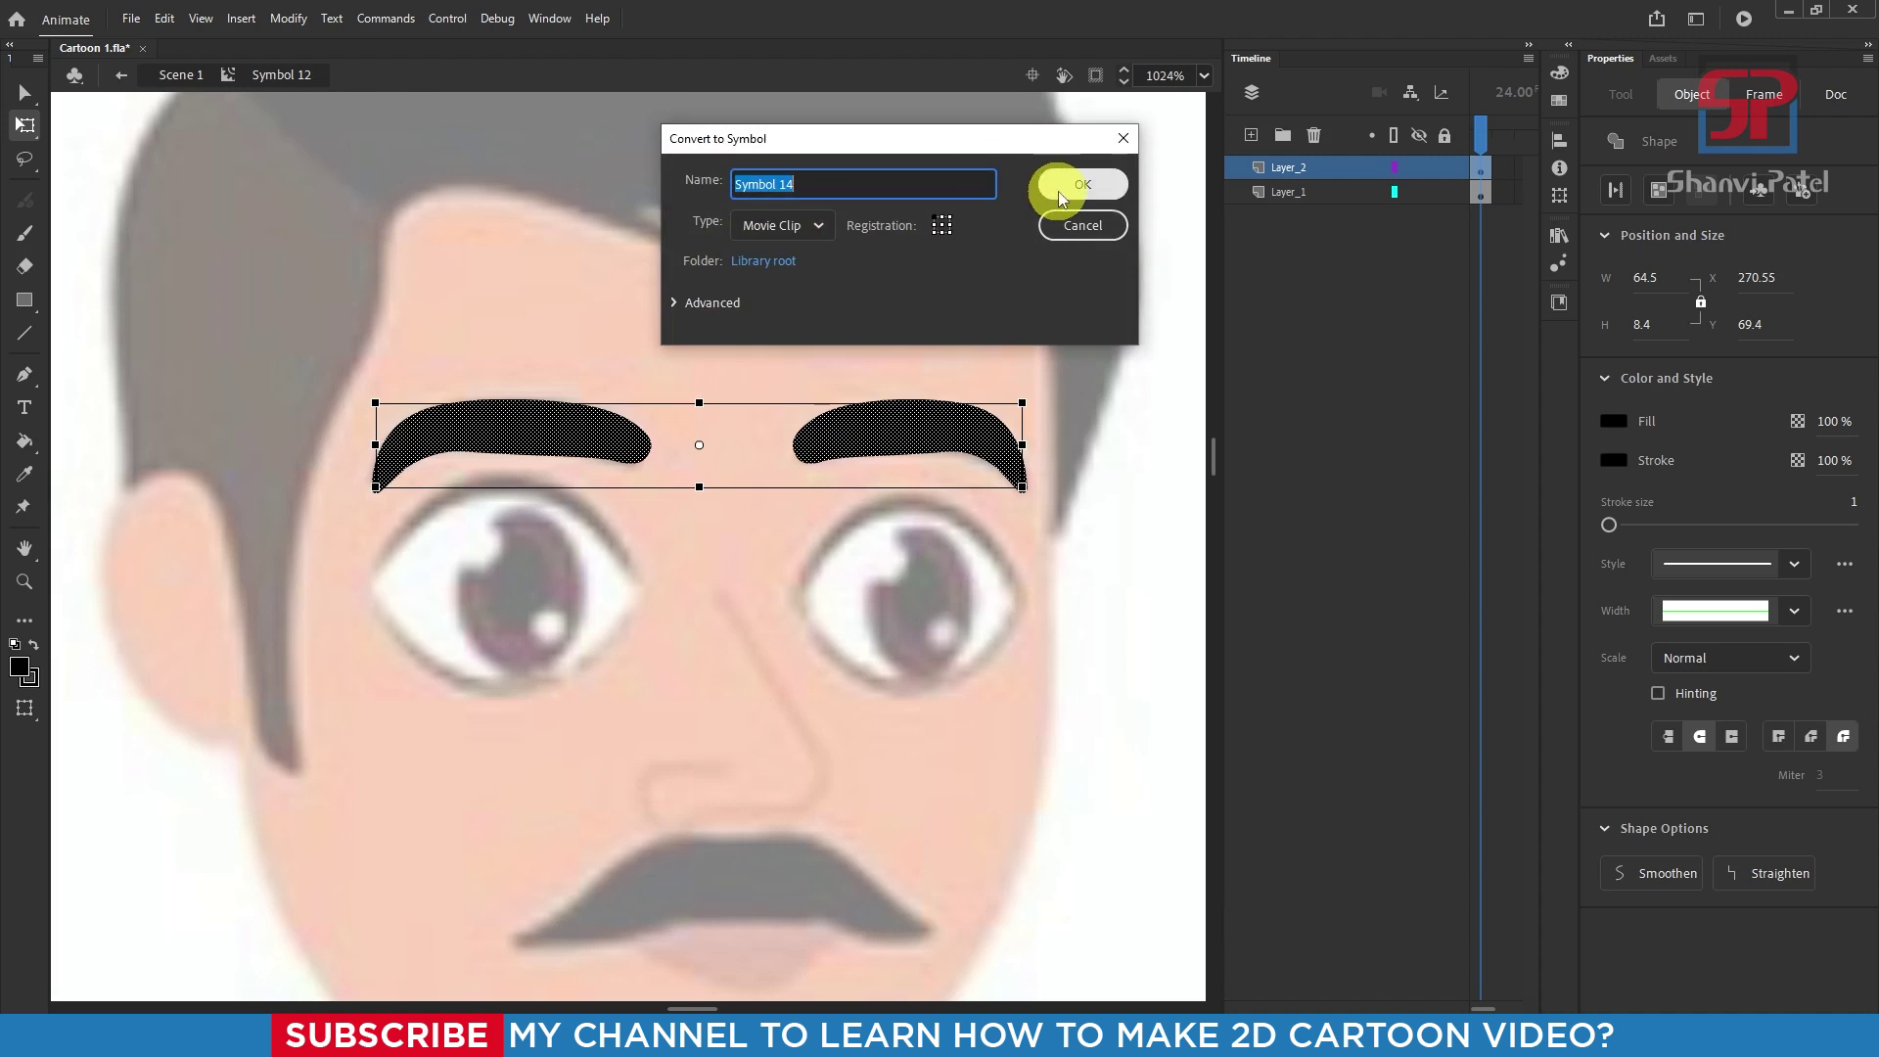
click(1058, 193)
click(1077, 662)
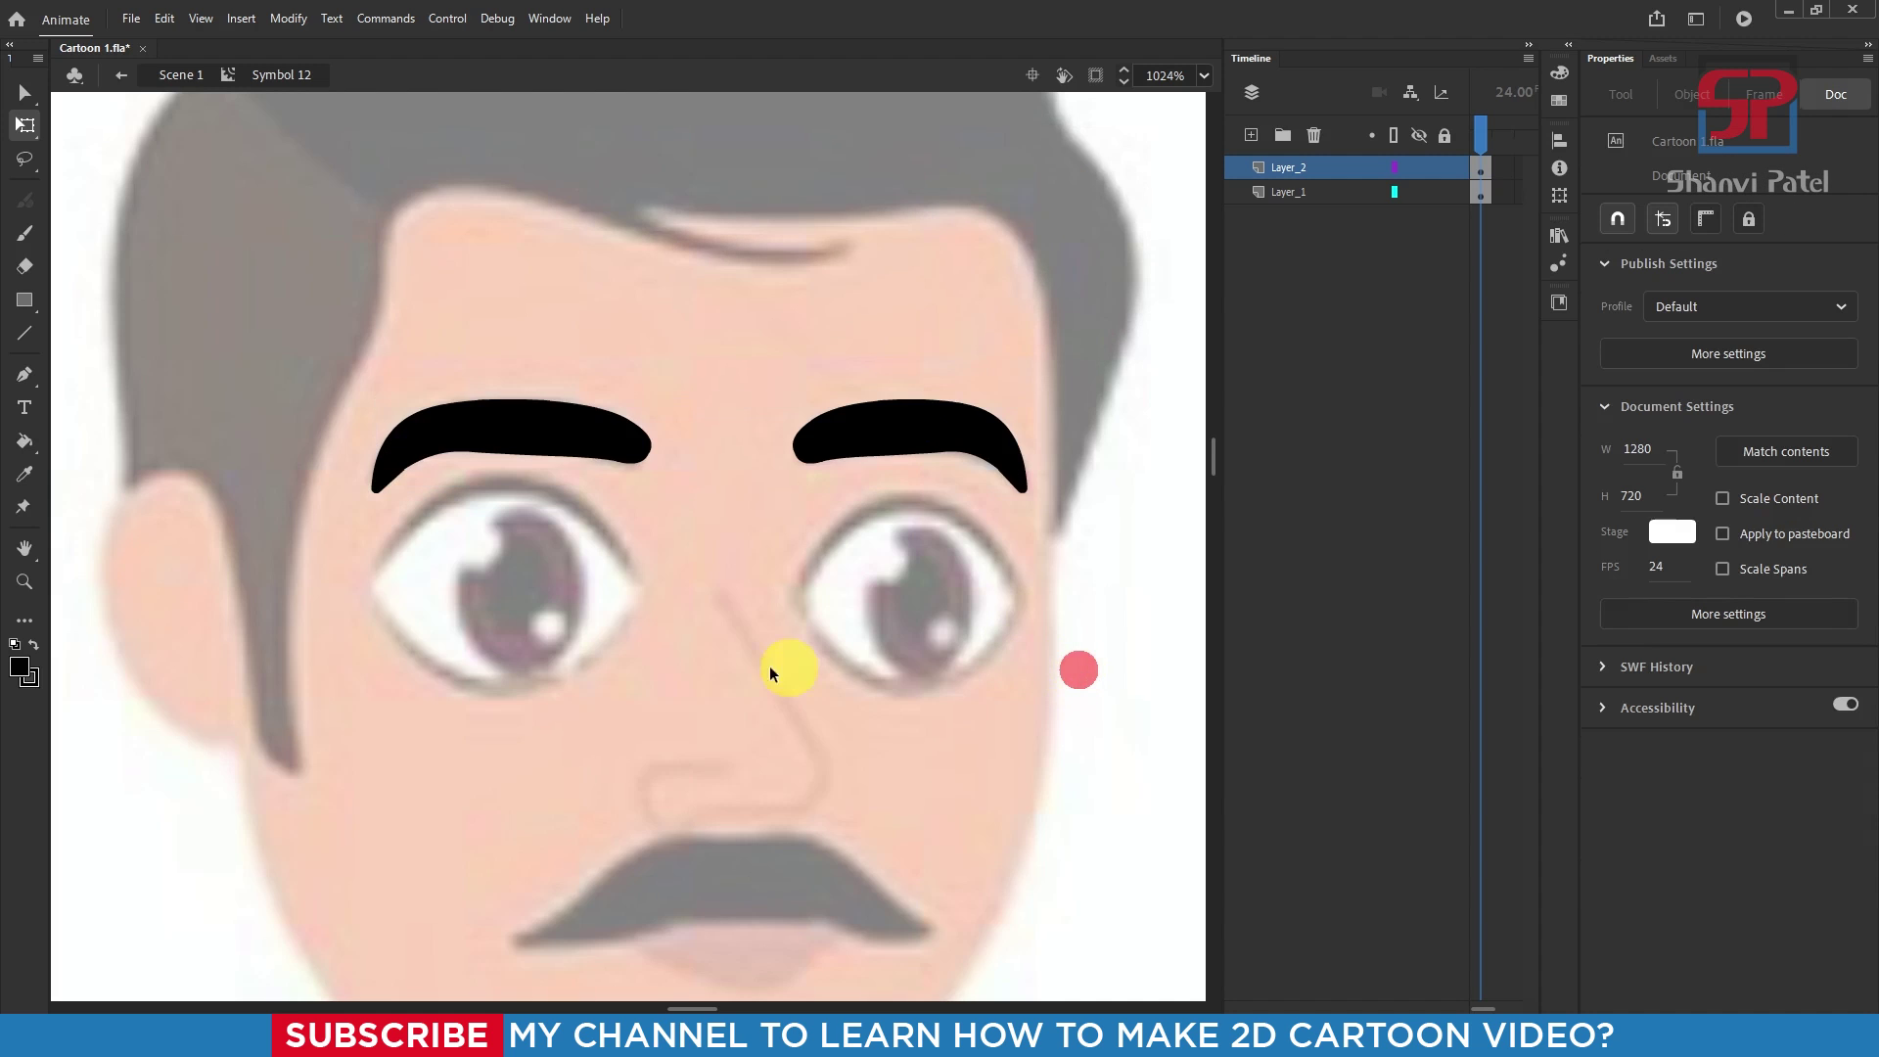
Step: Start the left eye outline with the Pen tool, curving from the outer corner to the middle of the upper lid
mouse_move(769, 666)
mouse_down()
mouse_move(773, 559)
mouse_move(807, 609)
mouse_up()
scroll(658, 544, up, 2)
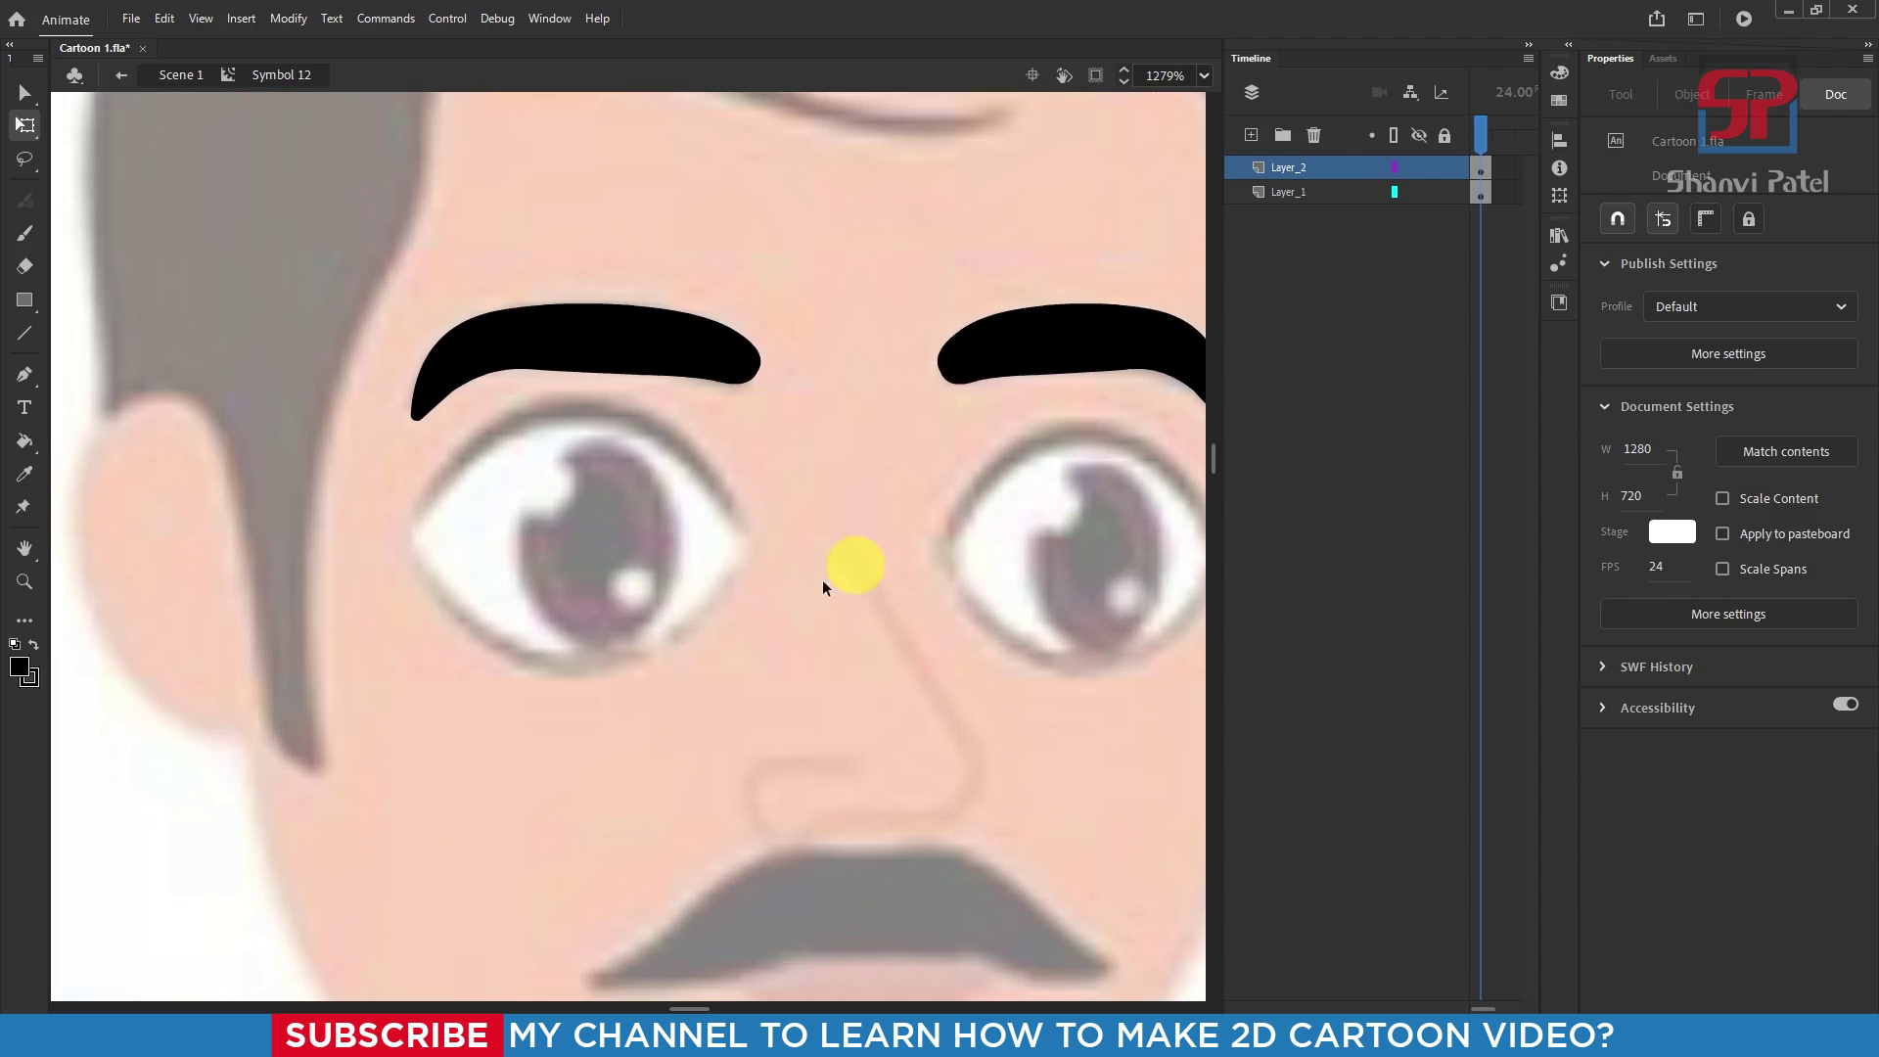
key(p)
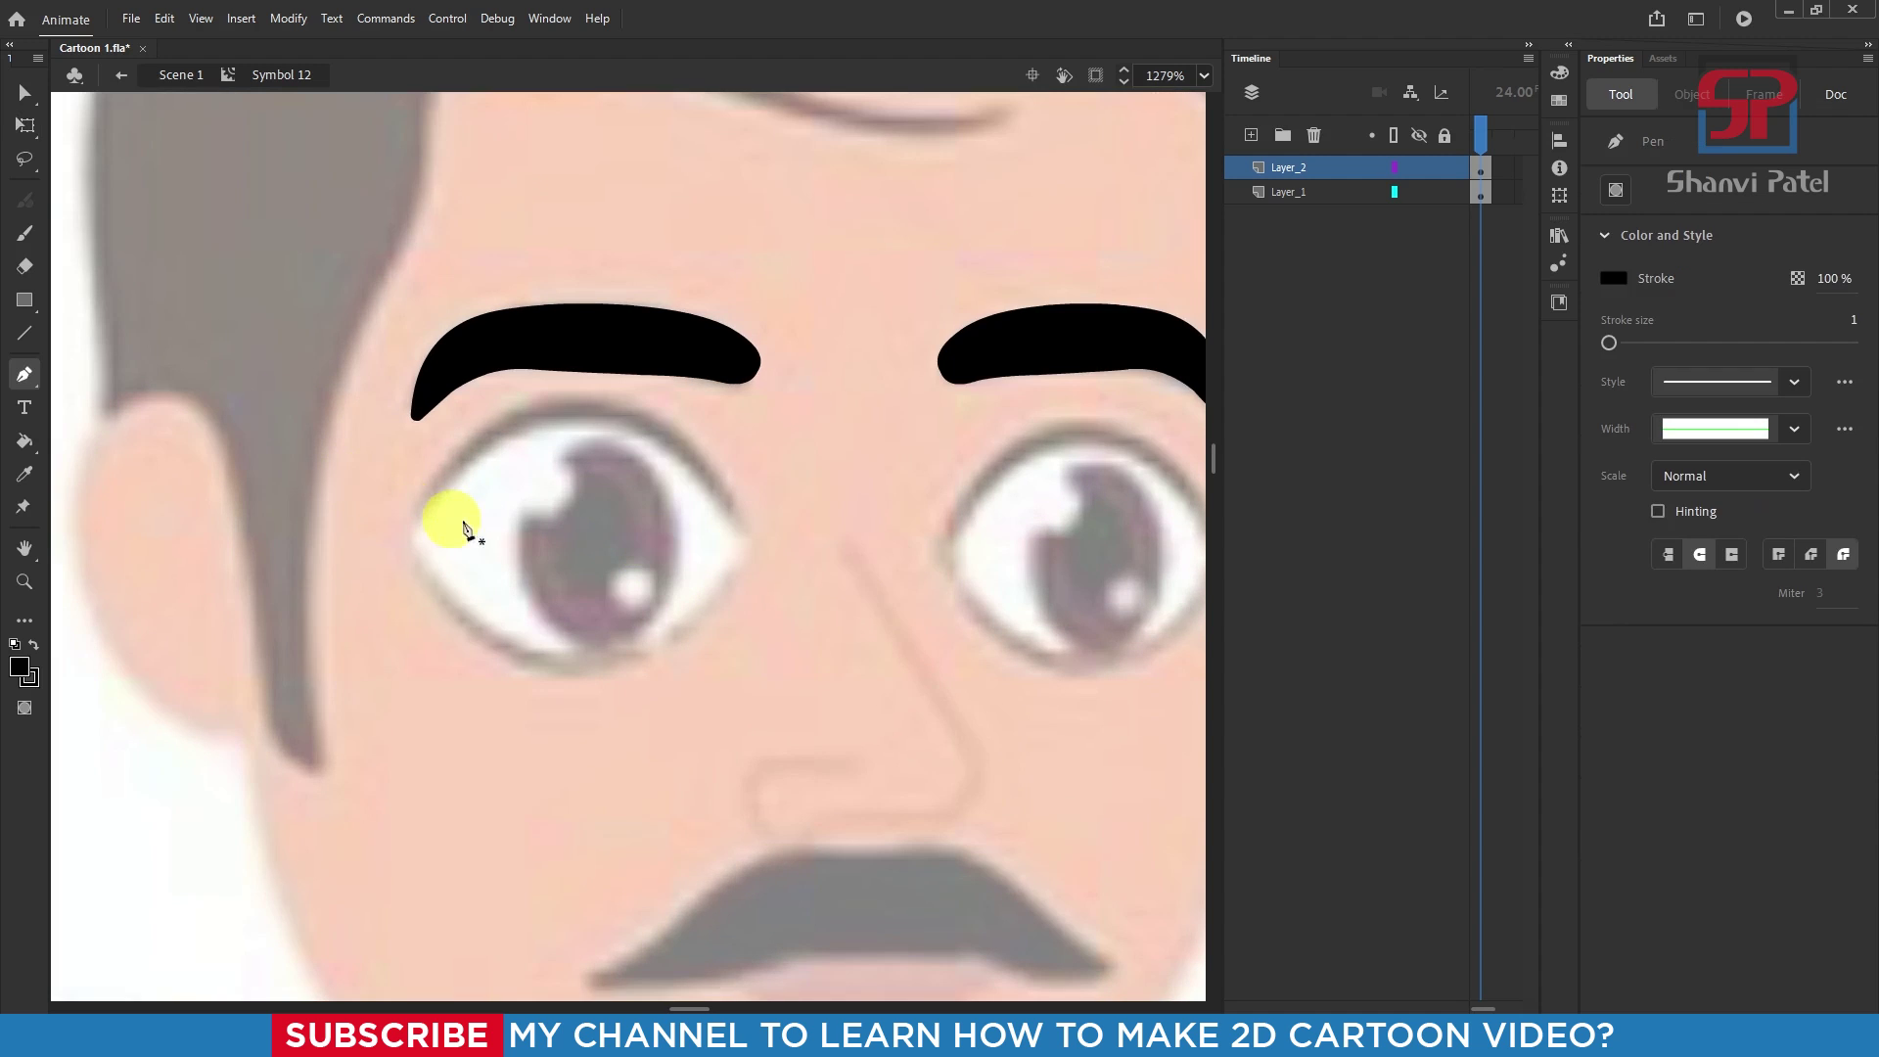
click(395, 540)
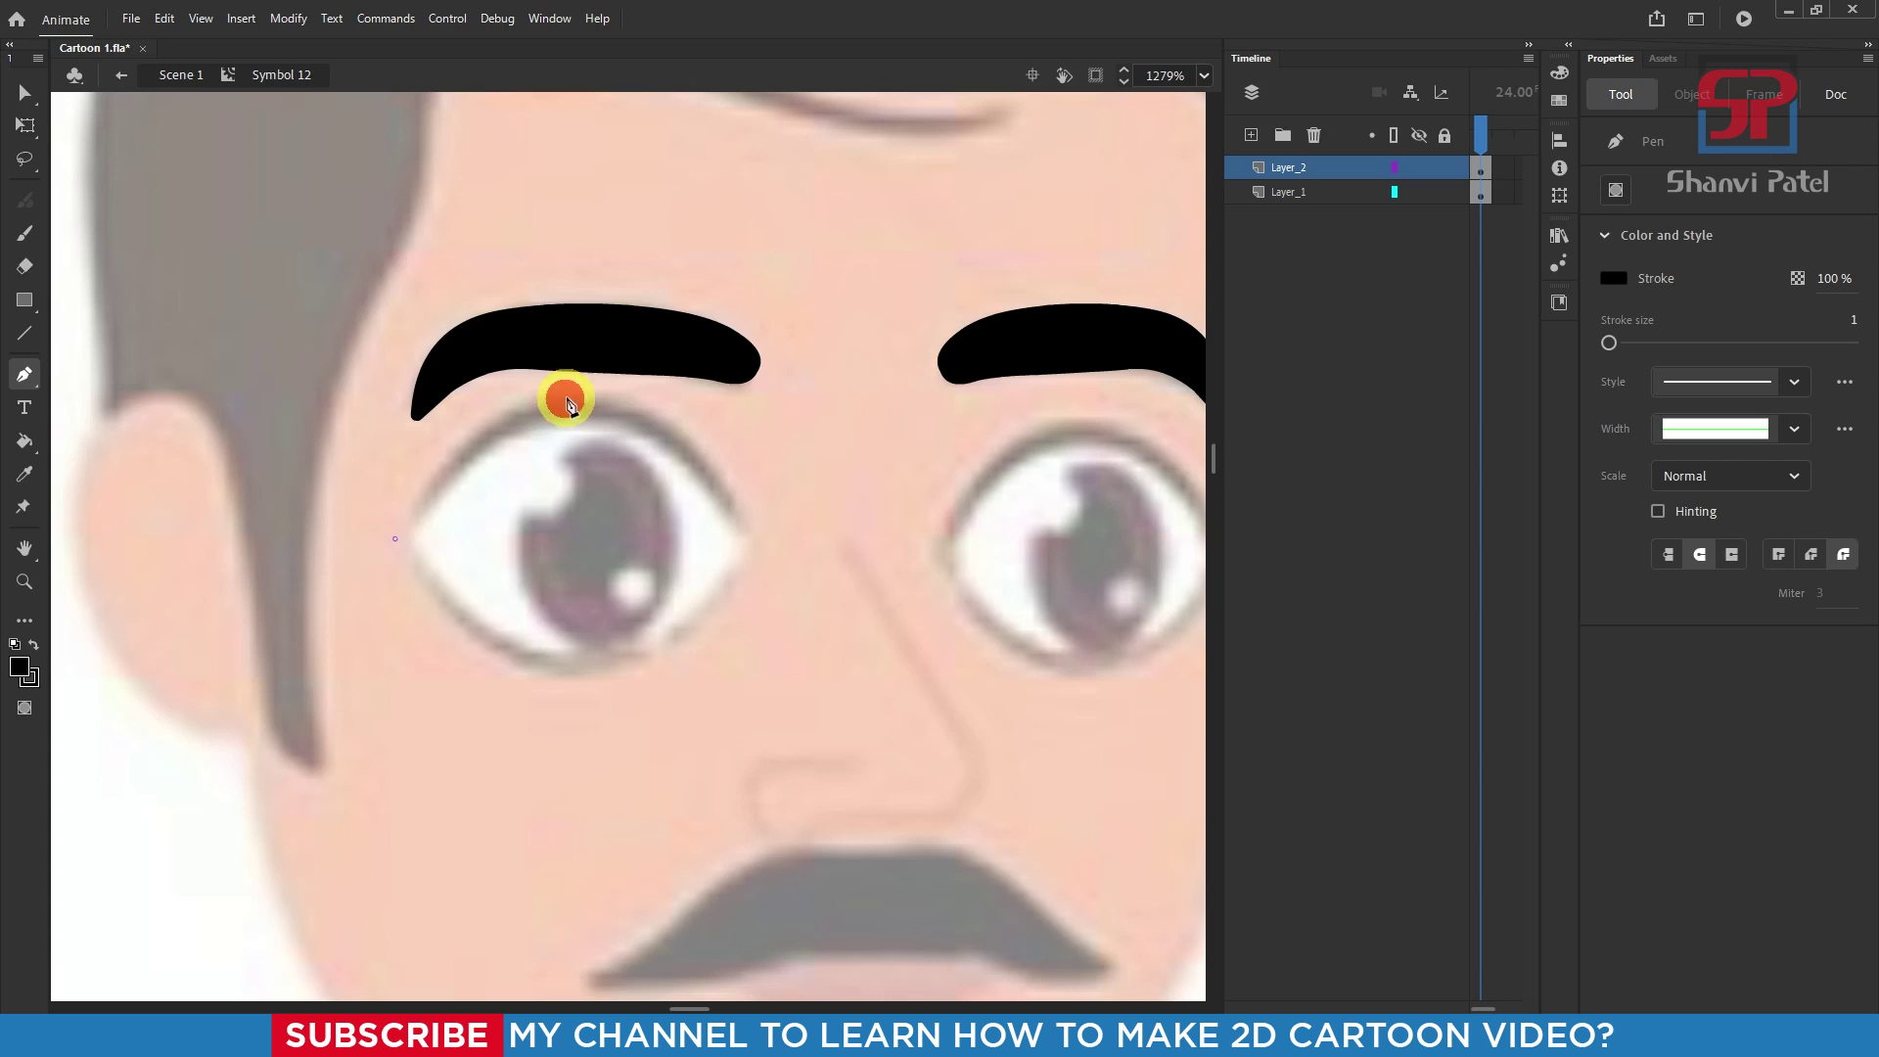
drag(564, 397, 684, 360)
key(ctrl+z)
click(398, 532)
drag(581, 414, 697, 411)
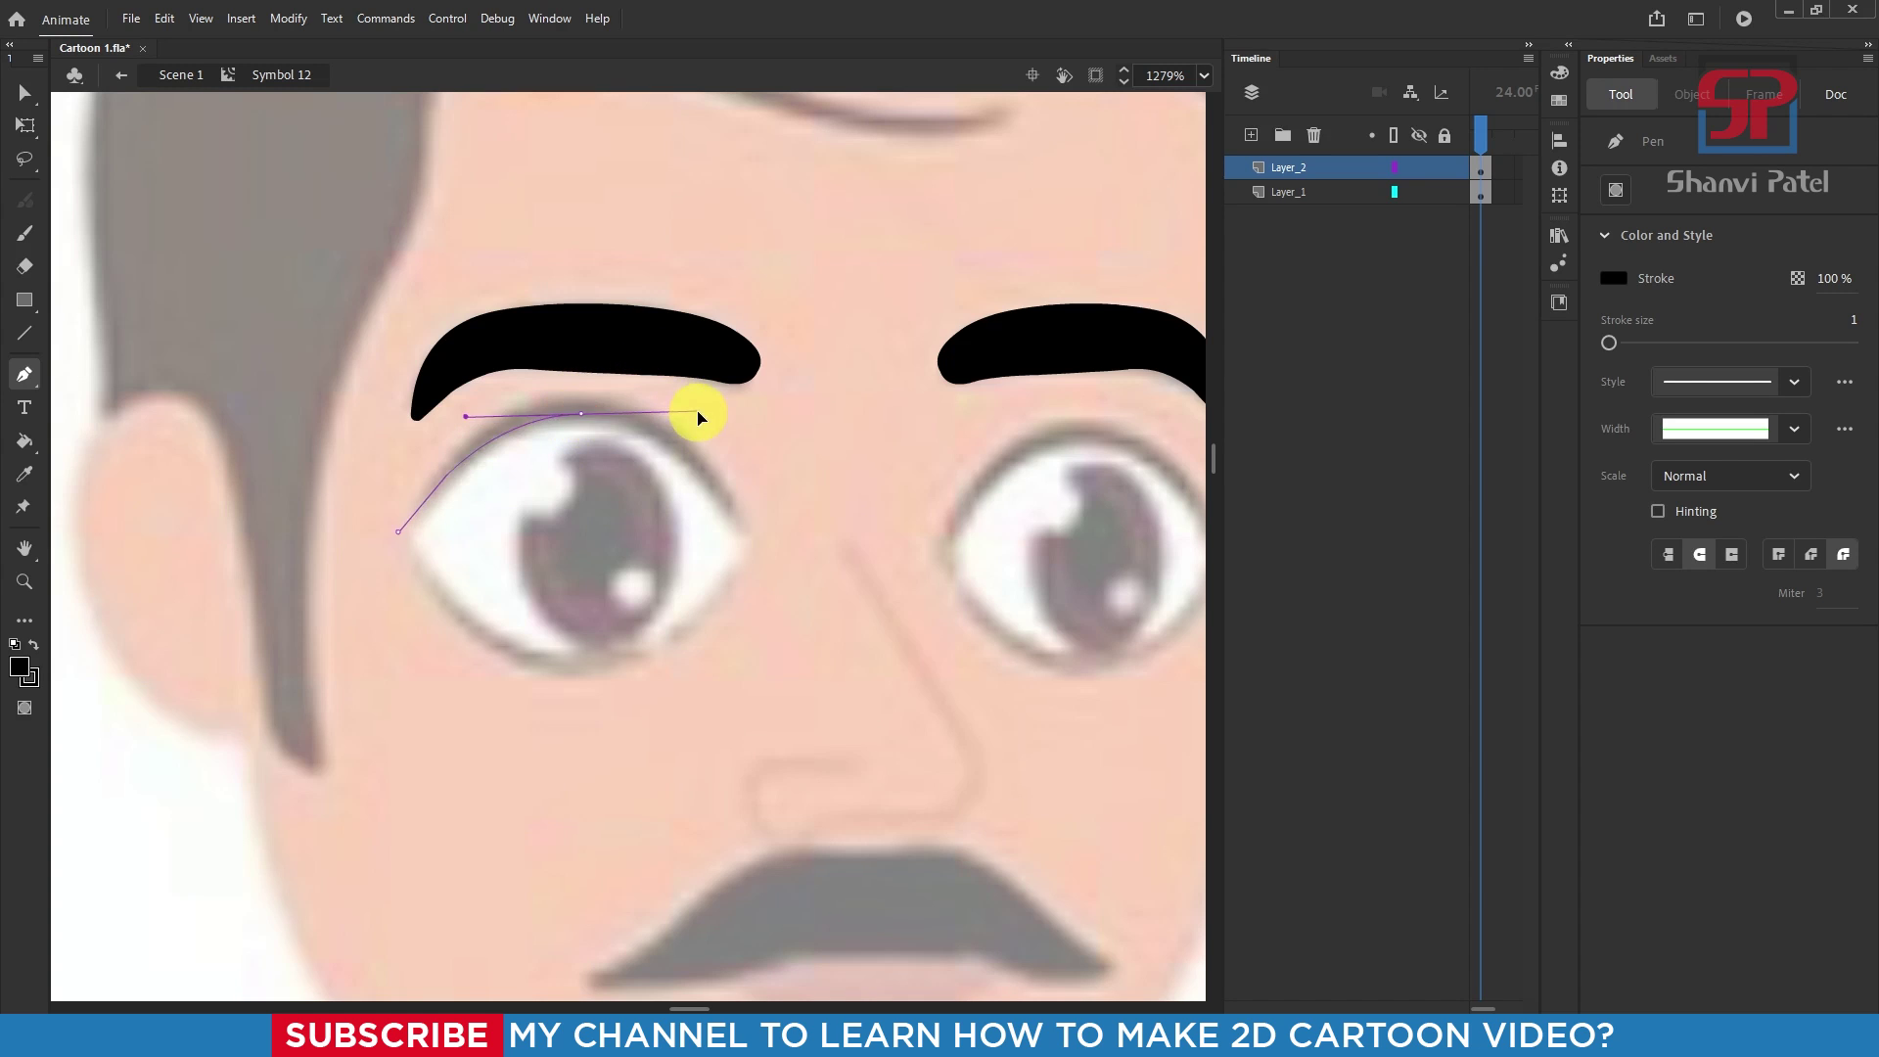
Step: Continue the left eye outline through a sharp inner corner and along the lower lid, closing it at the outer corner
drag(753, 543, 773, 566)
drag(600, 662, 469, 662)
key(ctrl+z)
click(753, 542)
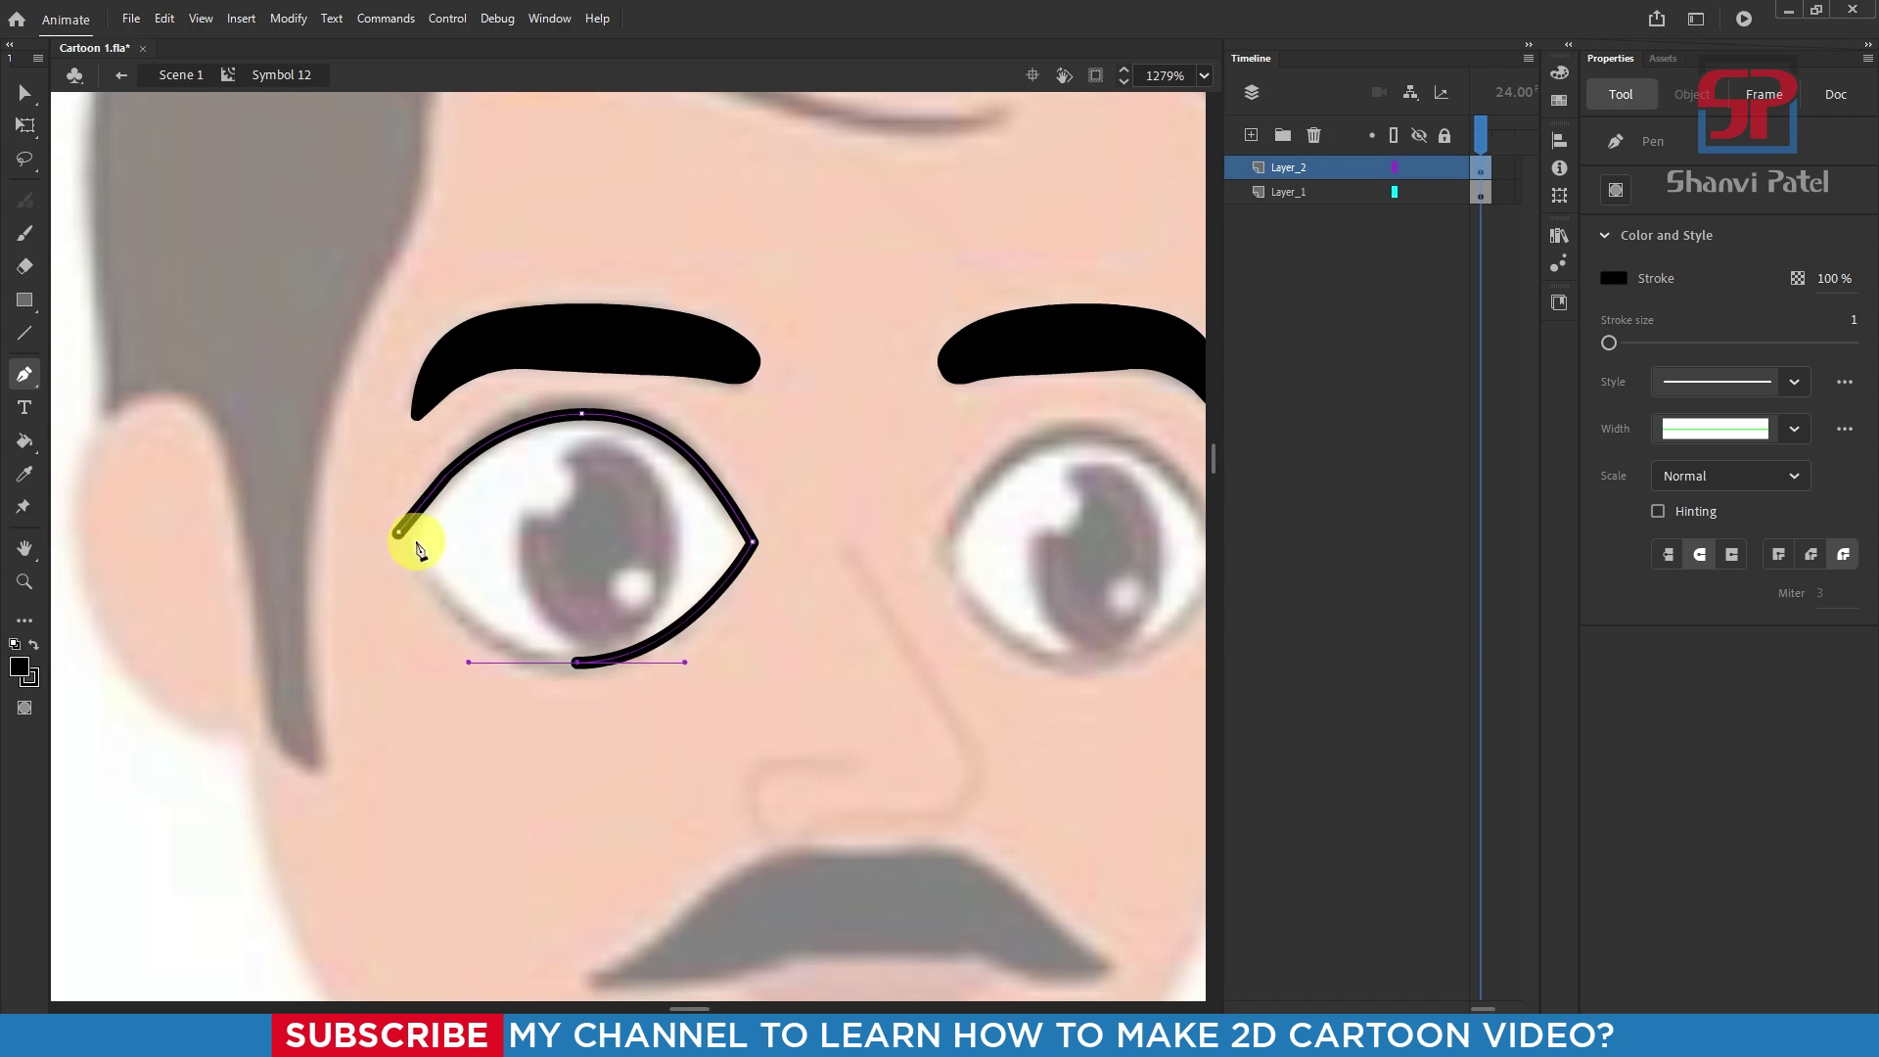
click(398, 533)
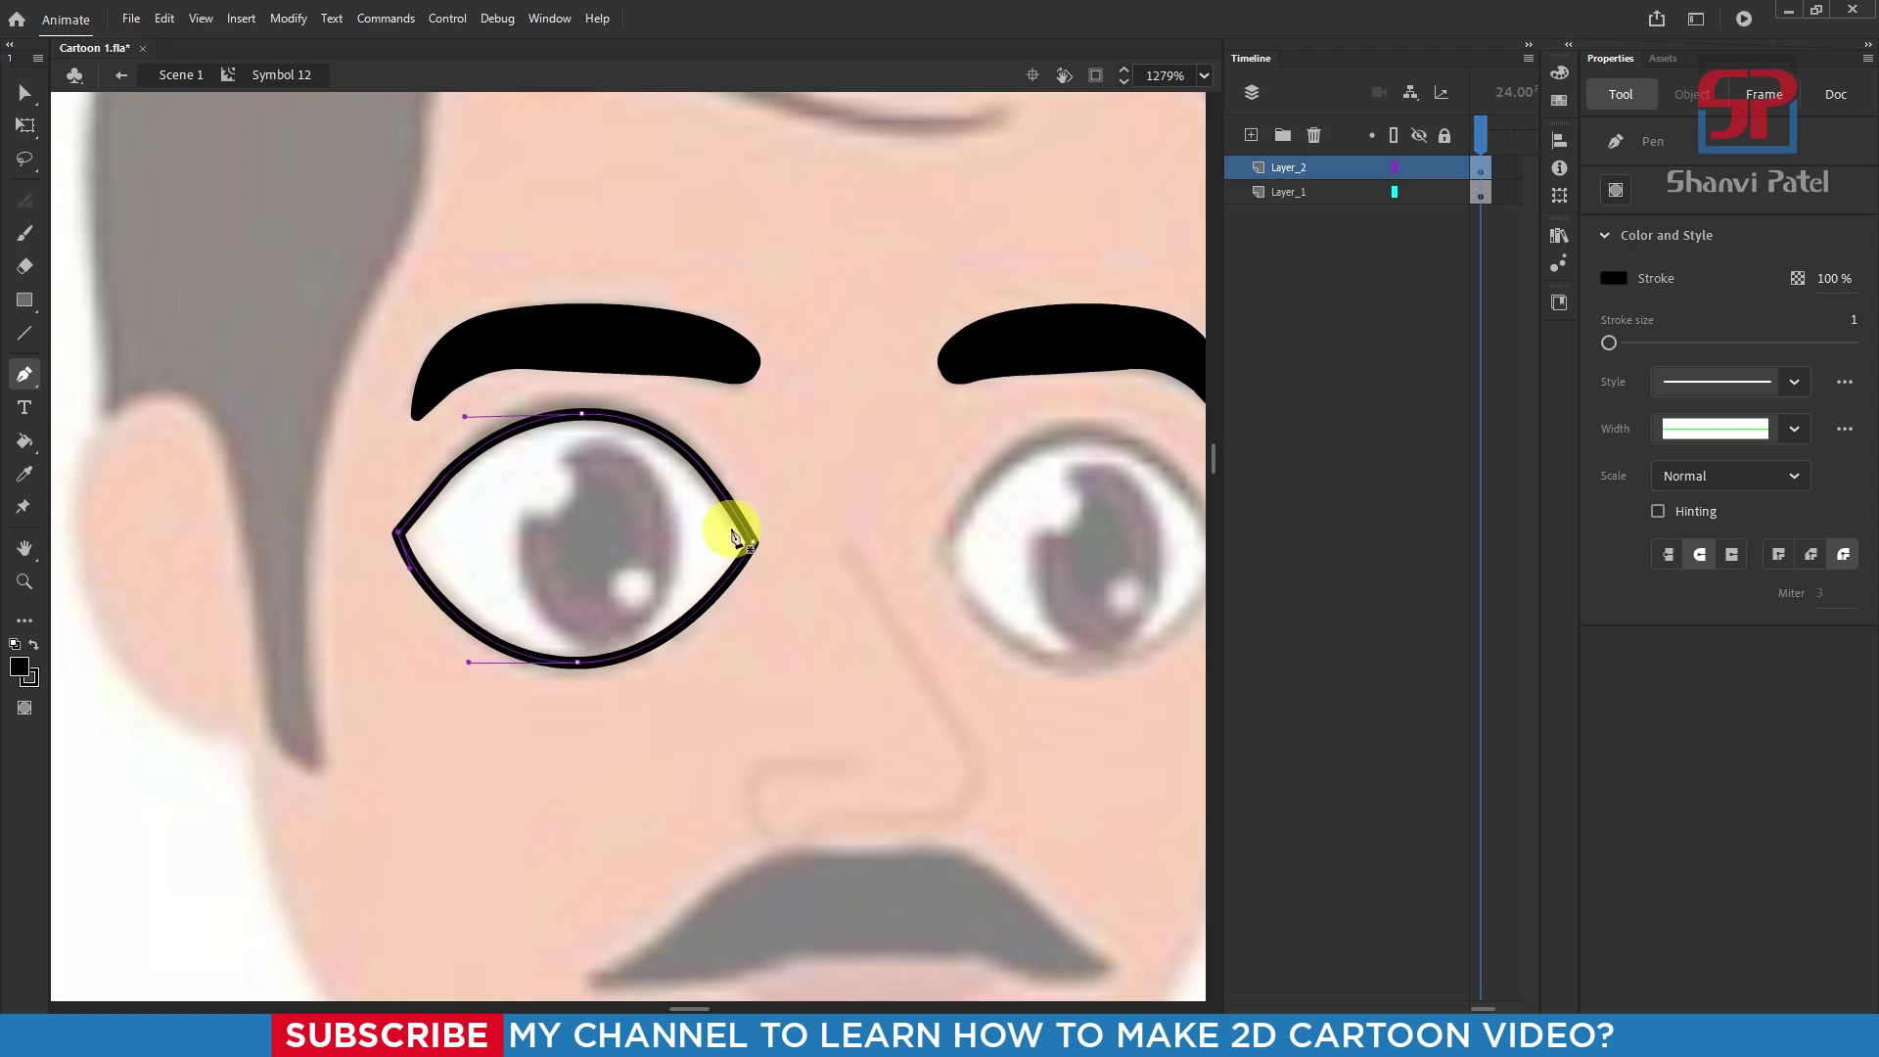
Step: Add the Width tool to the toolbar and close the collection of additional tools
drag(966, 579, 853, 568)
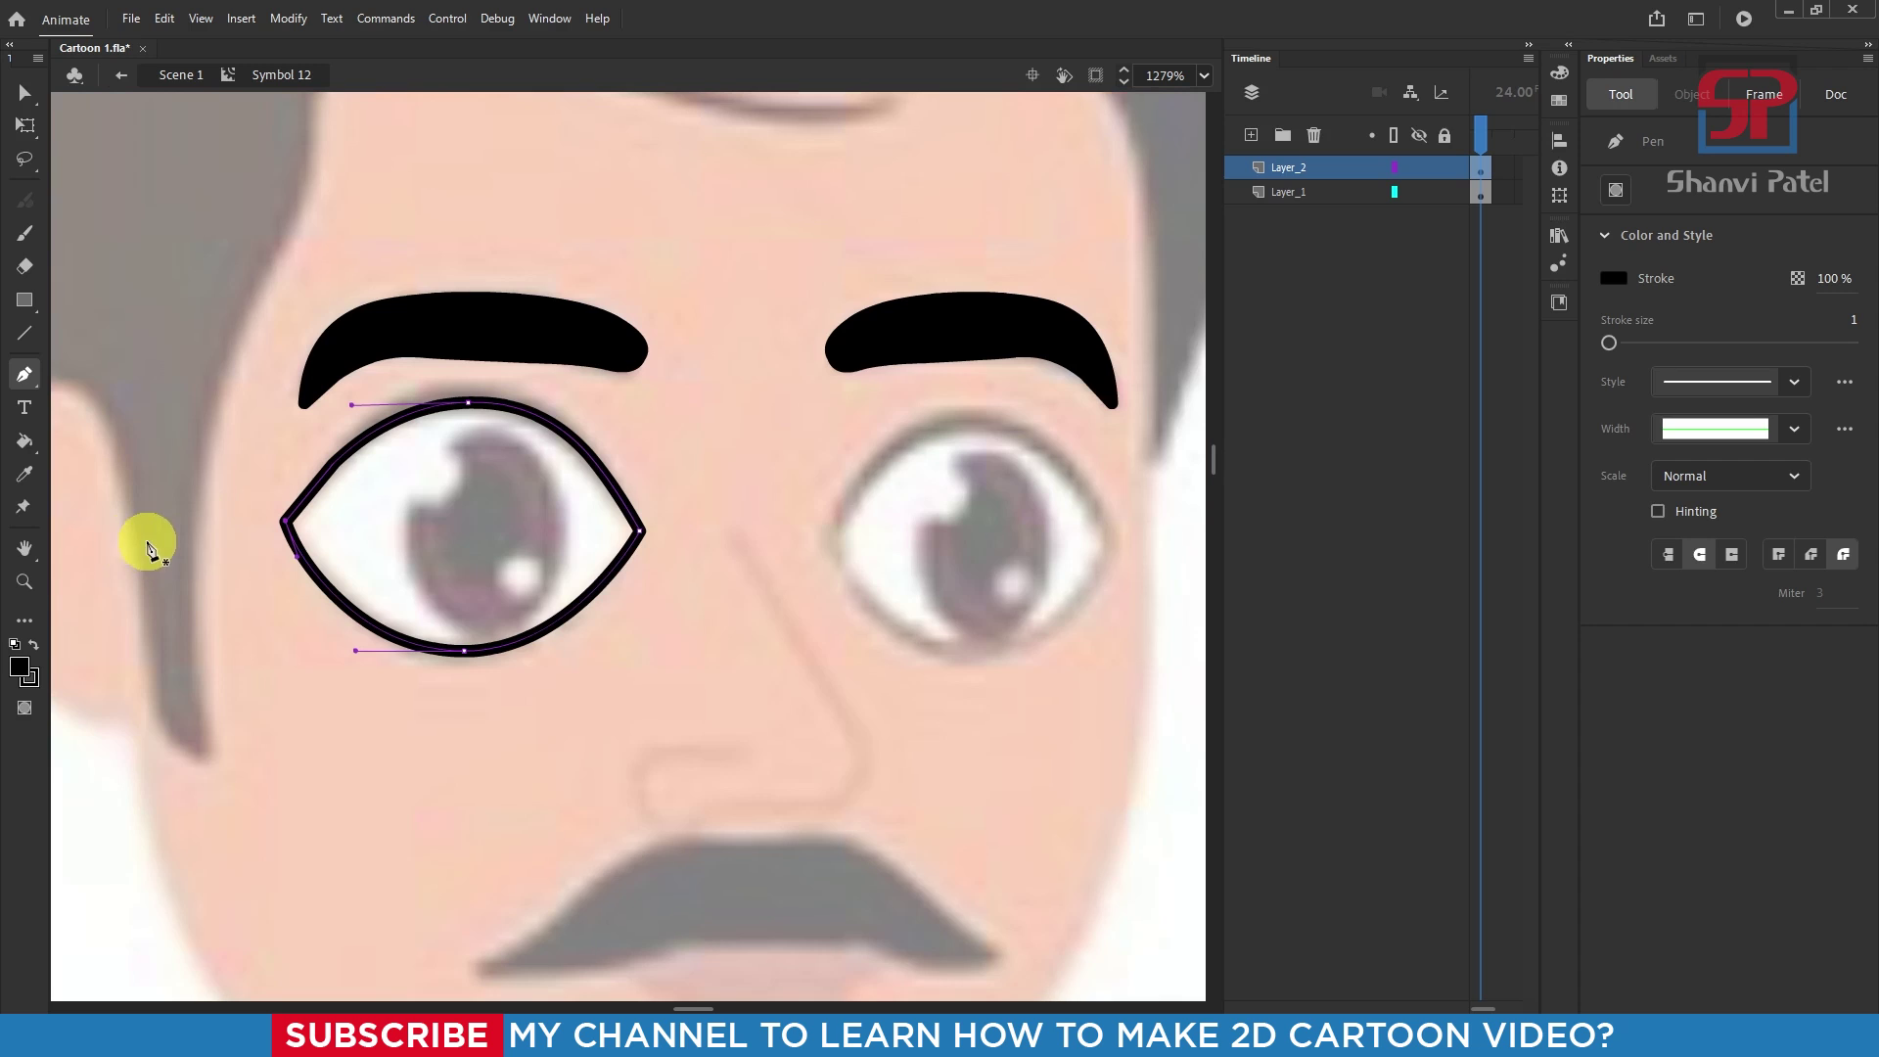
click(31, 622)
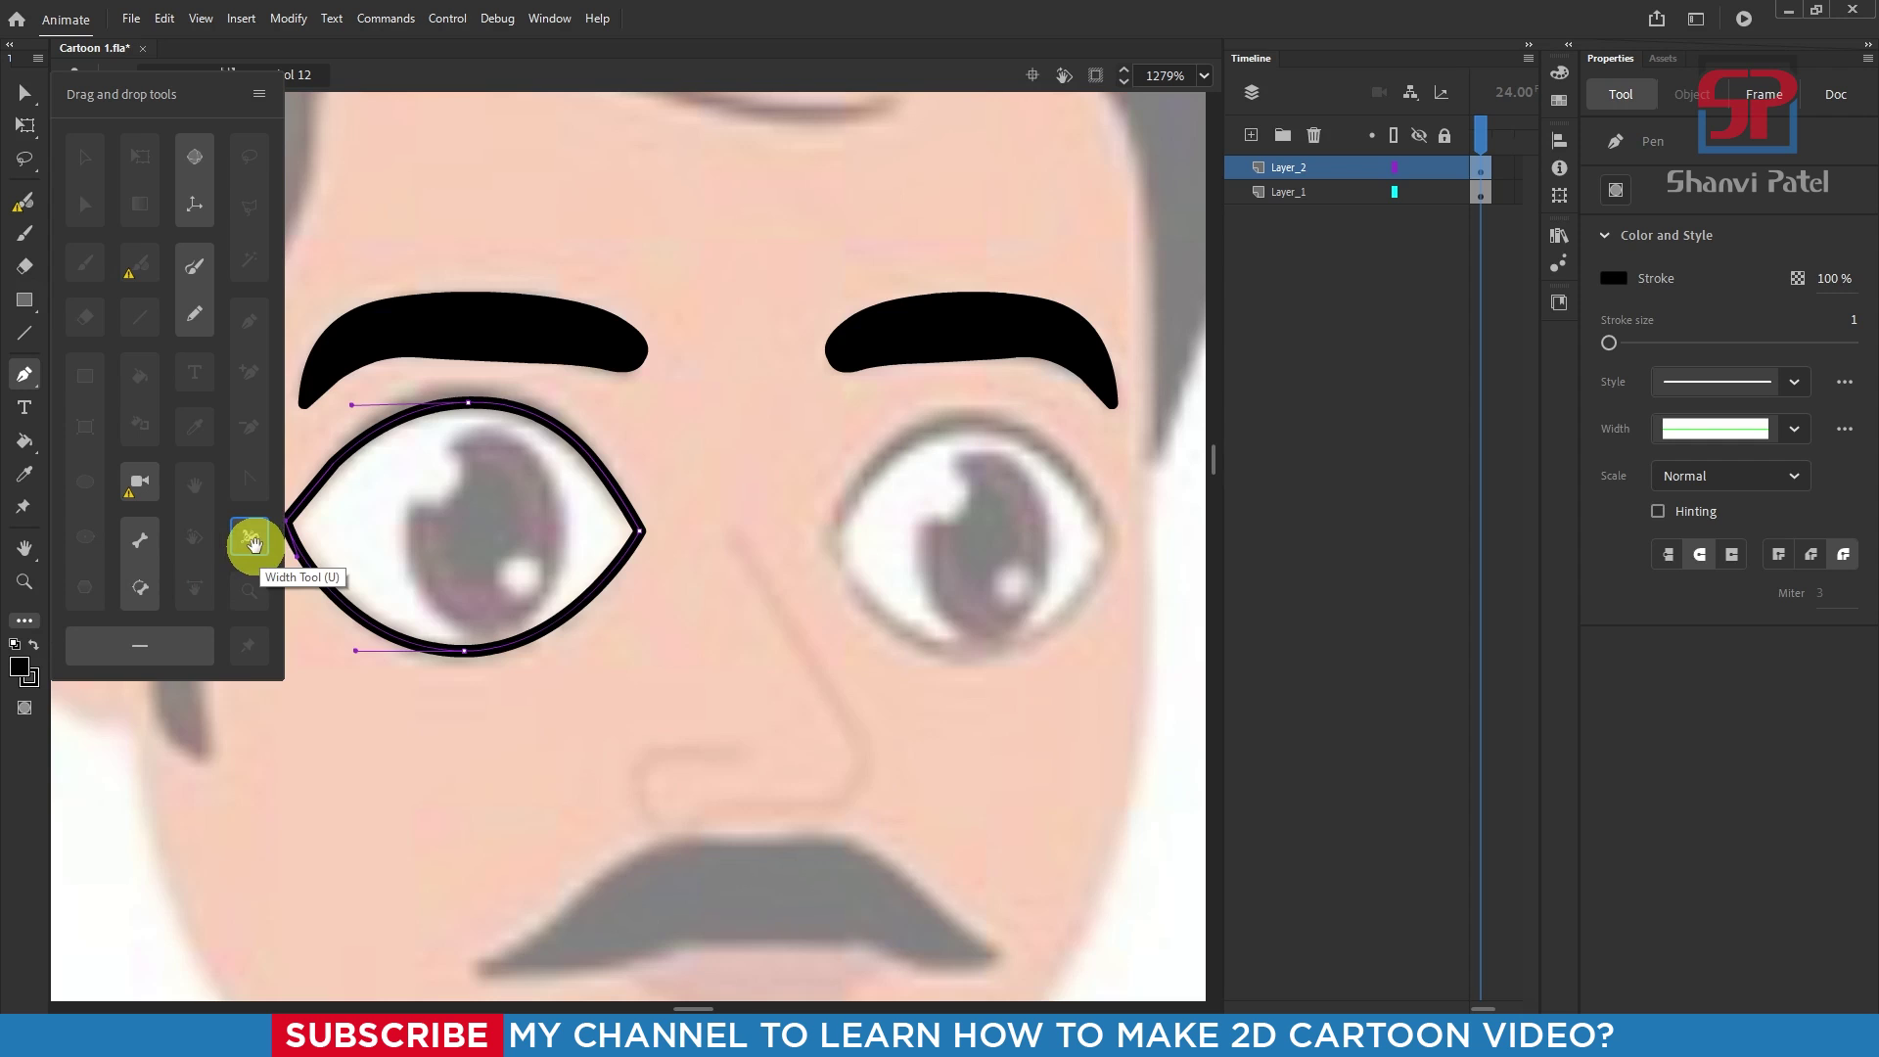
drag(252, 544, 26, 614)
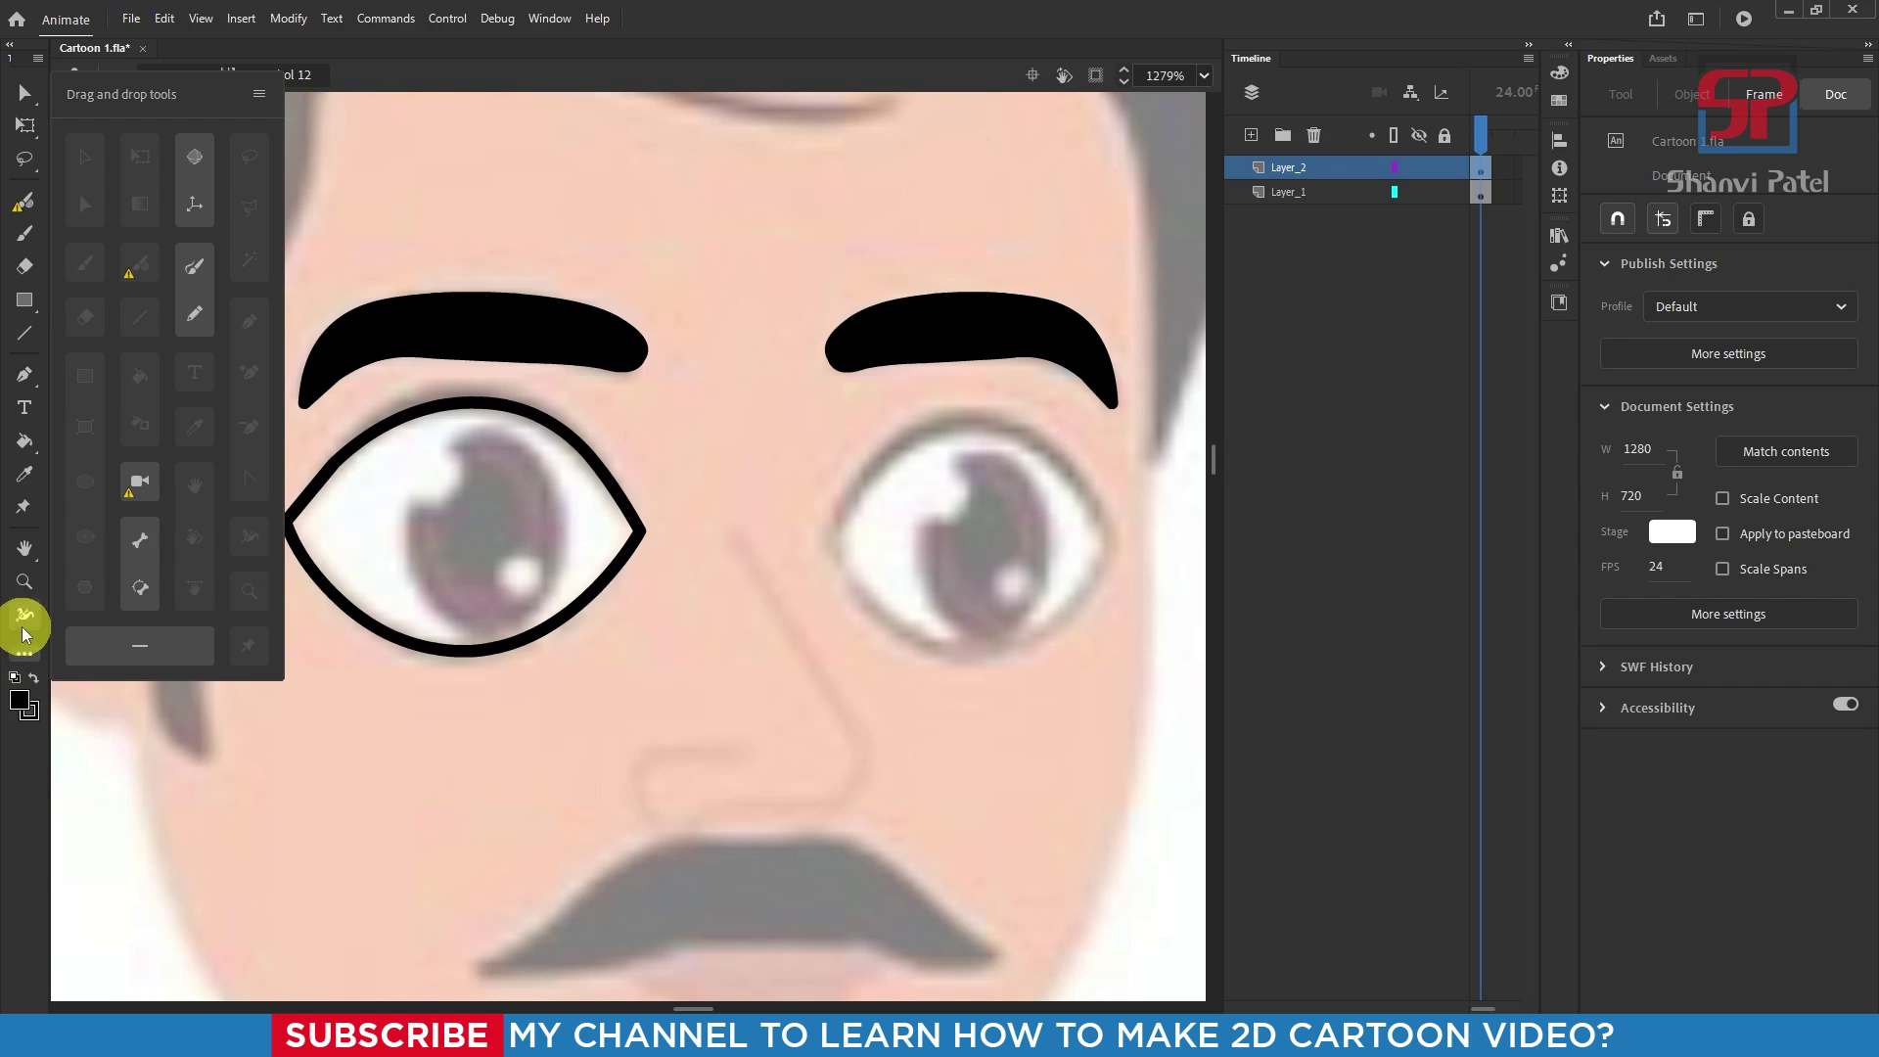
click(260, 94)
click(324, 177)
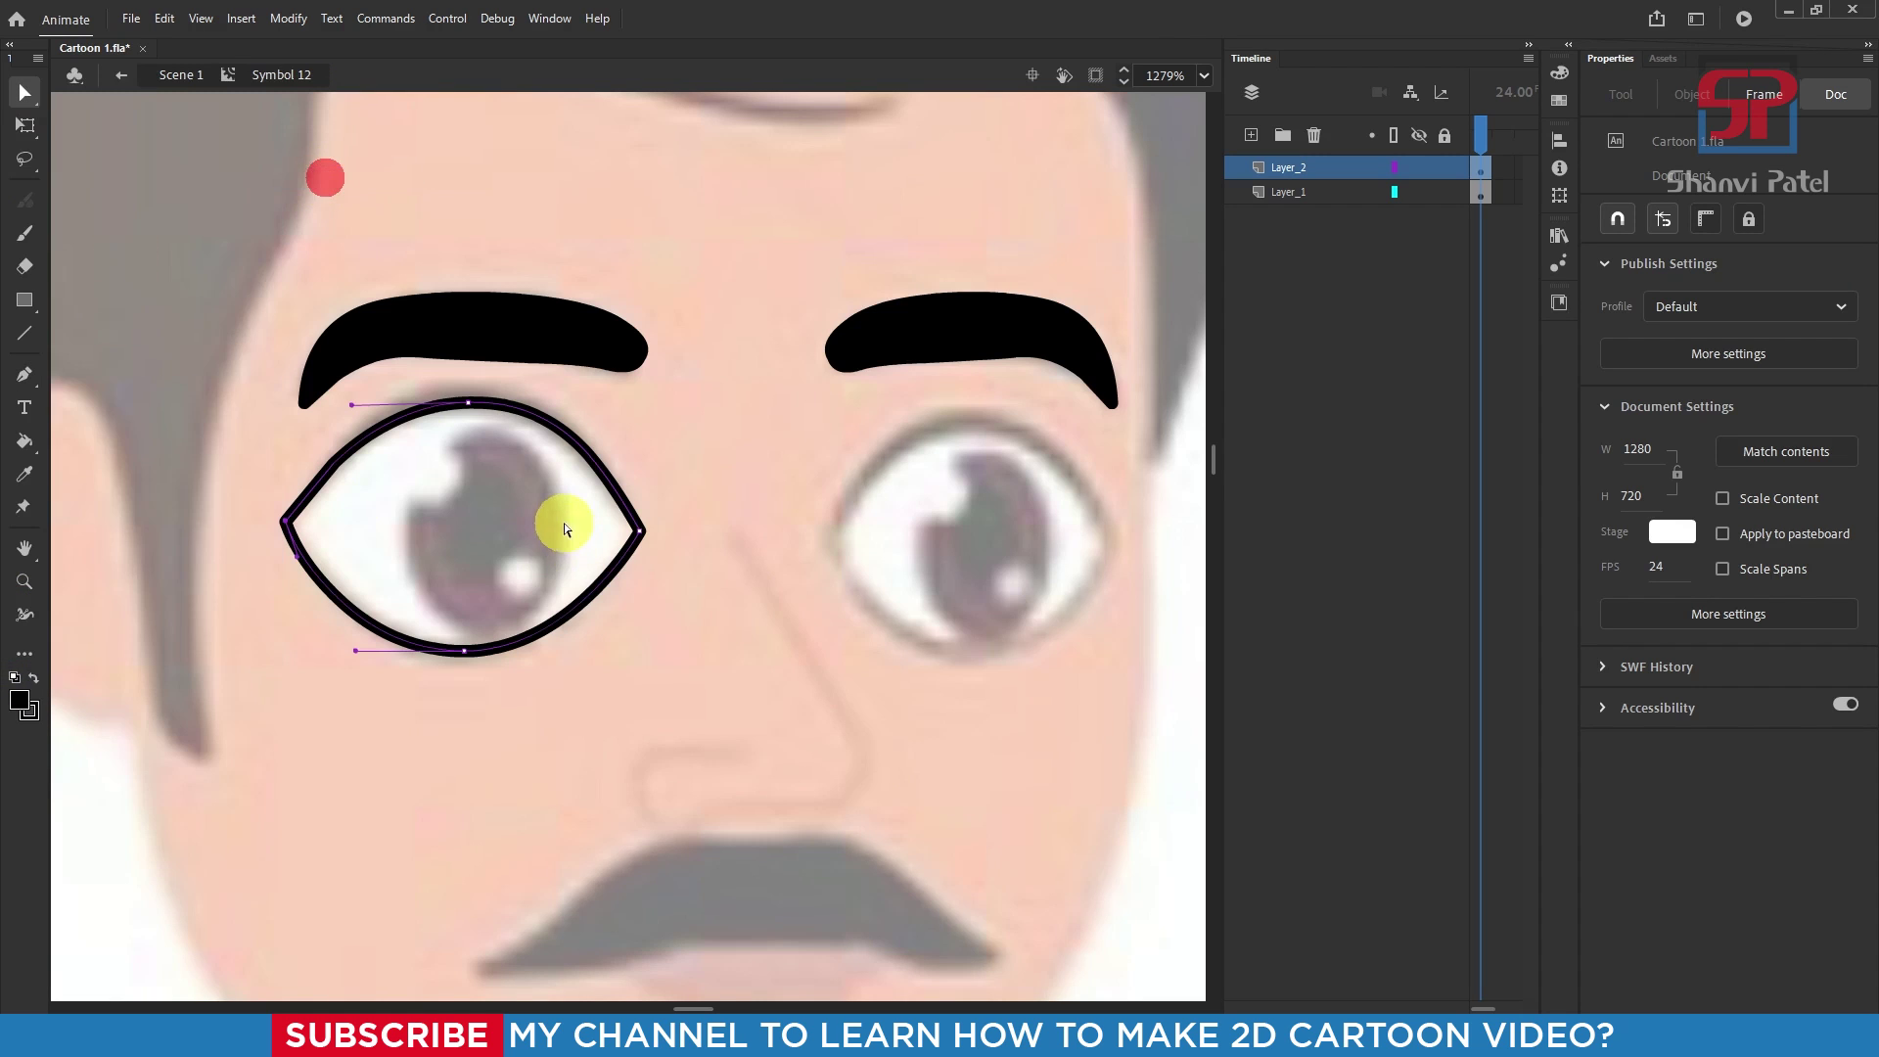
Step: Vary the left eye outline's stroke with the Width tool, thin at both corners and thicker mid-way along the upper and lower lids
scroll(411, 477, up, 3)
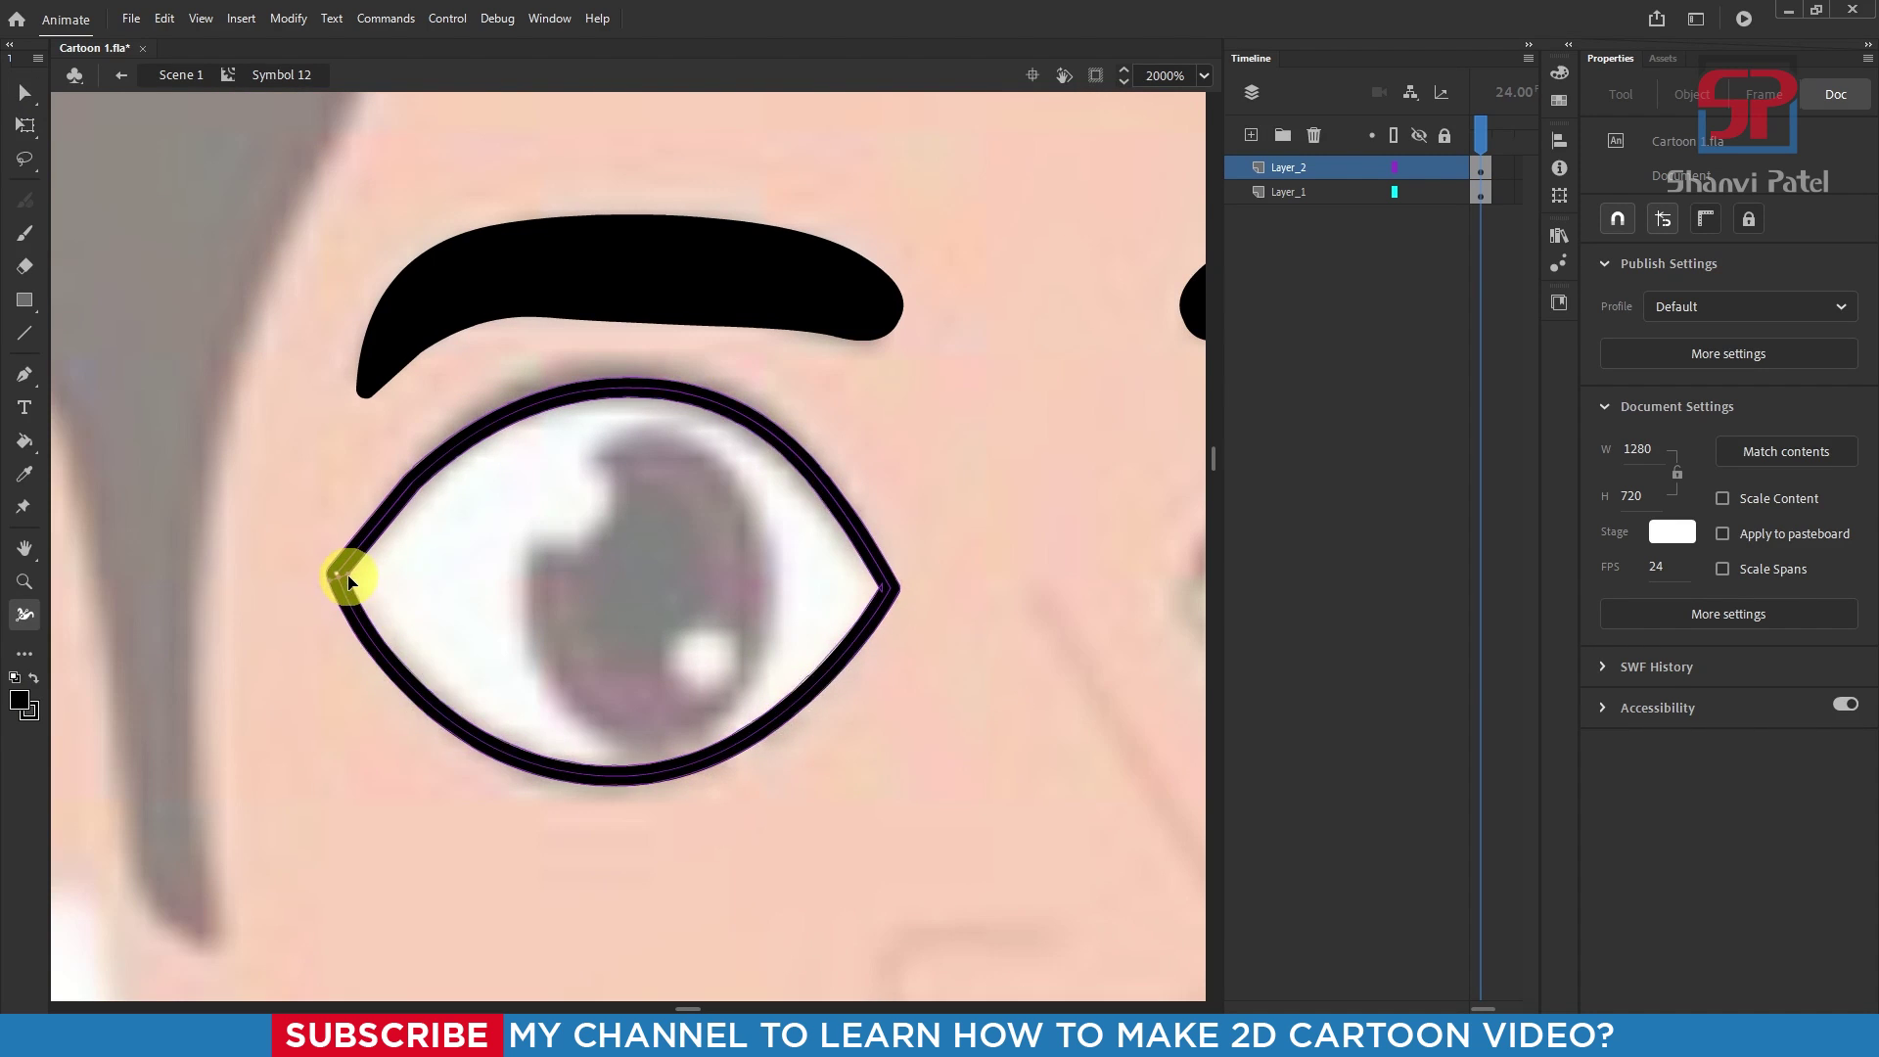
drag(347, 581, 352, 579)
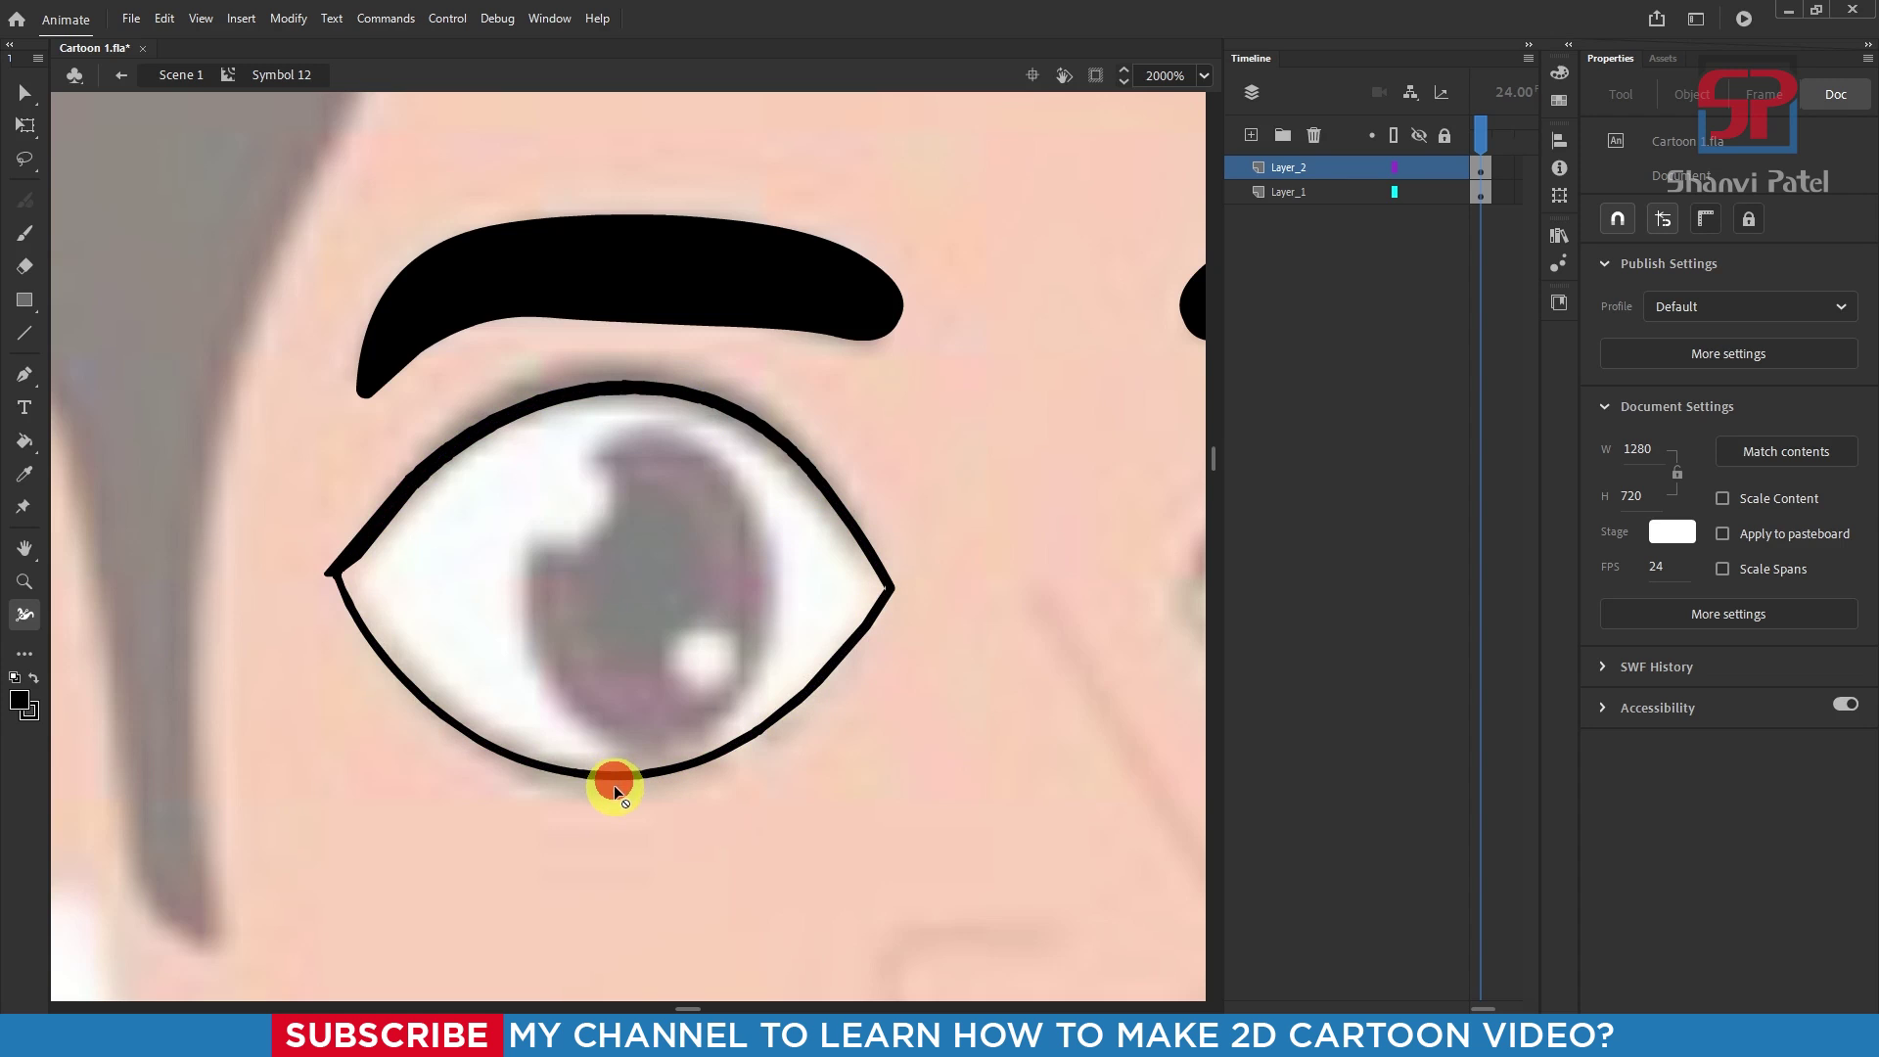
drag(607, 885, 632, 695)
click(652, 586)
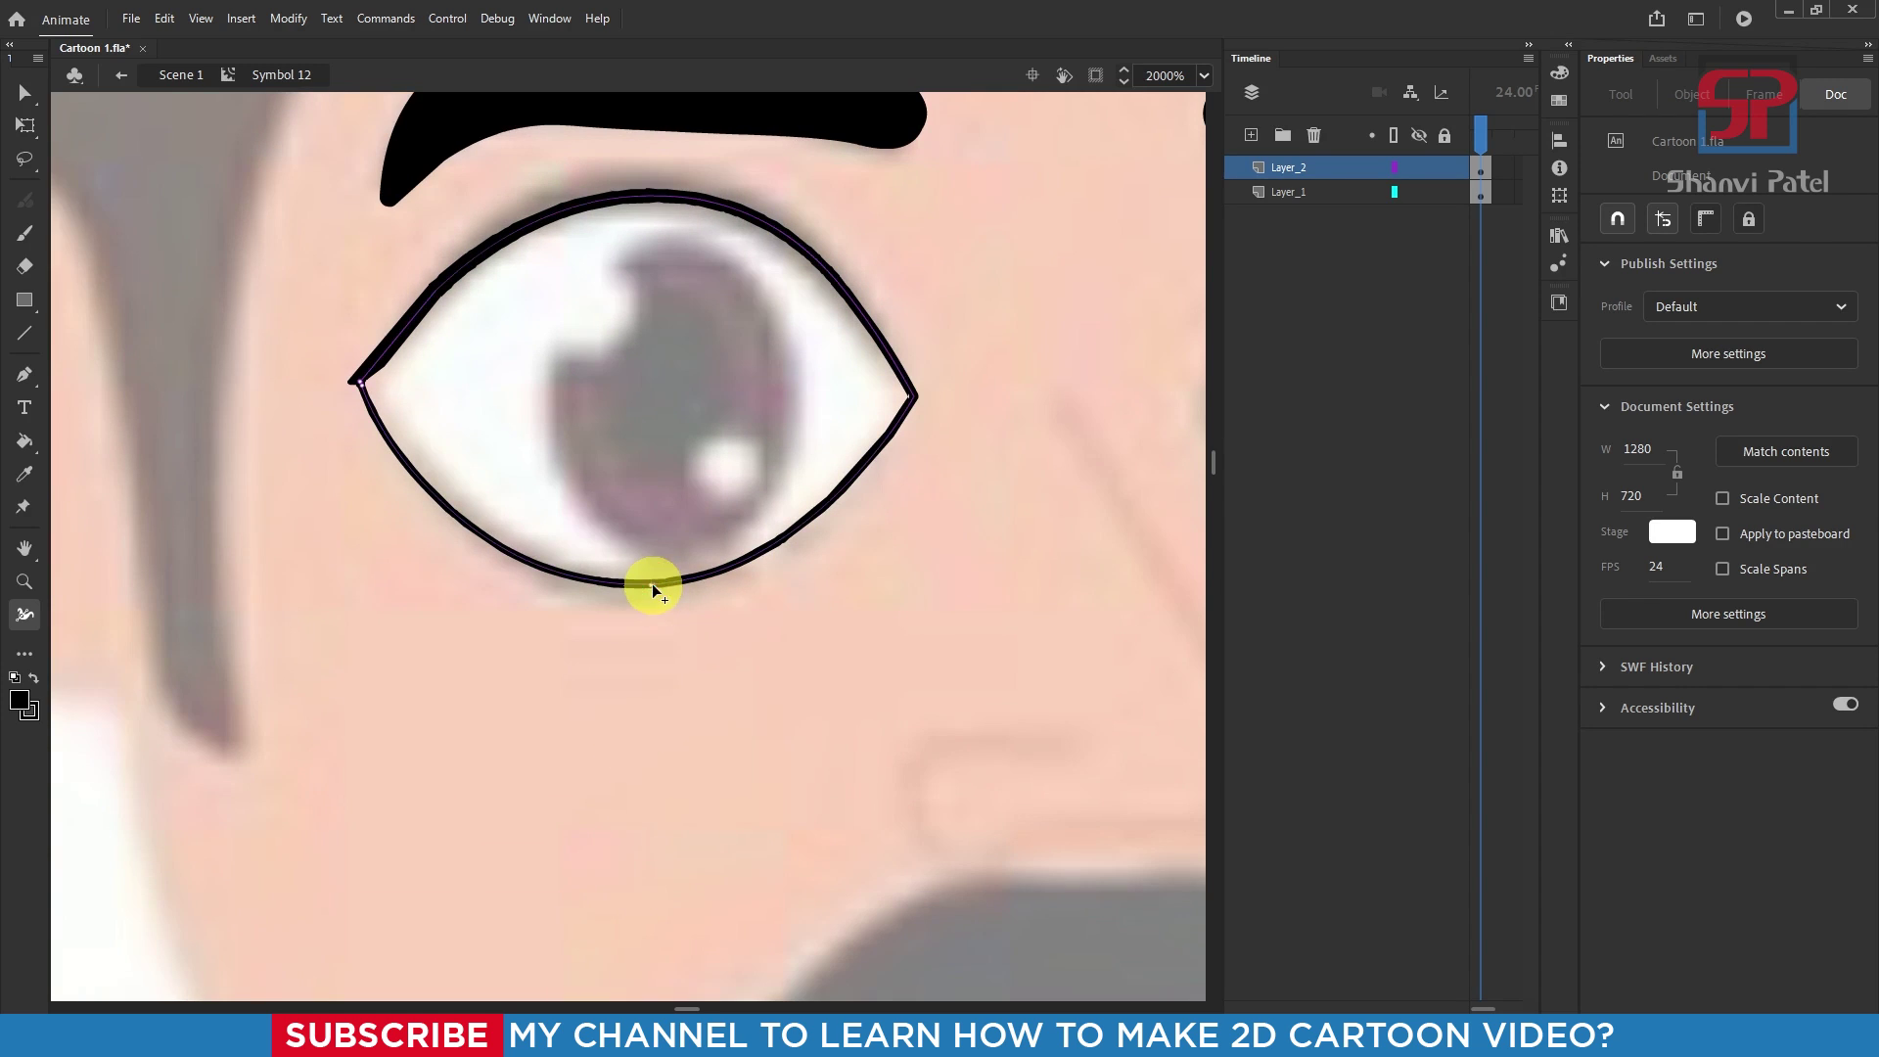
drag(651, 583, 658, 591)
drag(922, 396, 916, 397)
drag(388, 128, 460, 249)
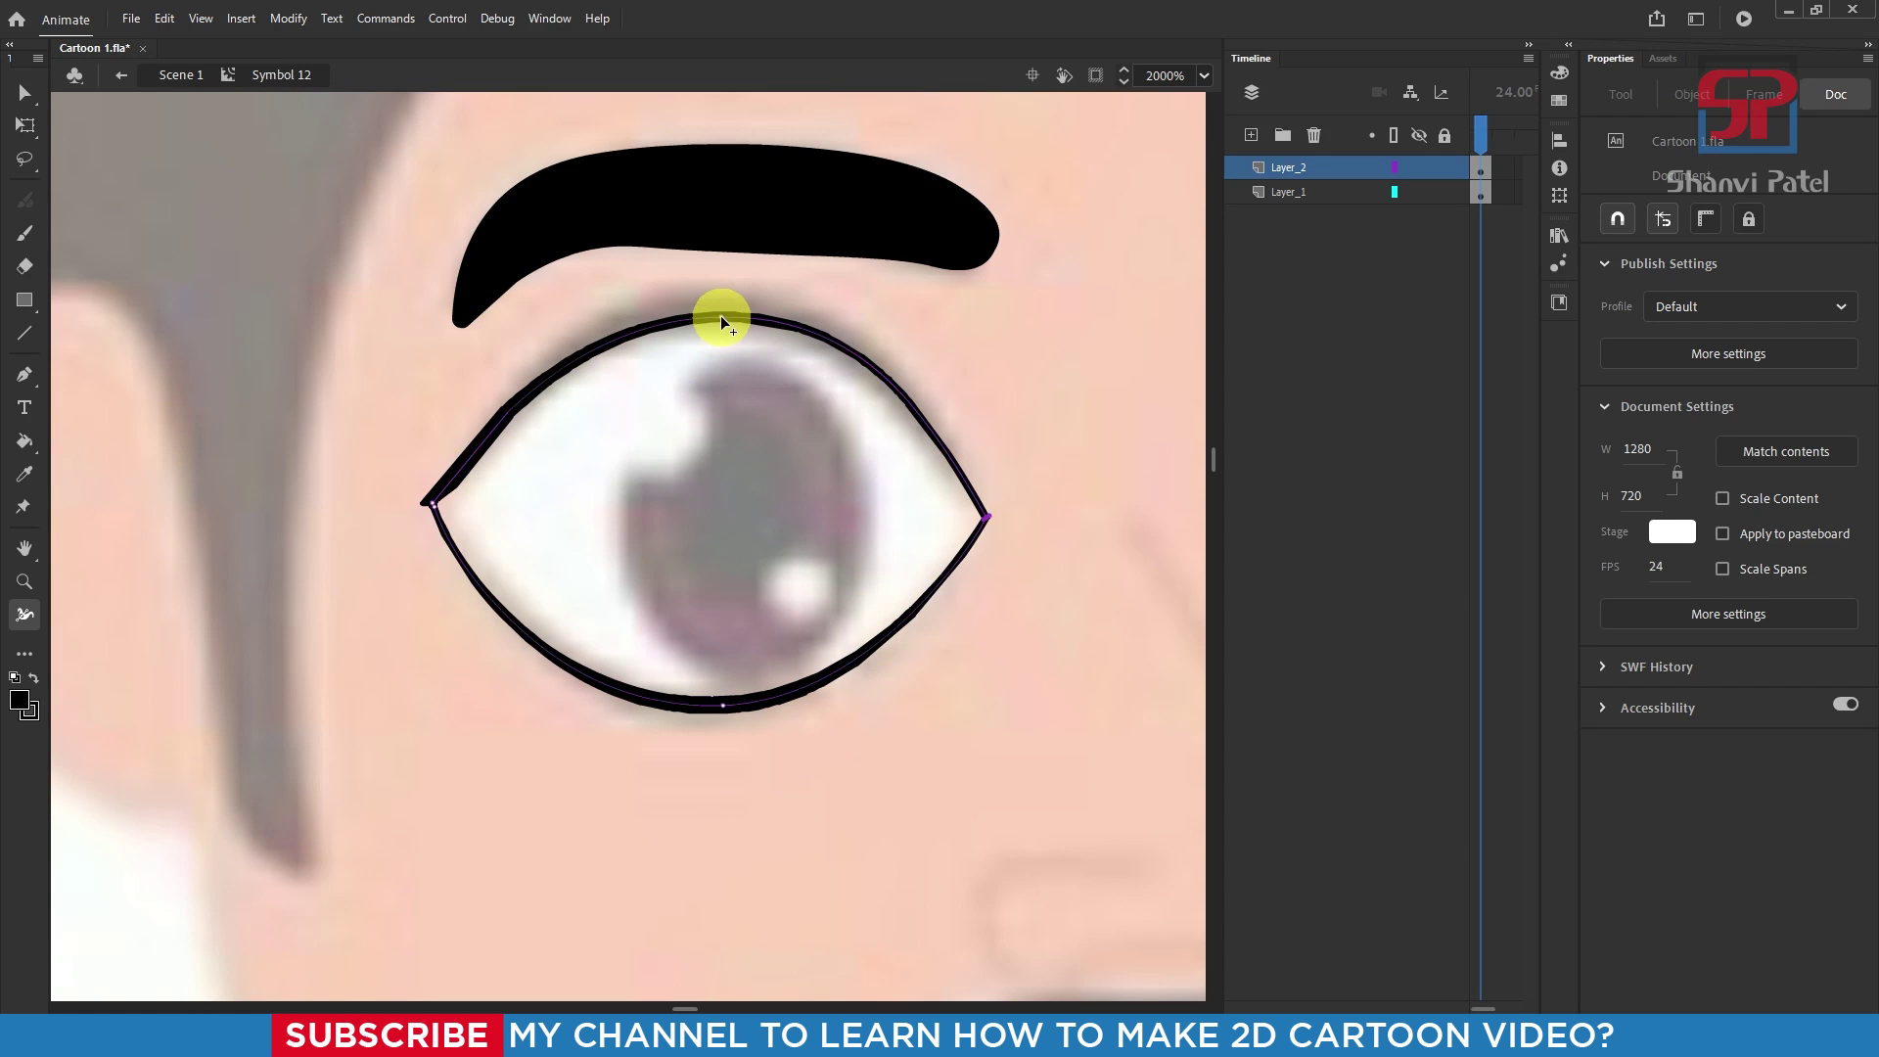
drag(720, 315, 720, 326)
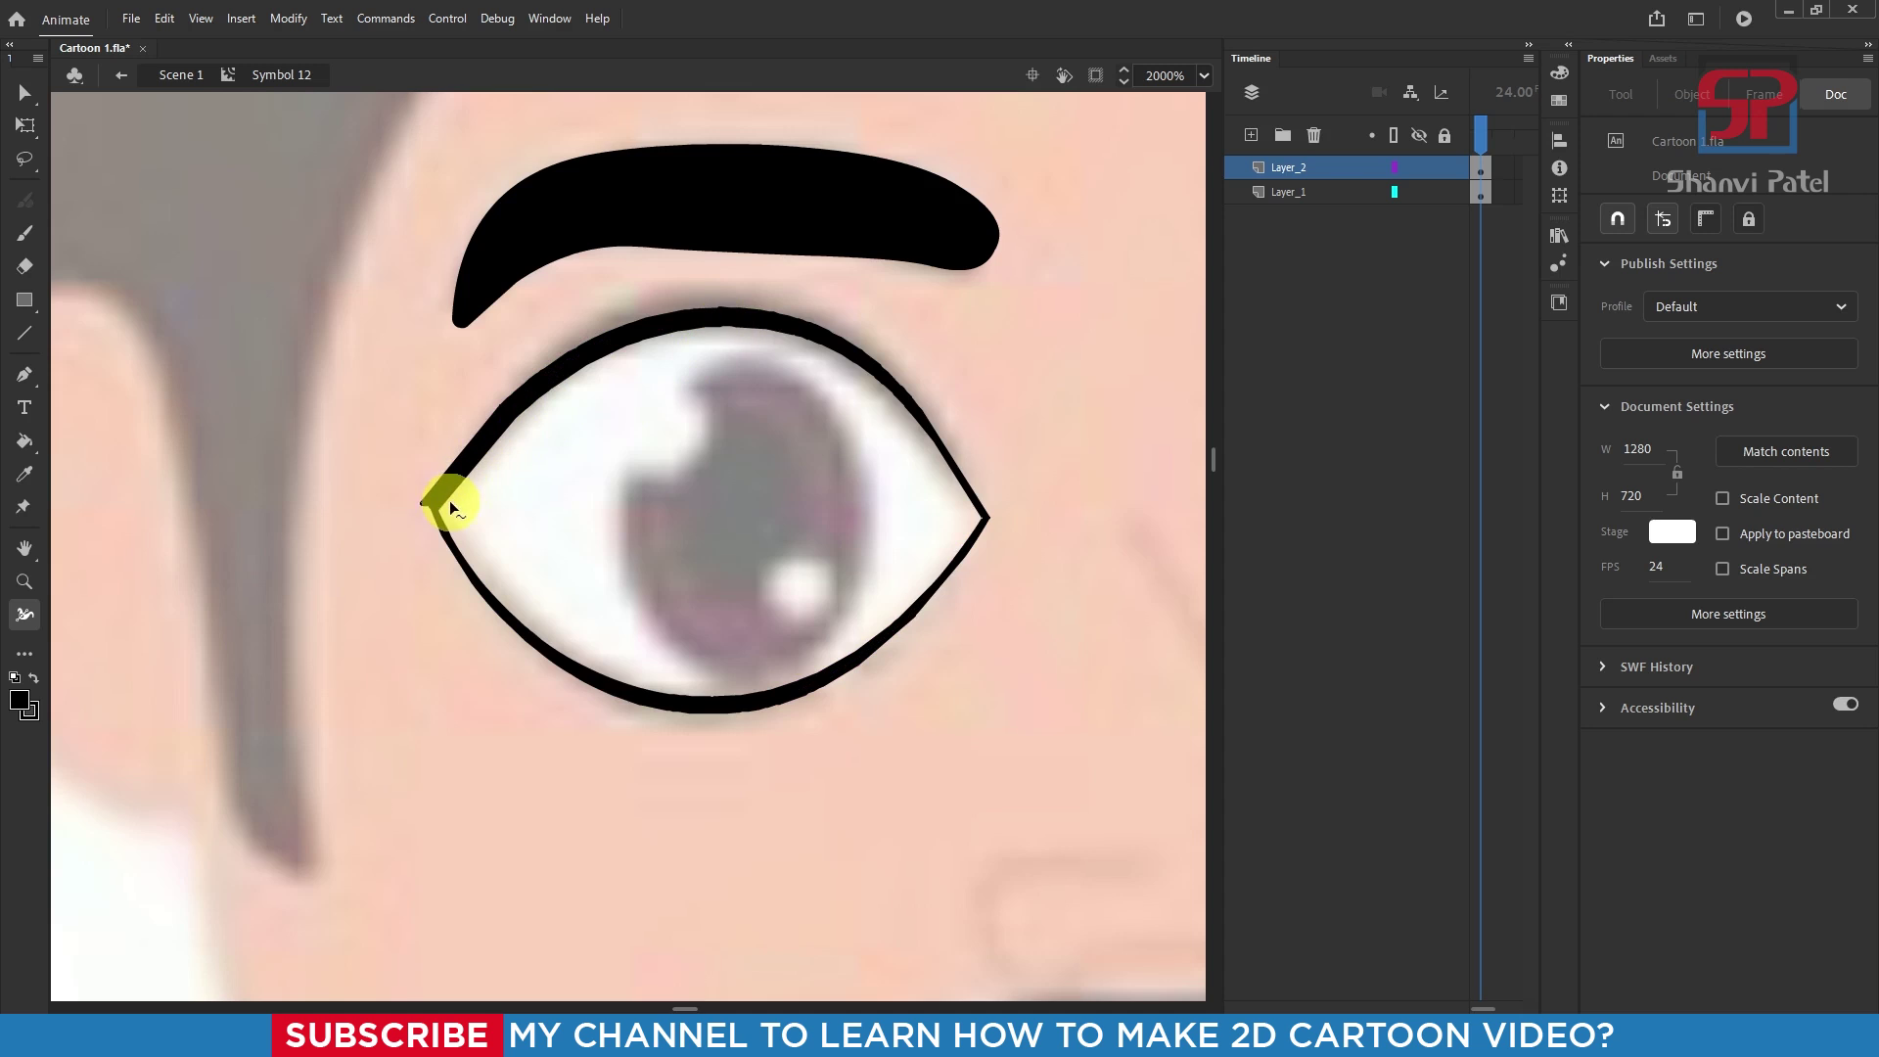
Step: Refine the left eye outline with the Width tool, thinning the outer corner and thickening the middle of the upper and lower lids
drag(401, 499, 618, 546)
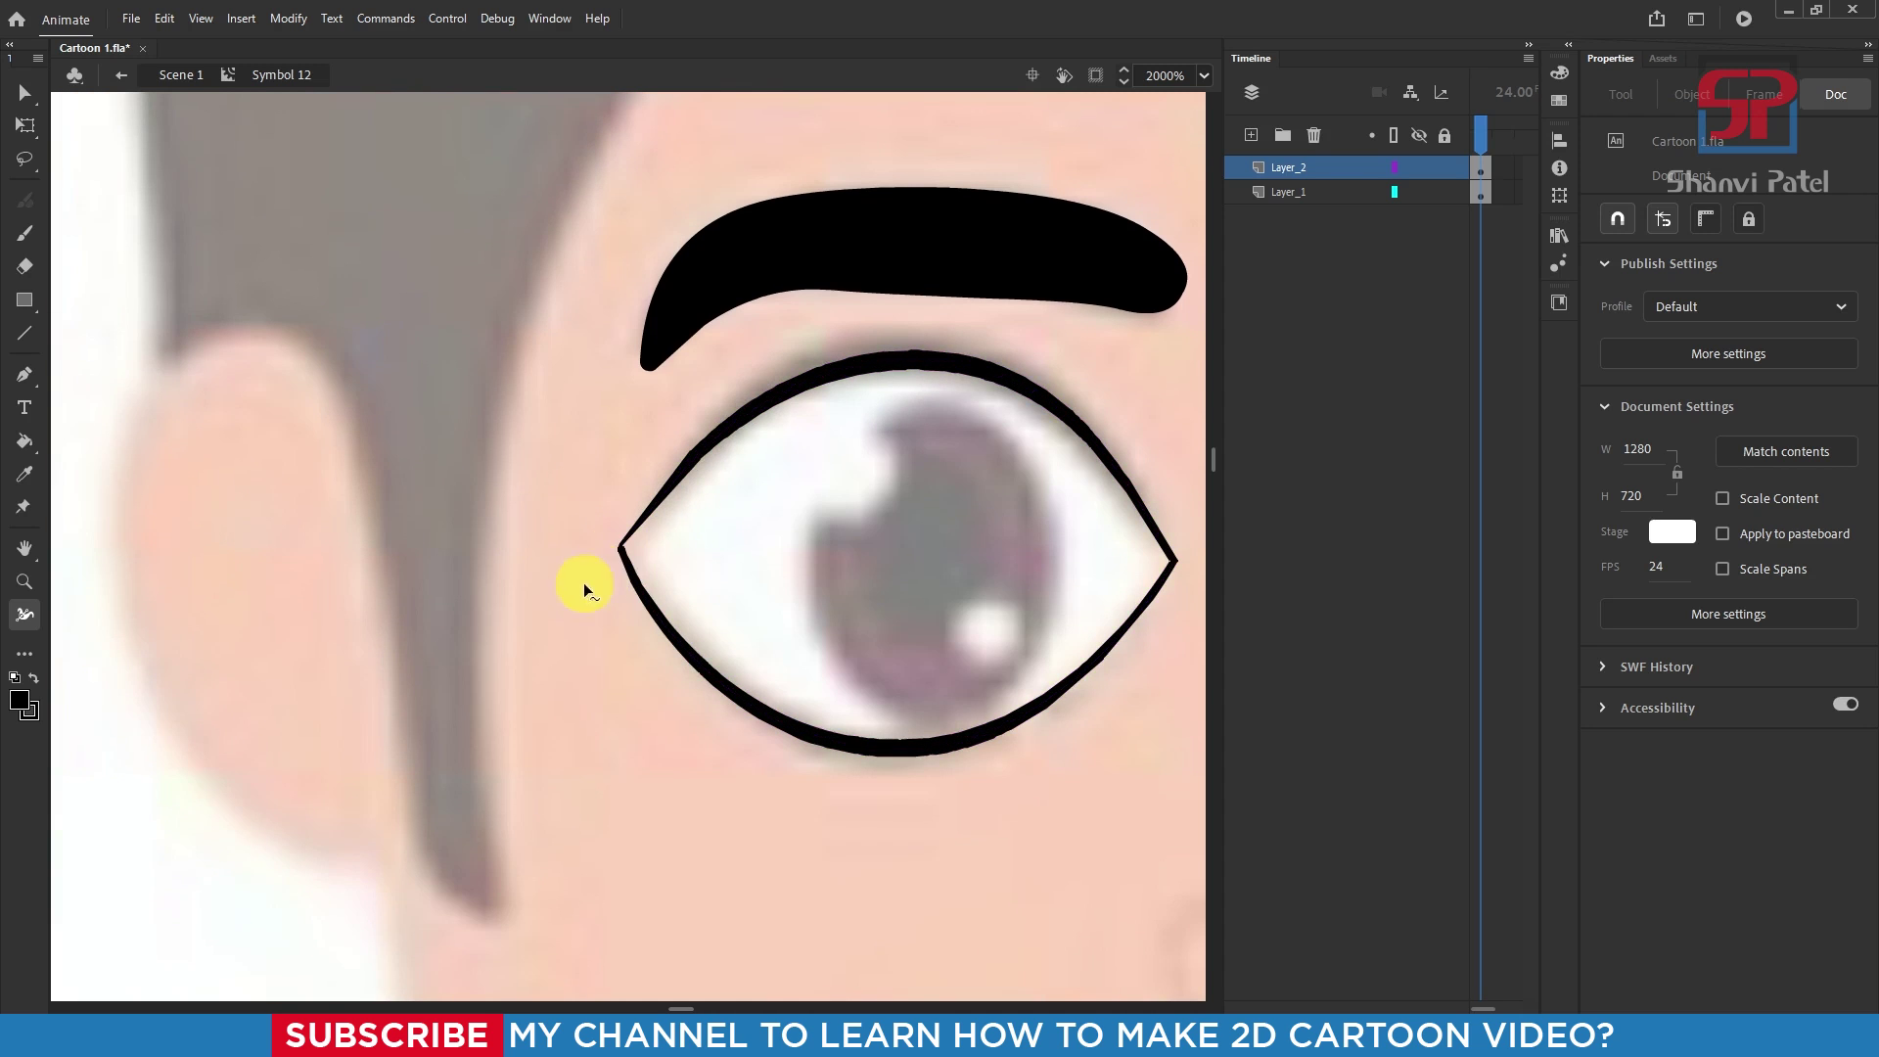
scroll(397, 556, down, 5)
scroll(601, 586, up, 2)
scroll(597, 587, down, 2)
scroll(483, 595, up, 5)
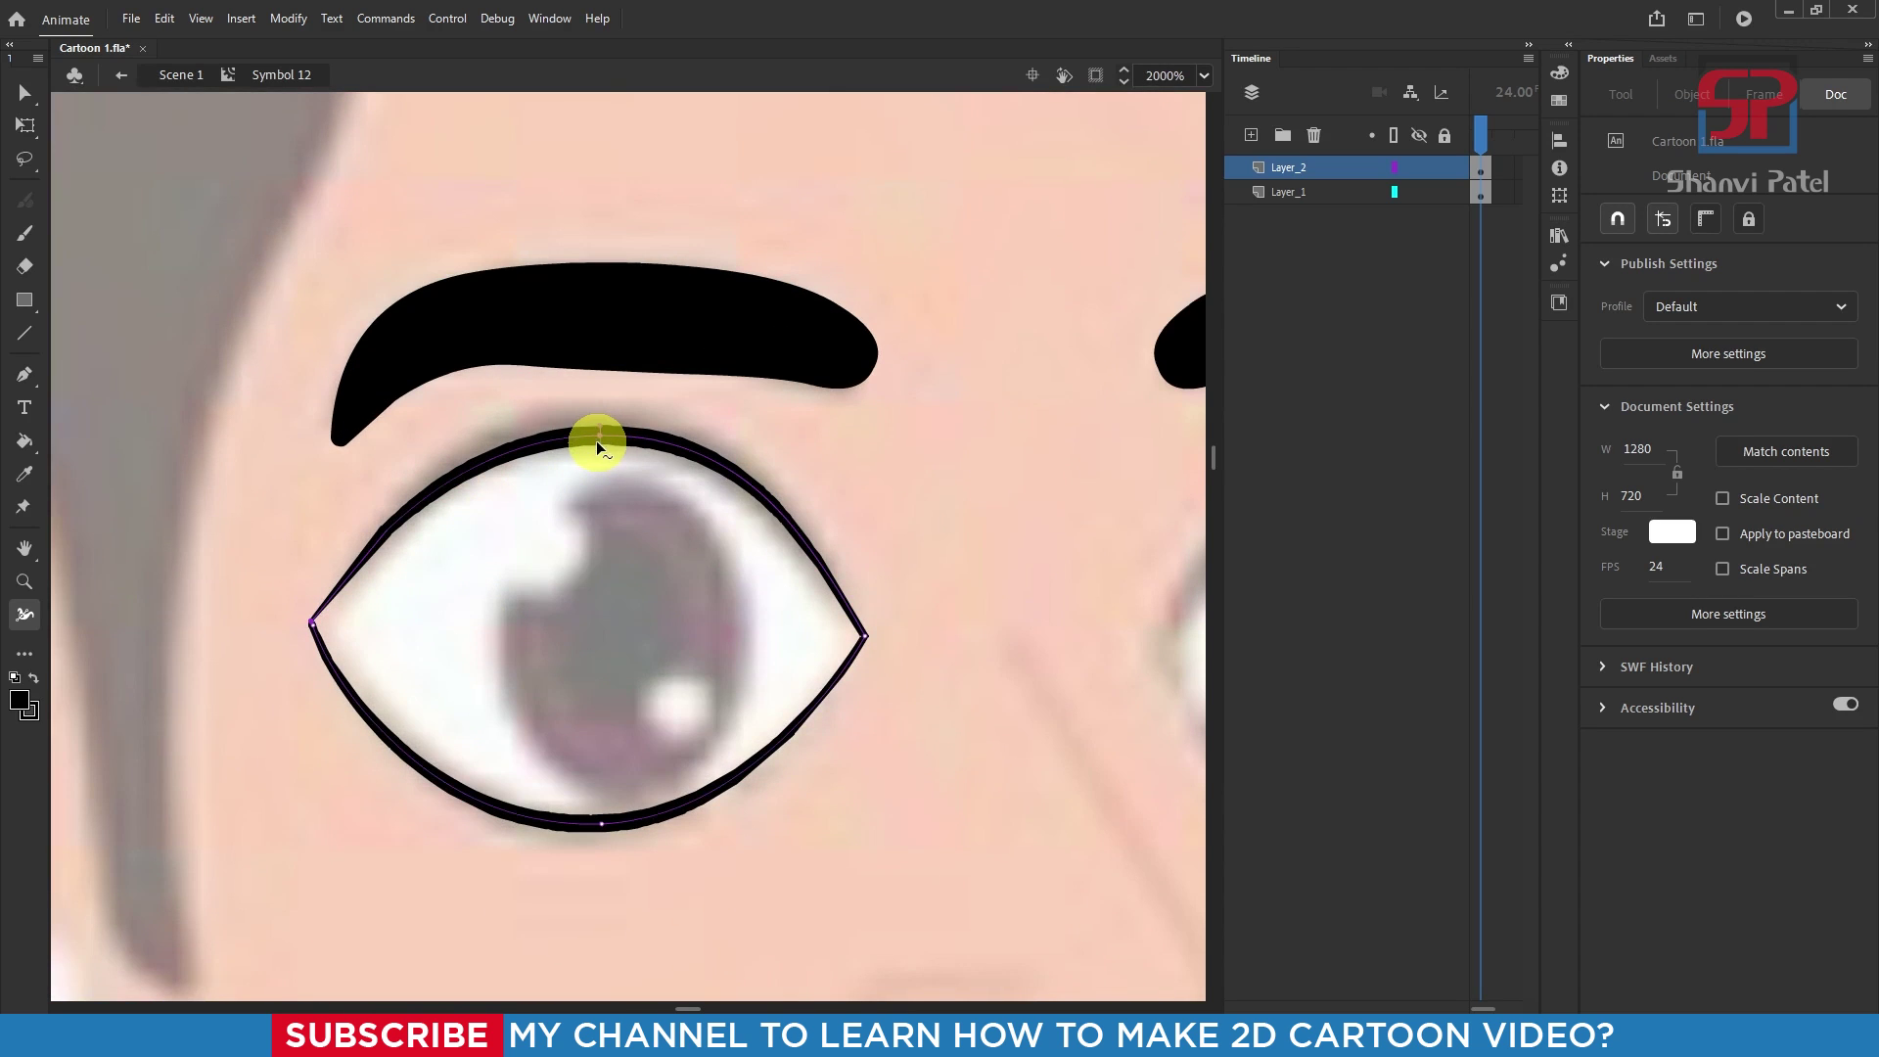
drag(596, 440, 597, 447)
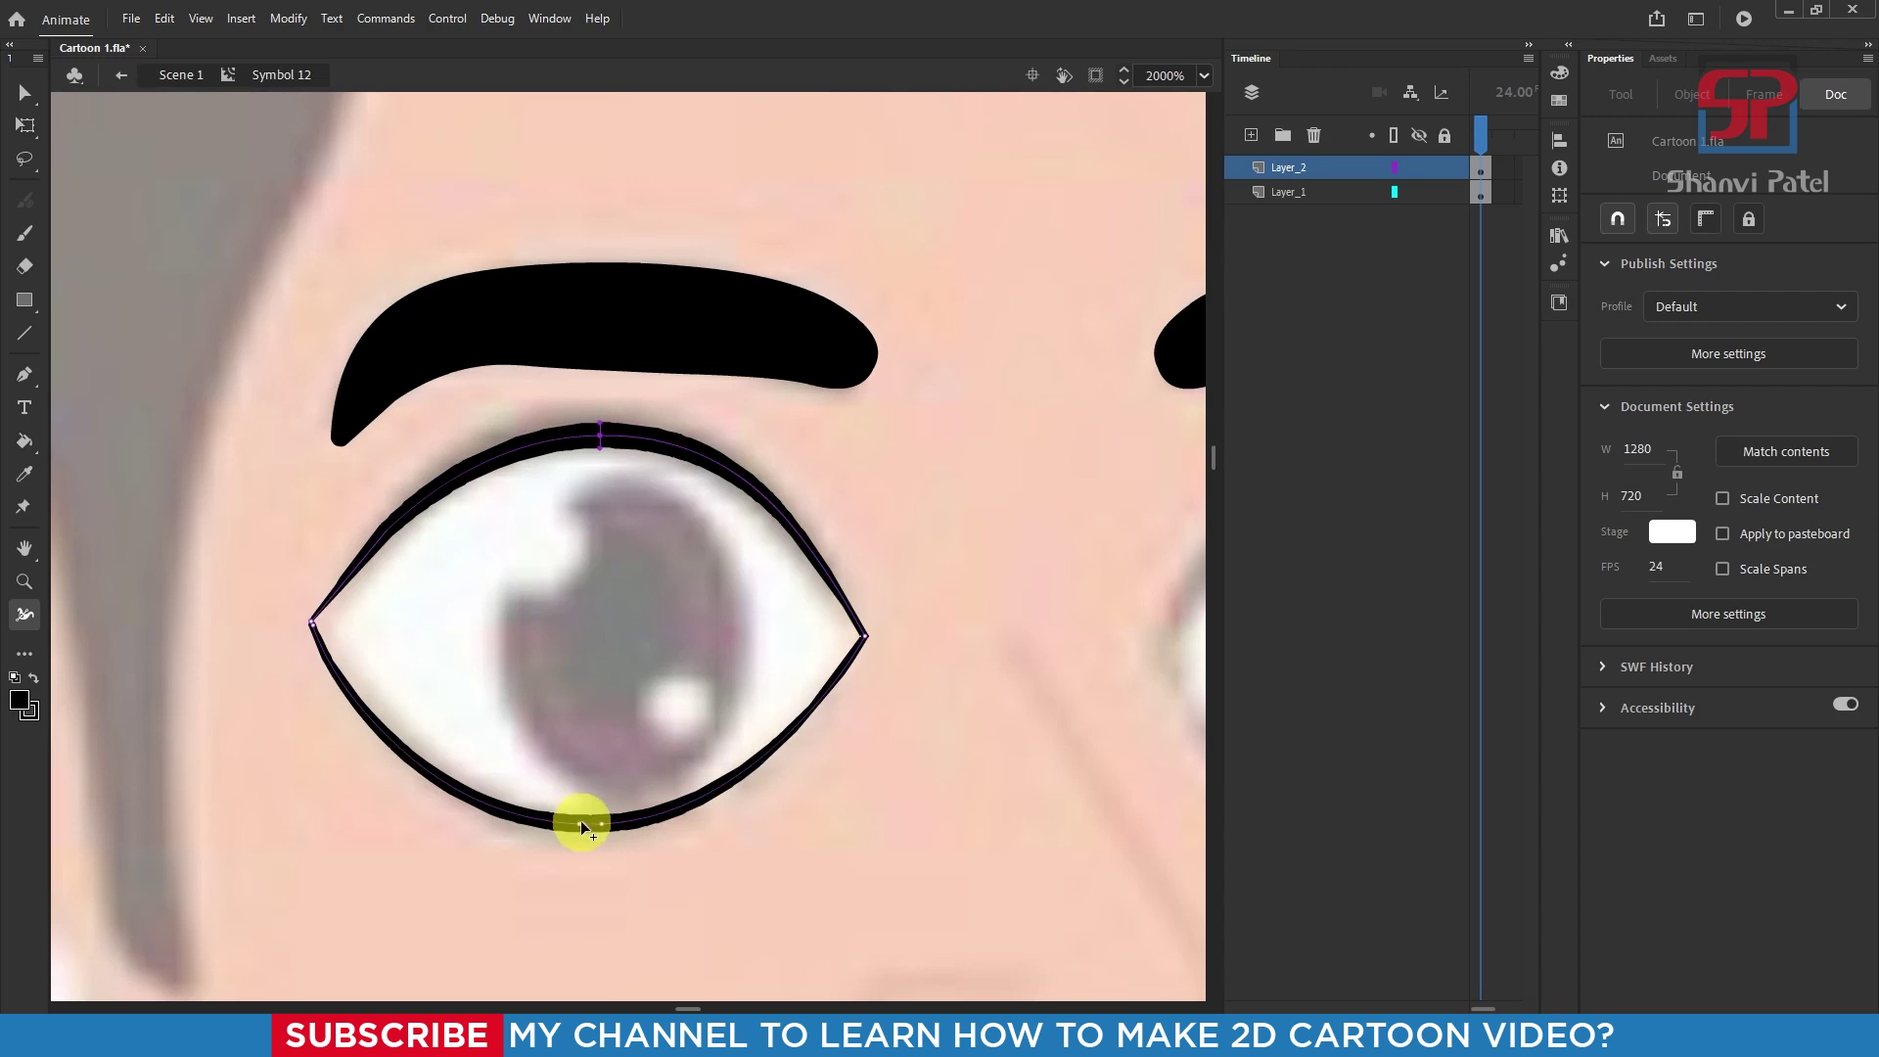
drag(599, 830, 600, 838)
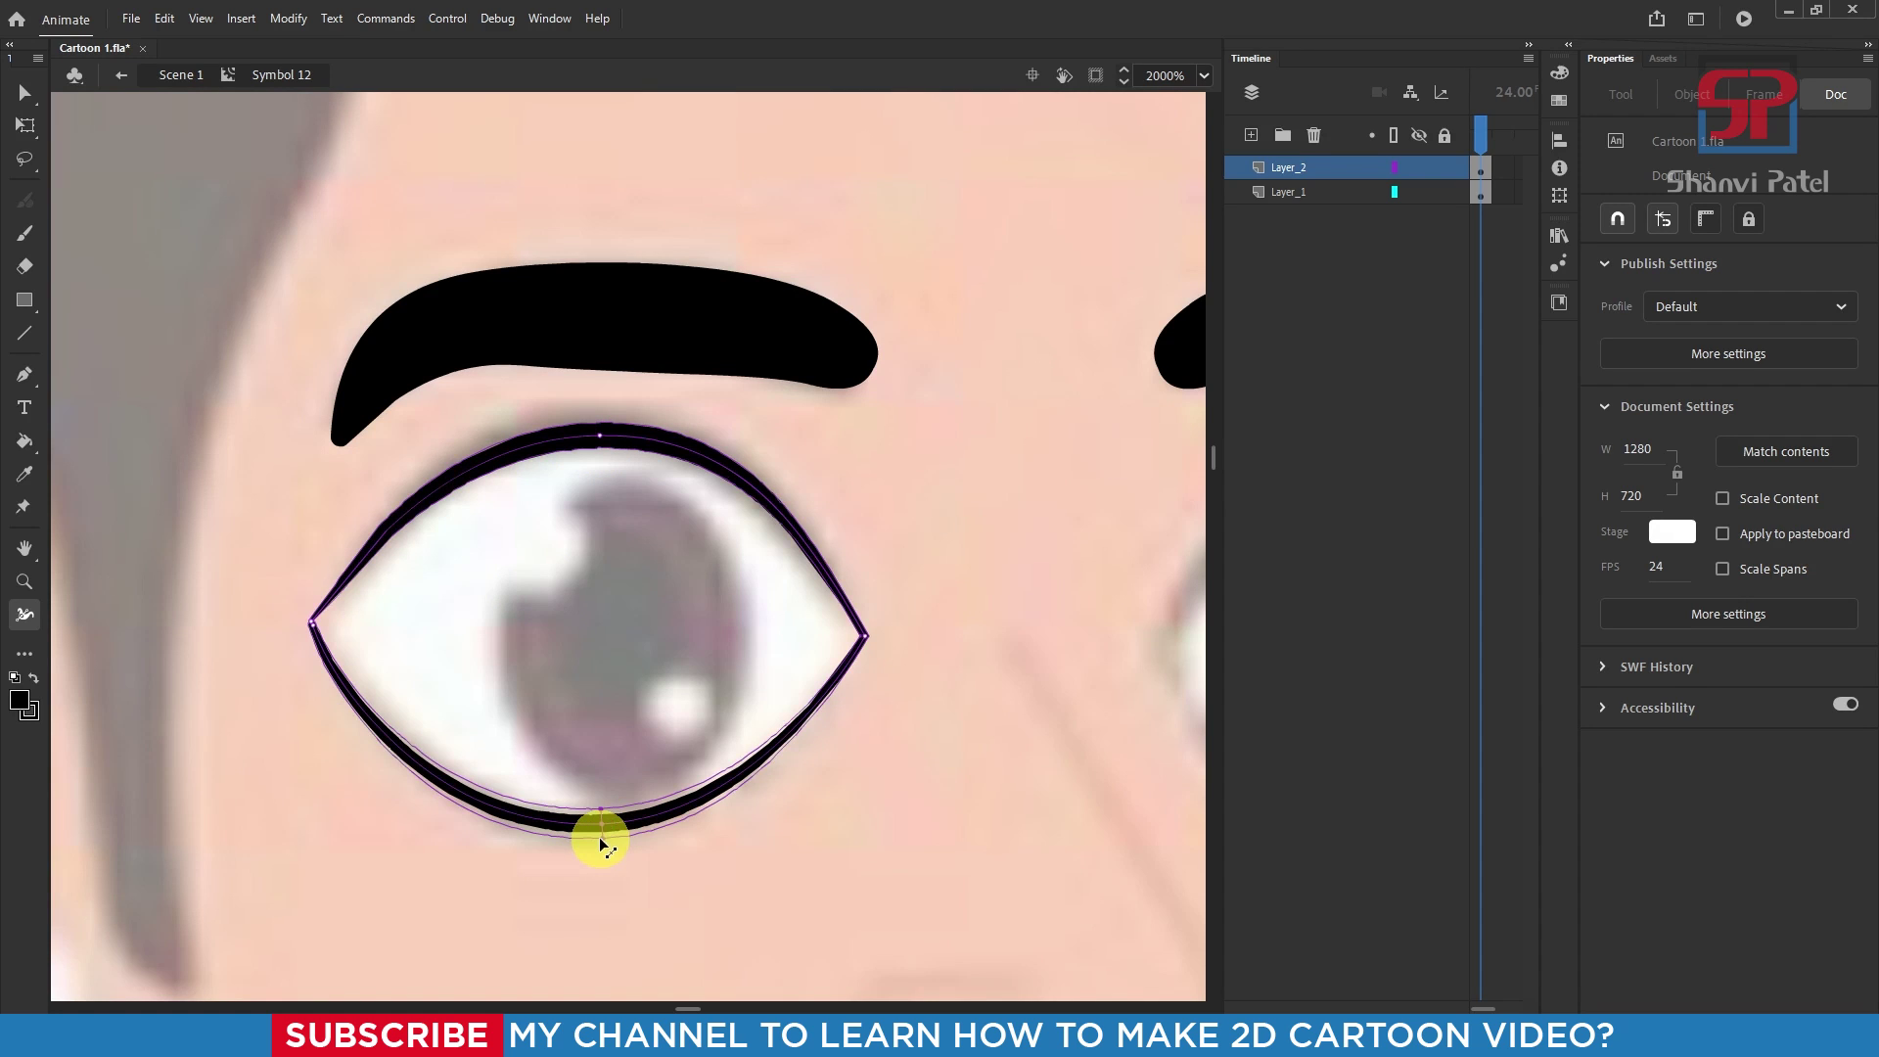
scroll(512, 567, down, 5)
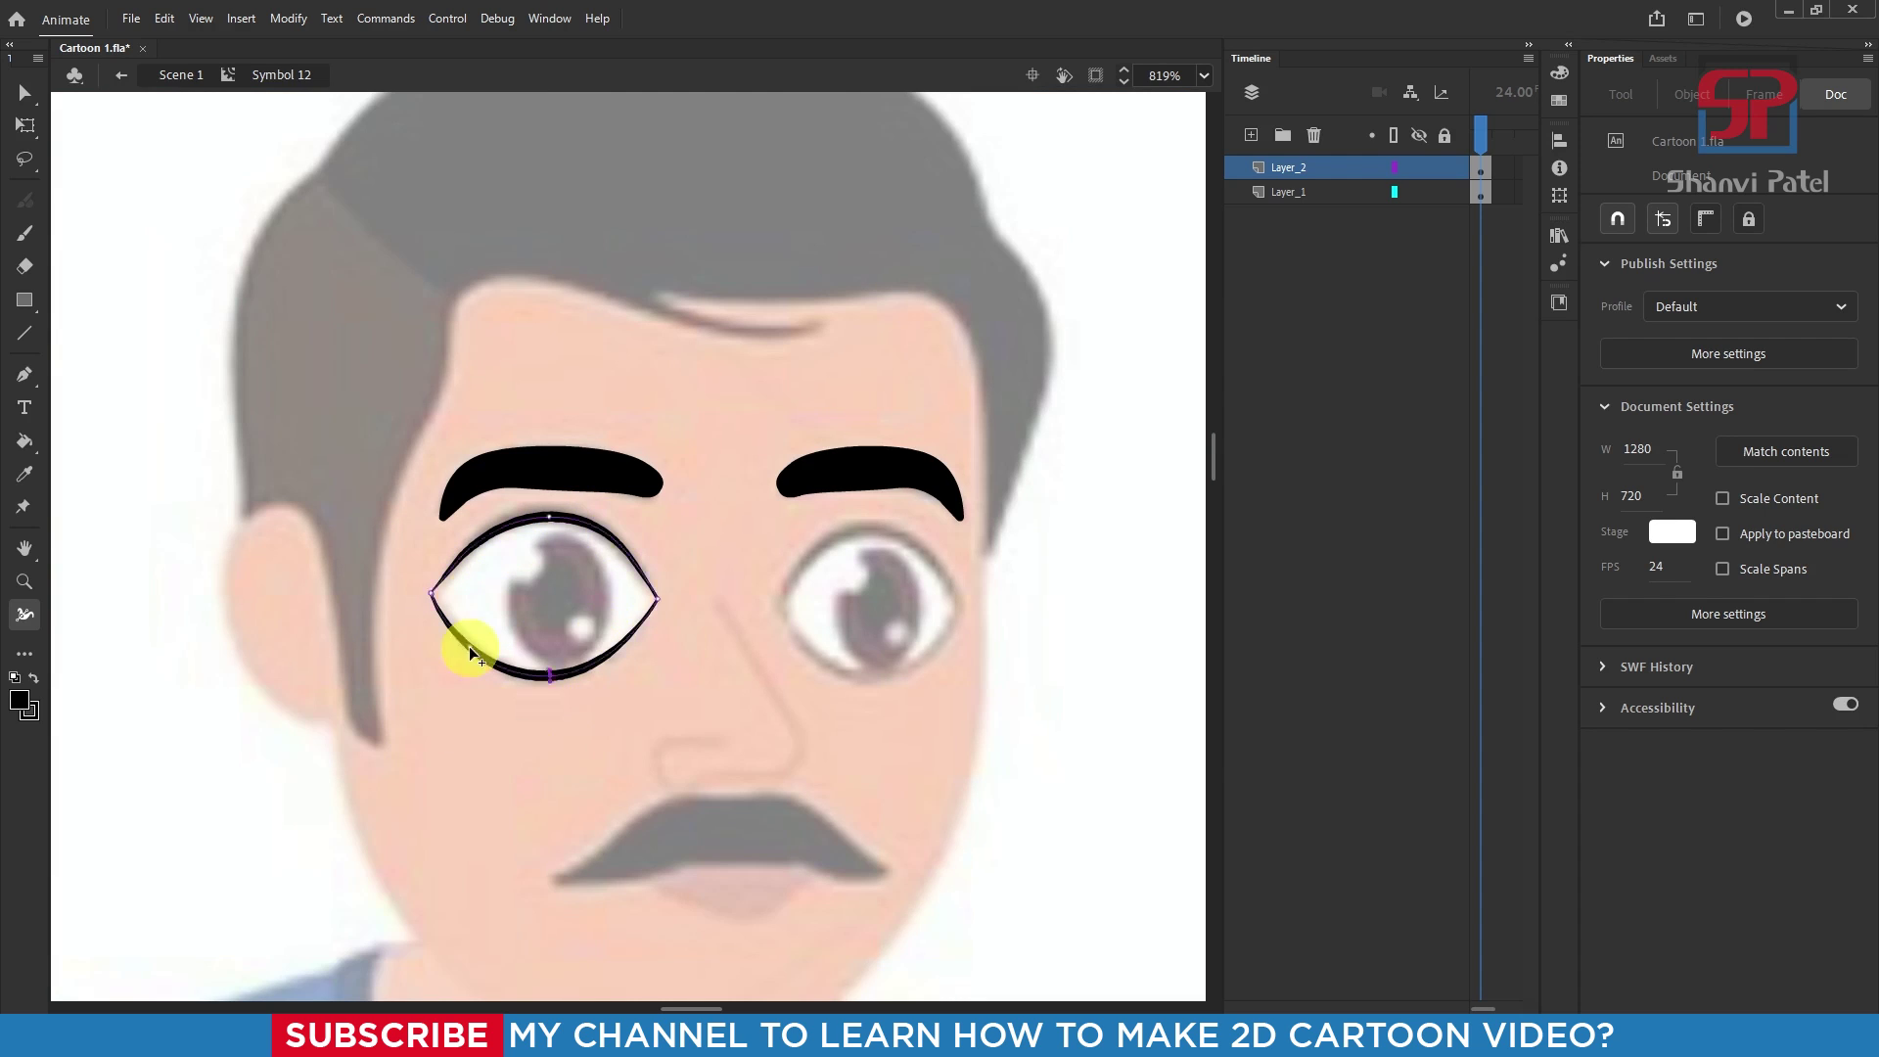
scroll(579, 630, up, 3)
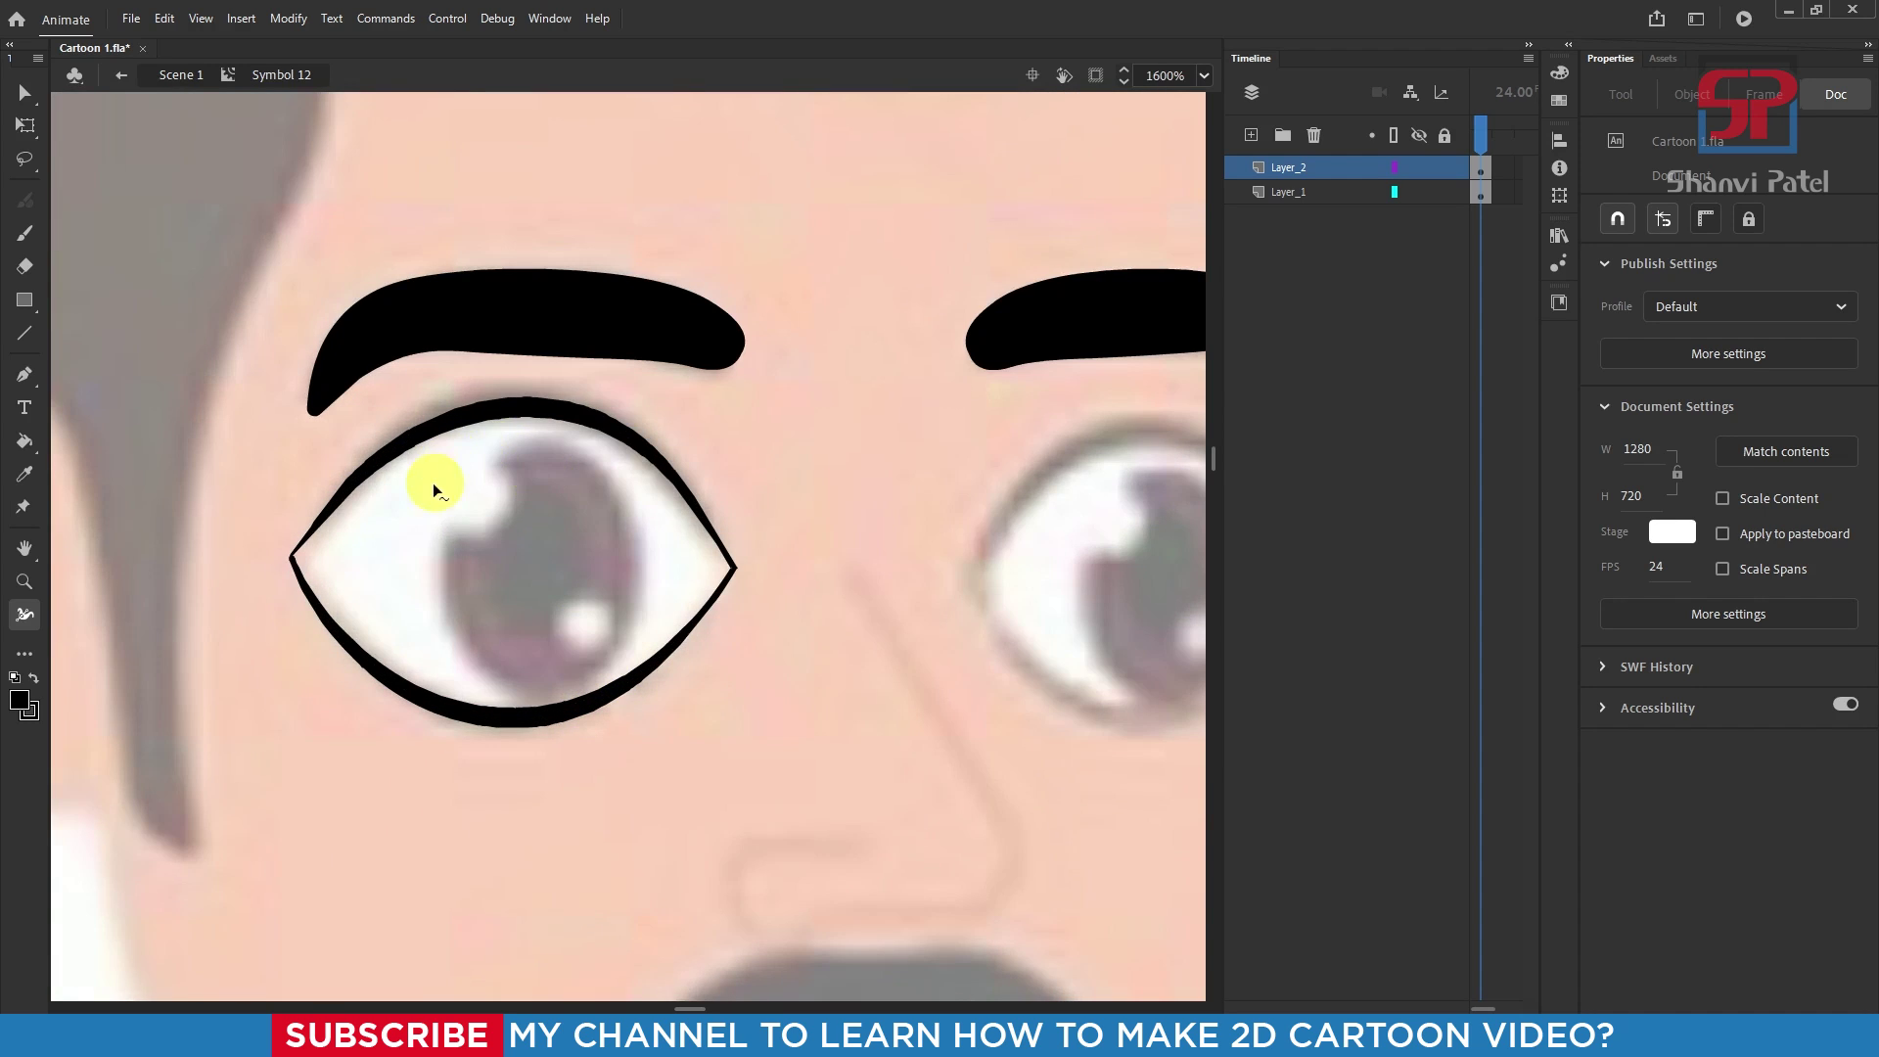
scroll(433, 483, down, 5)
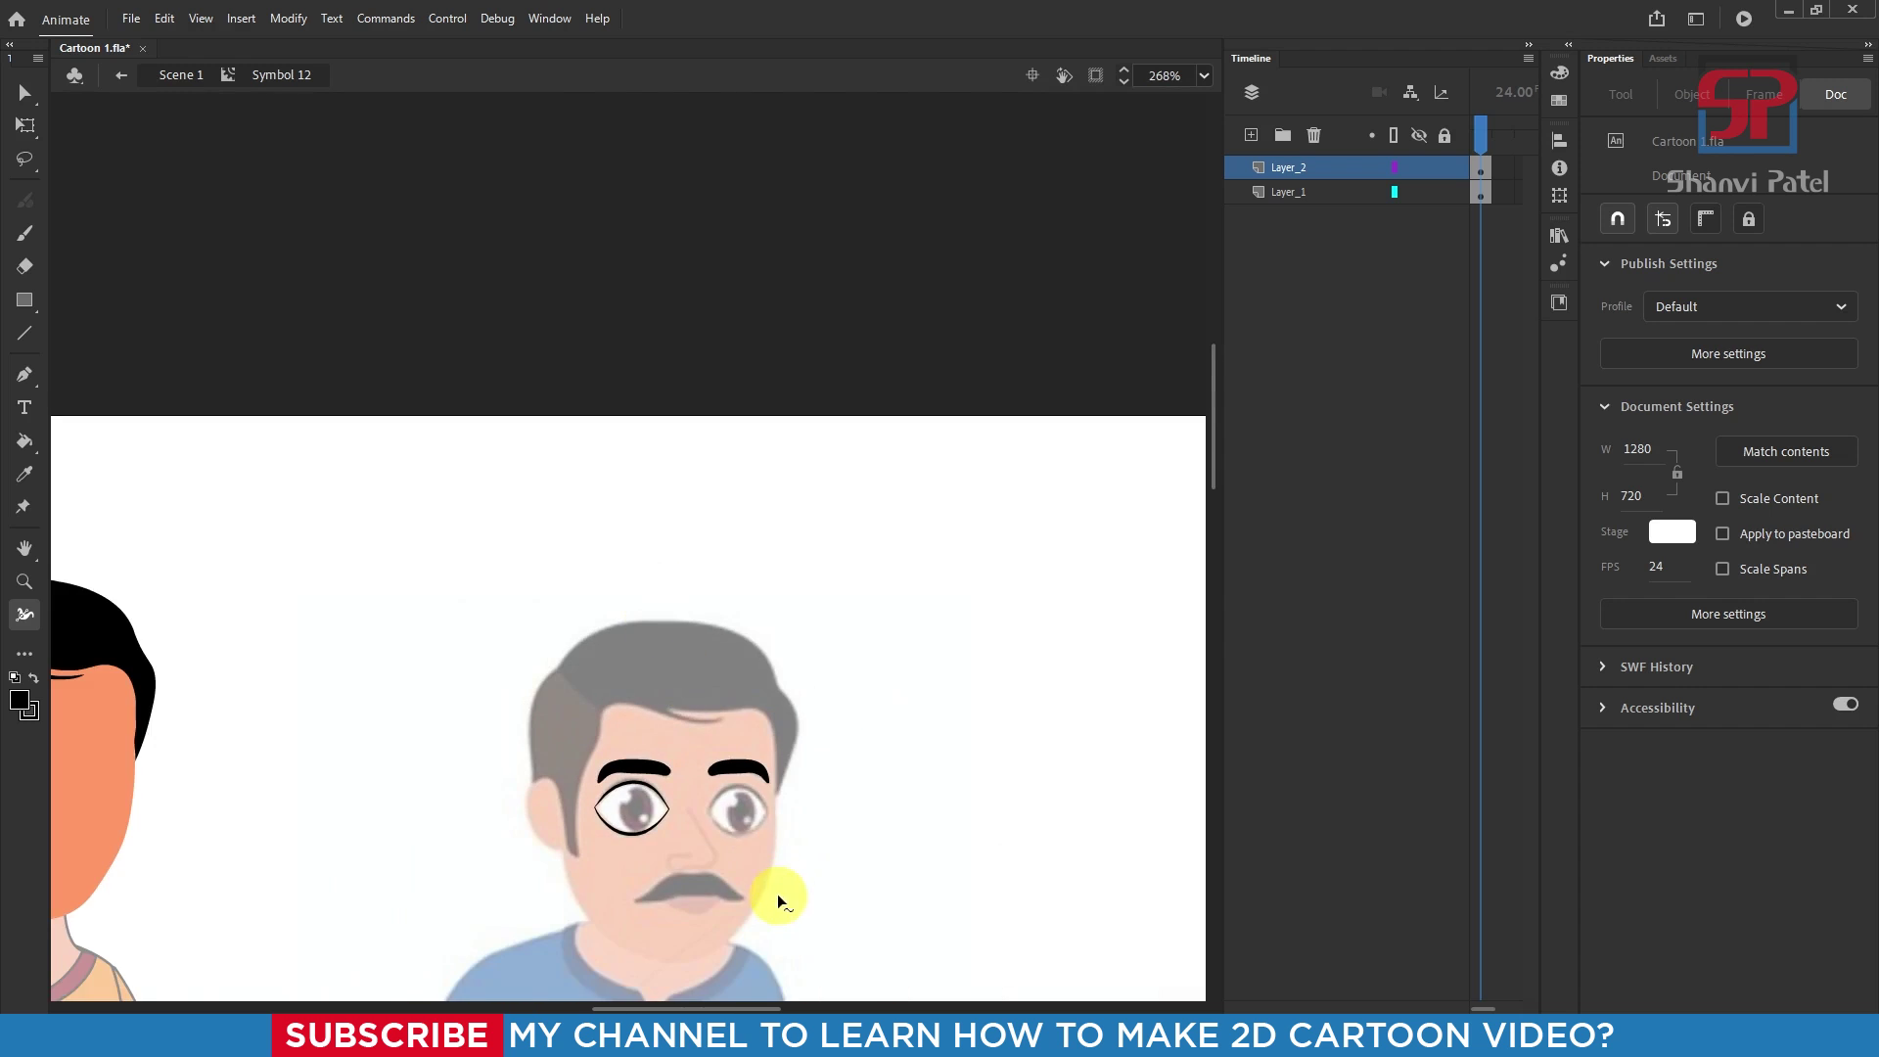
scroll(779, 701, up, 5)
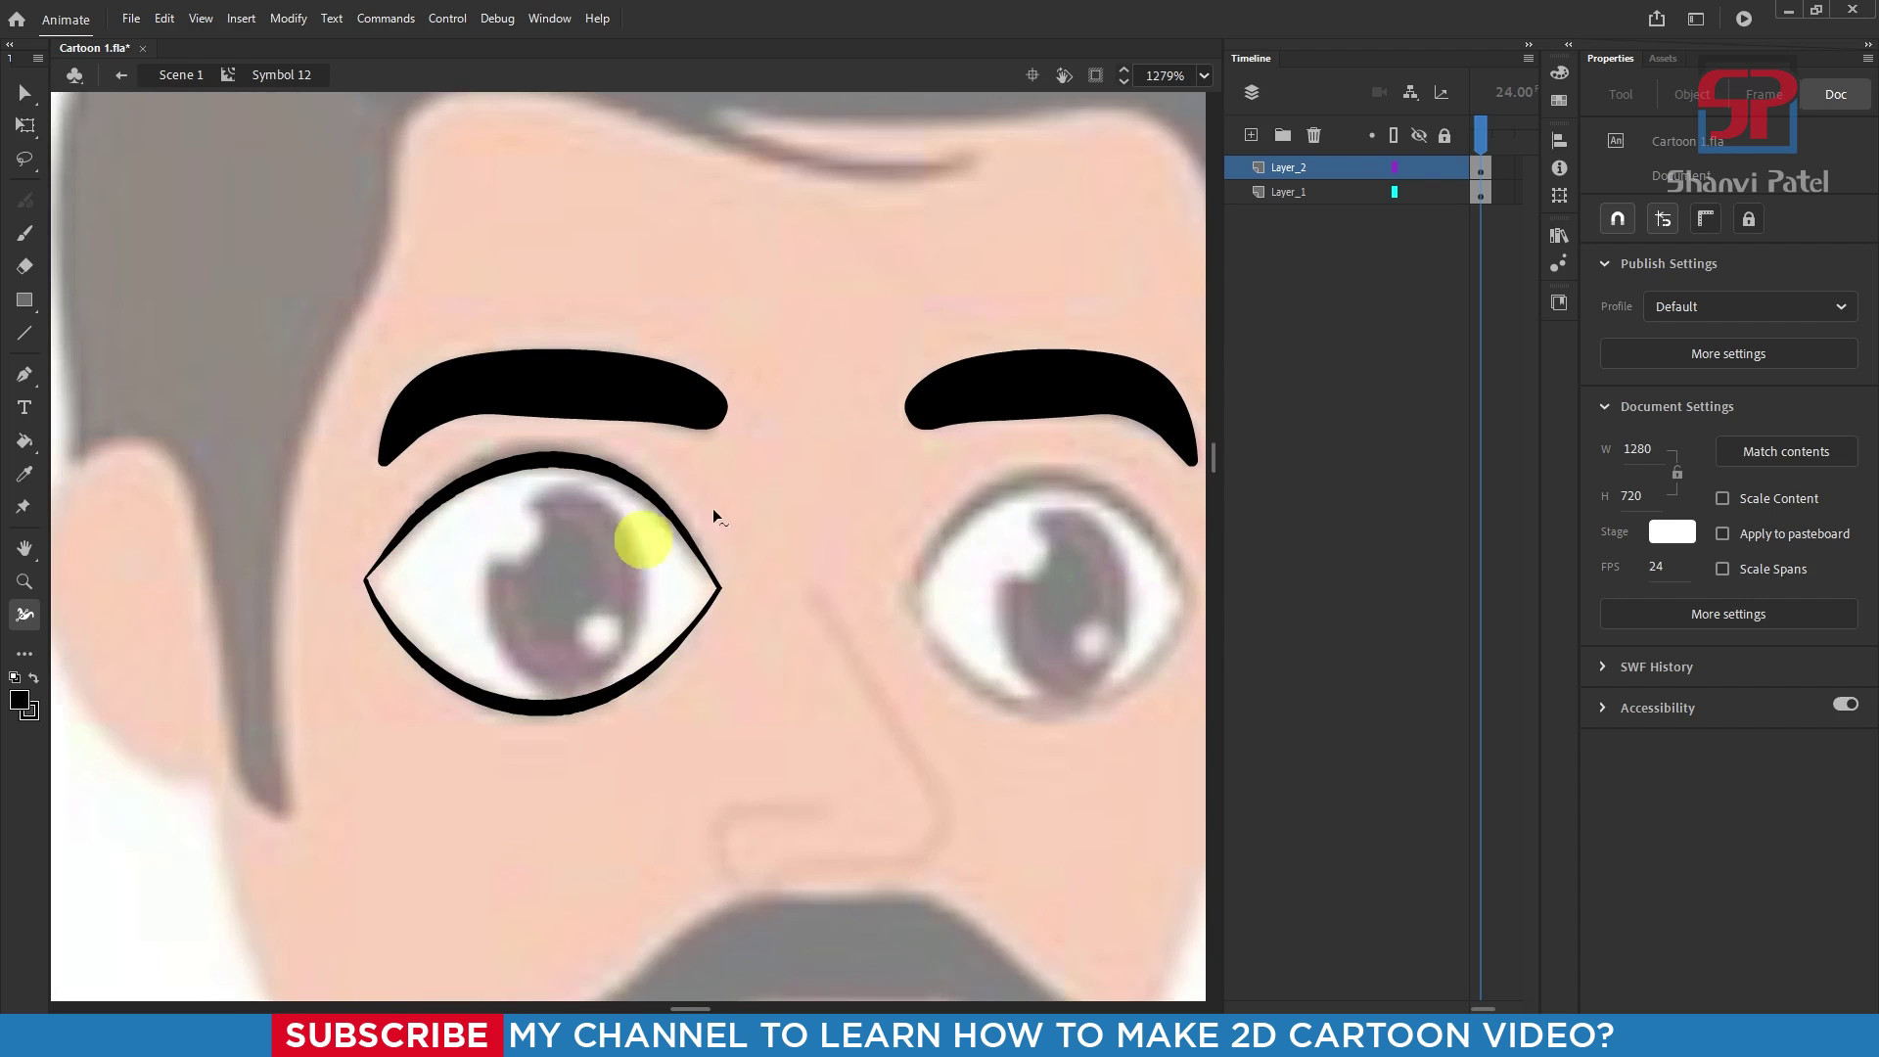
Step: Add a new layer above the eye outline and draw a black oval over the left eye's iris
click(1251, 134)
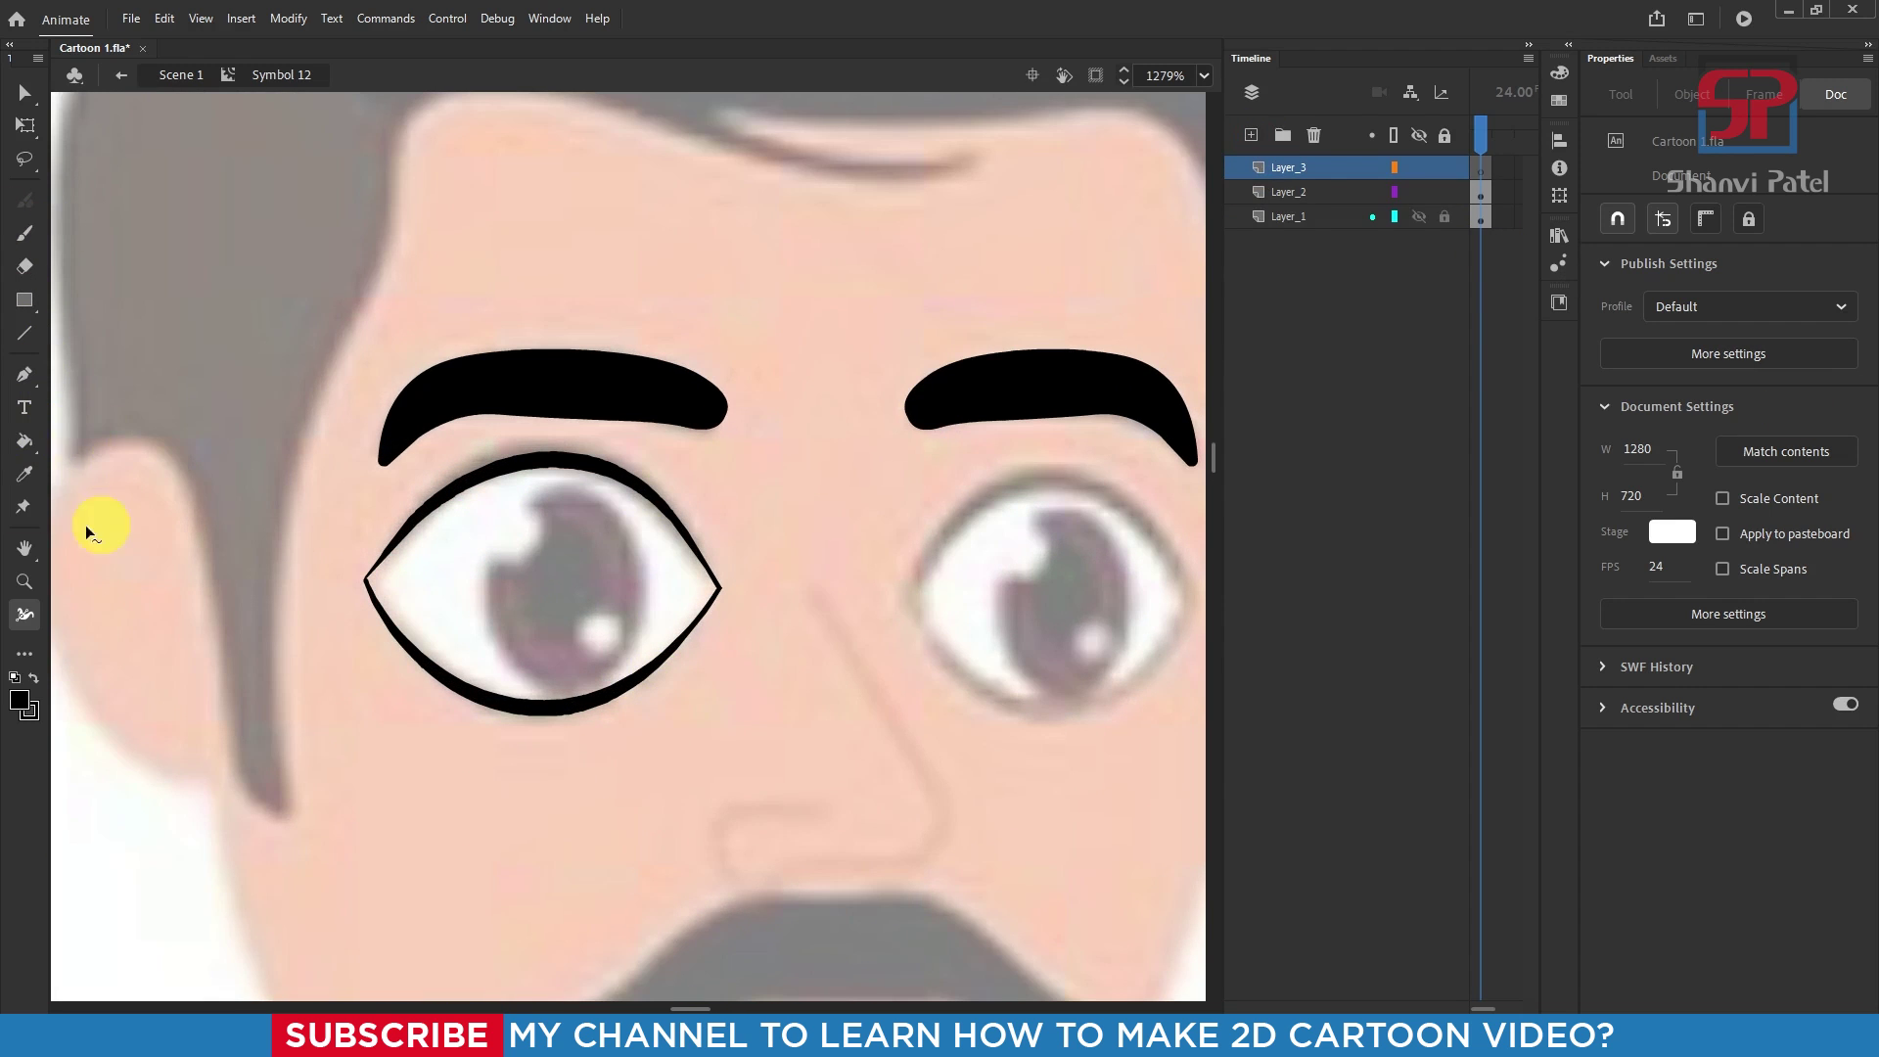
click(29, 299)
click(124, 363)
scroll(628, 607, up, 2)
mouse_move(431, 437)
mouse_down()
mouse_move(545, 630)
mouse_move(665, 736)
mouse_up()
Step: Resize the left iris oval to about 12.75 wide by 15.15 high and shift it into place inside the eye outline
click(25, 124)
click(558, 530)
double_click(559, 534)
drag(428, 445, 417, 446)
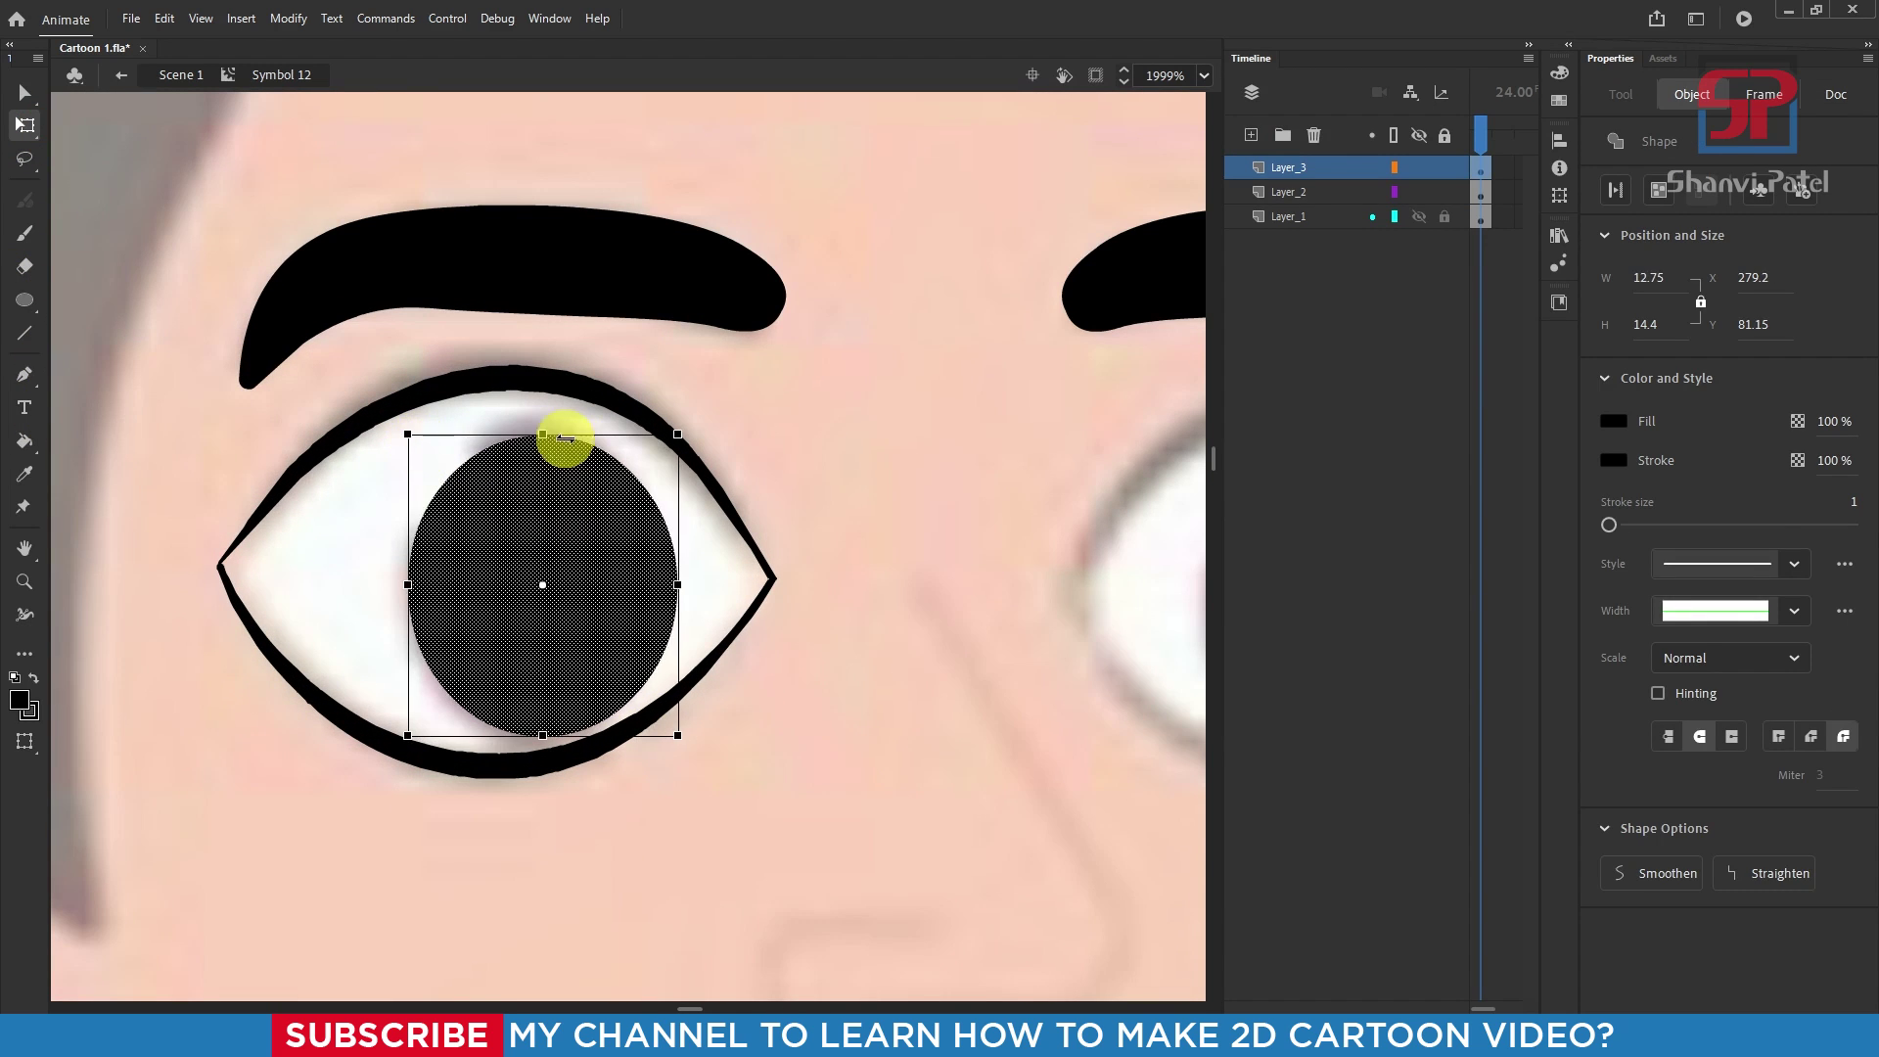
click(538, 433)
double_click(550, 500)
drag(541, 444, 541, 436)
drag(597, 545, 584, 534)
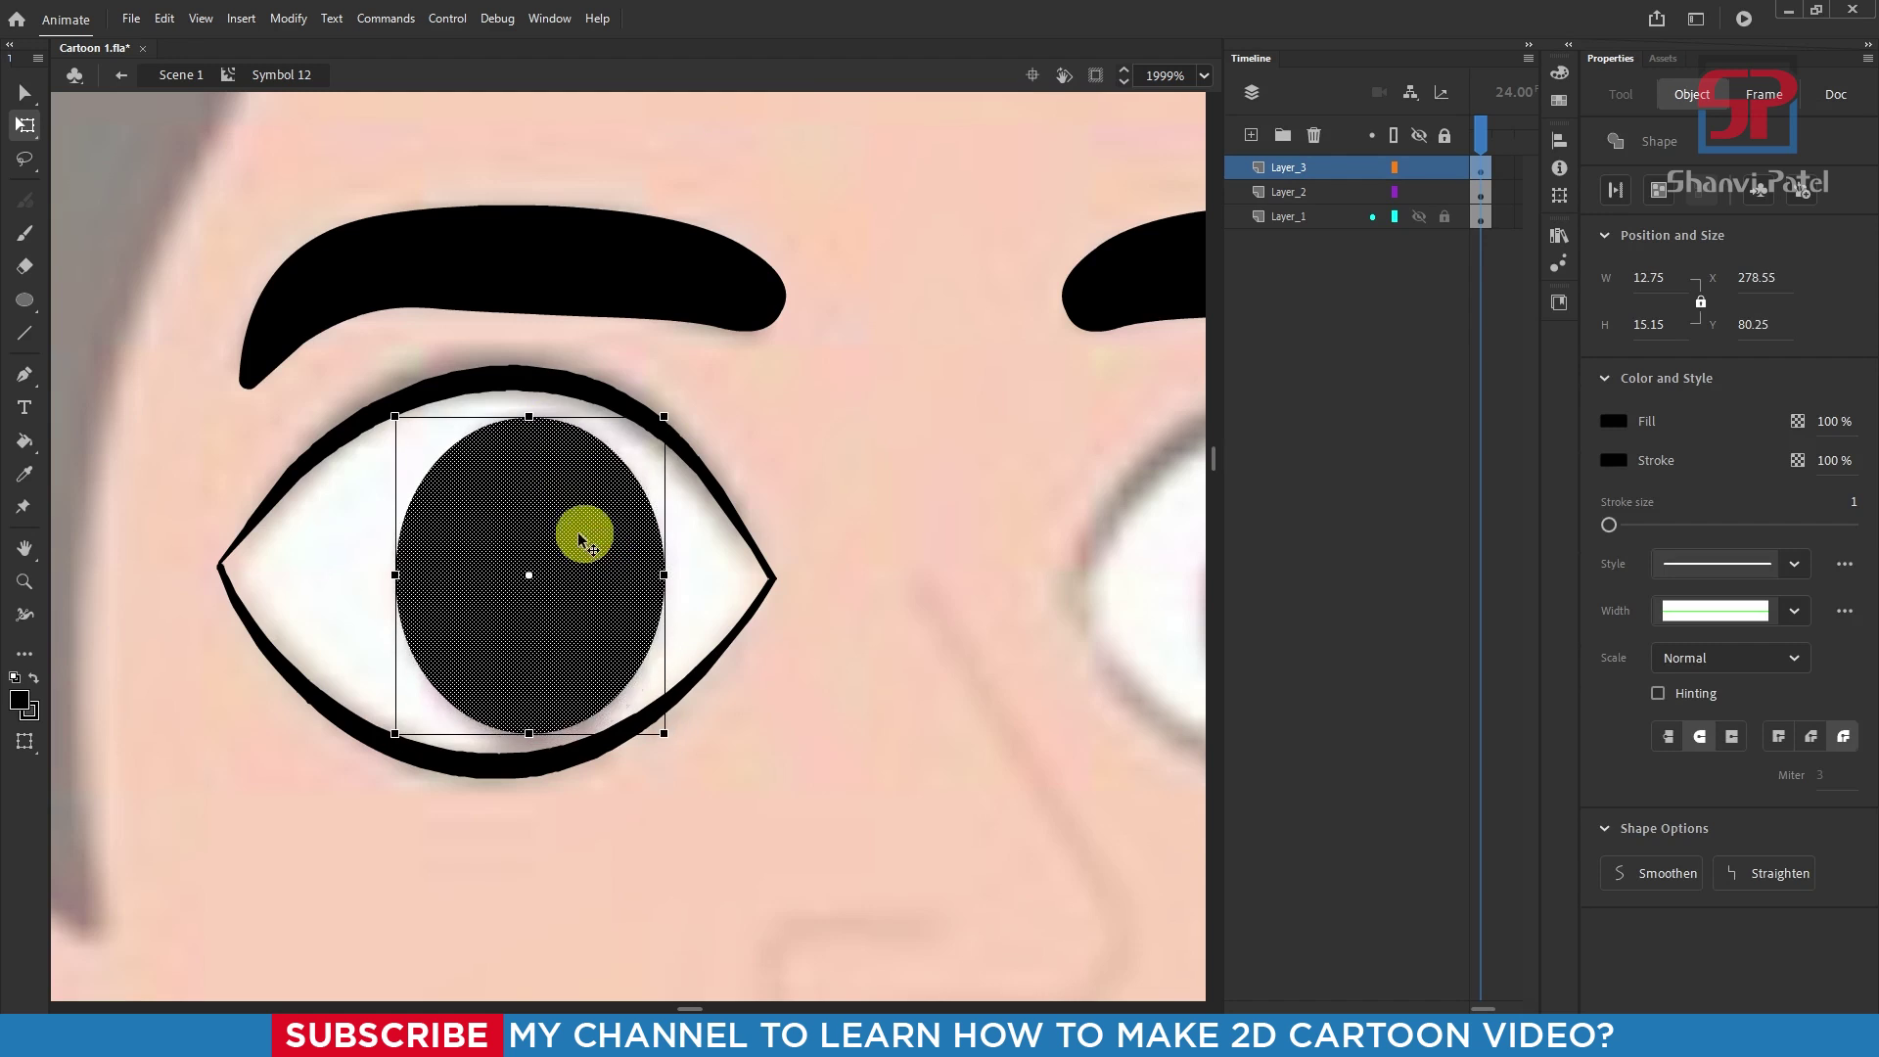
scroll(501, 577, down, 4)
scroll(529, 577, up, 2)
click(697, 656)
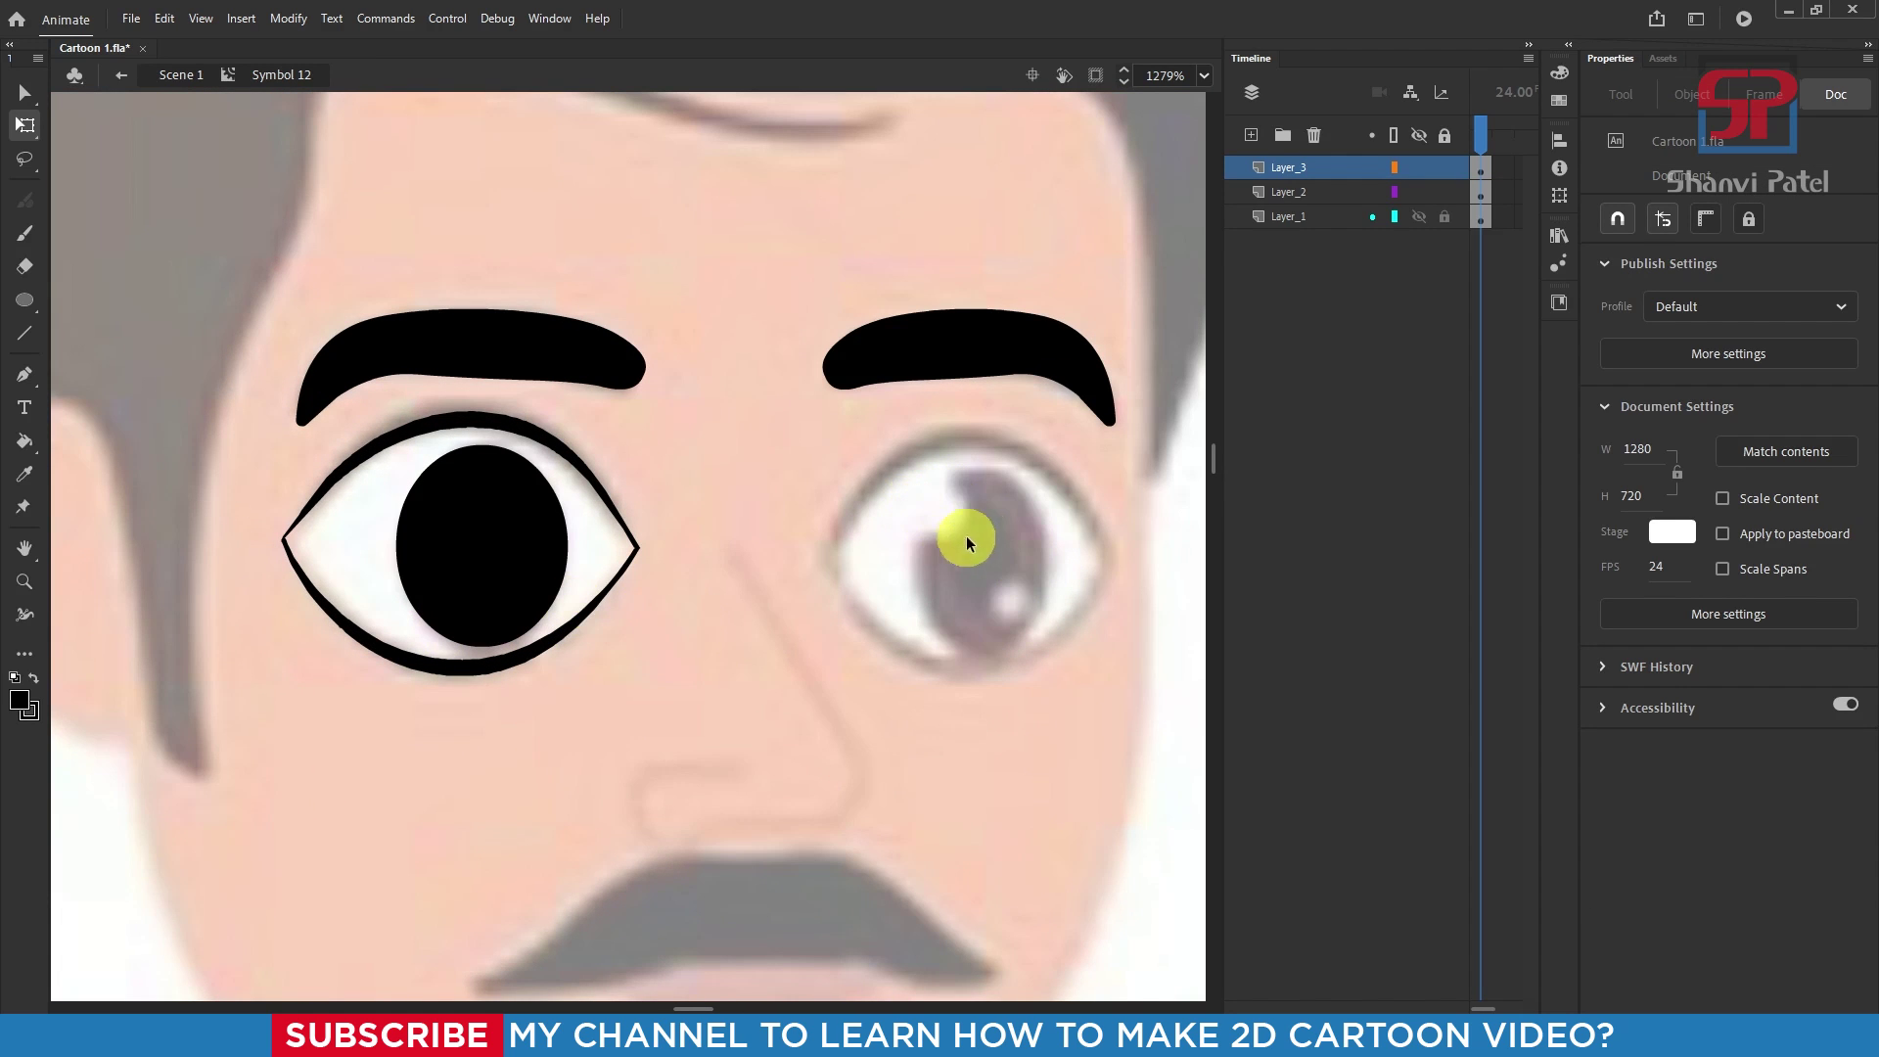
Step: Draw two black circles for the eye highlights, about 3.9 across on the iris's upper outer edge and about 4.3 across below the eye
click(27, 303)
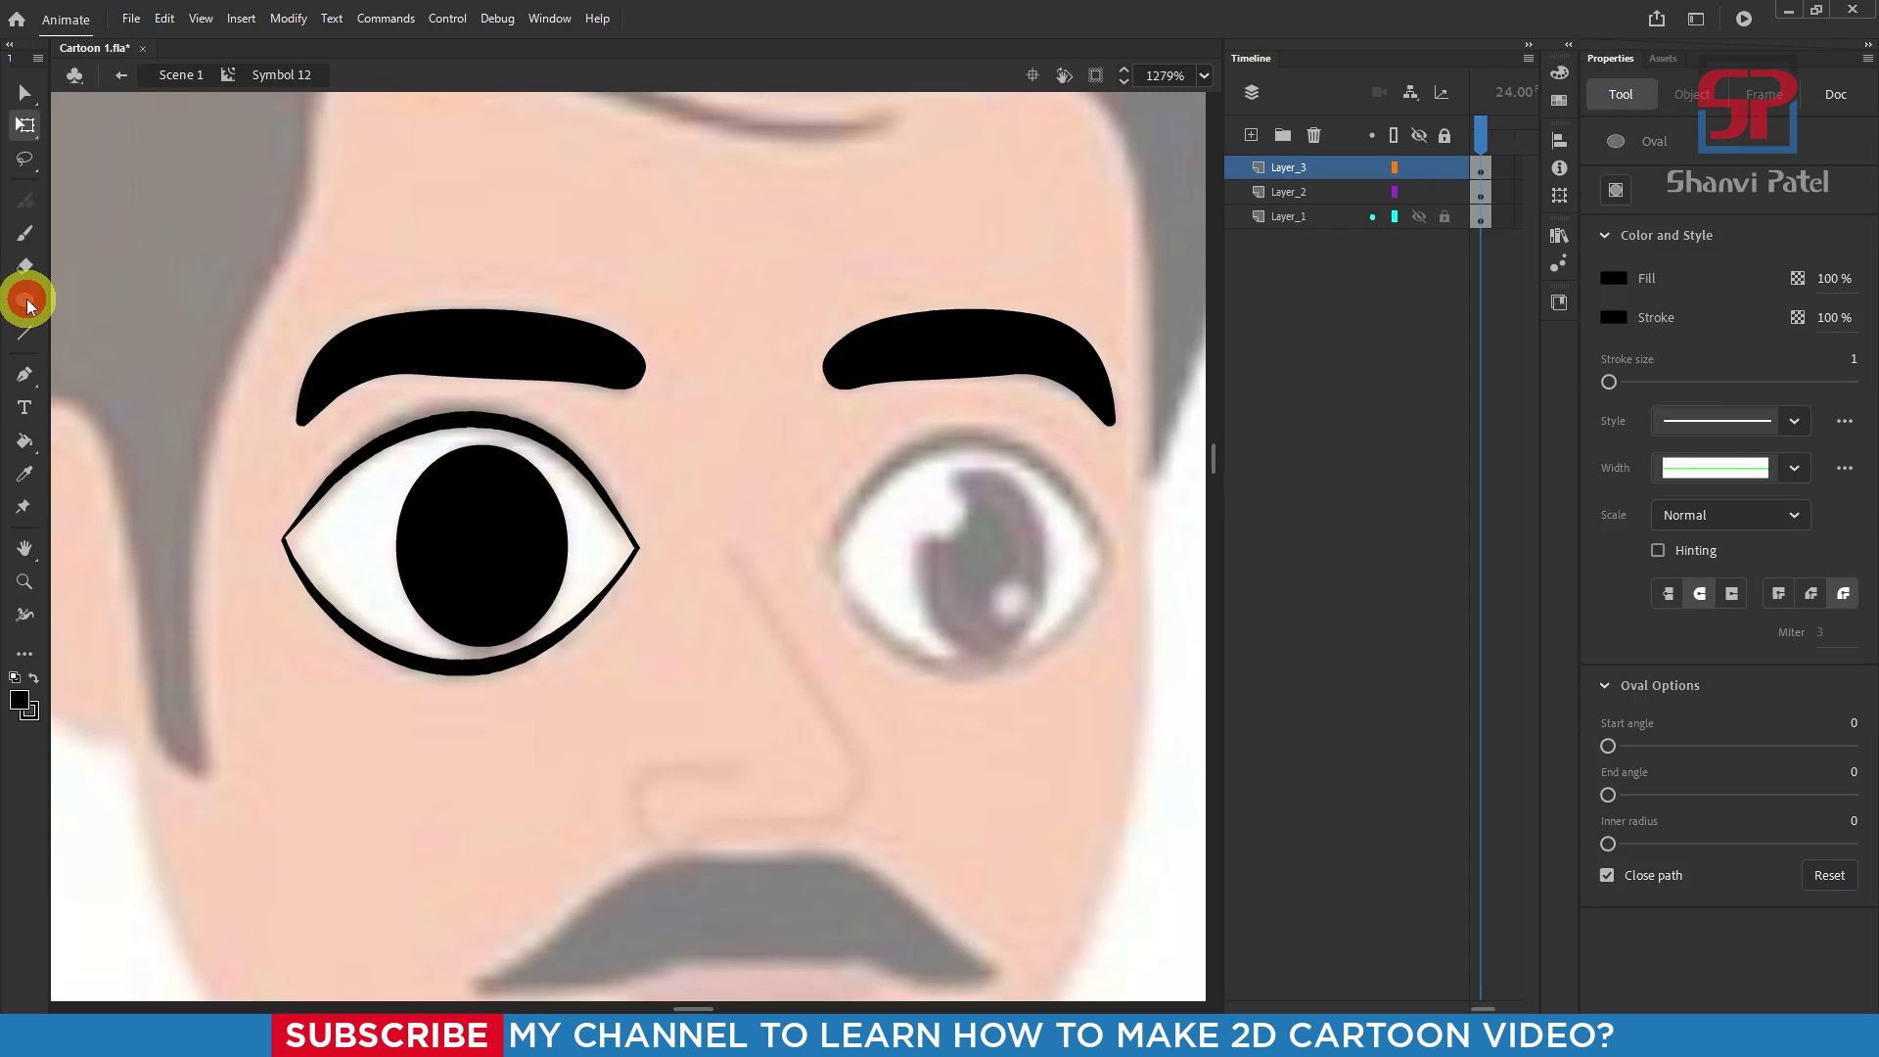
scroll(407, 504, up, 3)
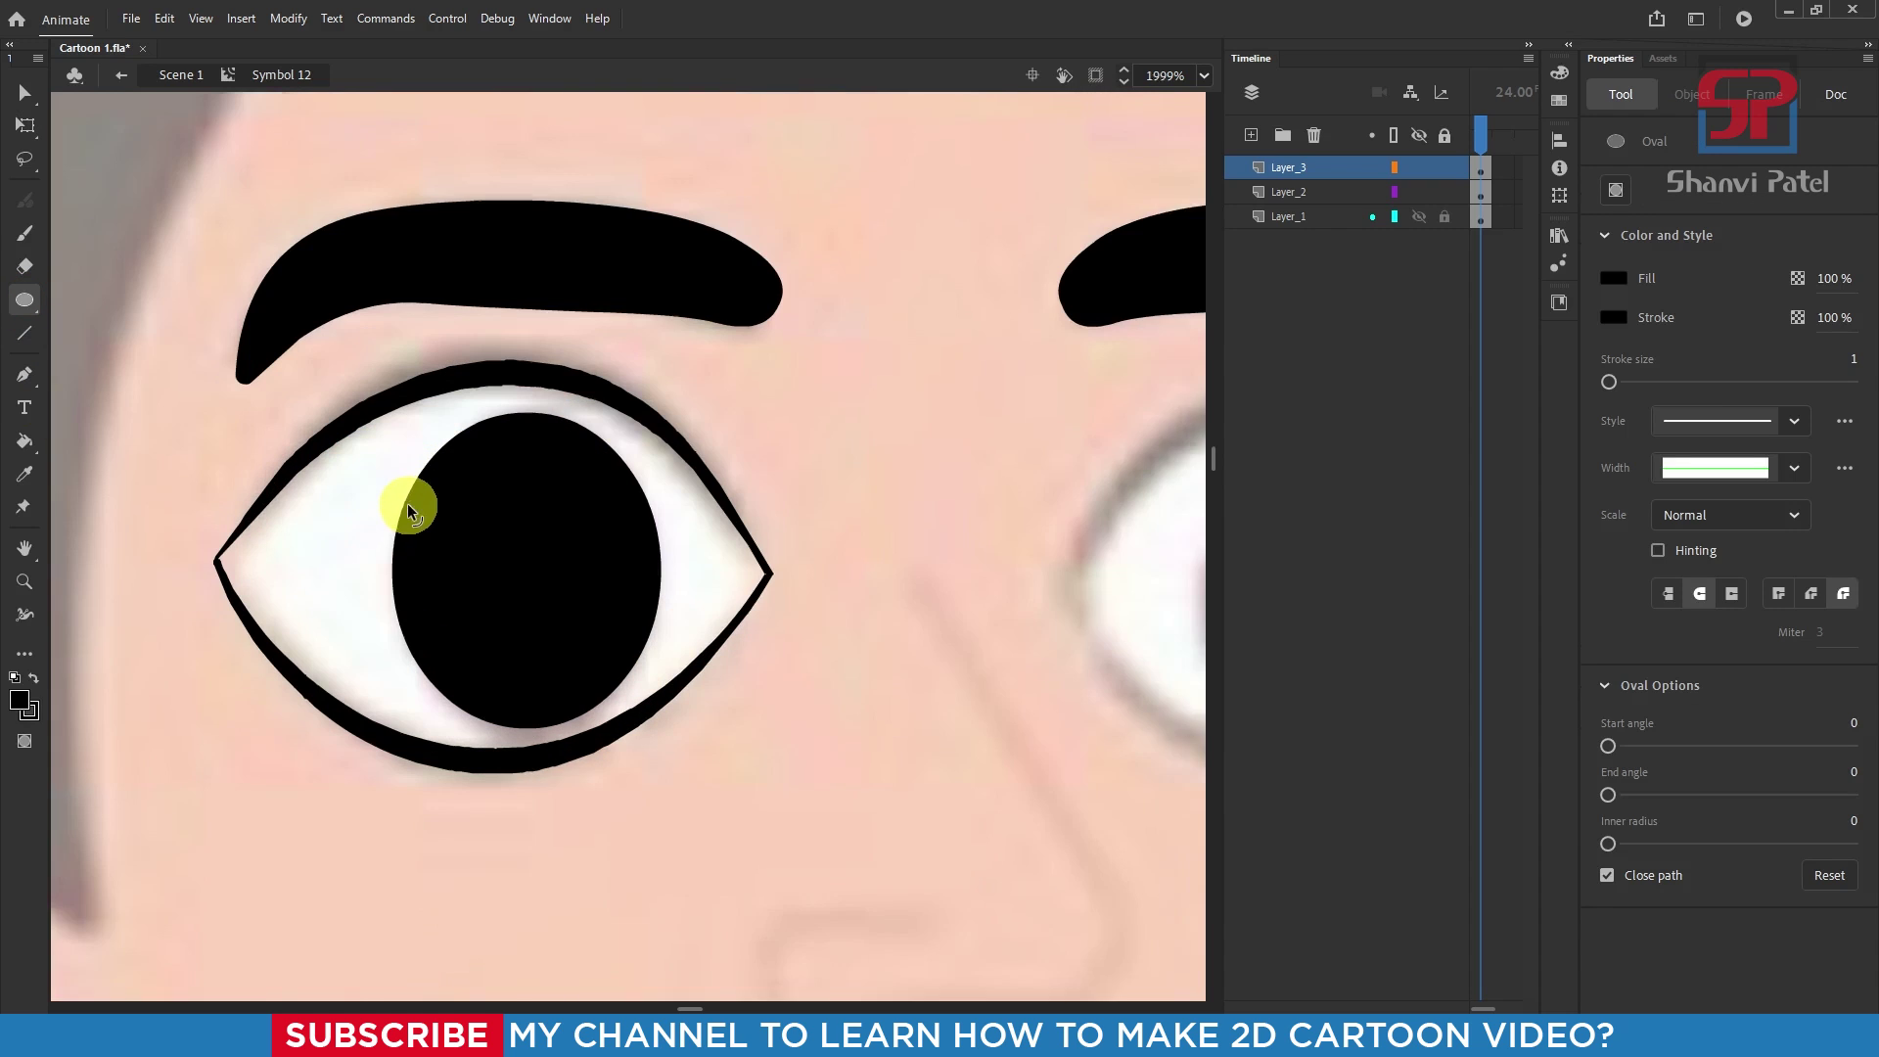
drag(450, 470, 511, 528)
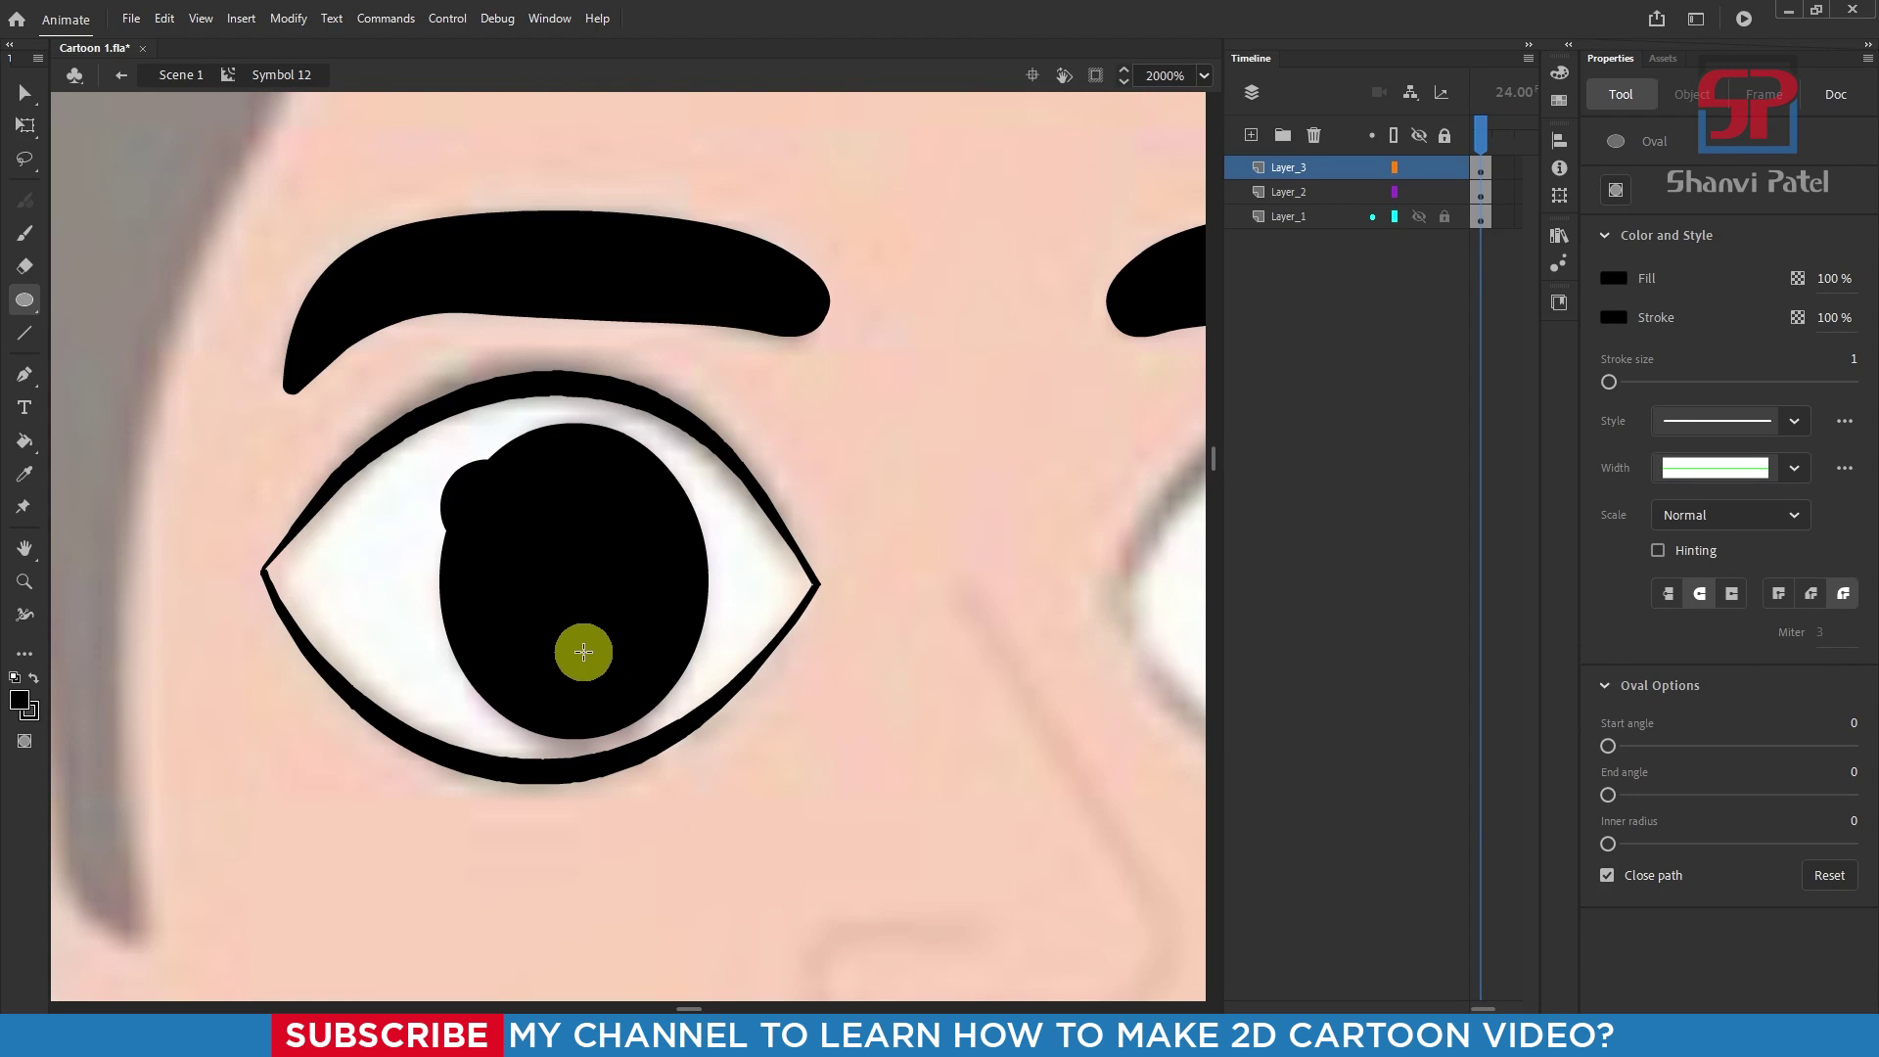
drag(214, 755, 313, 856)
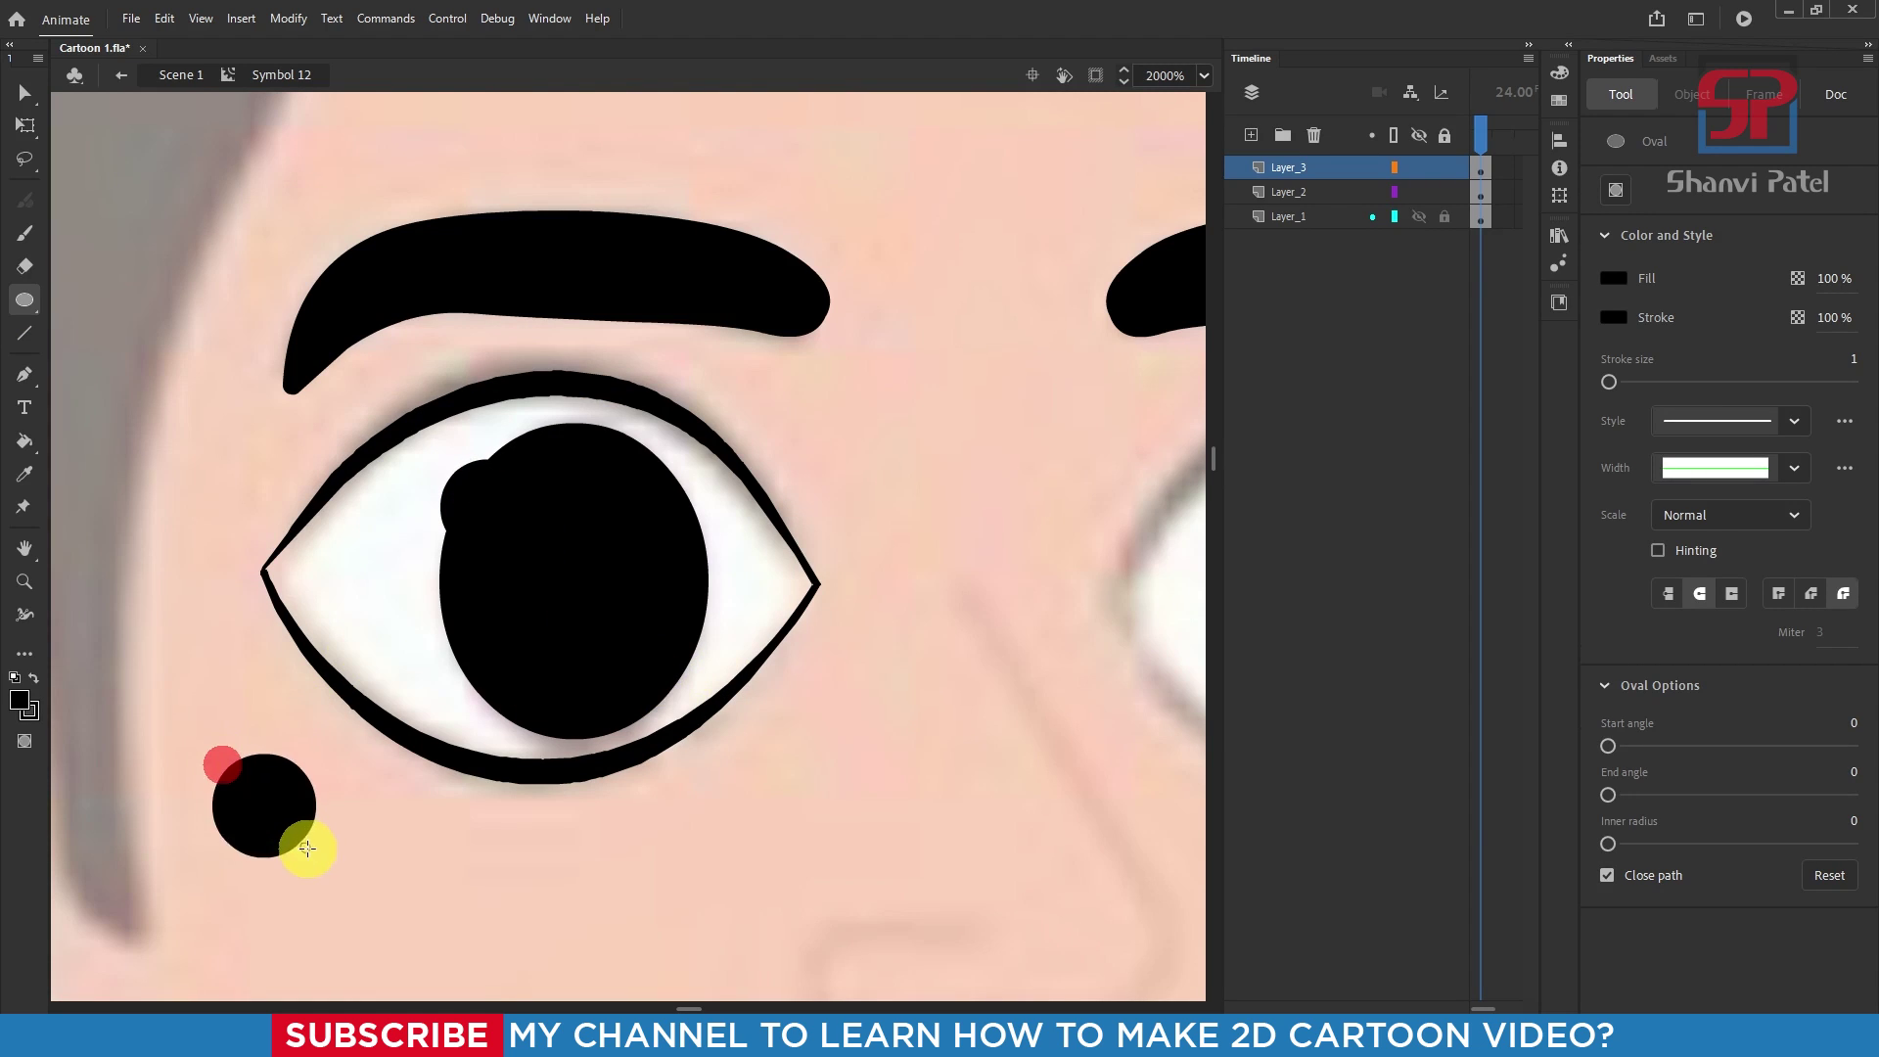
Step: Try to cut the upper highlight circle out of the left iris by deleting its fill
click(27, 123)
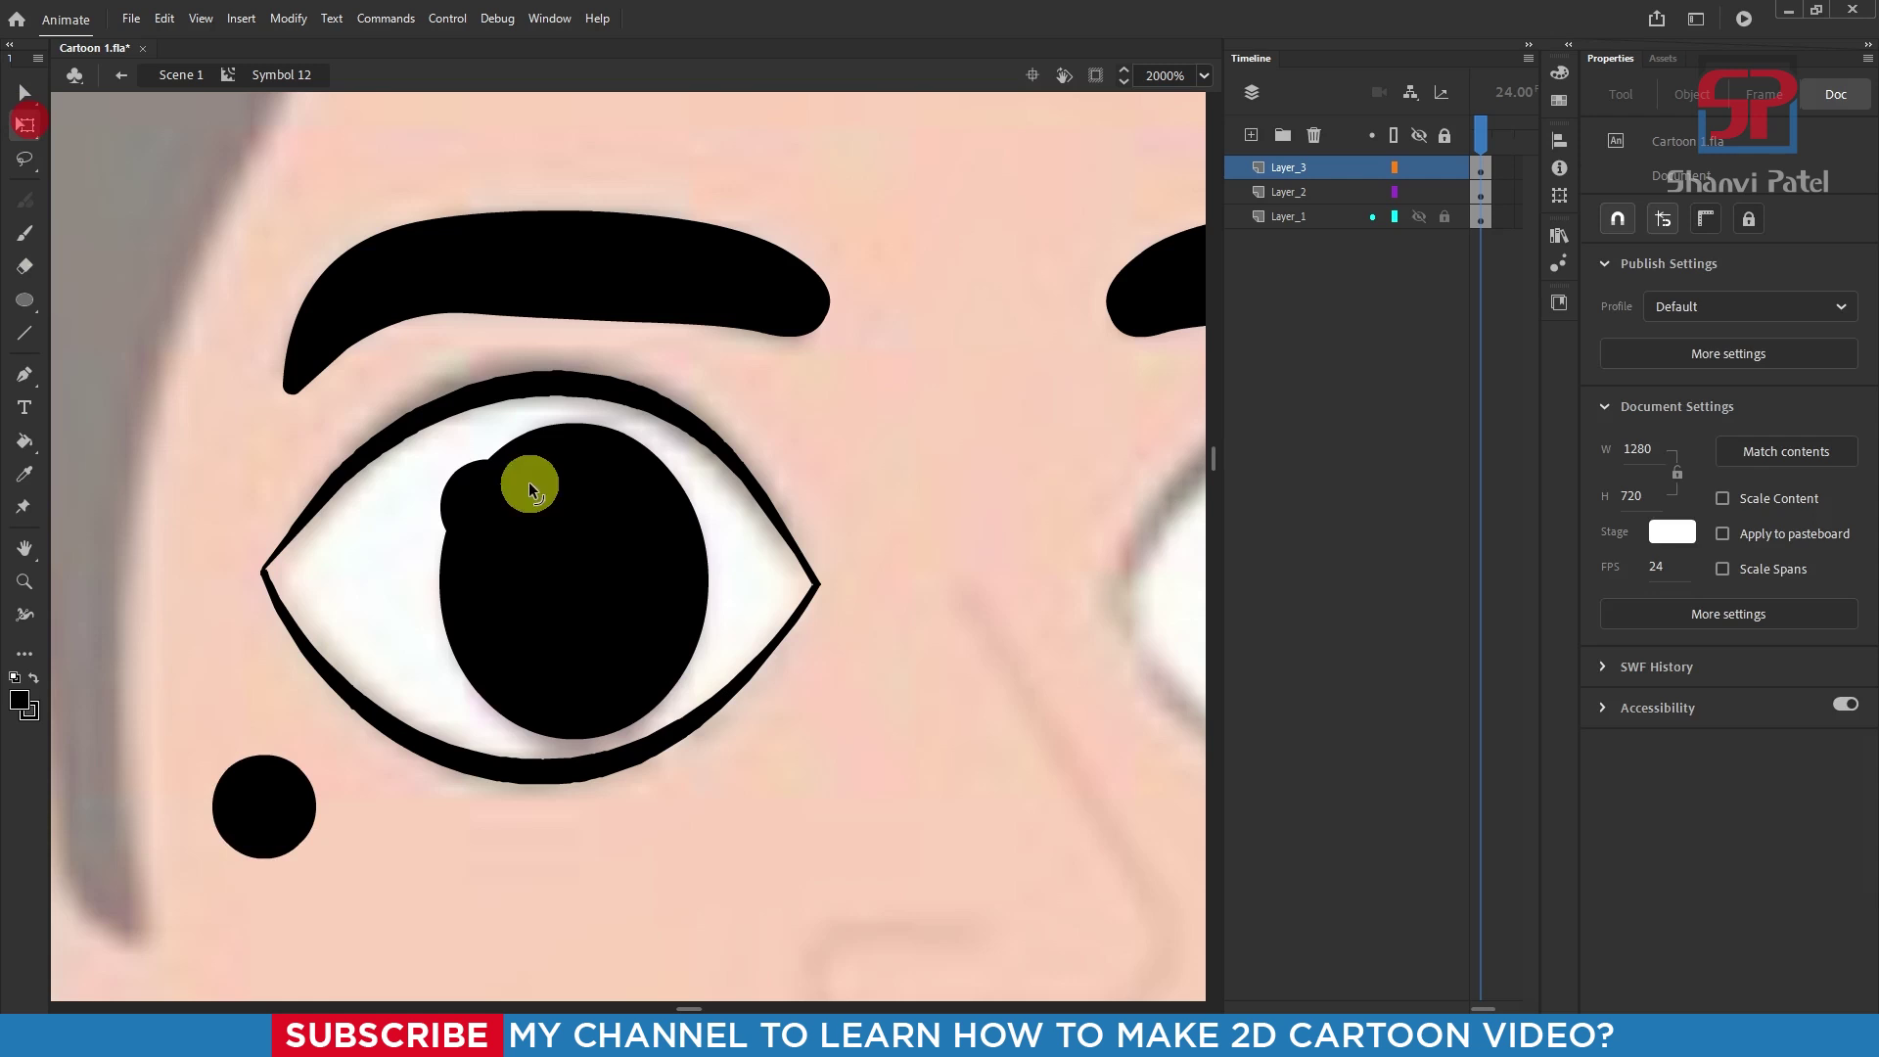
click(468, 501)
key(Delete)
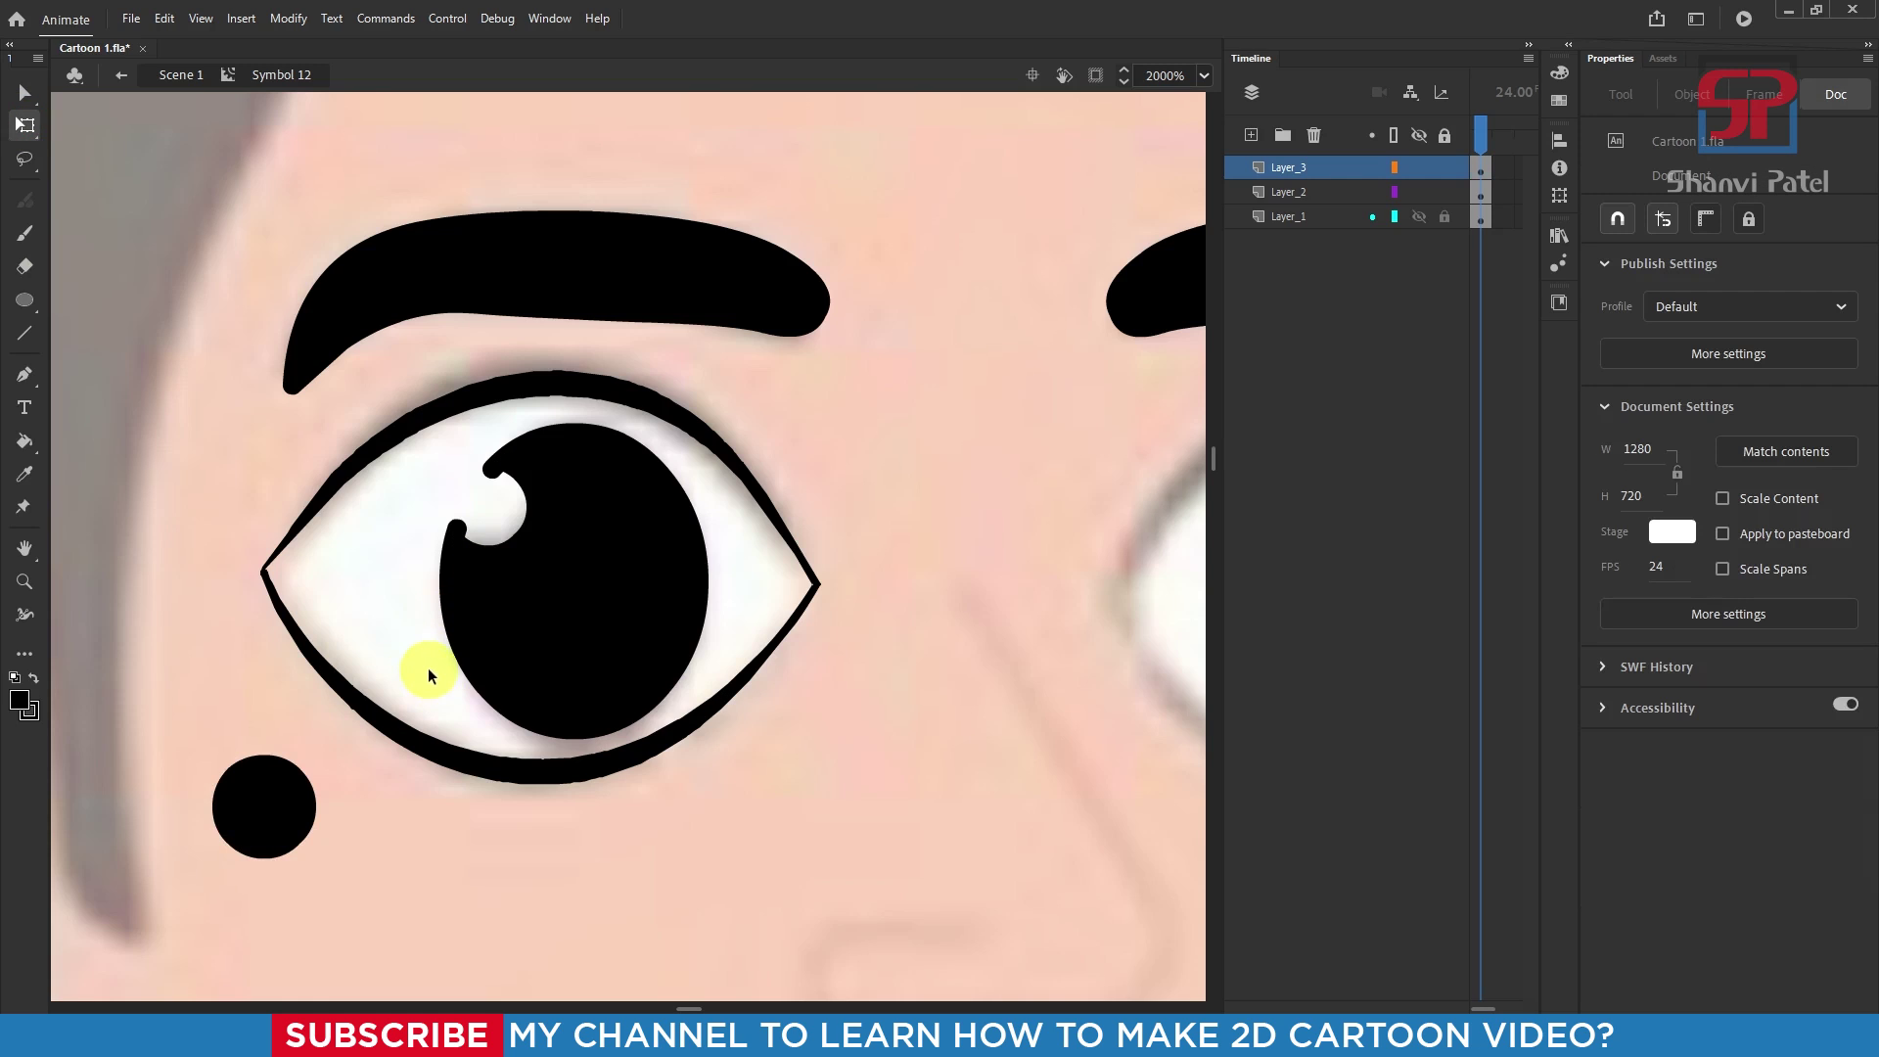
key(ctrl+z)
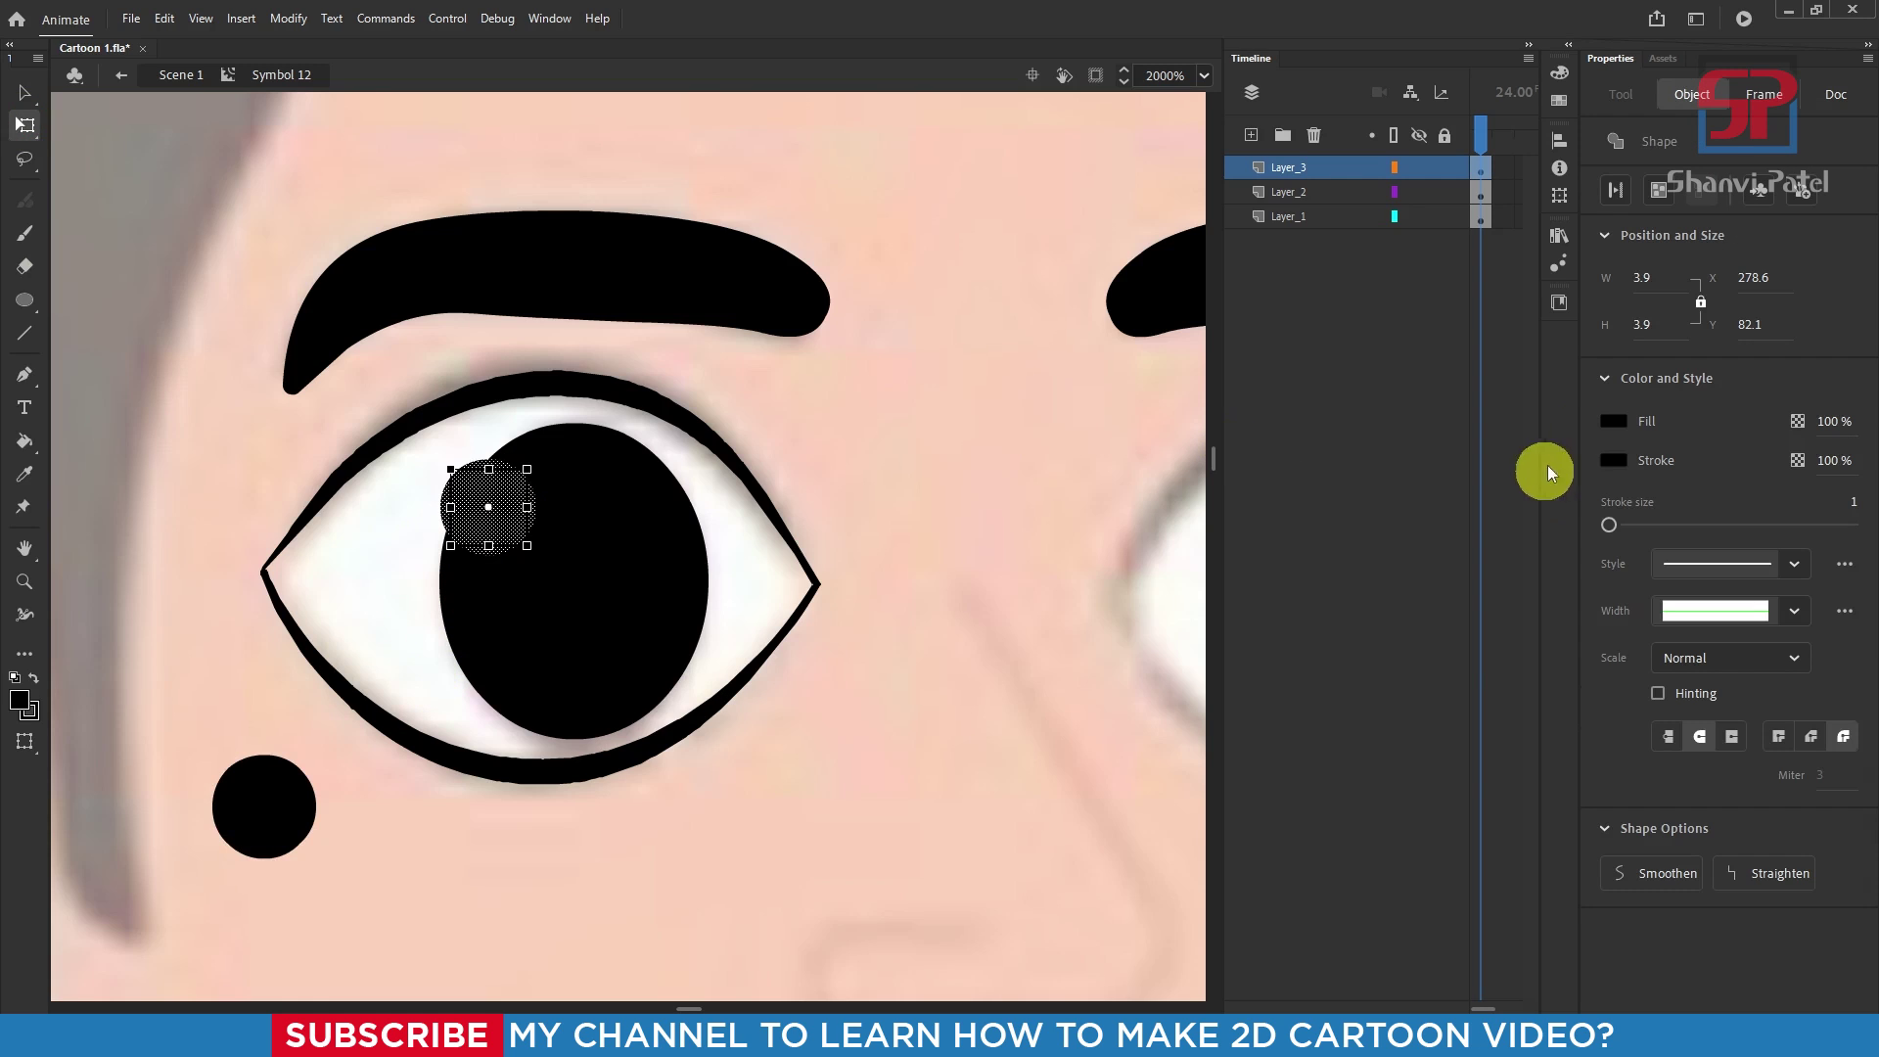
Step: Set both the fill and the stroke of the upper highlight circle to white
click(1613, 421)
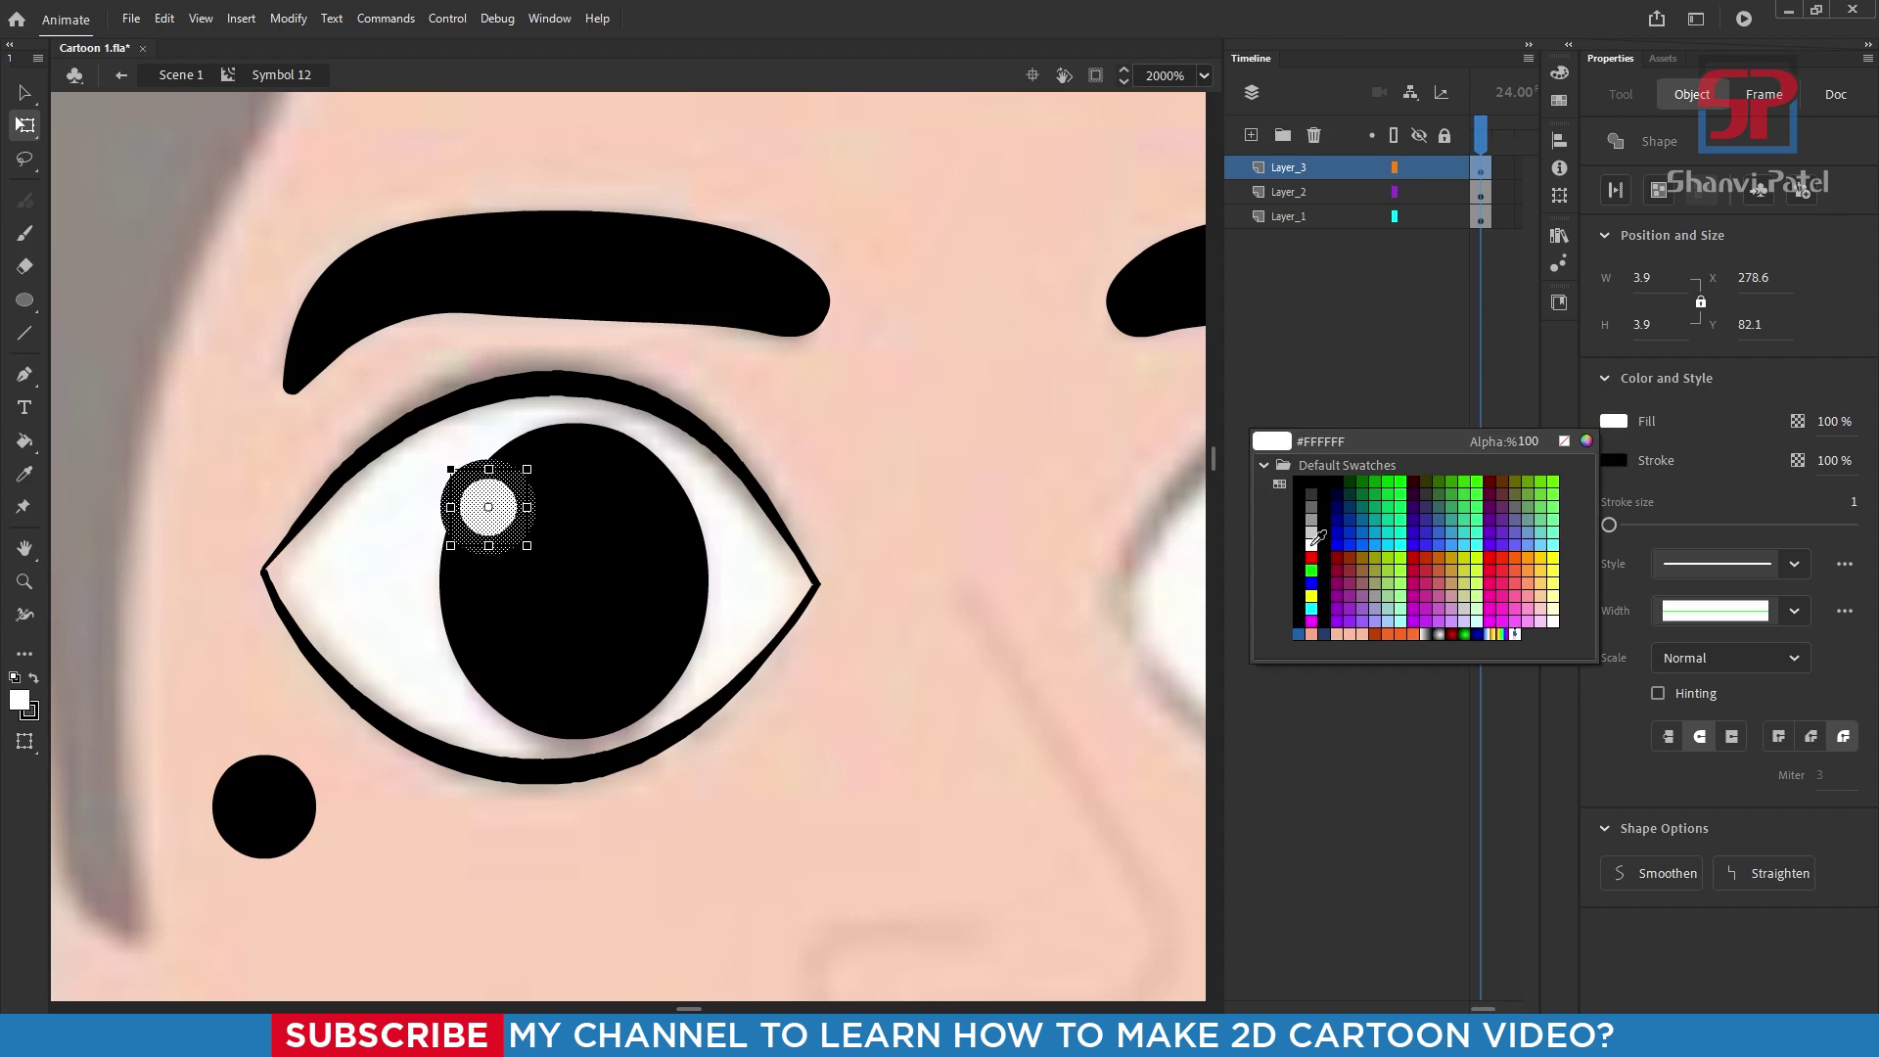
click(1313, 540)
click(1616, 459)
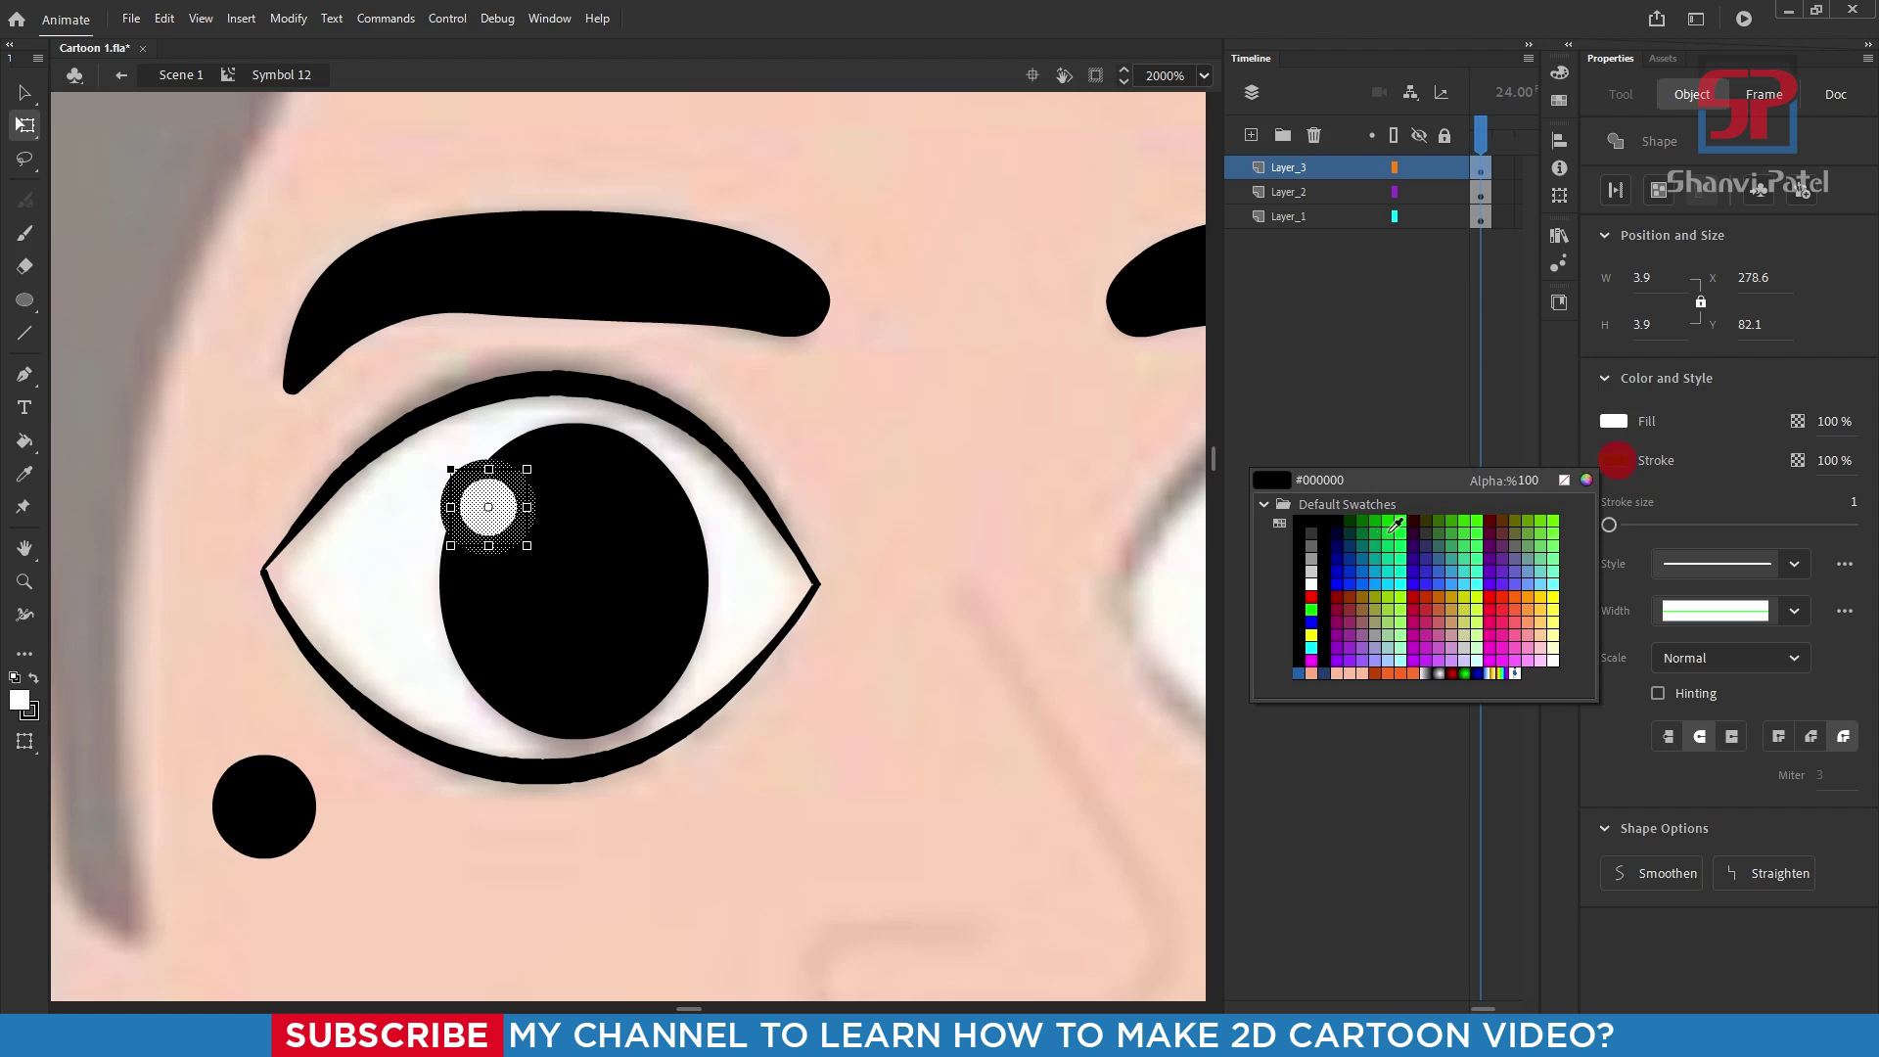
click(1312, 579)
Step: Fill the circle below the left eye with white and delete its black outline
click(264, 807)
click(1614, 420)
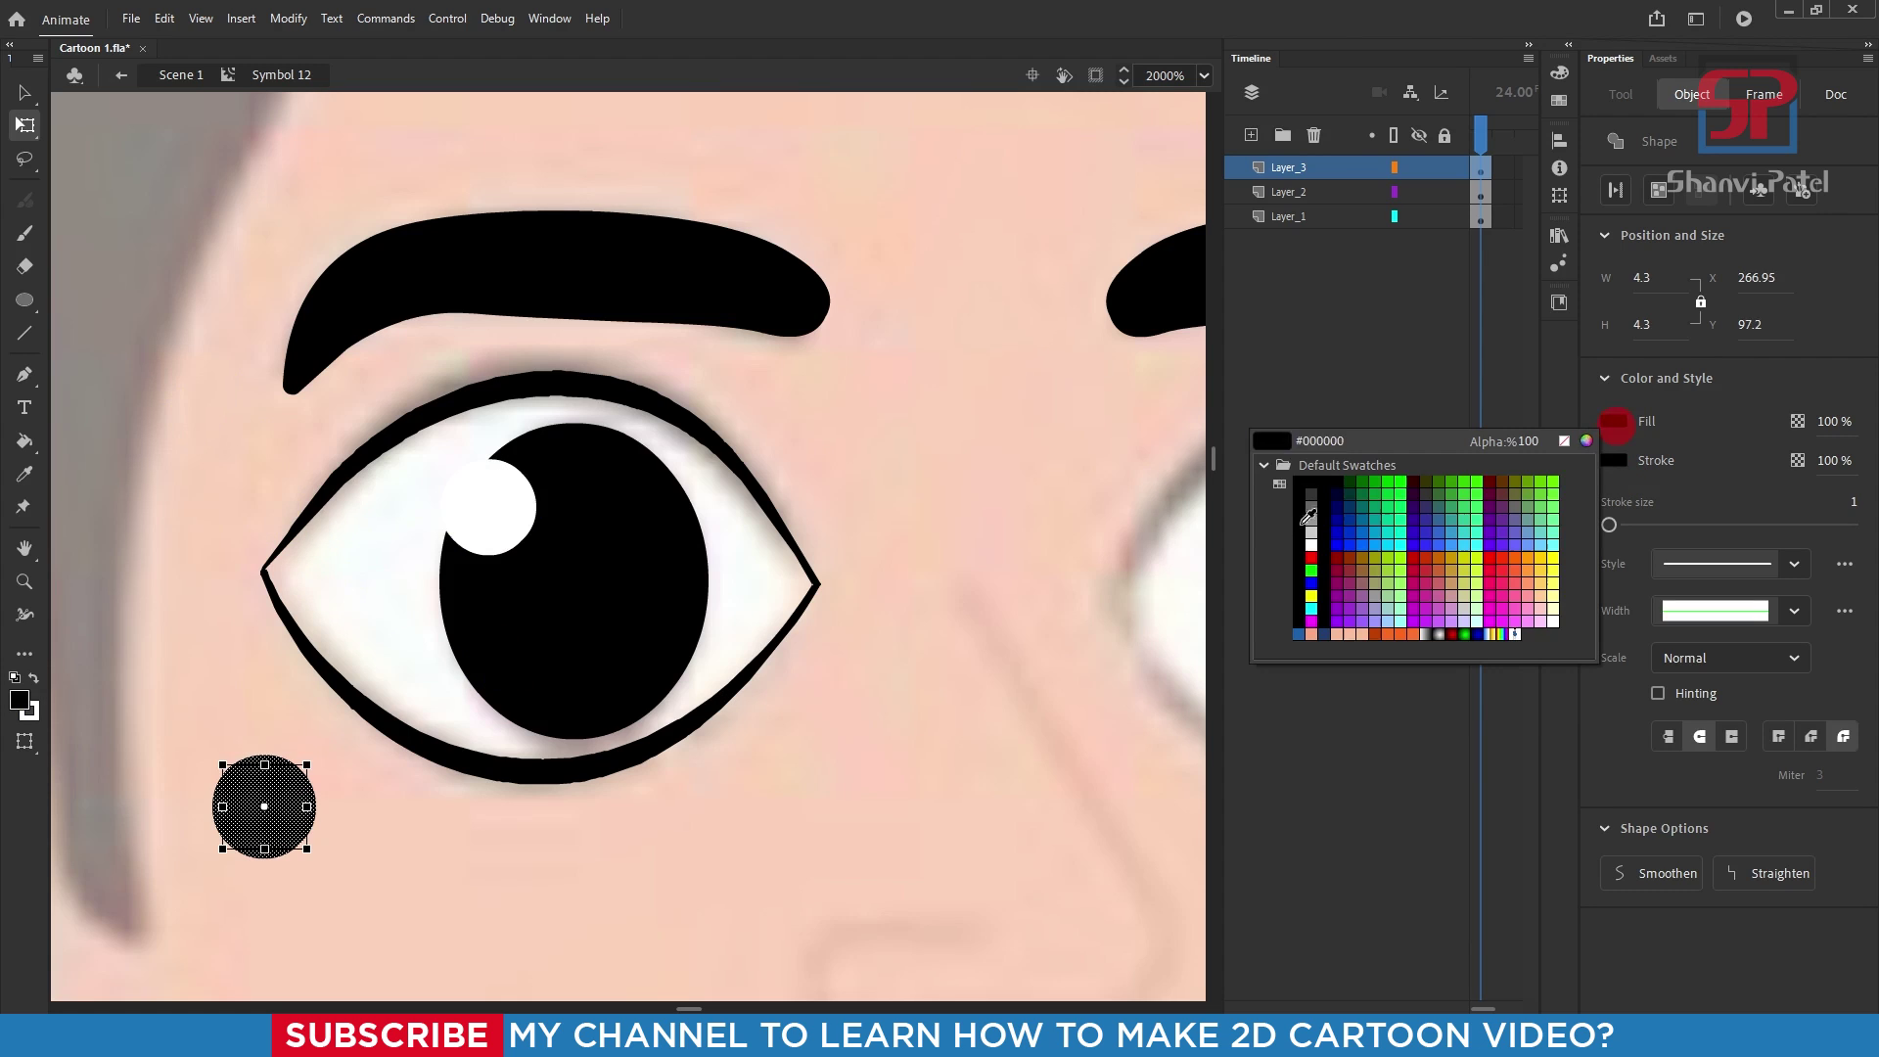
click(1311, 541)
click(345, 855)
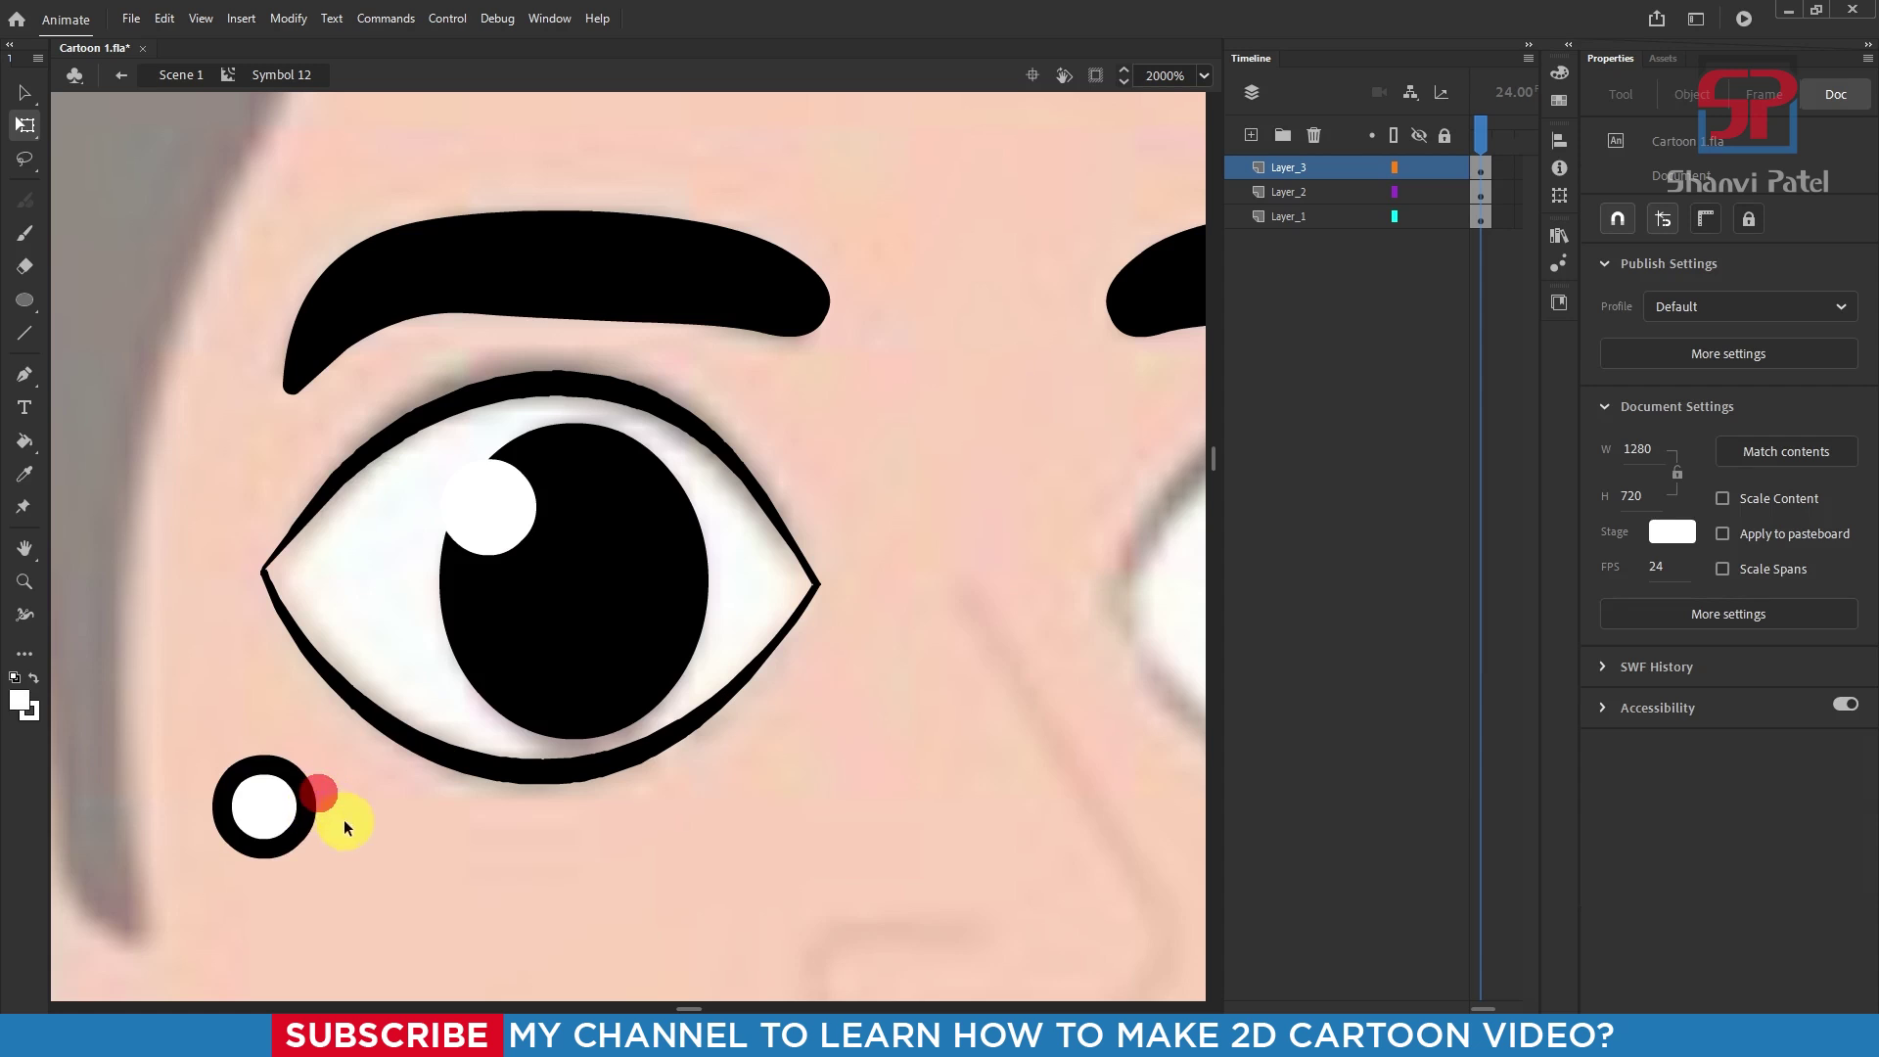
click(311, 789)
key(Delete)
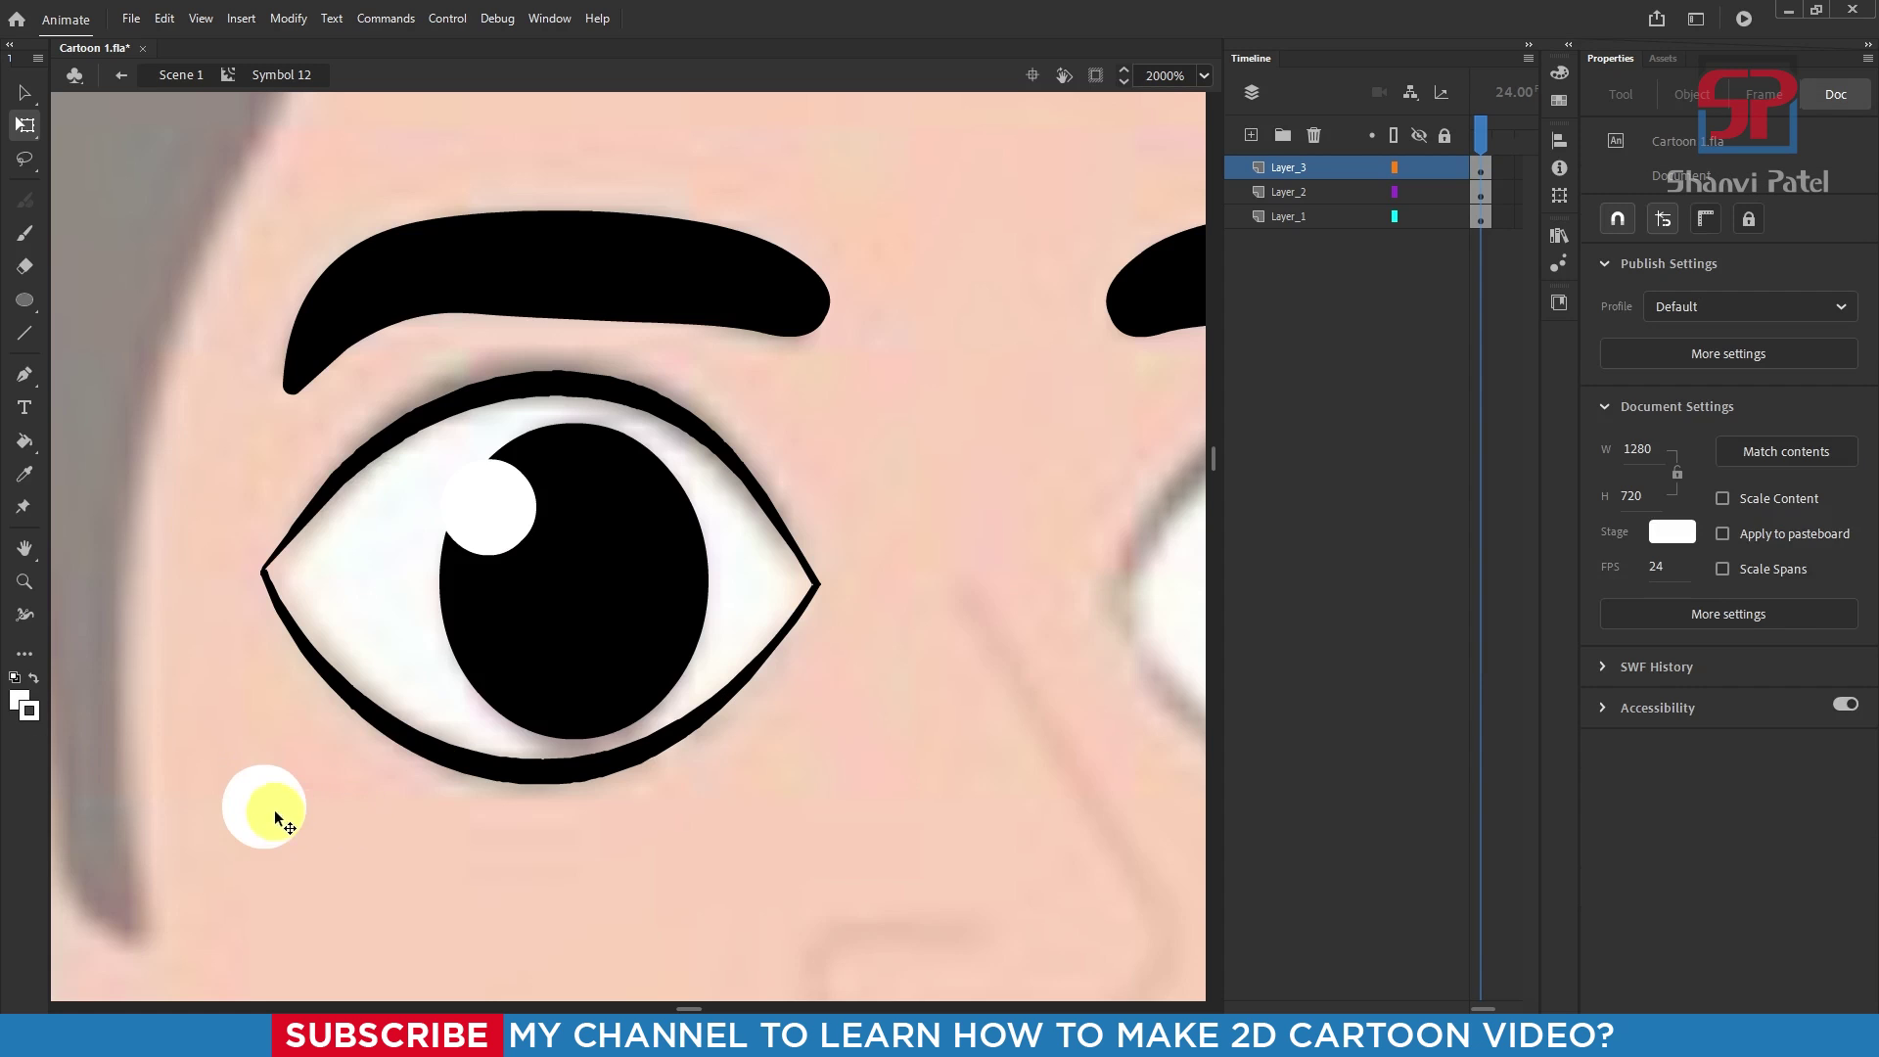
Step: Move the white circle onto the lower inner part of the left iris and shrink it to about 2.35 across
click(275, 807)
drag(307, 765, 636, 680)
scroll(621, 571, down, 4)
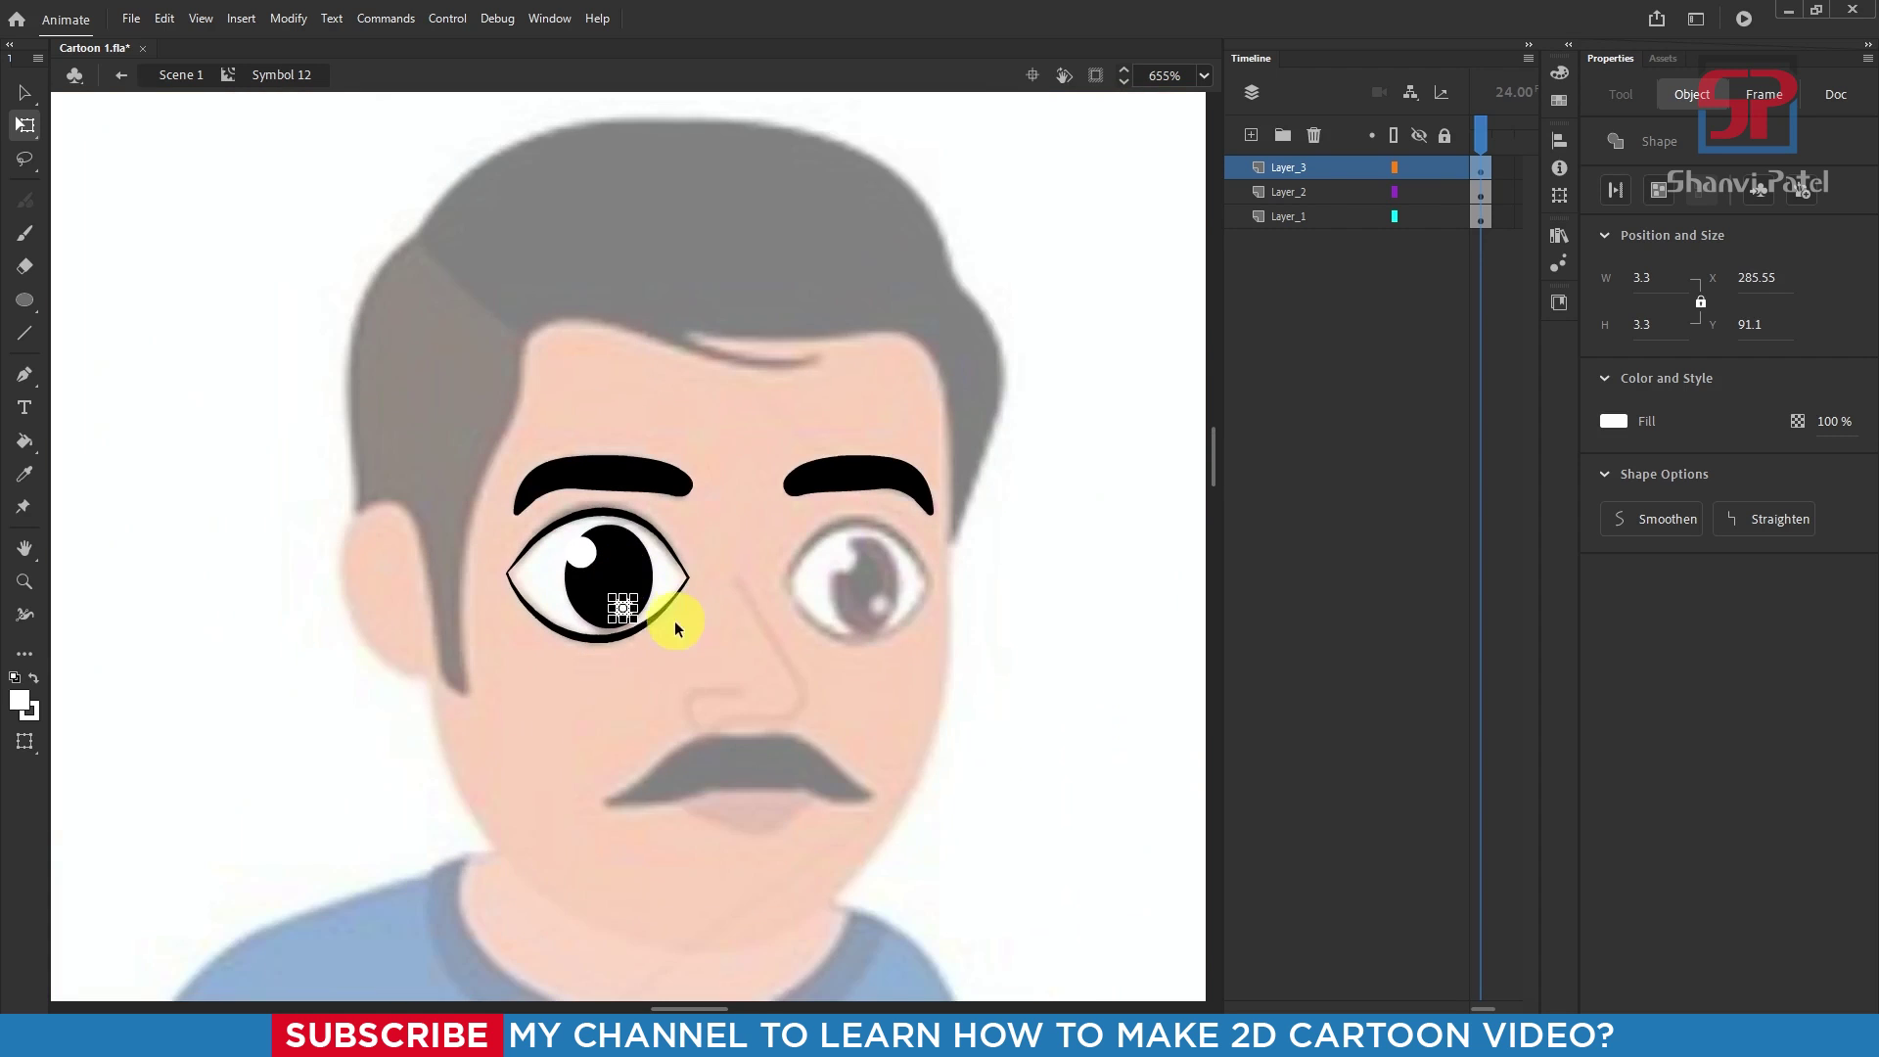
scroll(662, 617, up, 4)
drag(662, 617, 689, 588)
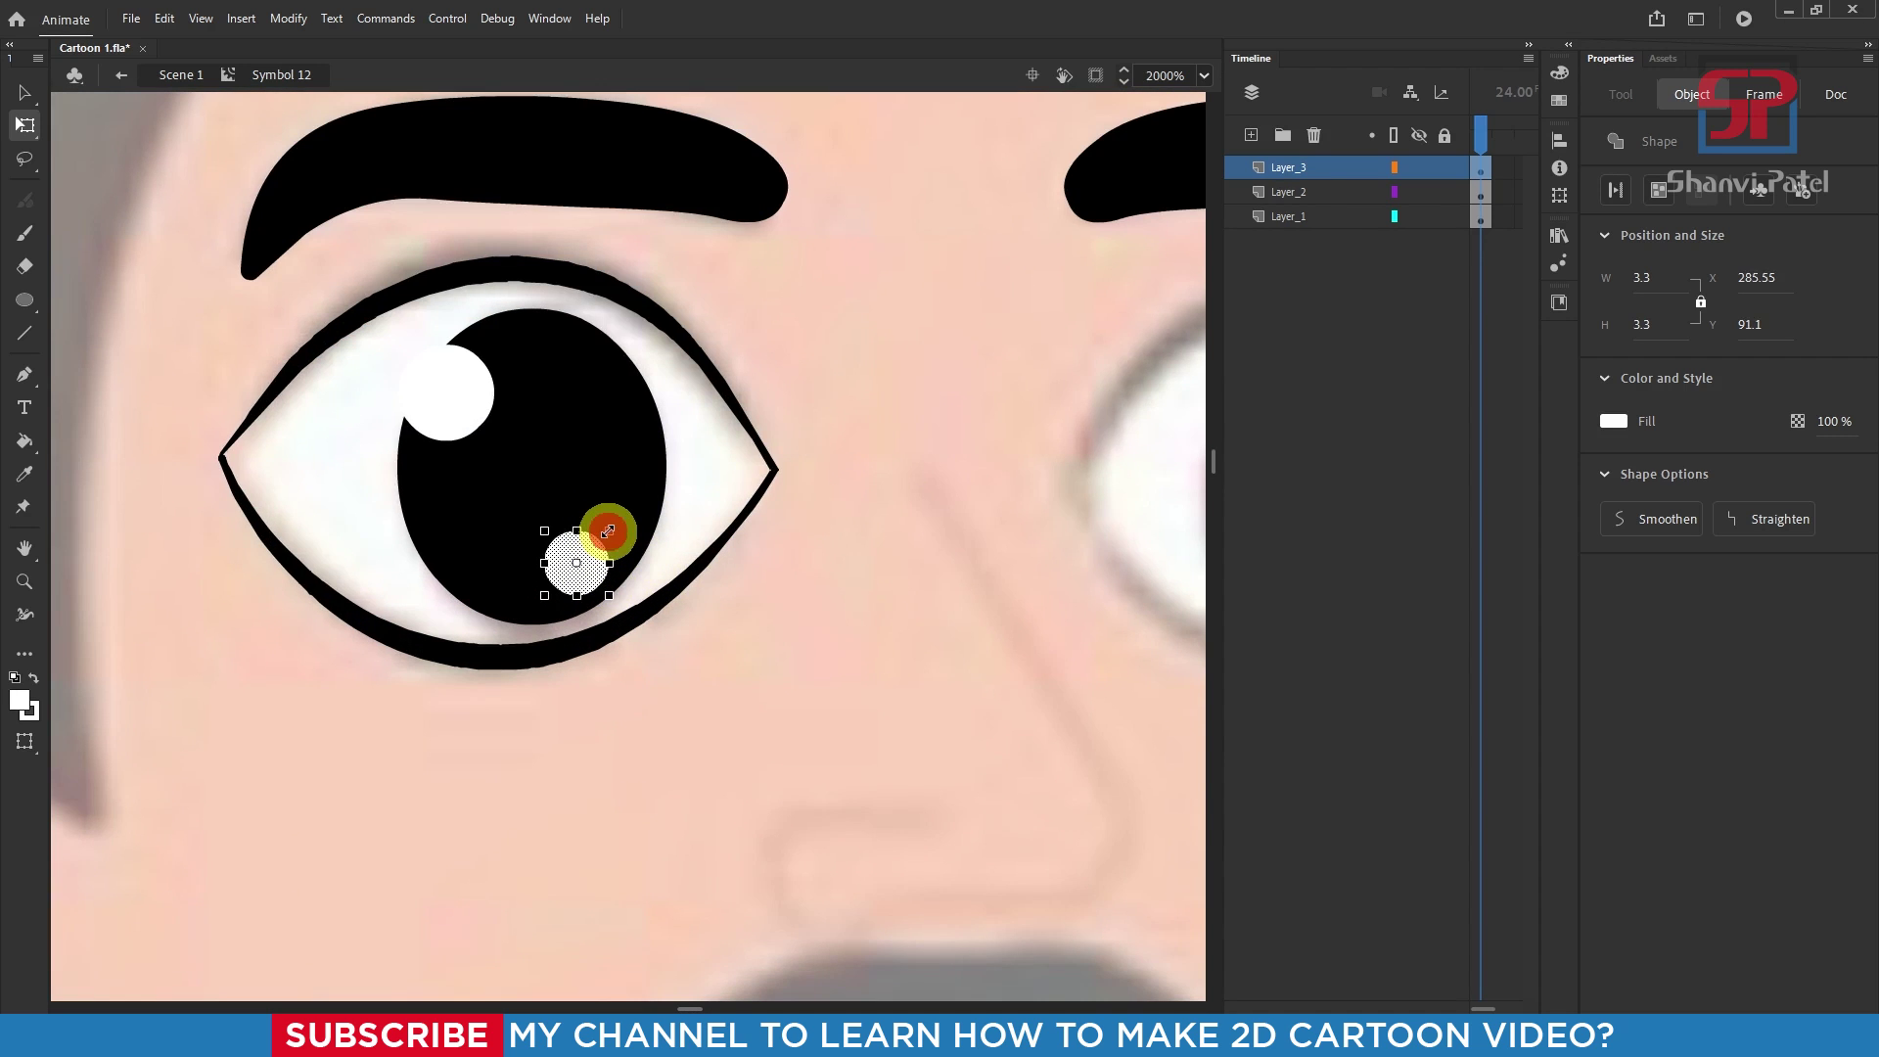
drag(607, 531, 598, 541)
scroll(446, 554, down, 2)
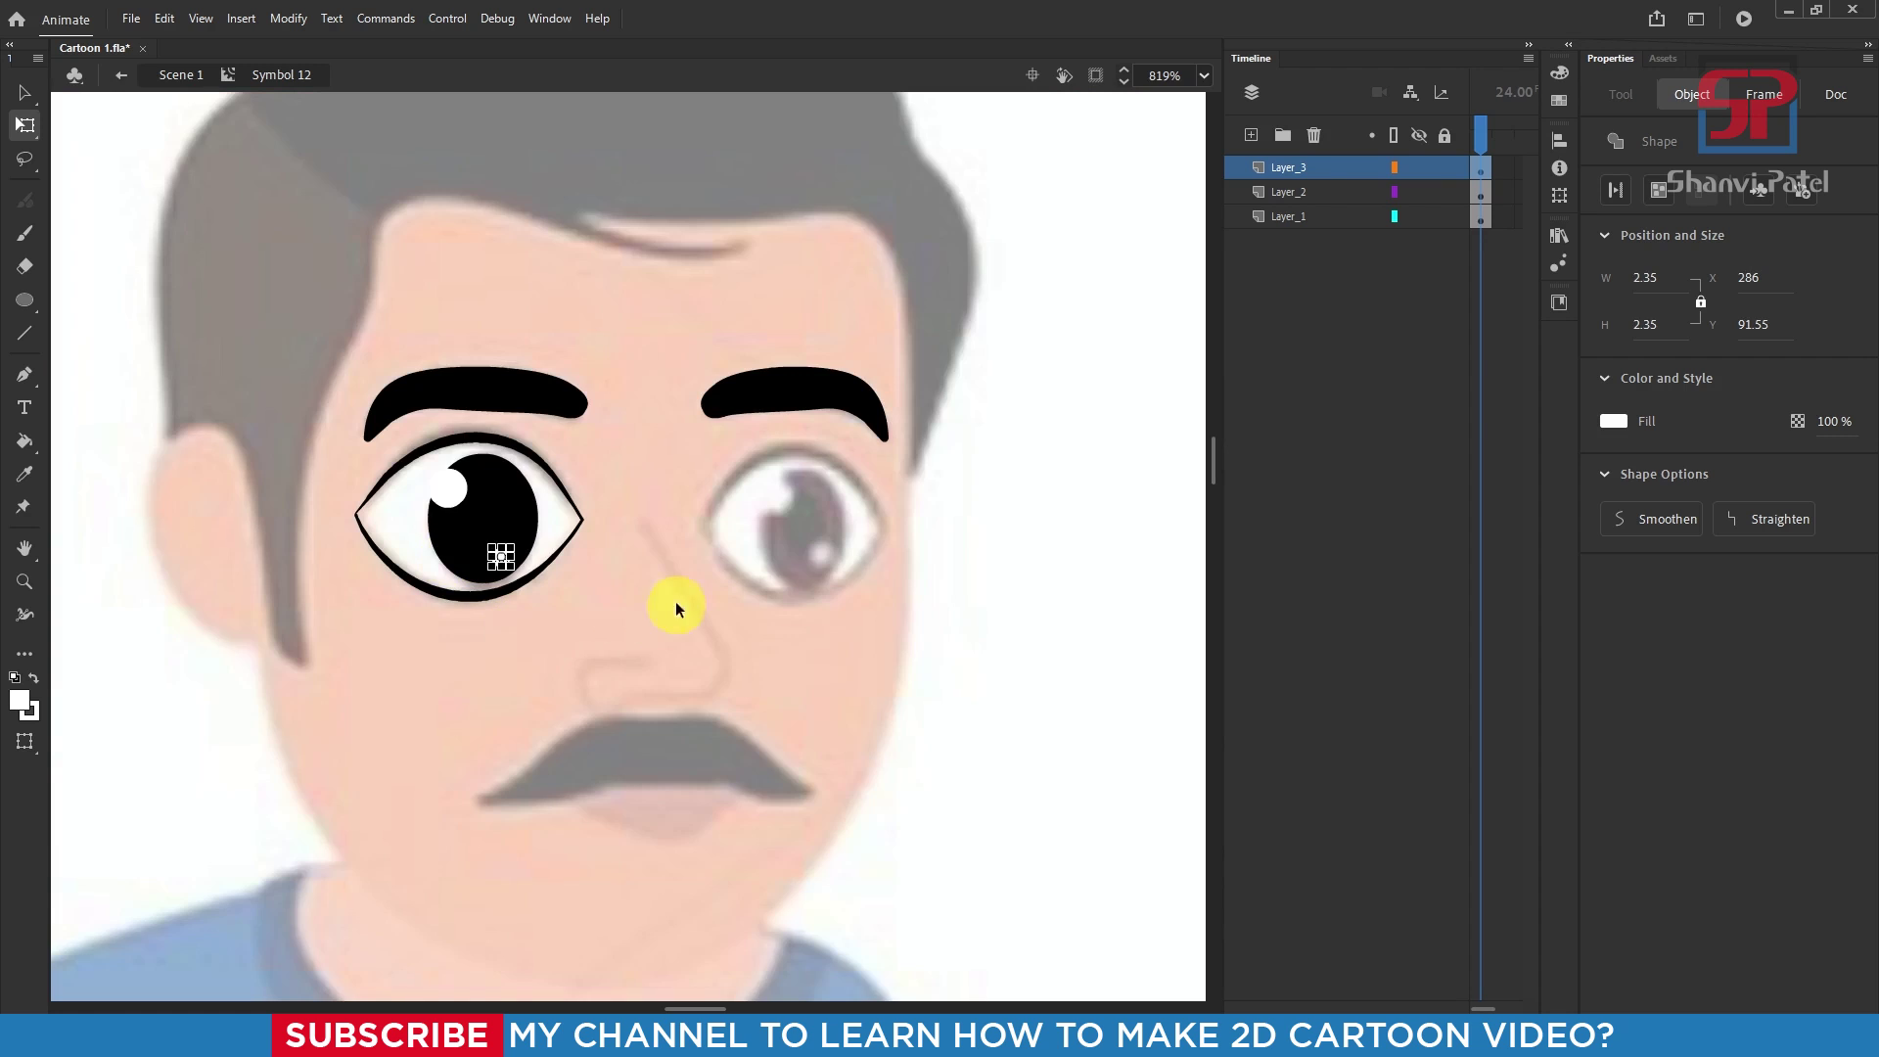
click(1027, 593)
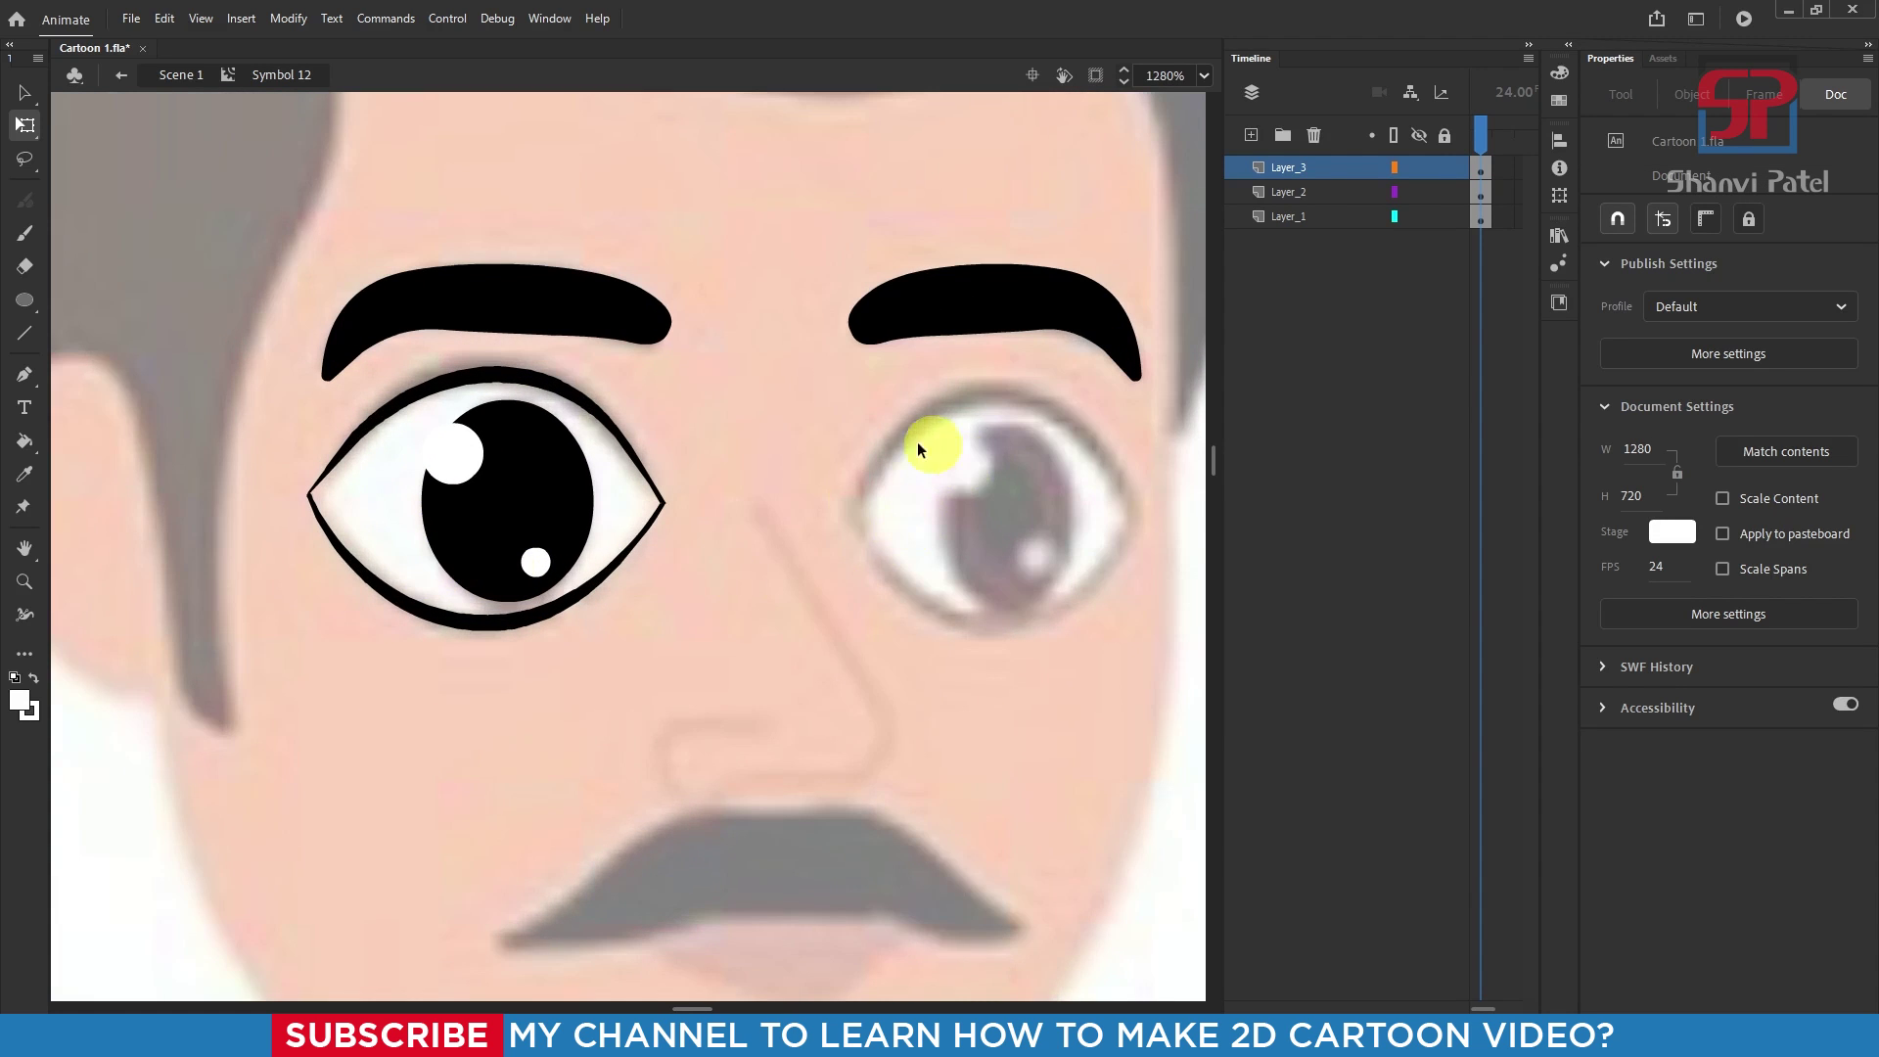
Step: Select the complete left eye without its eyebrow and place a copy of it over the right eye of the reference
drag(796, 772, 270, 350)
shift+click(575, 323)
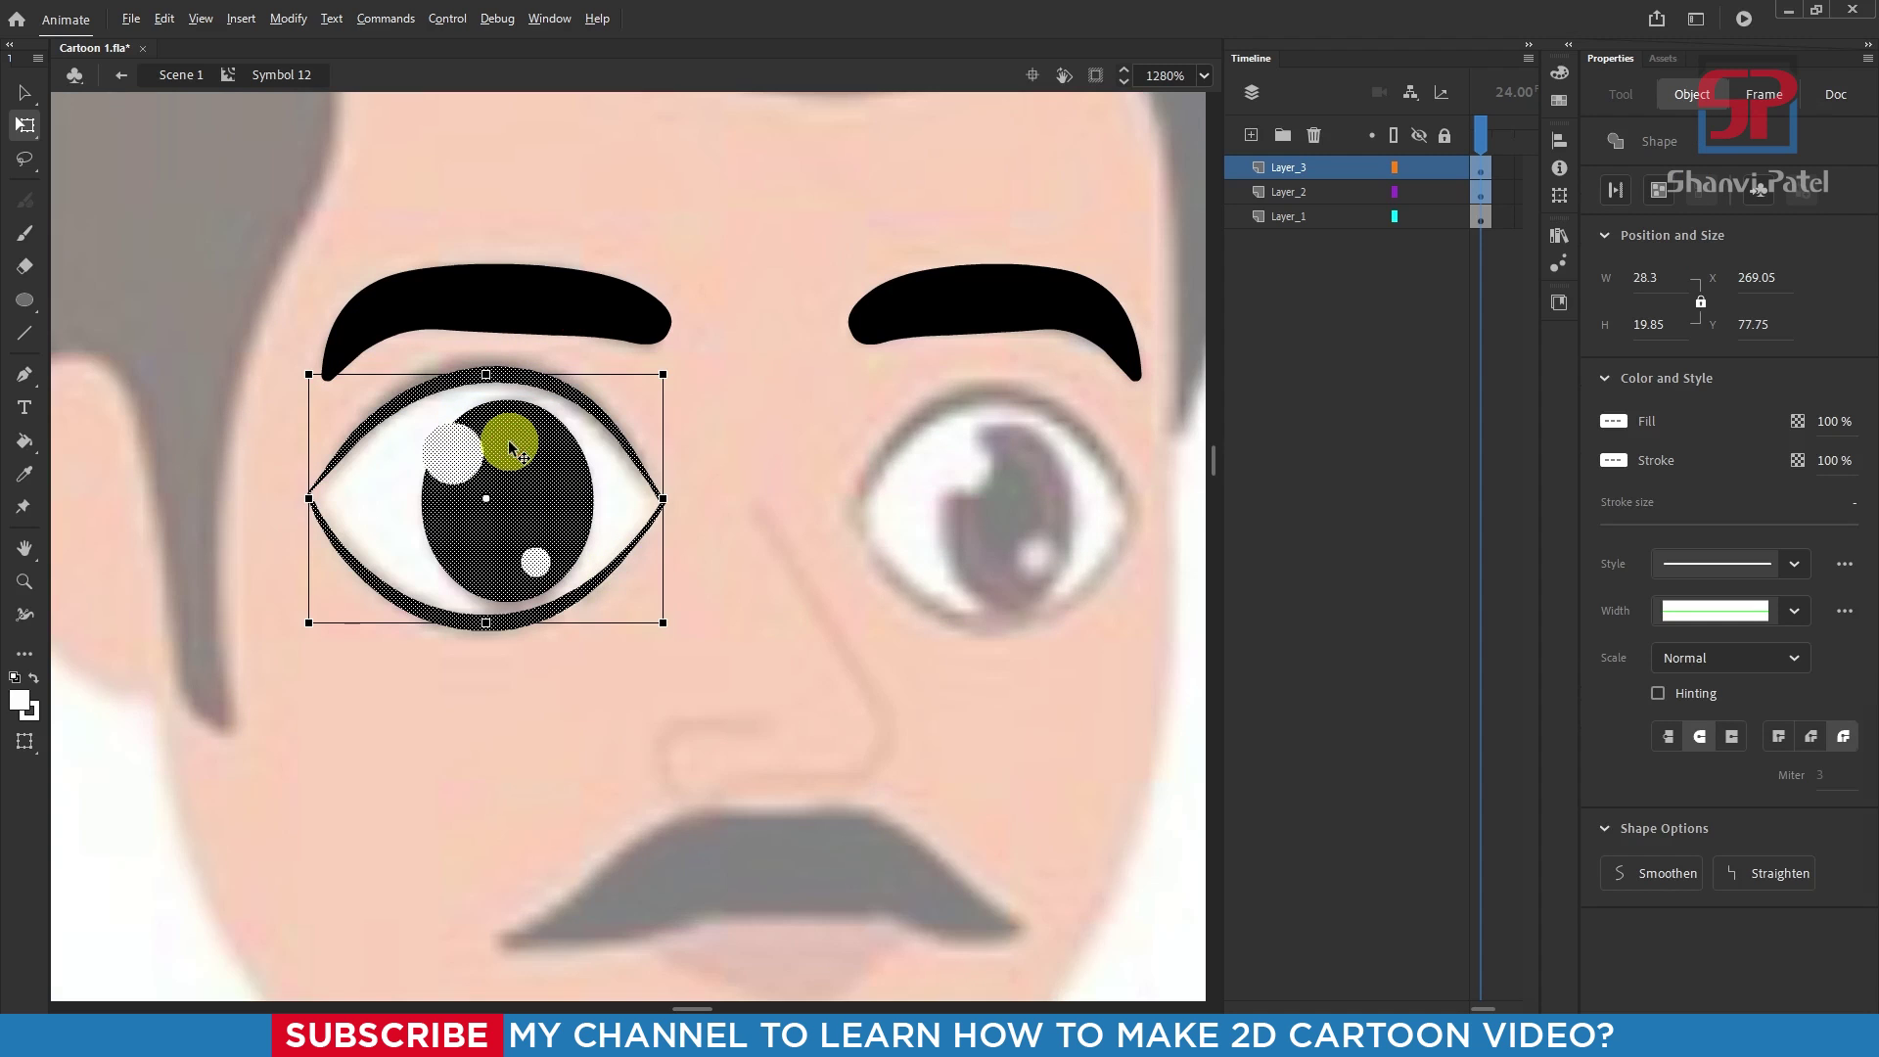
drag(508, 438, 1046, 448)
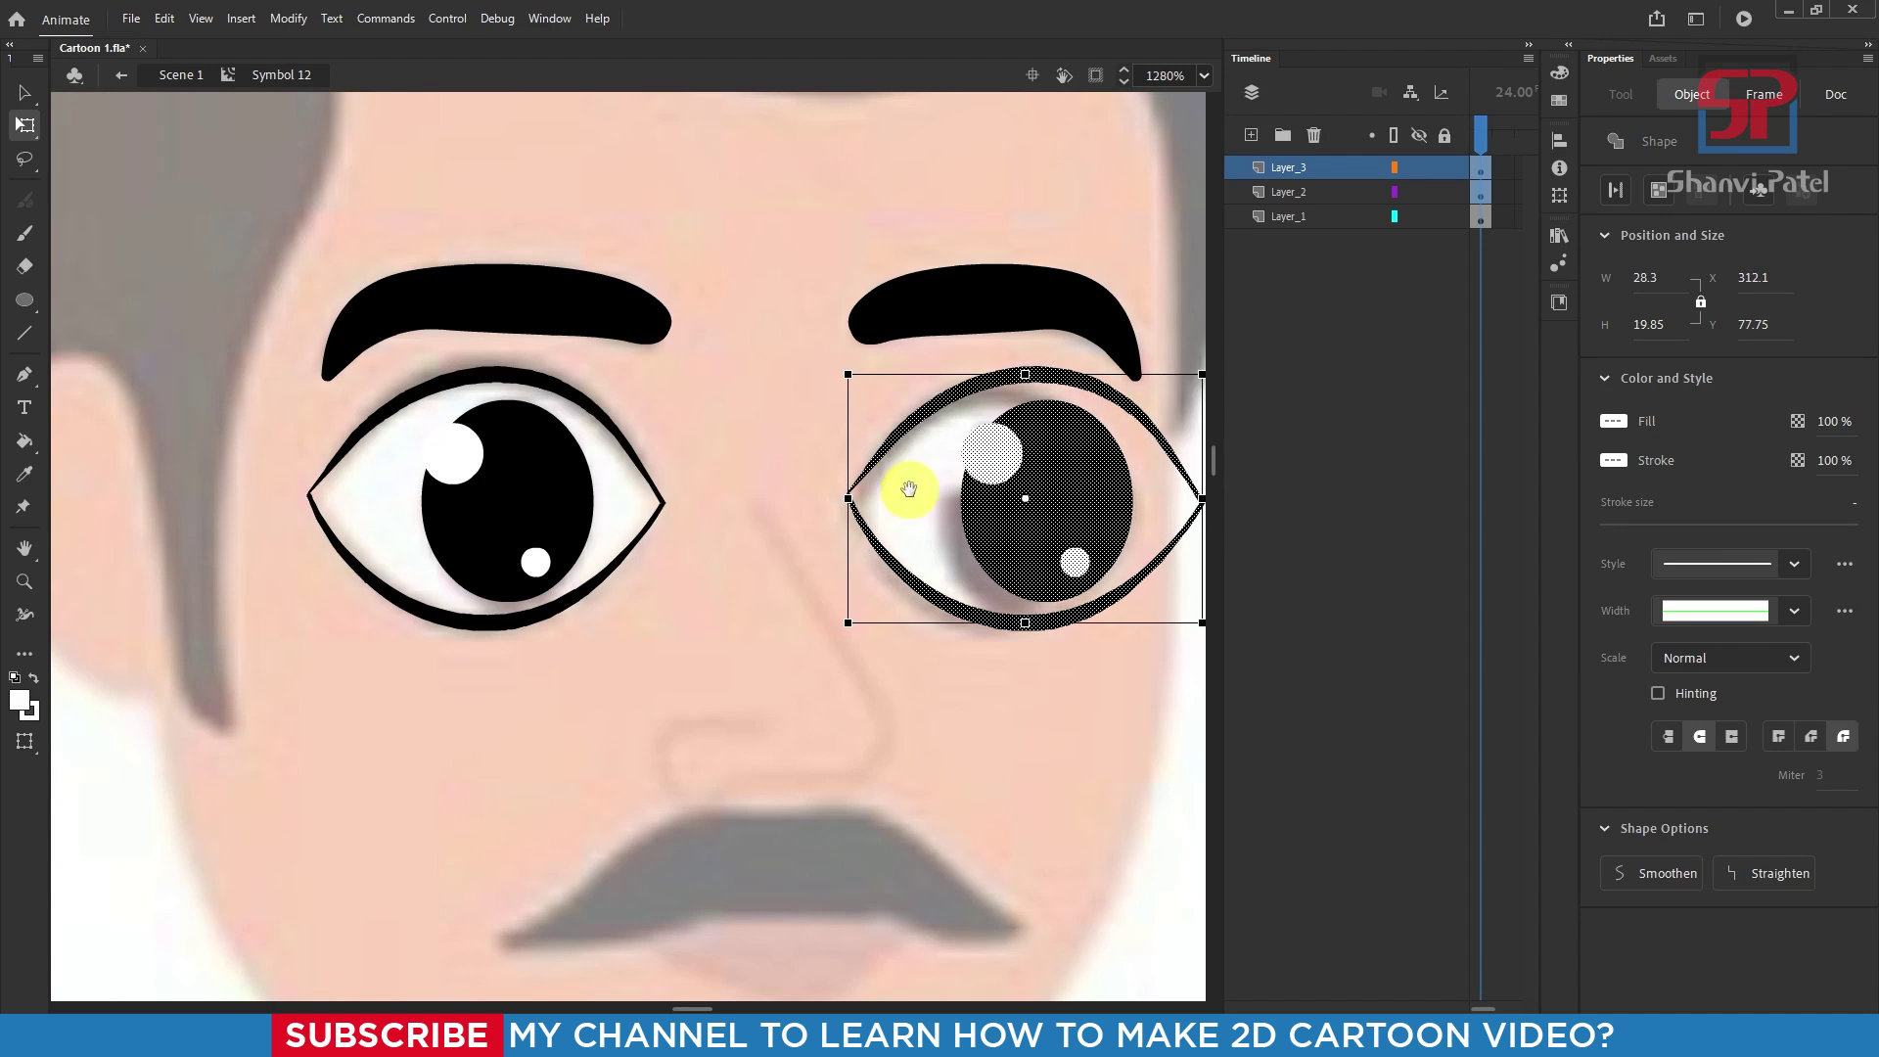
Step: Scale the copied eye down to about 24.9 wide by 18.9 high and align it with the right eye of the reference
drag(908, 489, 614, 523)
drag(421, 327, 1073, 820)
drag(890, 689, 859, 664)
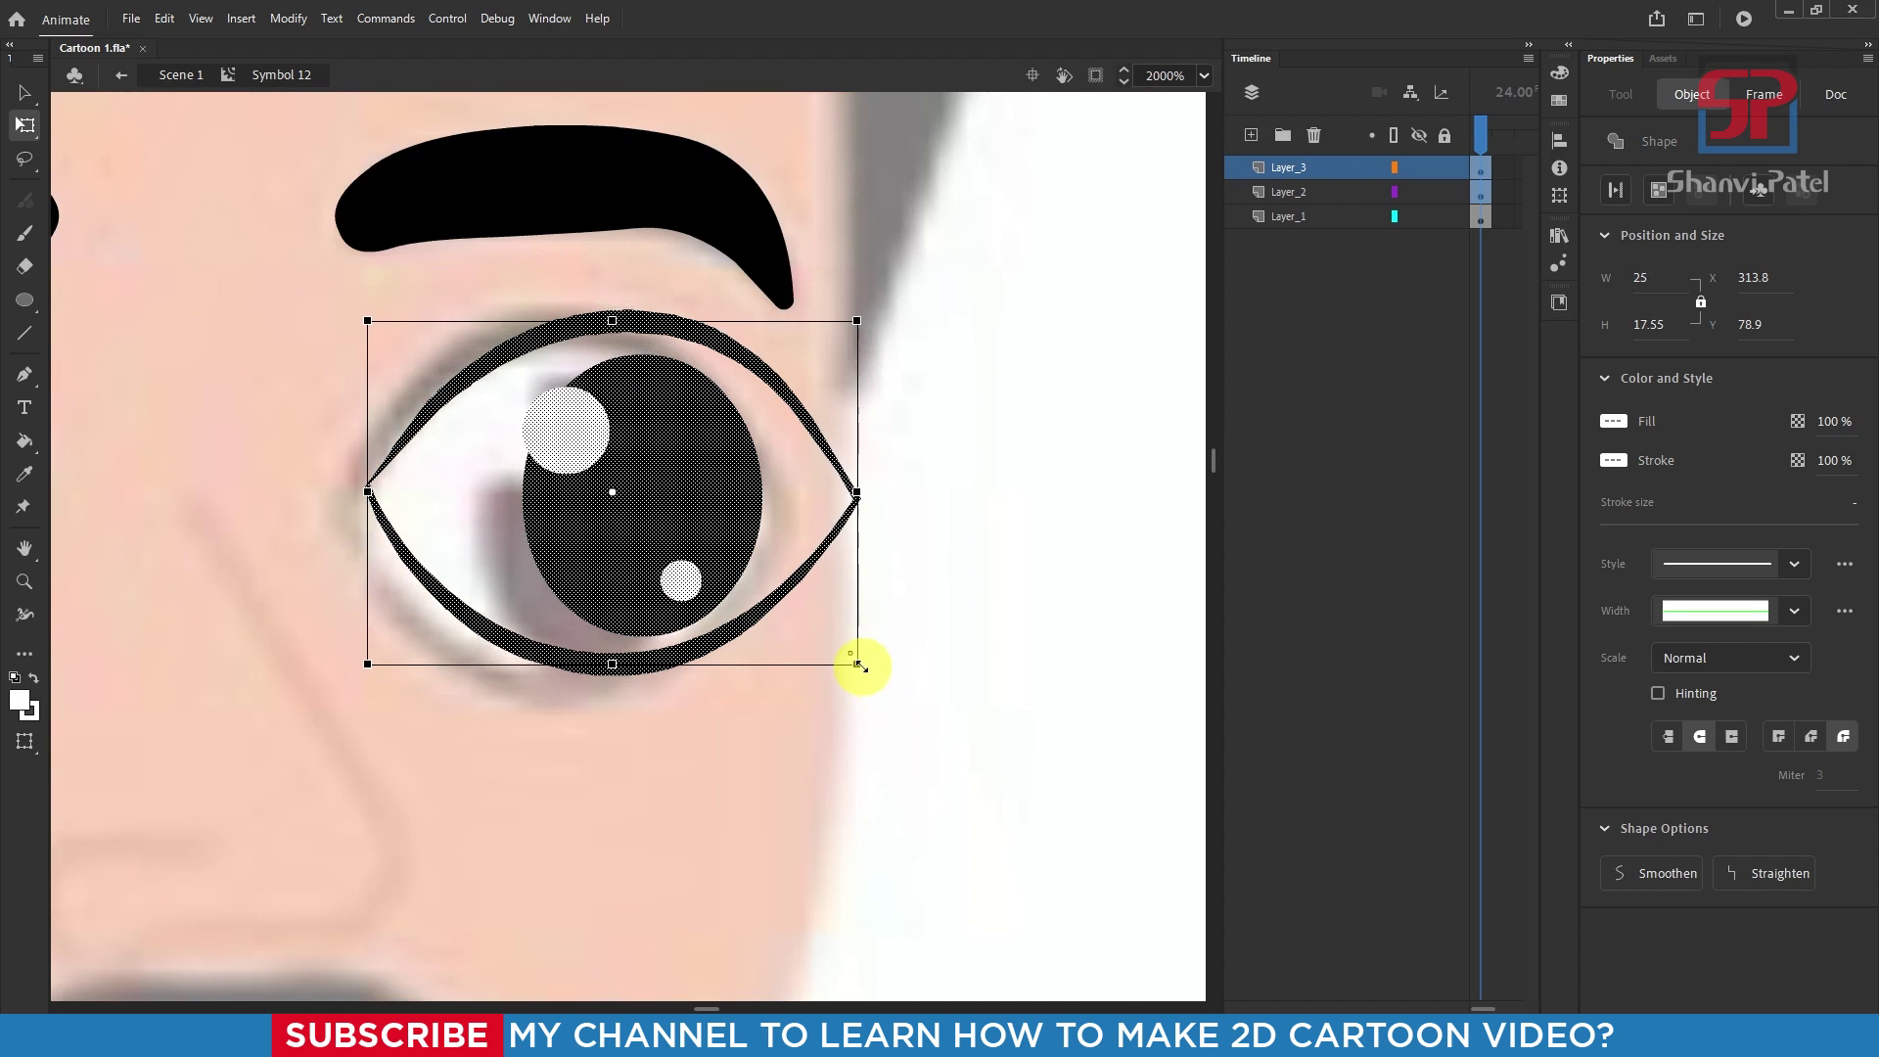
drag(687, 488, 650, 503)
drag(574, 339, 574, 333)
drag(634, 489, 634, 482)
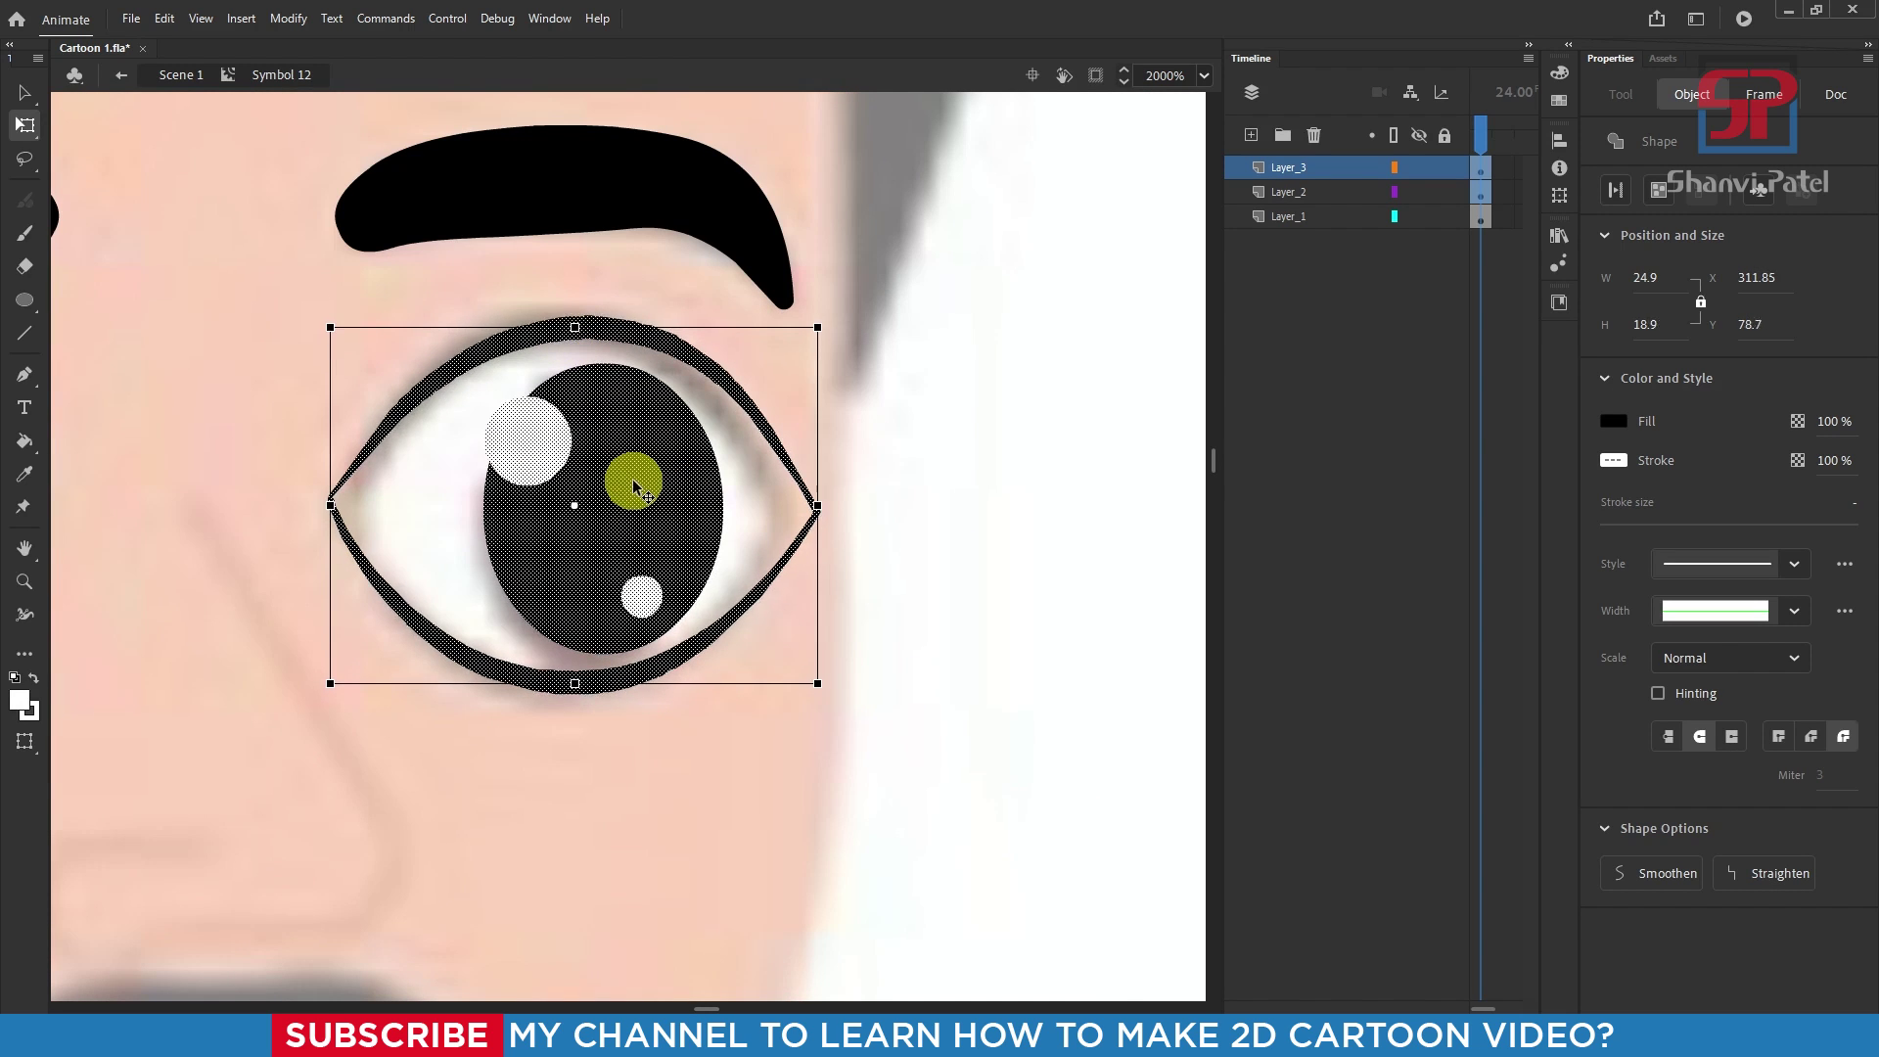
Step: Narrow the right eye to about 23.5 wide by 18.15 high, adjust its position over the reference eye and deselect it
drag(817, 507, 792, 507)
drag(634, 505, 614, 505)
drag(772, 503, 782, 503)
drag(627, 339, 637, 339)
scroll(736, 476, down, 3)
scroll(736, 482, down, 2)
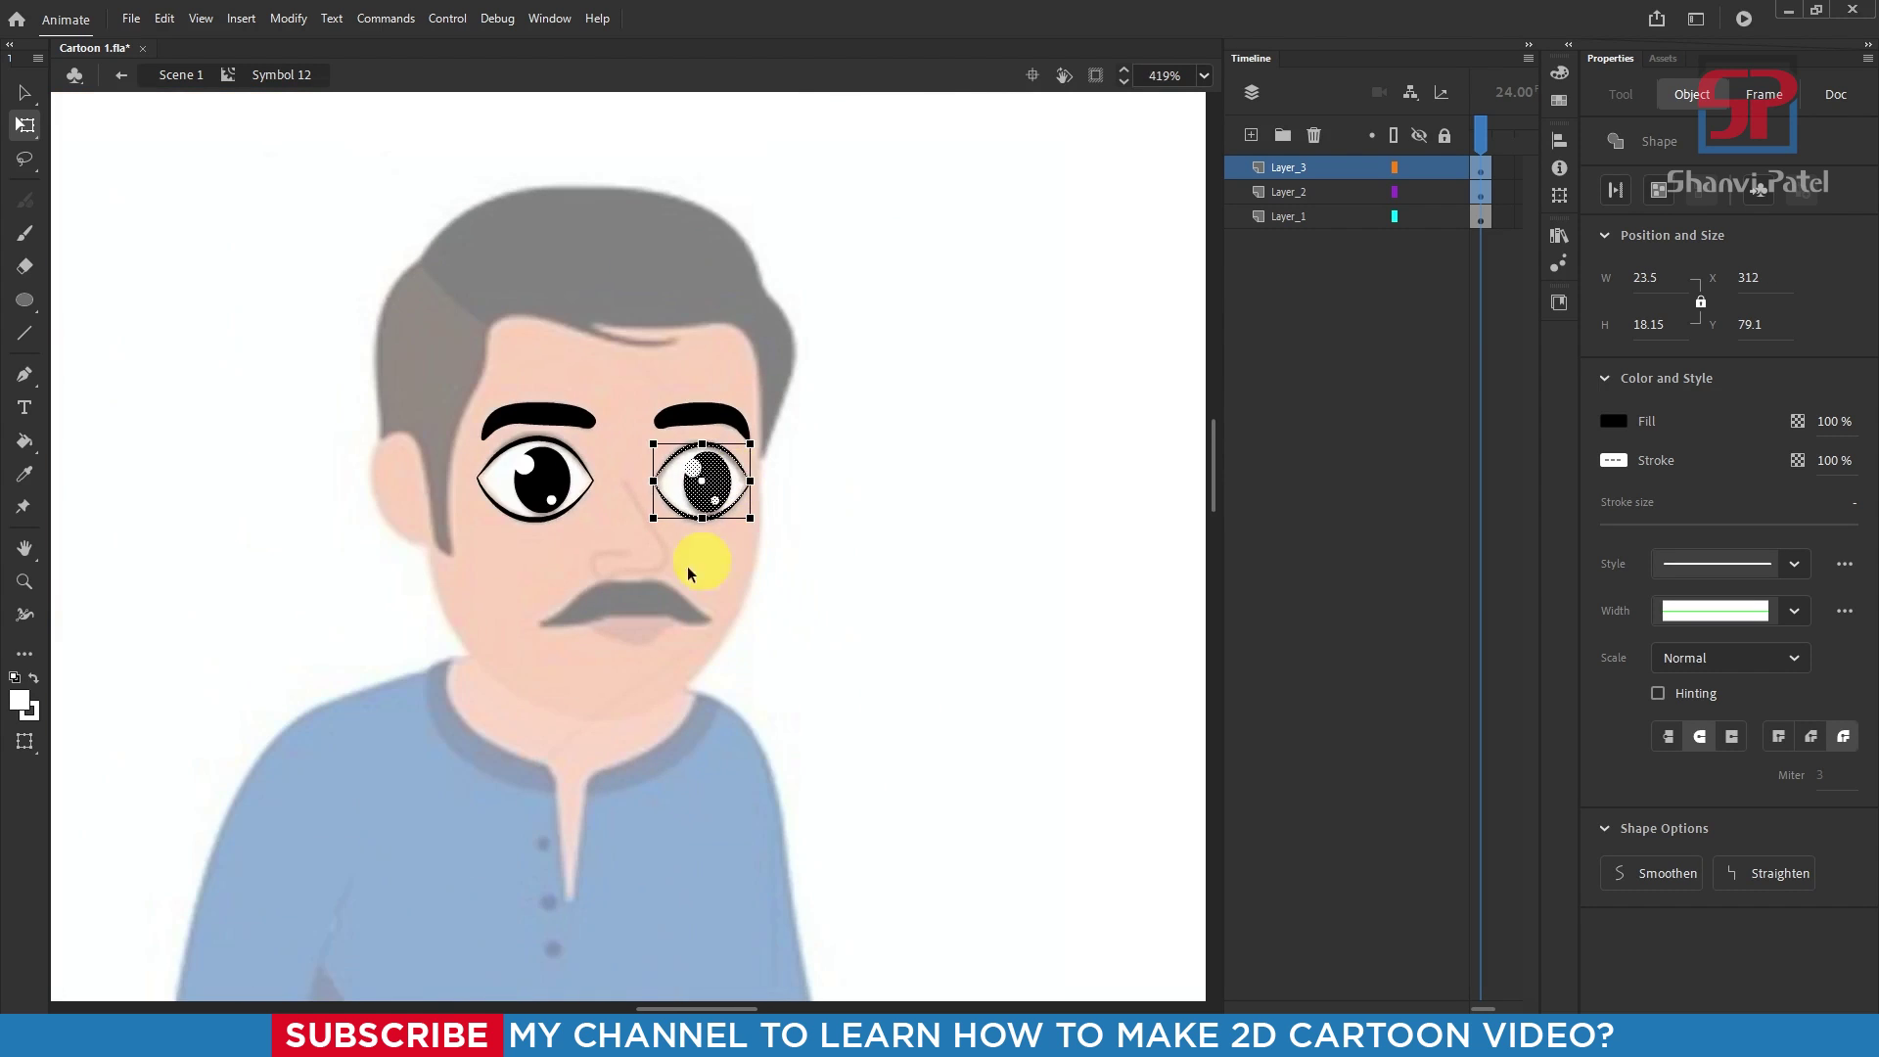
scroll(705, 545, up, 2)
scroll(622, 489, up, 1)
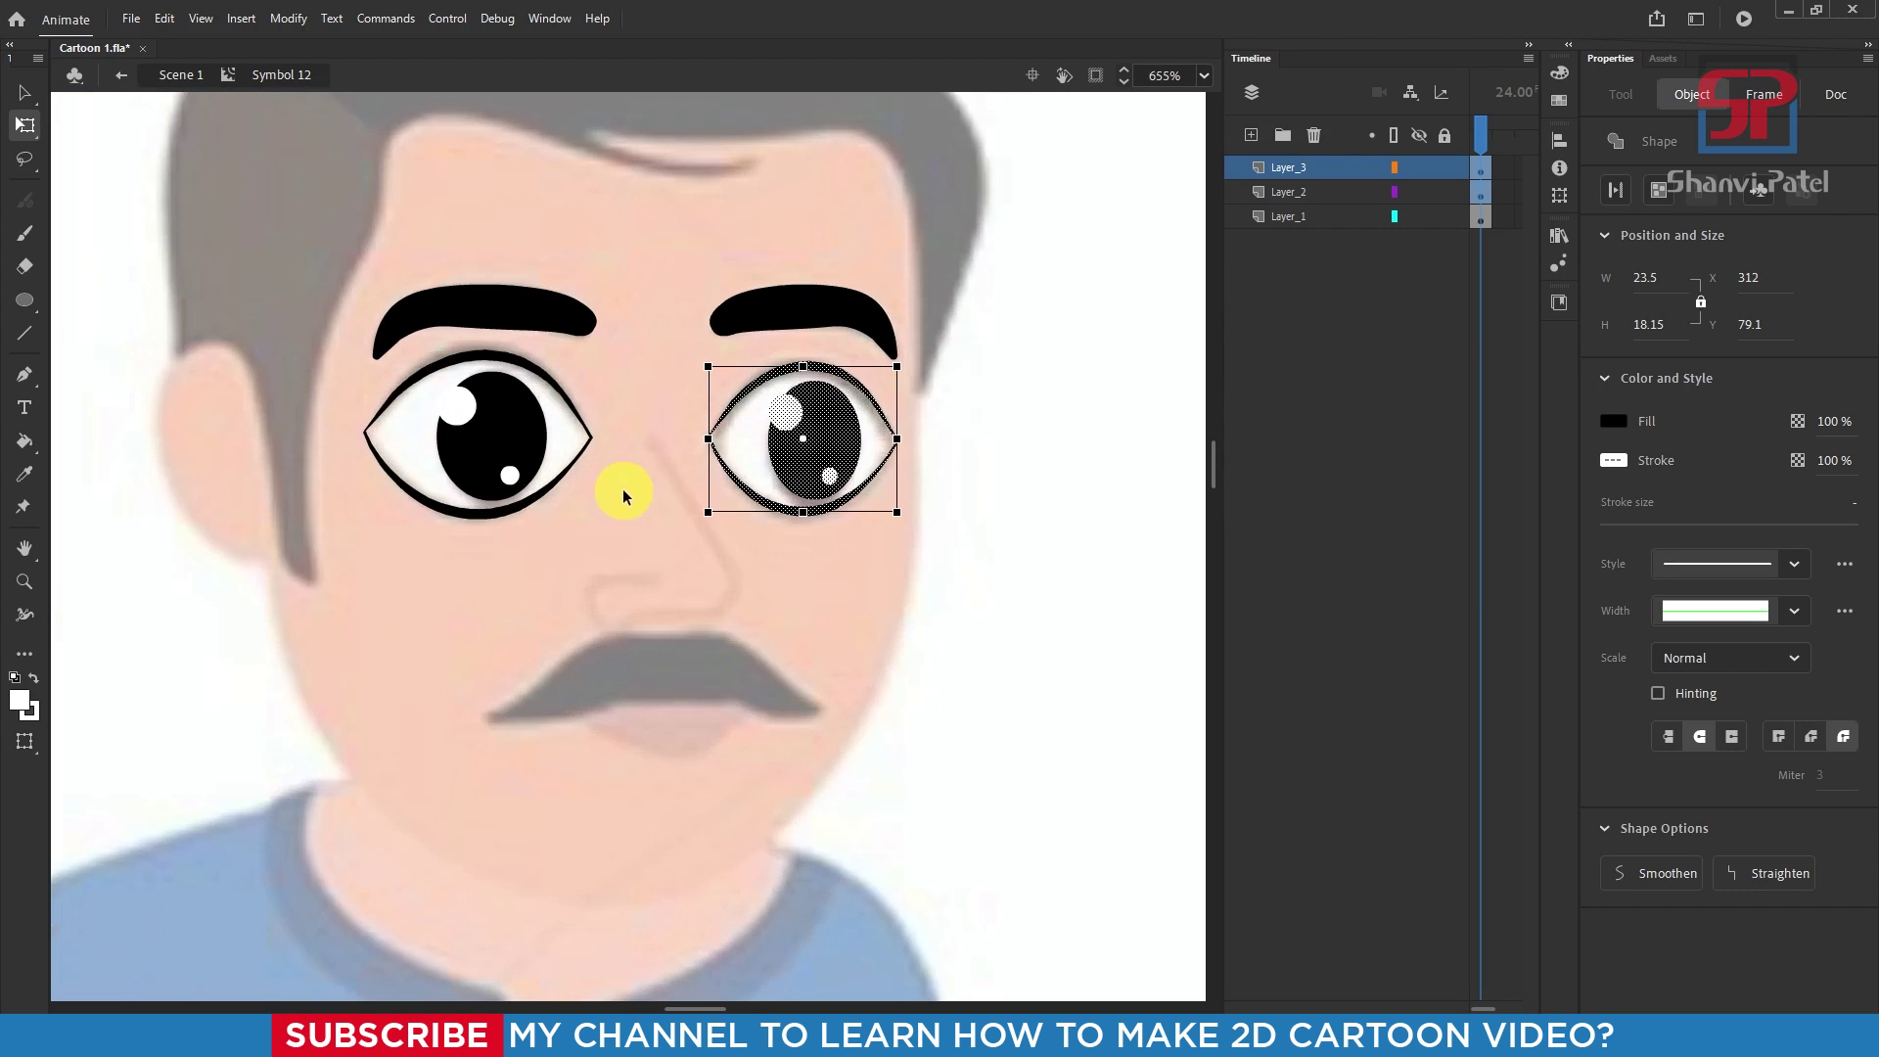
click(1079, 492)
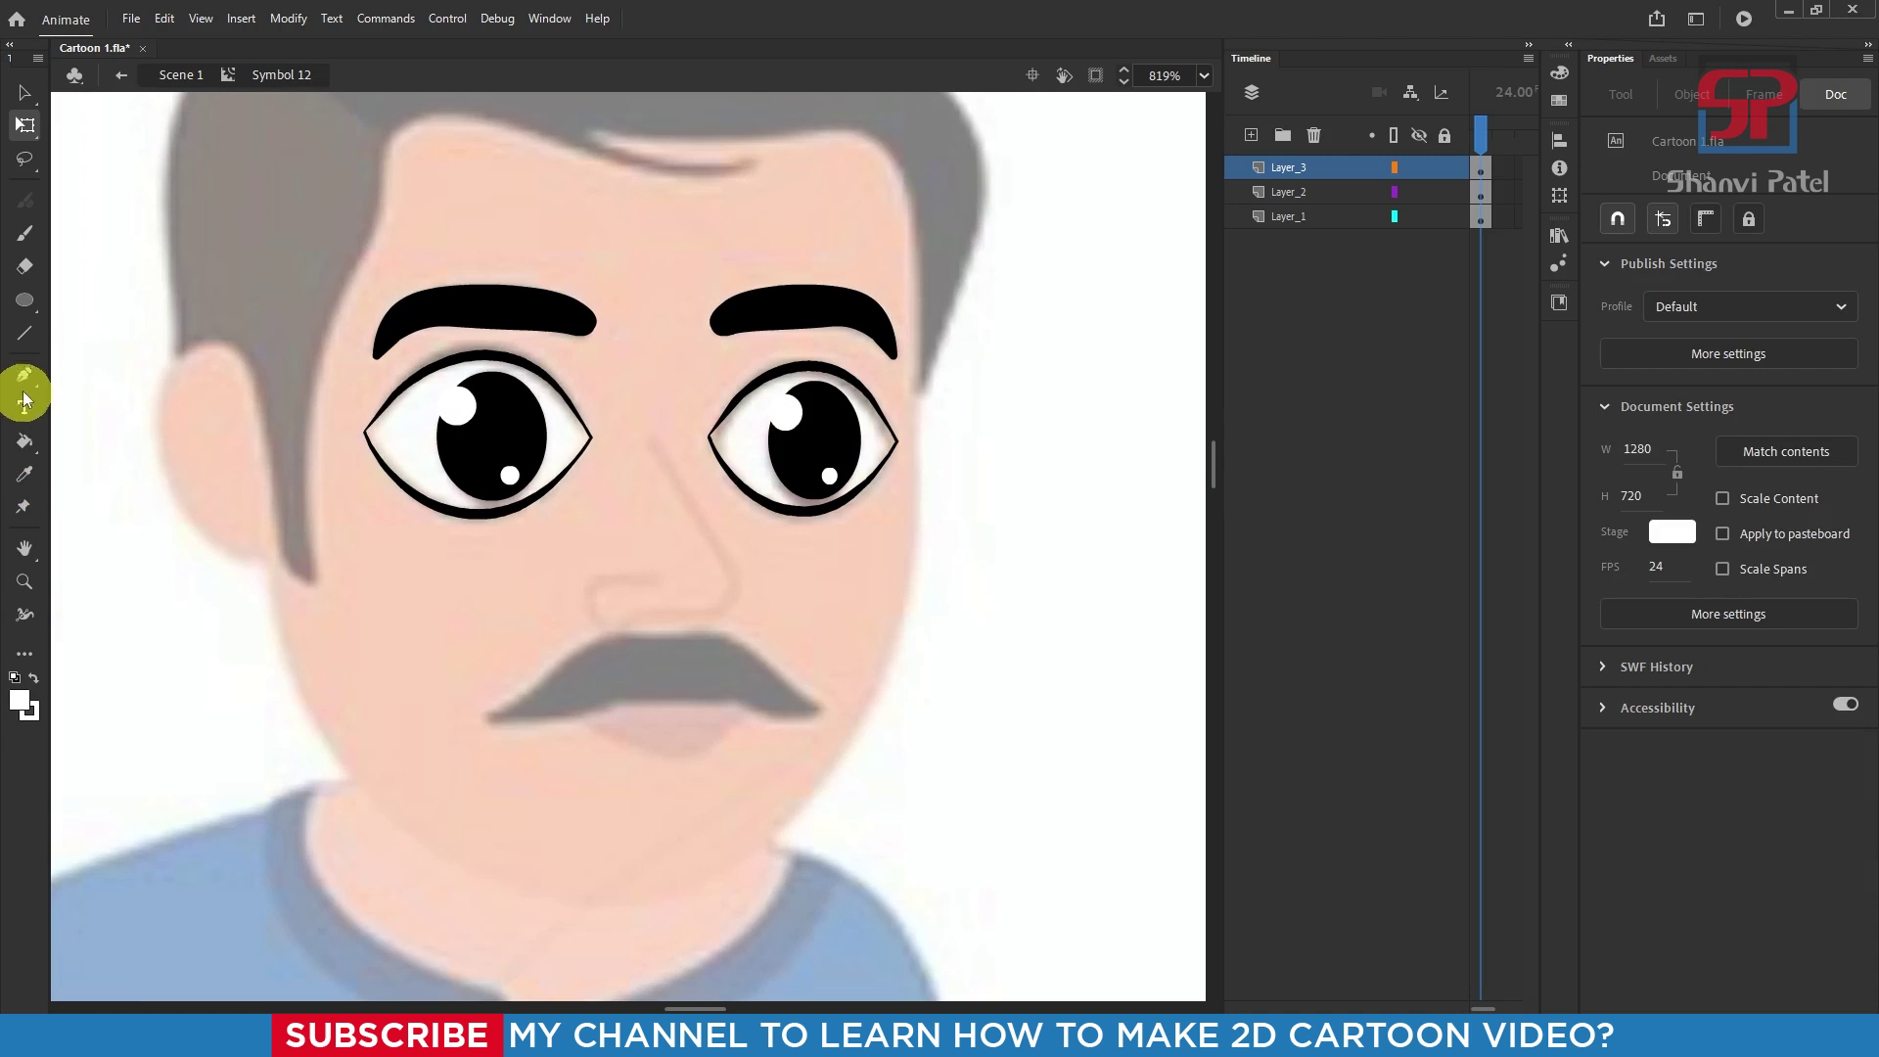
Step: Recolour the whites of both eyes with solid white in place of their gradient fill and deselect them
key(i)
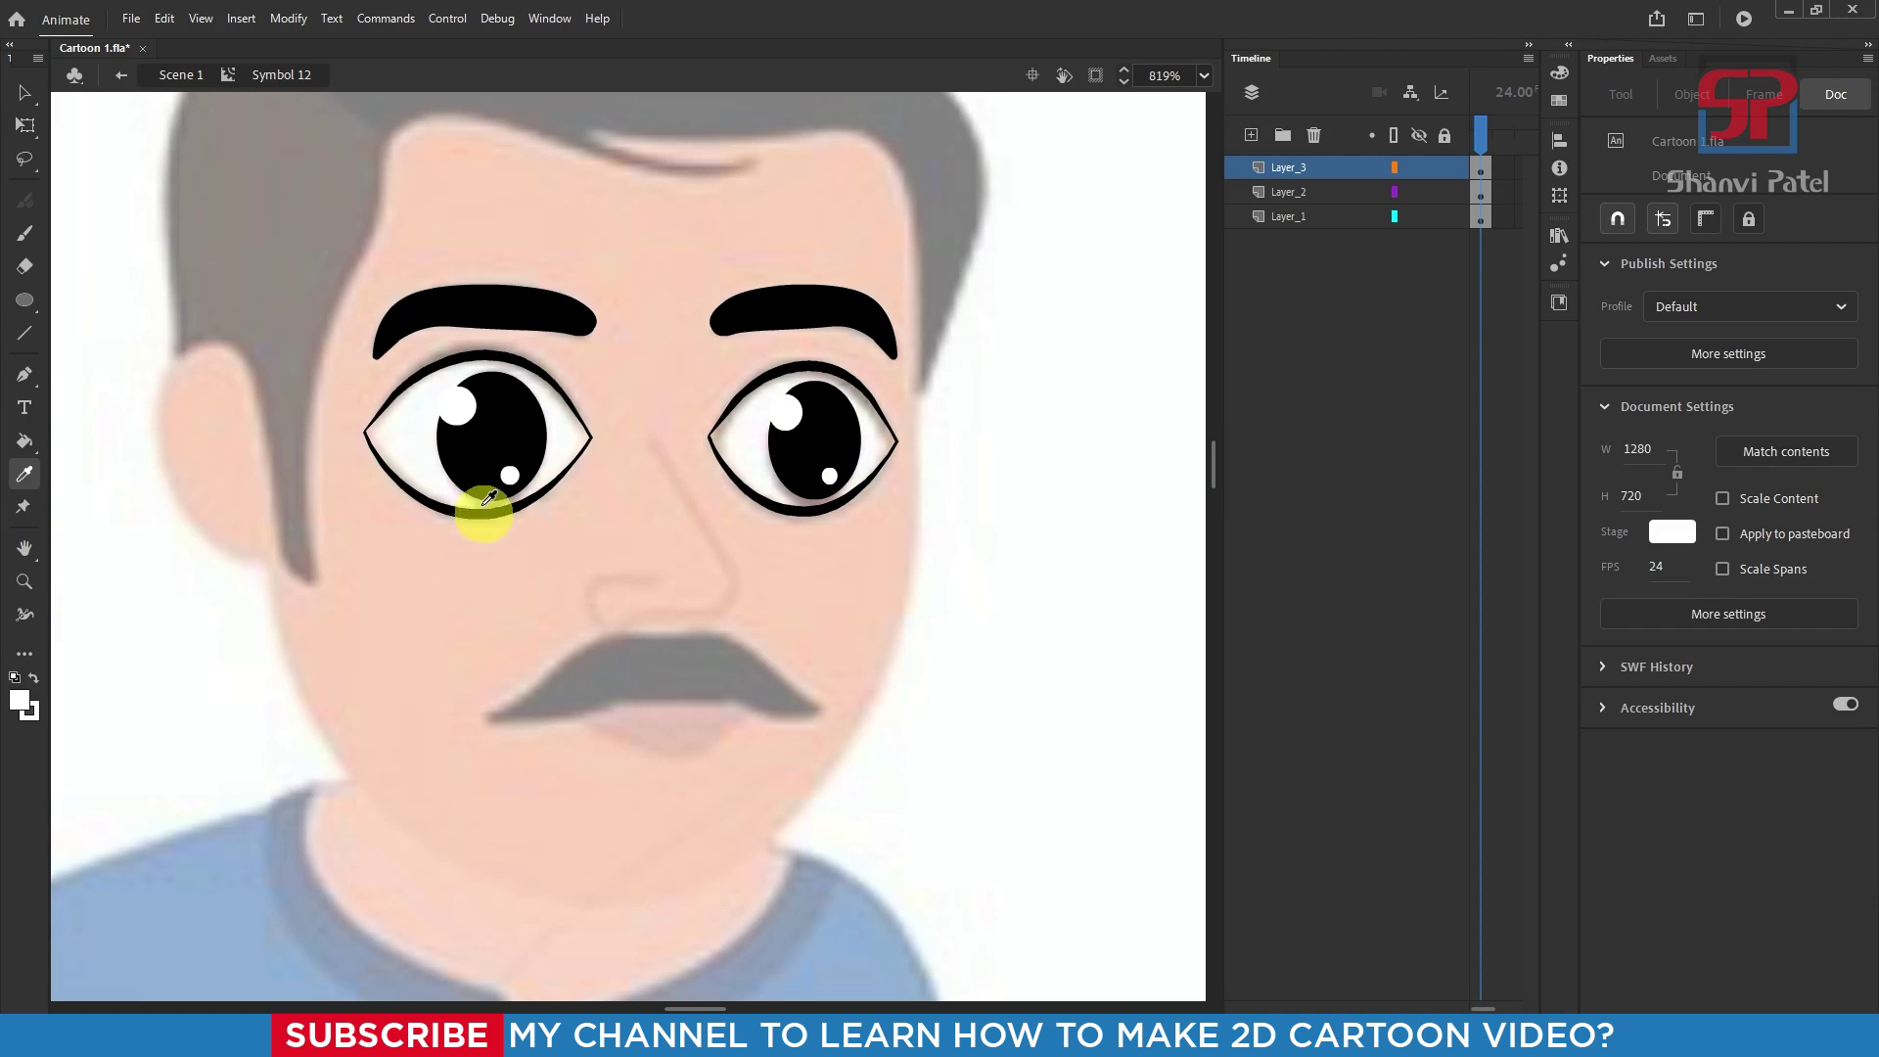
click(426, 417)
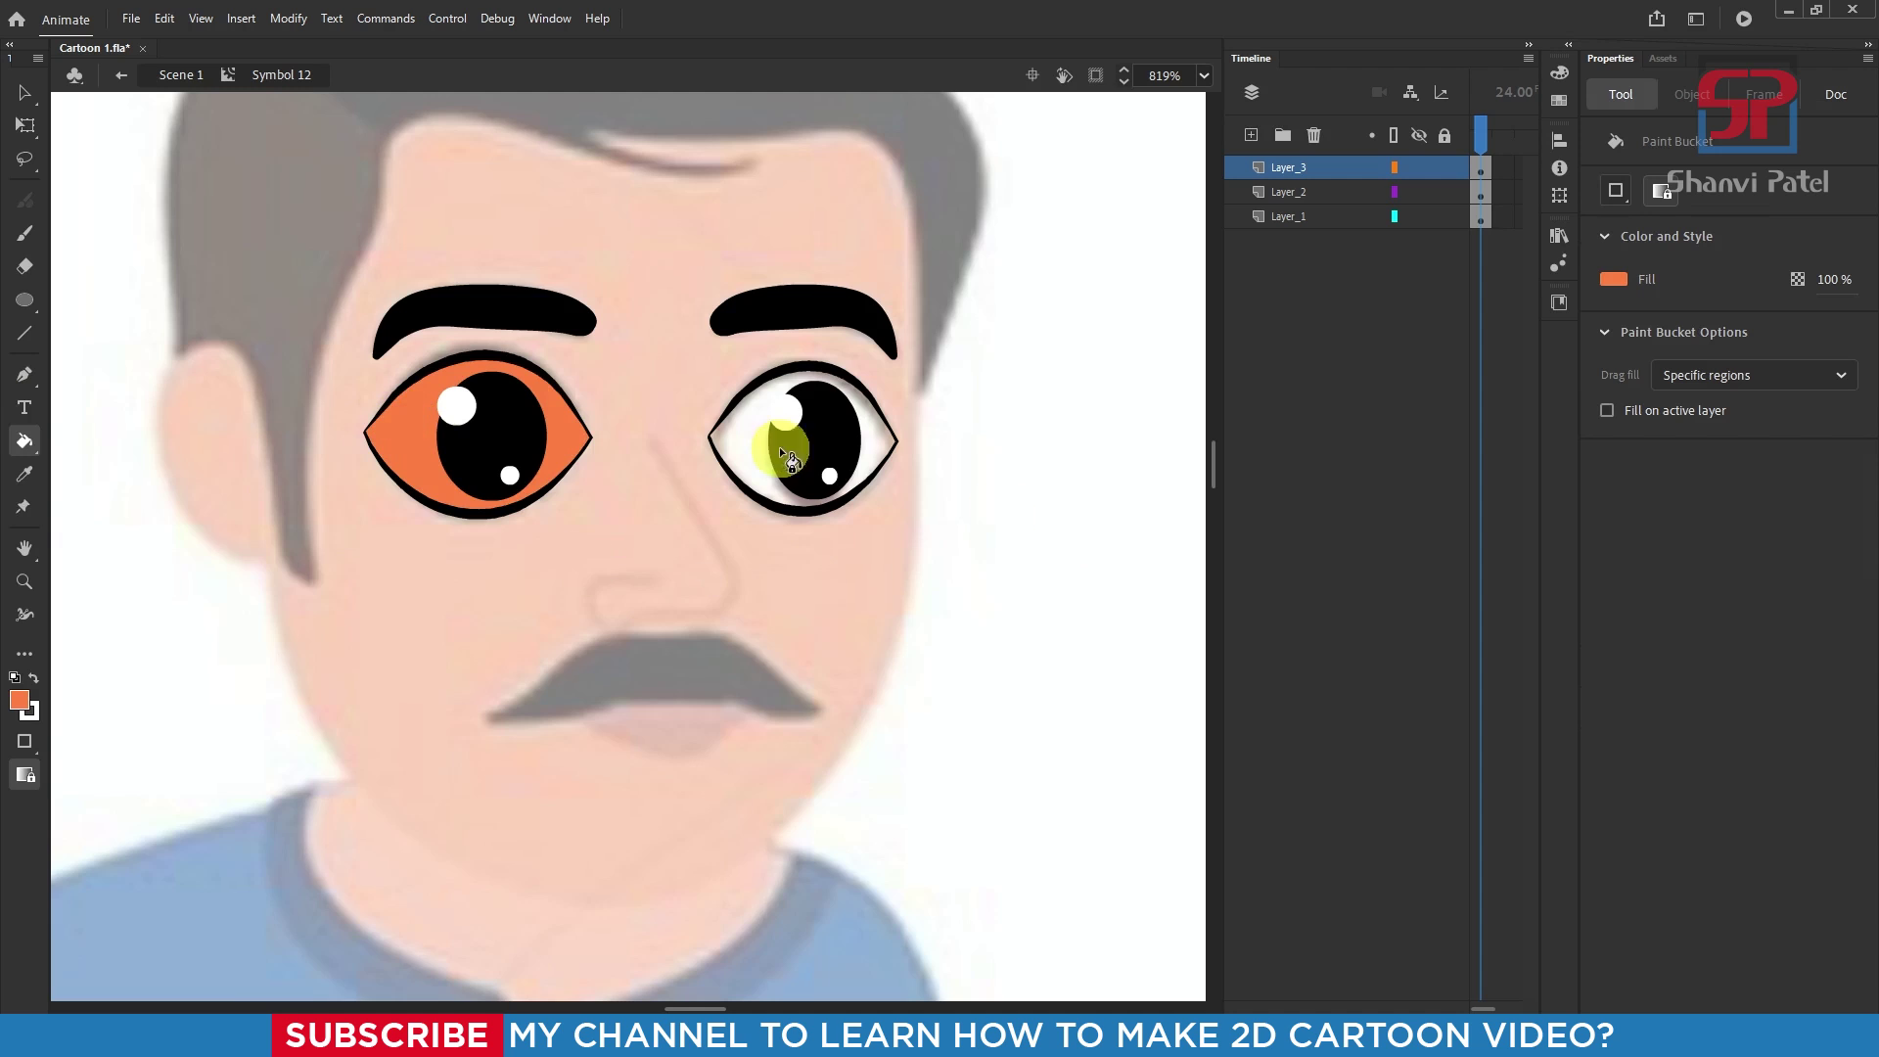
key(v)
click(401, 467)
click(1613, 421)
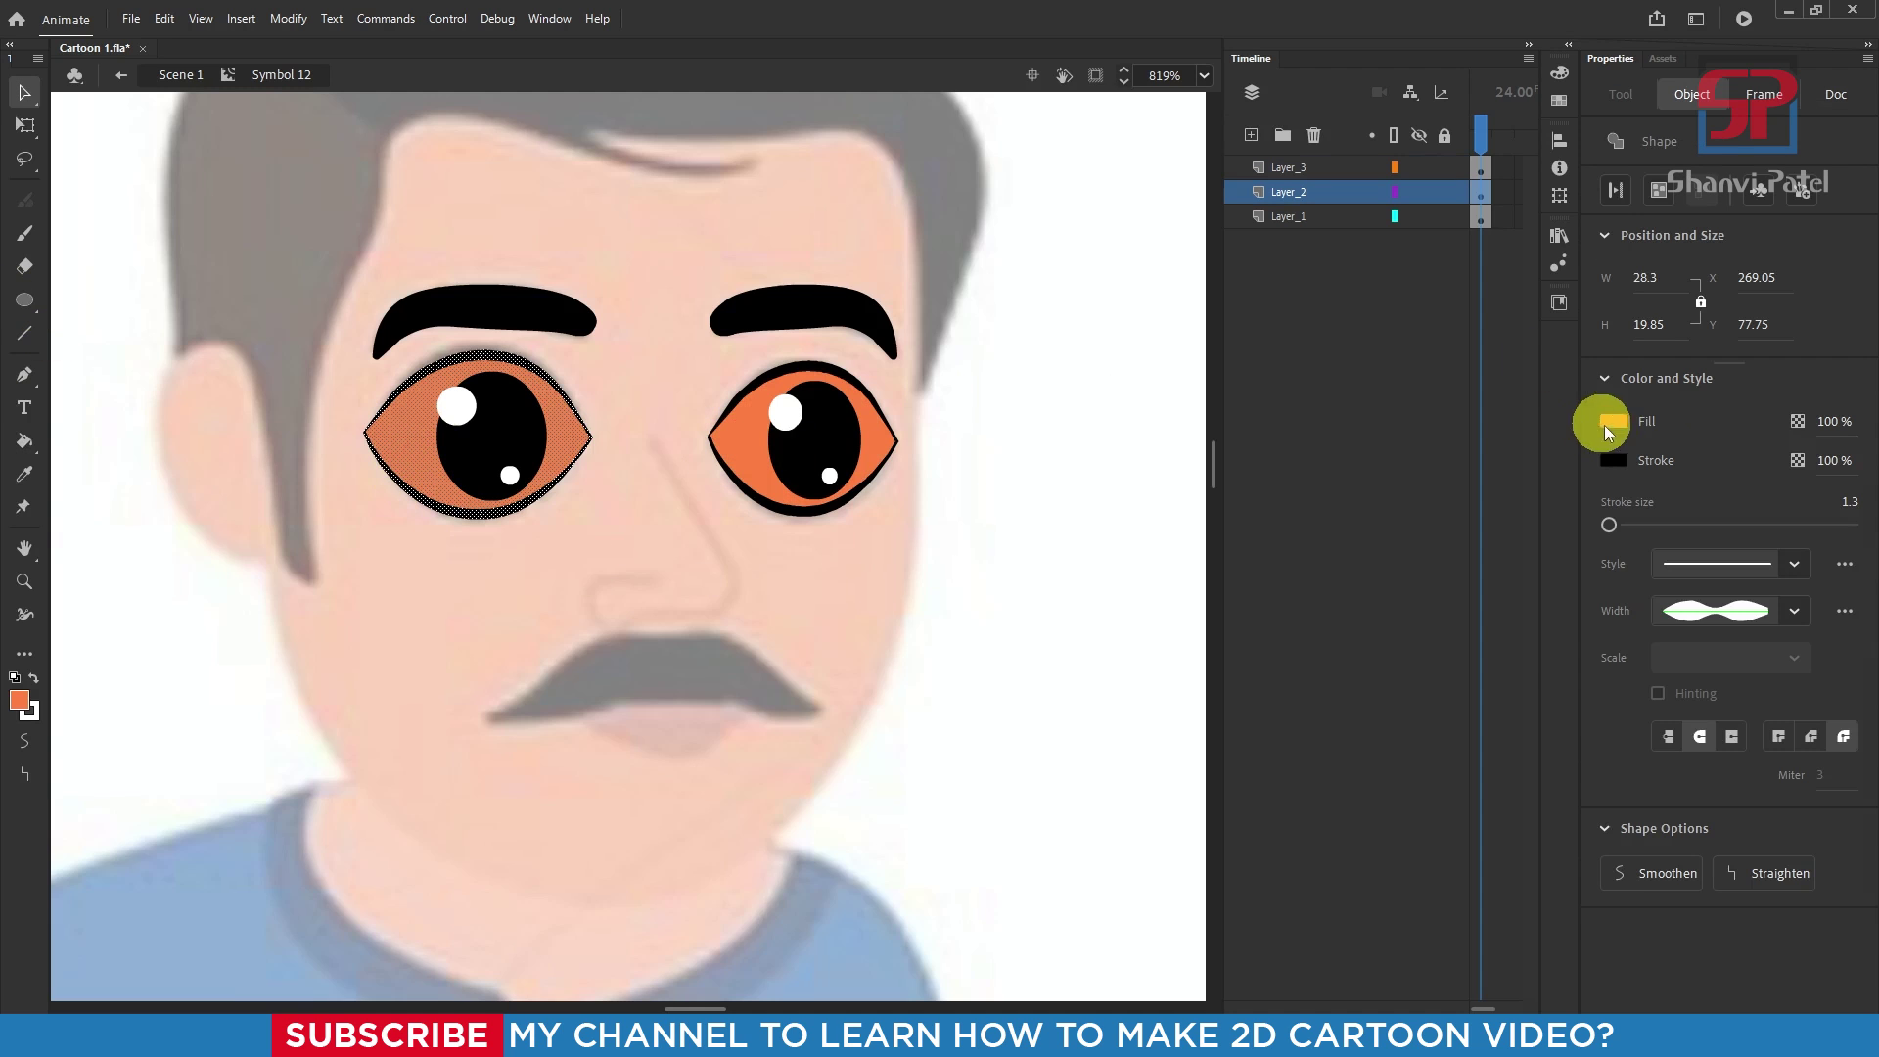
click(1313, 544)
click(868, 420)
click(1613, 420)
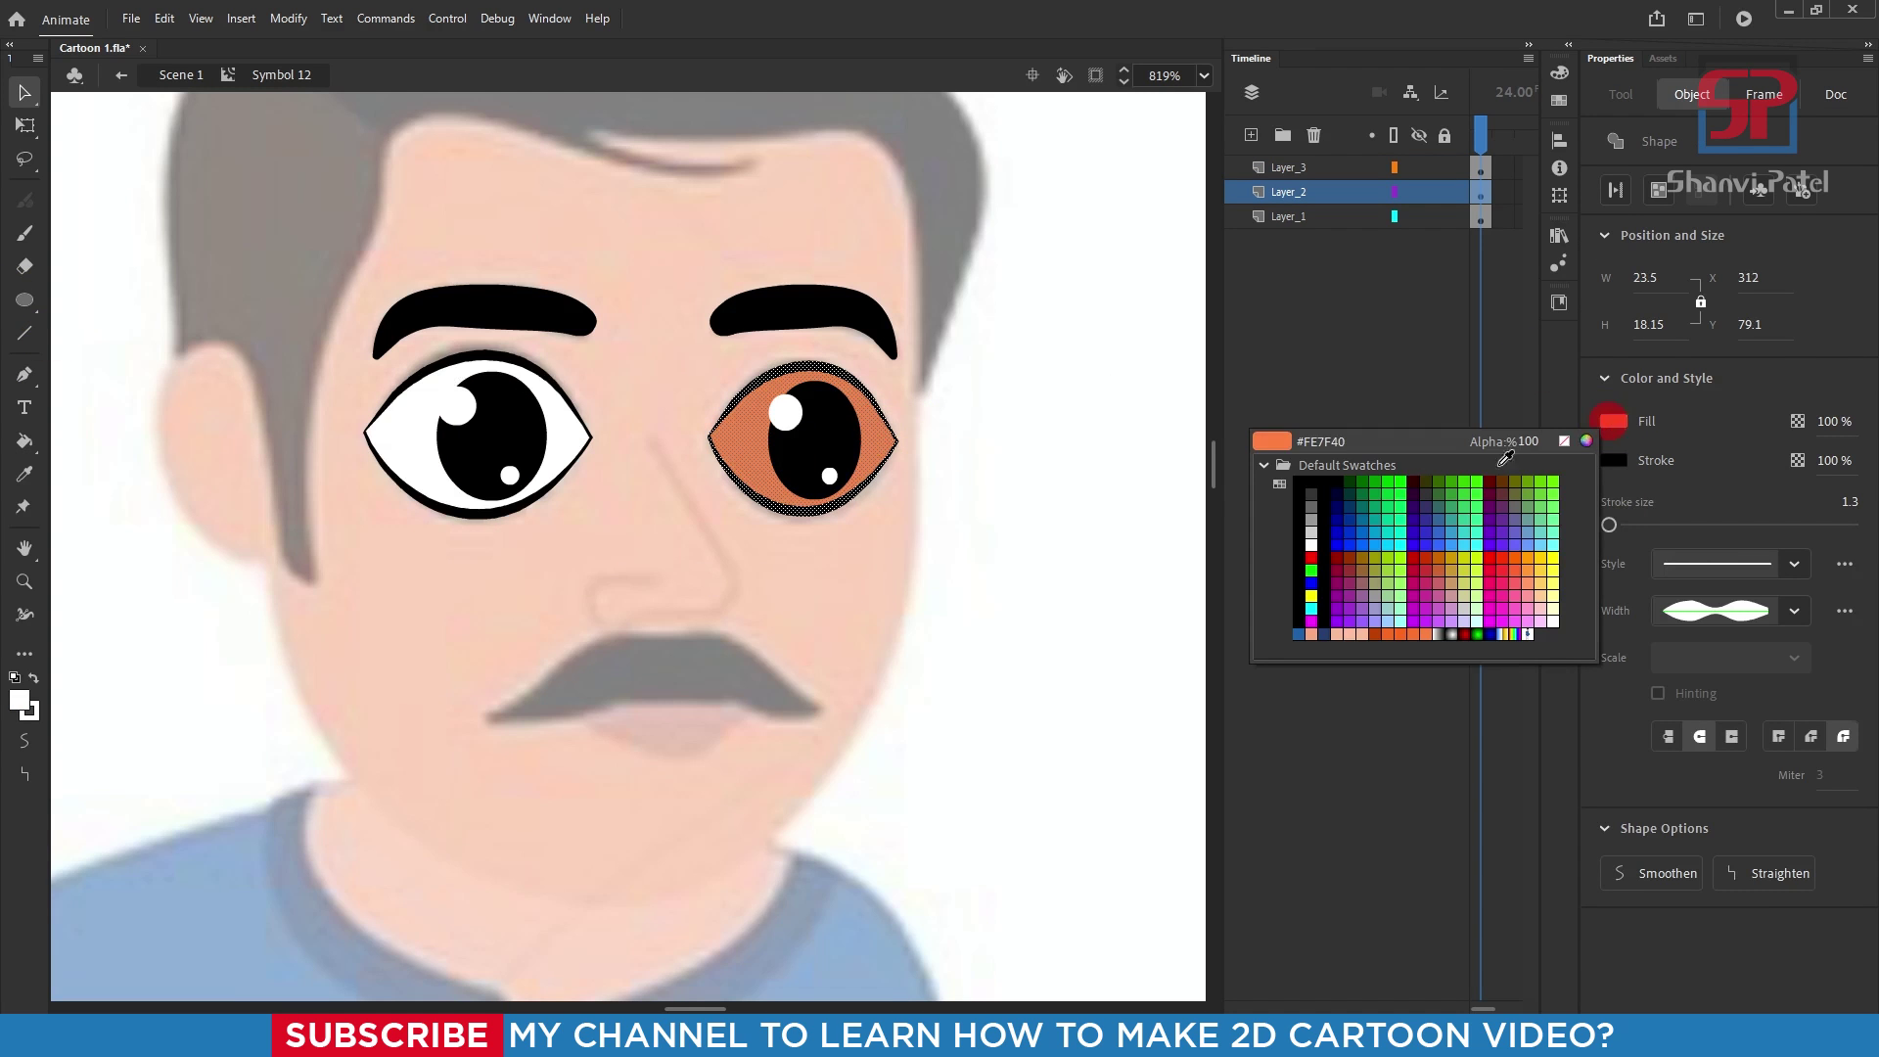
click(1311, 546)
click(1022, 503)
scroll(681, 490, down, 4)
scroll(673, 489, up, 2)
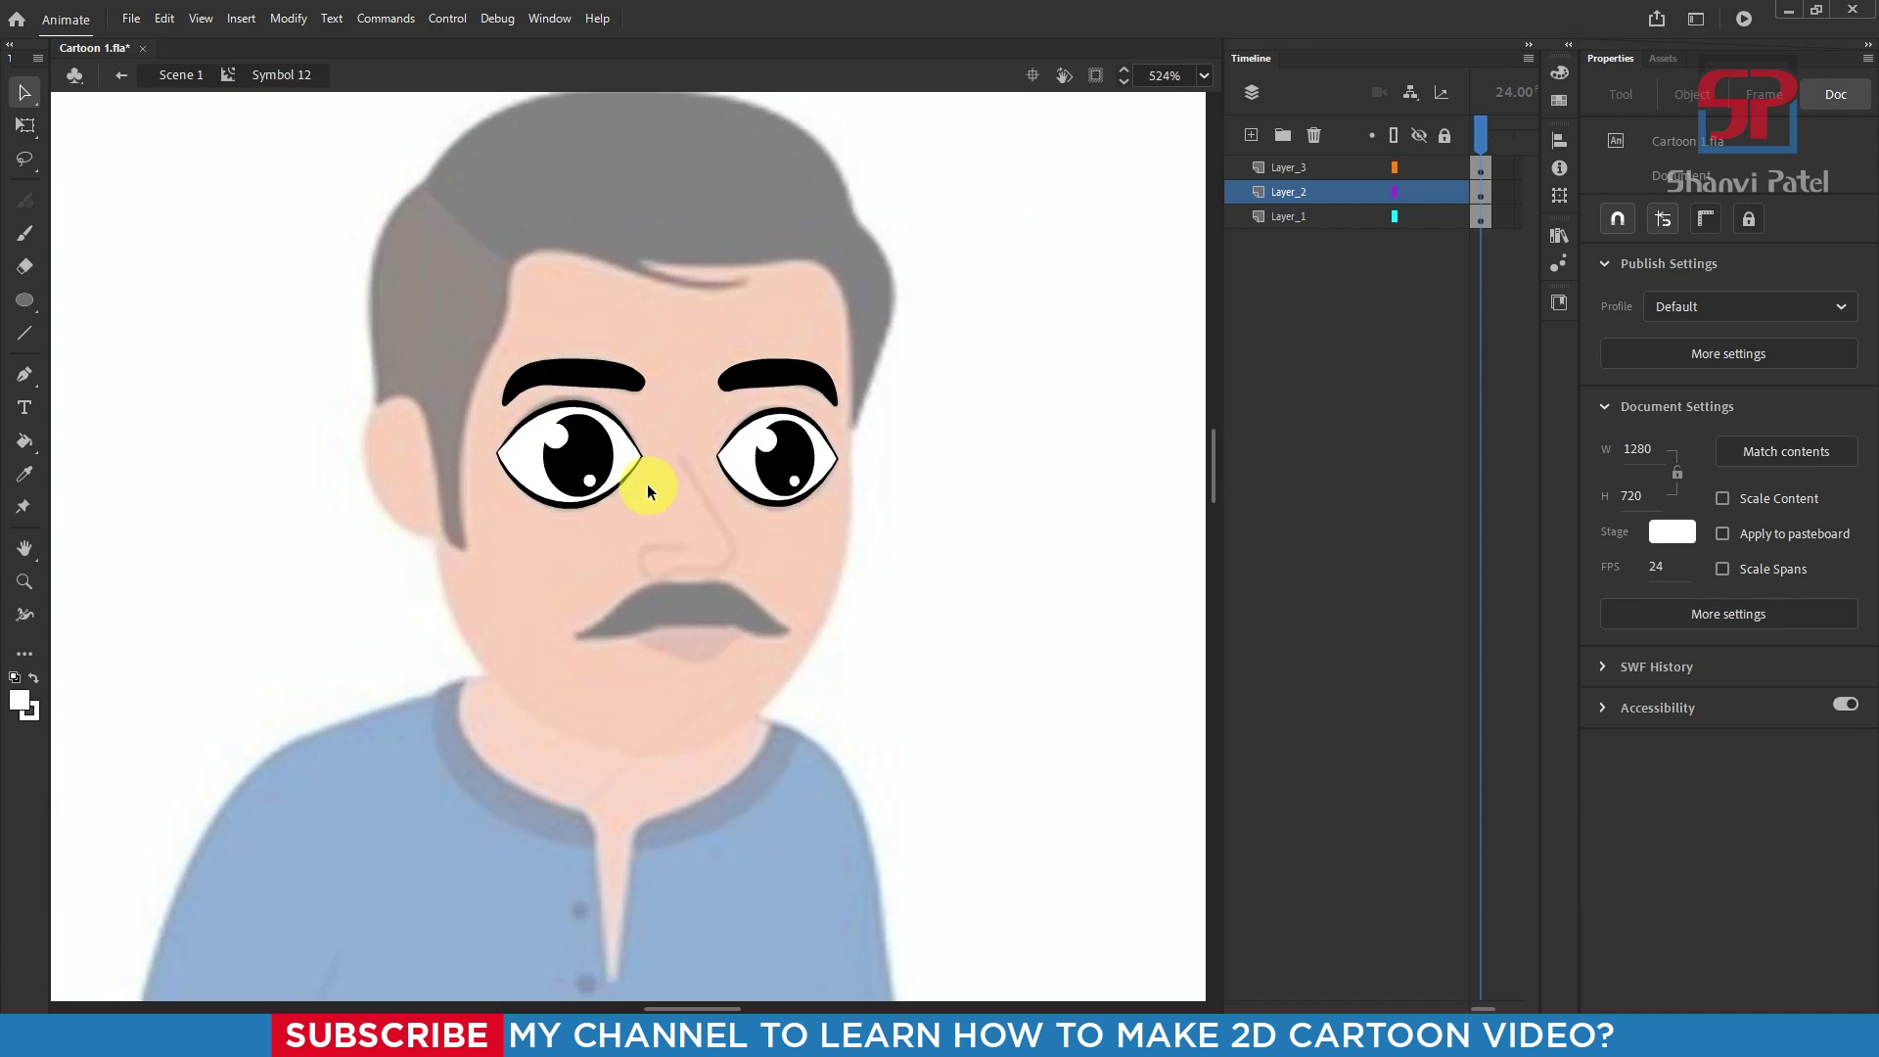
Step: Select the complete right eye without the eyebrows and convert it to a Movie Clip symbol
click(25, 125)
scroll(550, 408, up, 3)
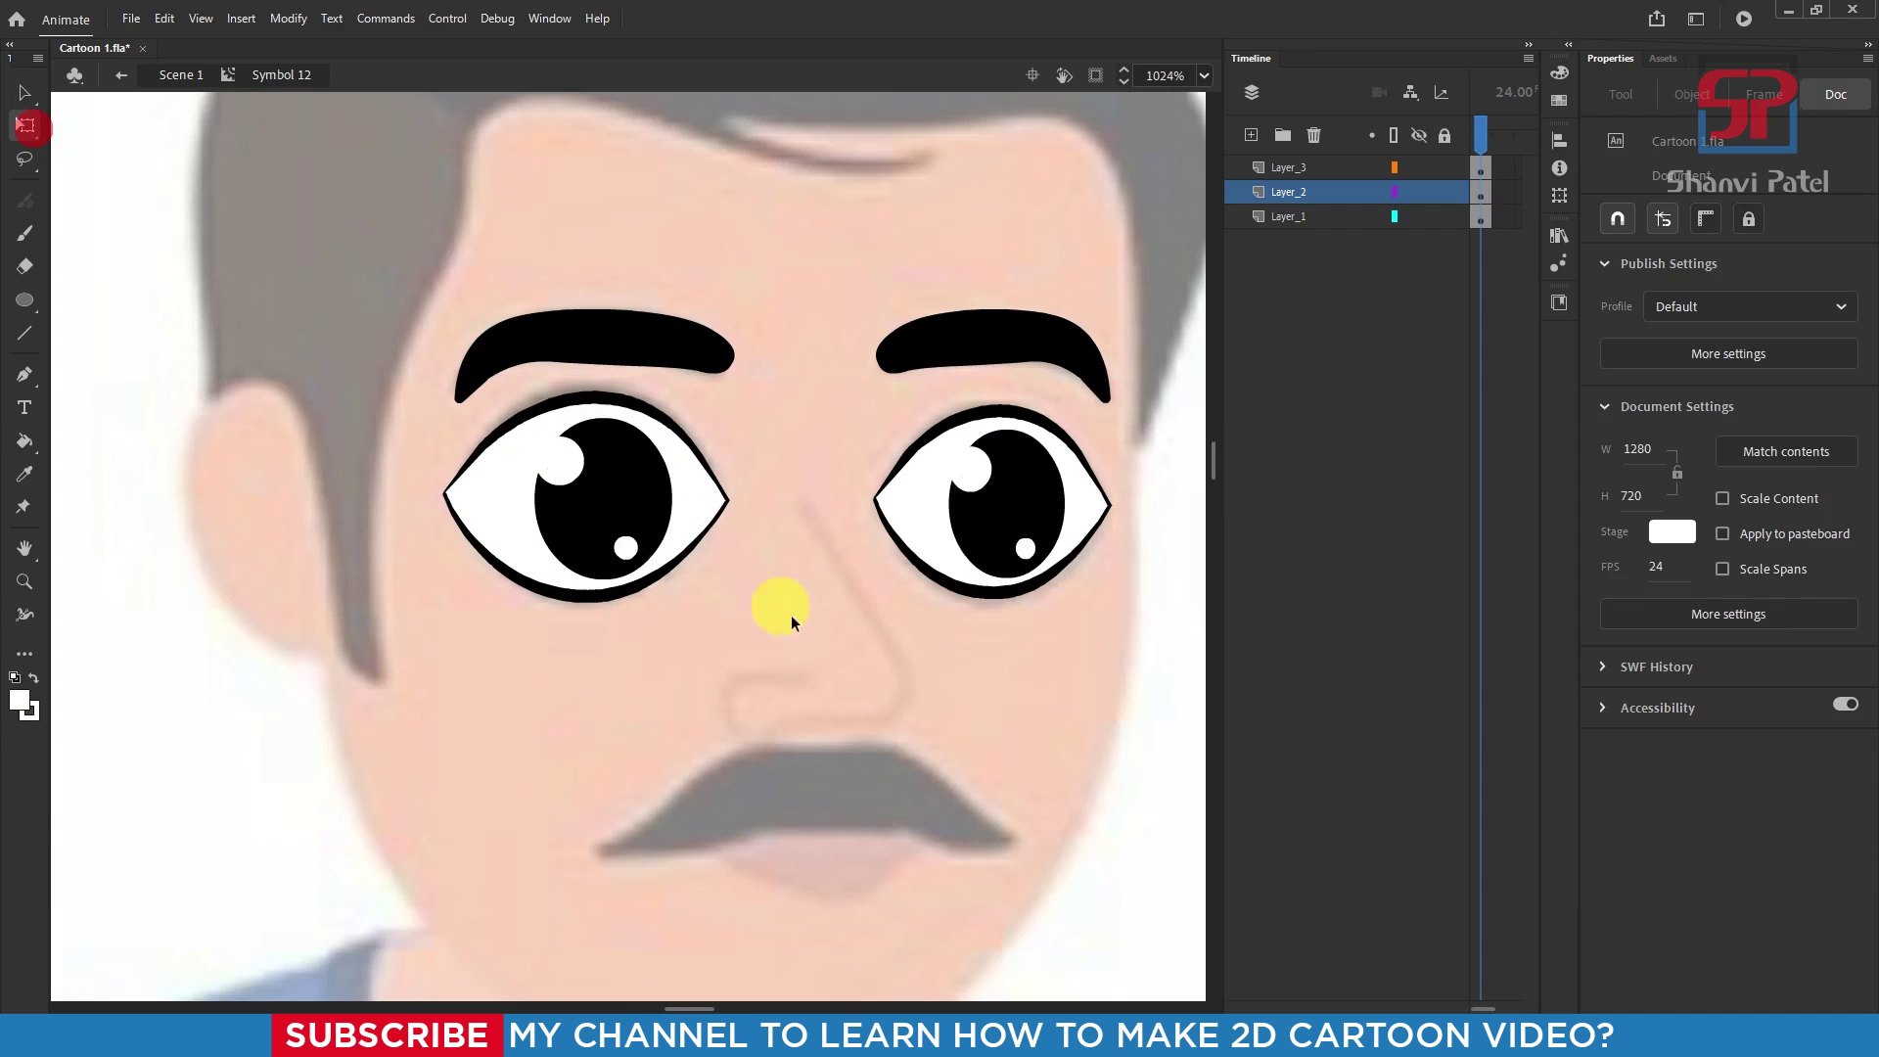
drag(1145, 689, 844, 397)
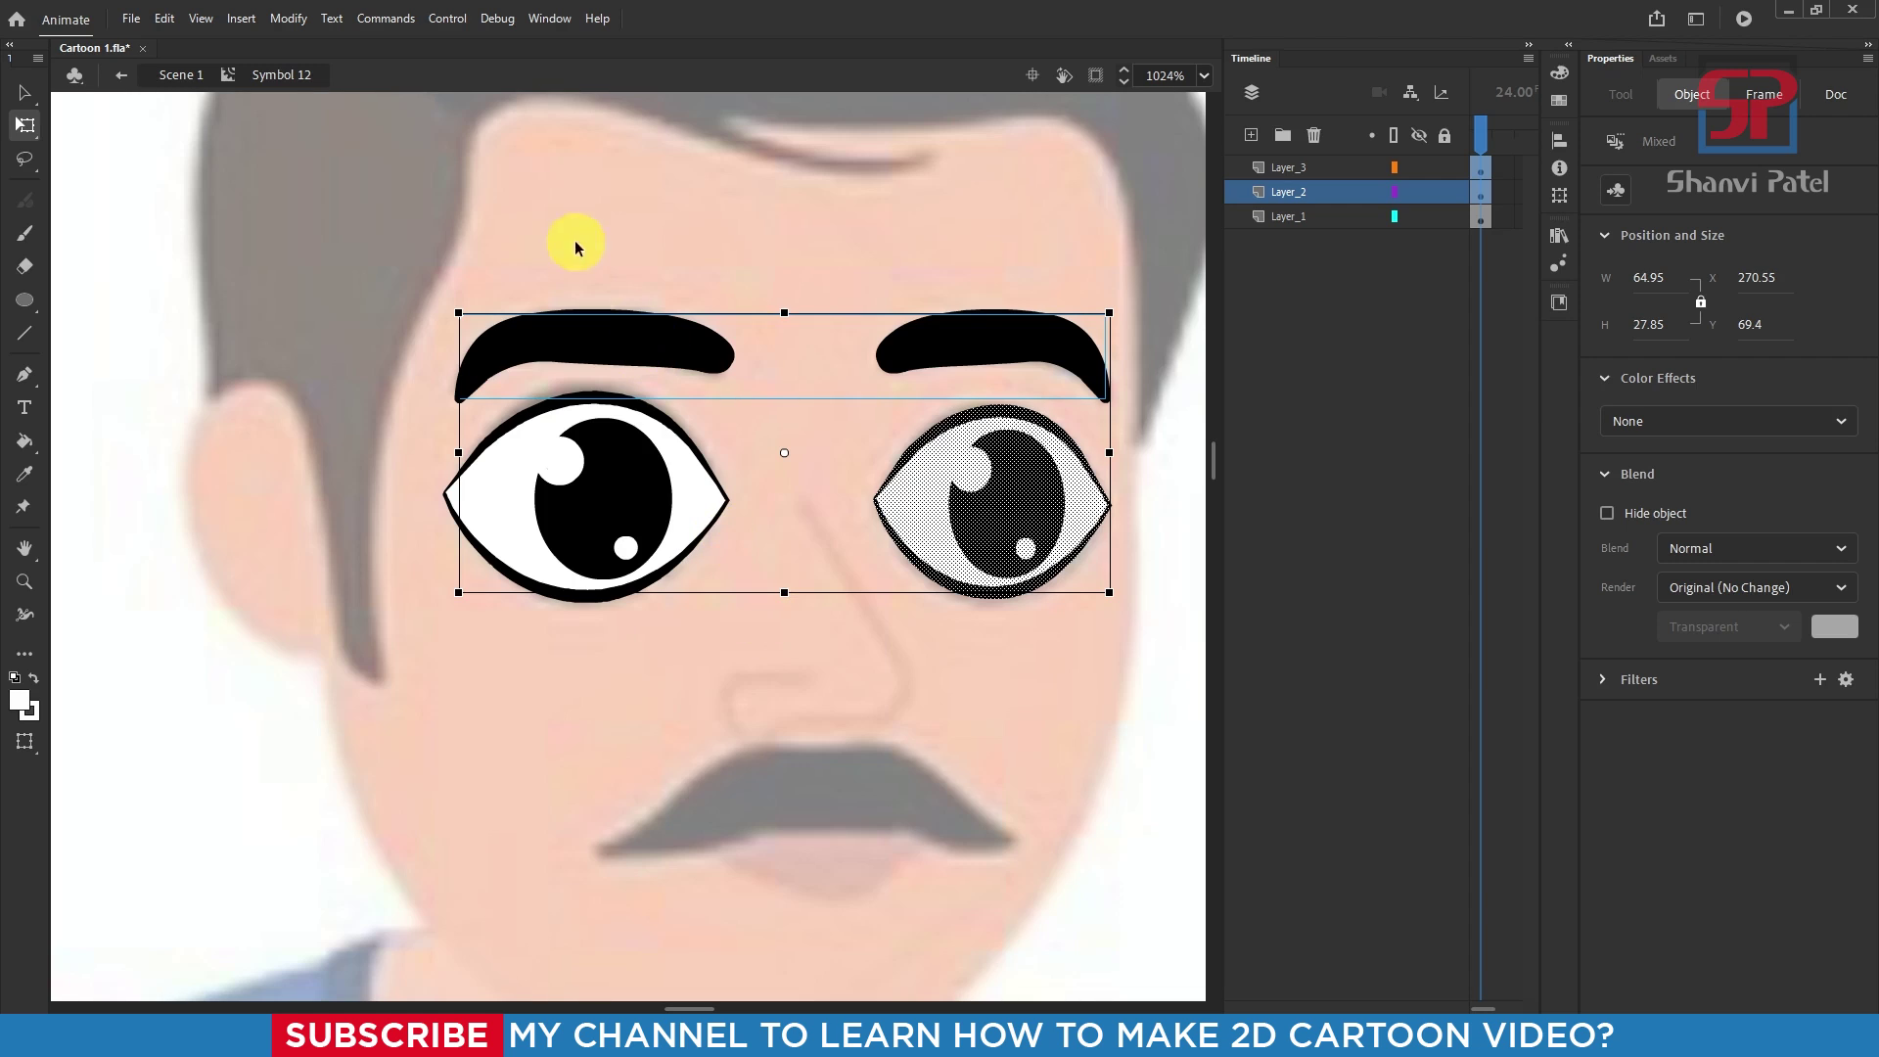
drag(574, 240, 982, 369)
shift+click(648, 358)
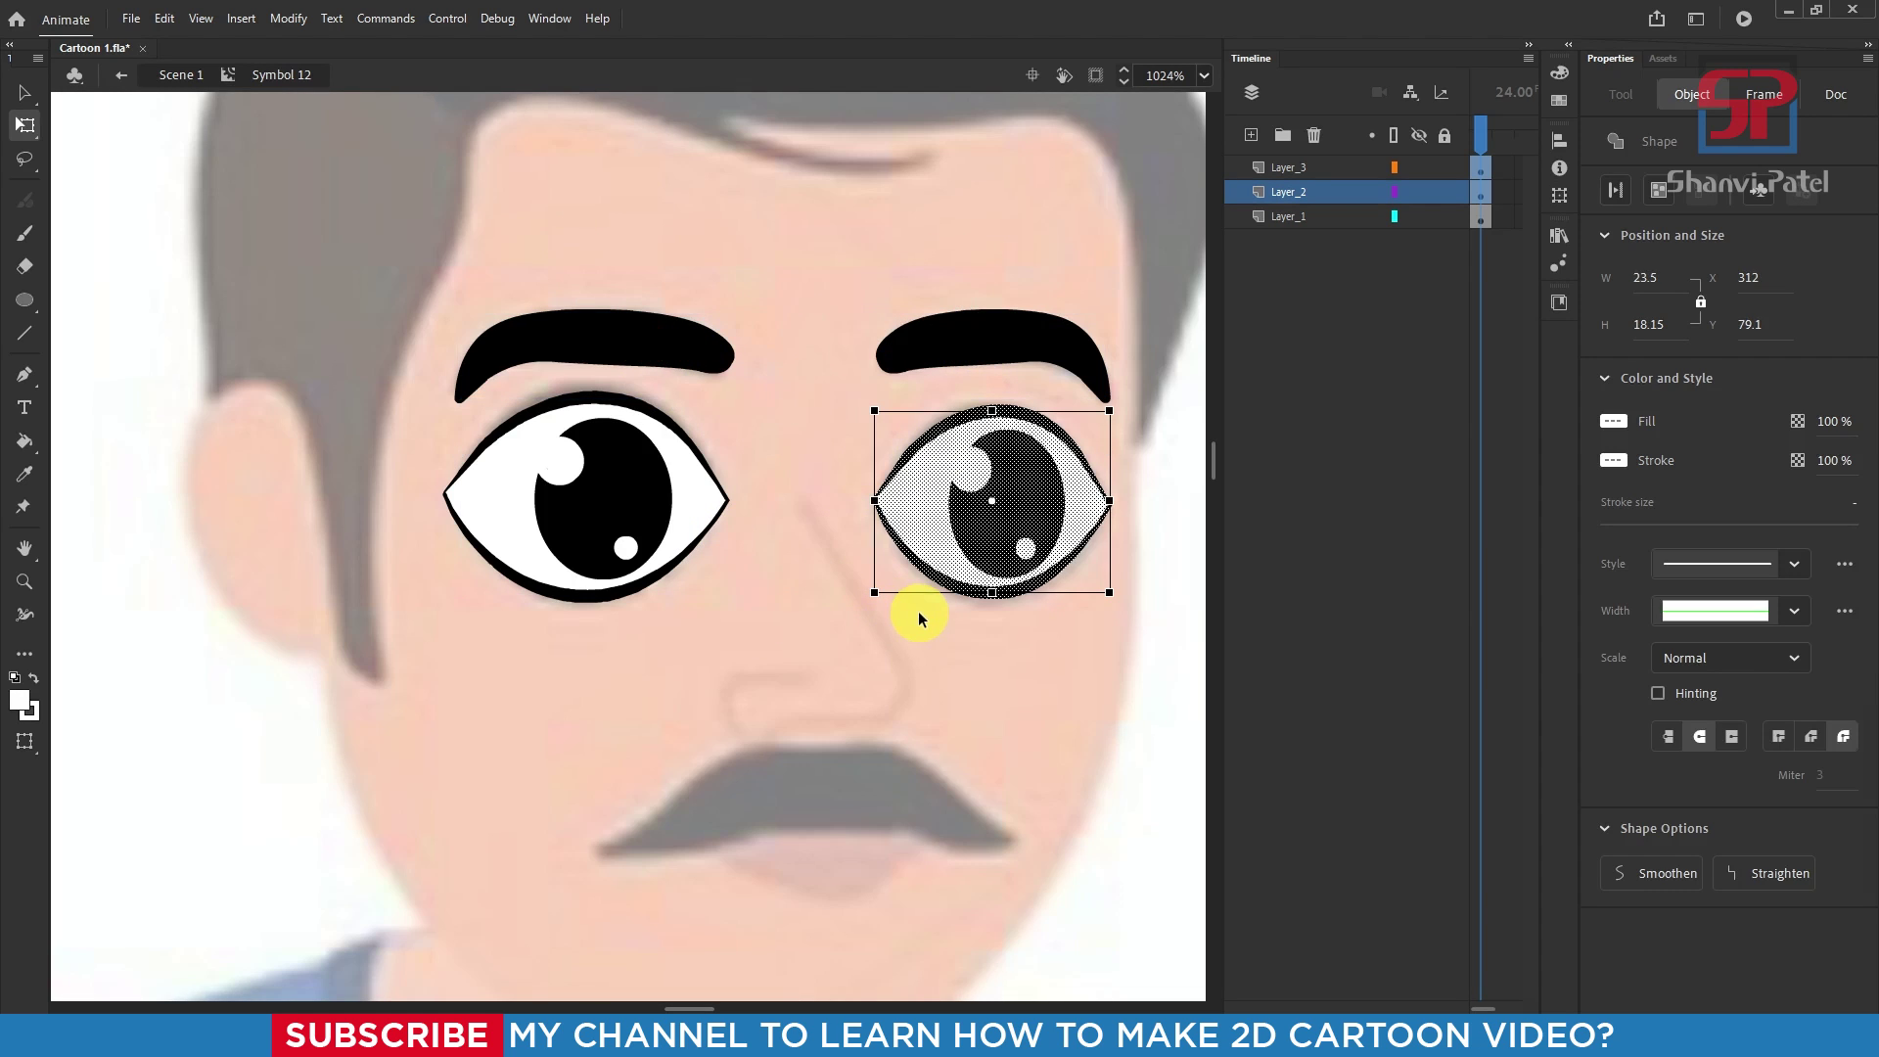
key(F8)
click(1070, 195)
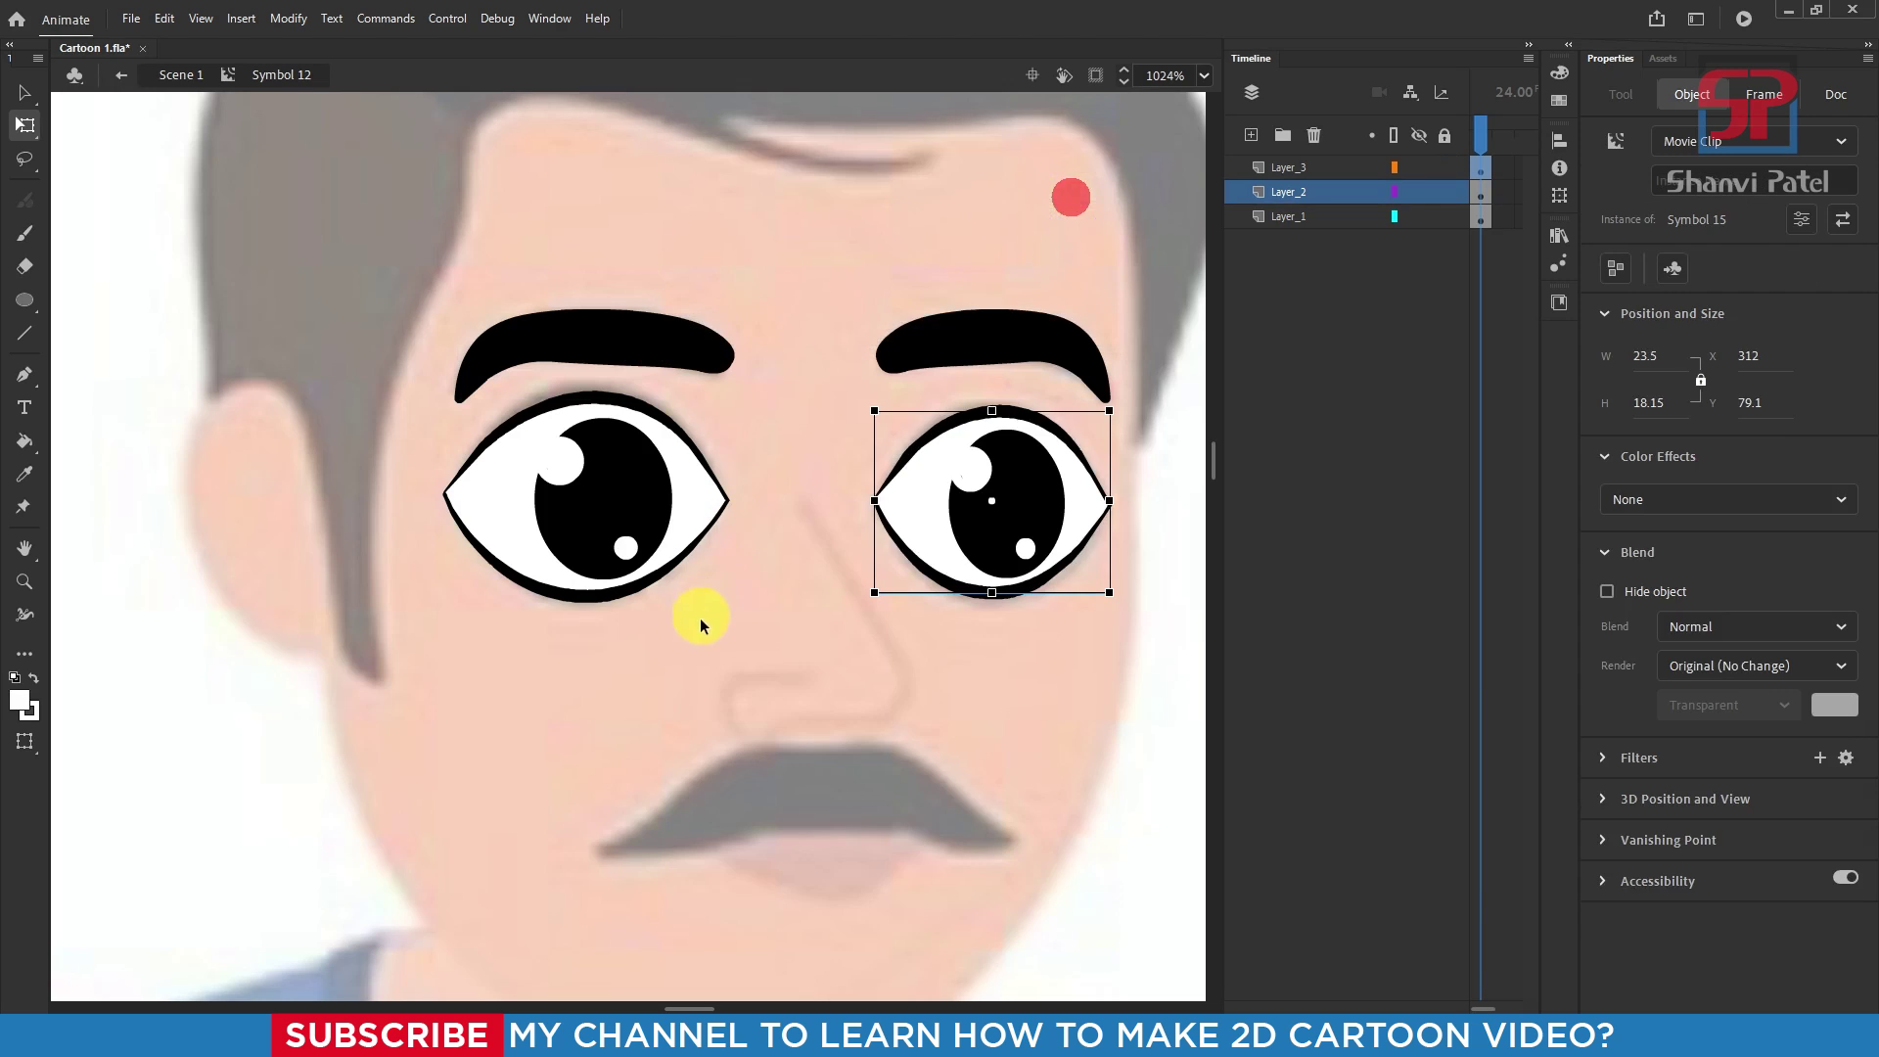
Step: Select the complete left eye without the eyebrows and convert it to a Movie Clip symbol
drag(701, 619, 358, 382)
shift+click(641, 339)
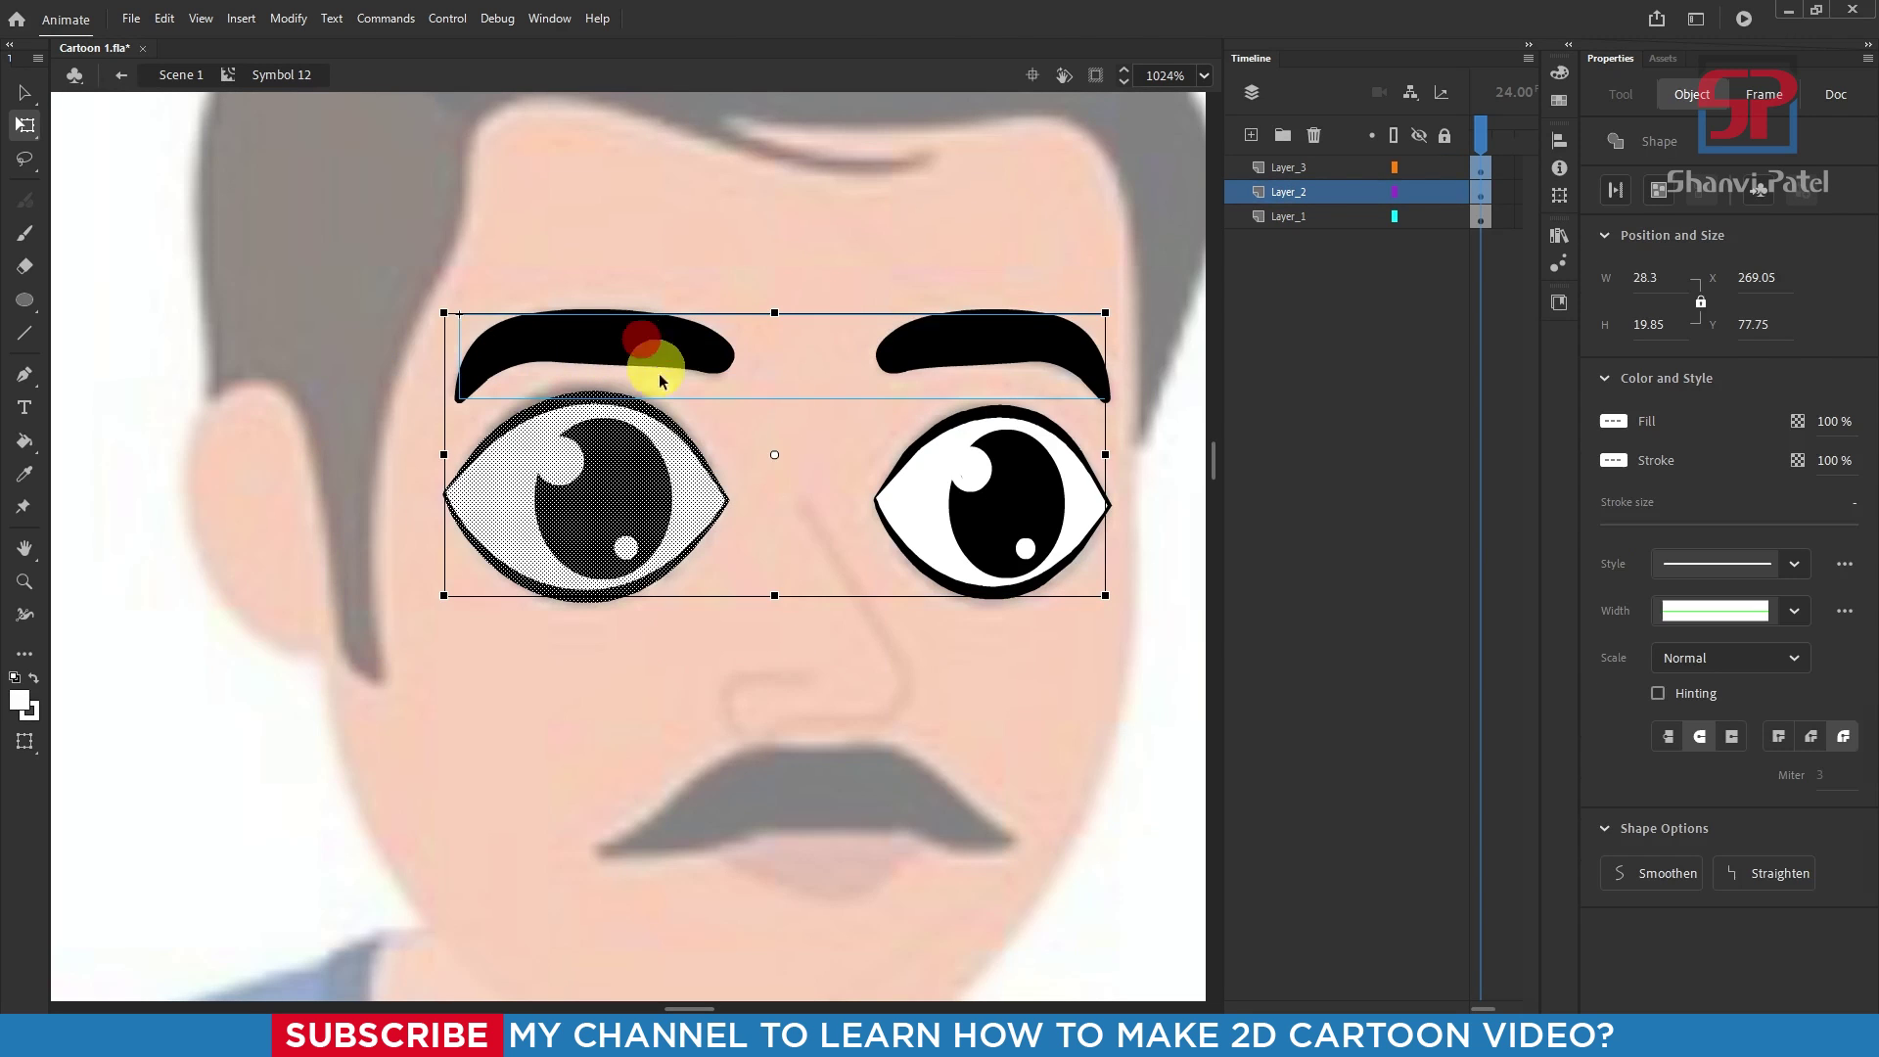
key(F8)
click(1084, 191)
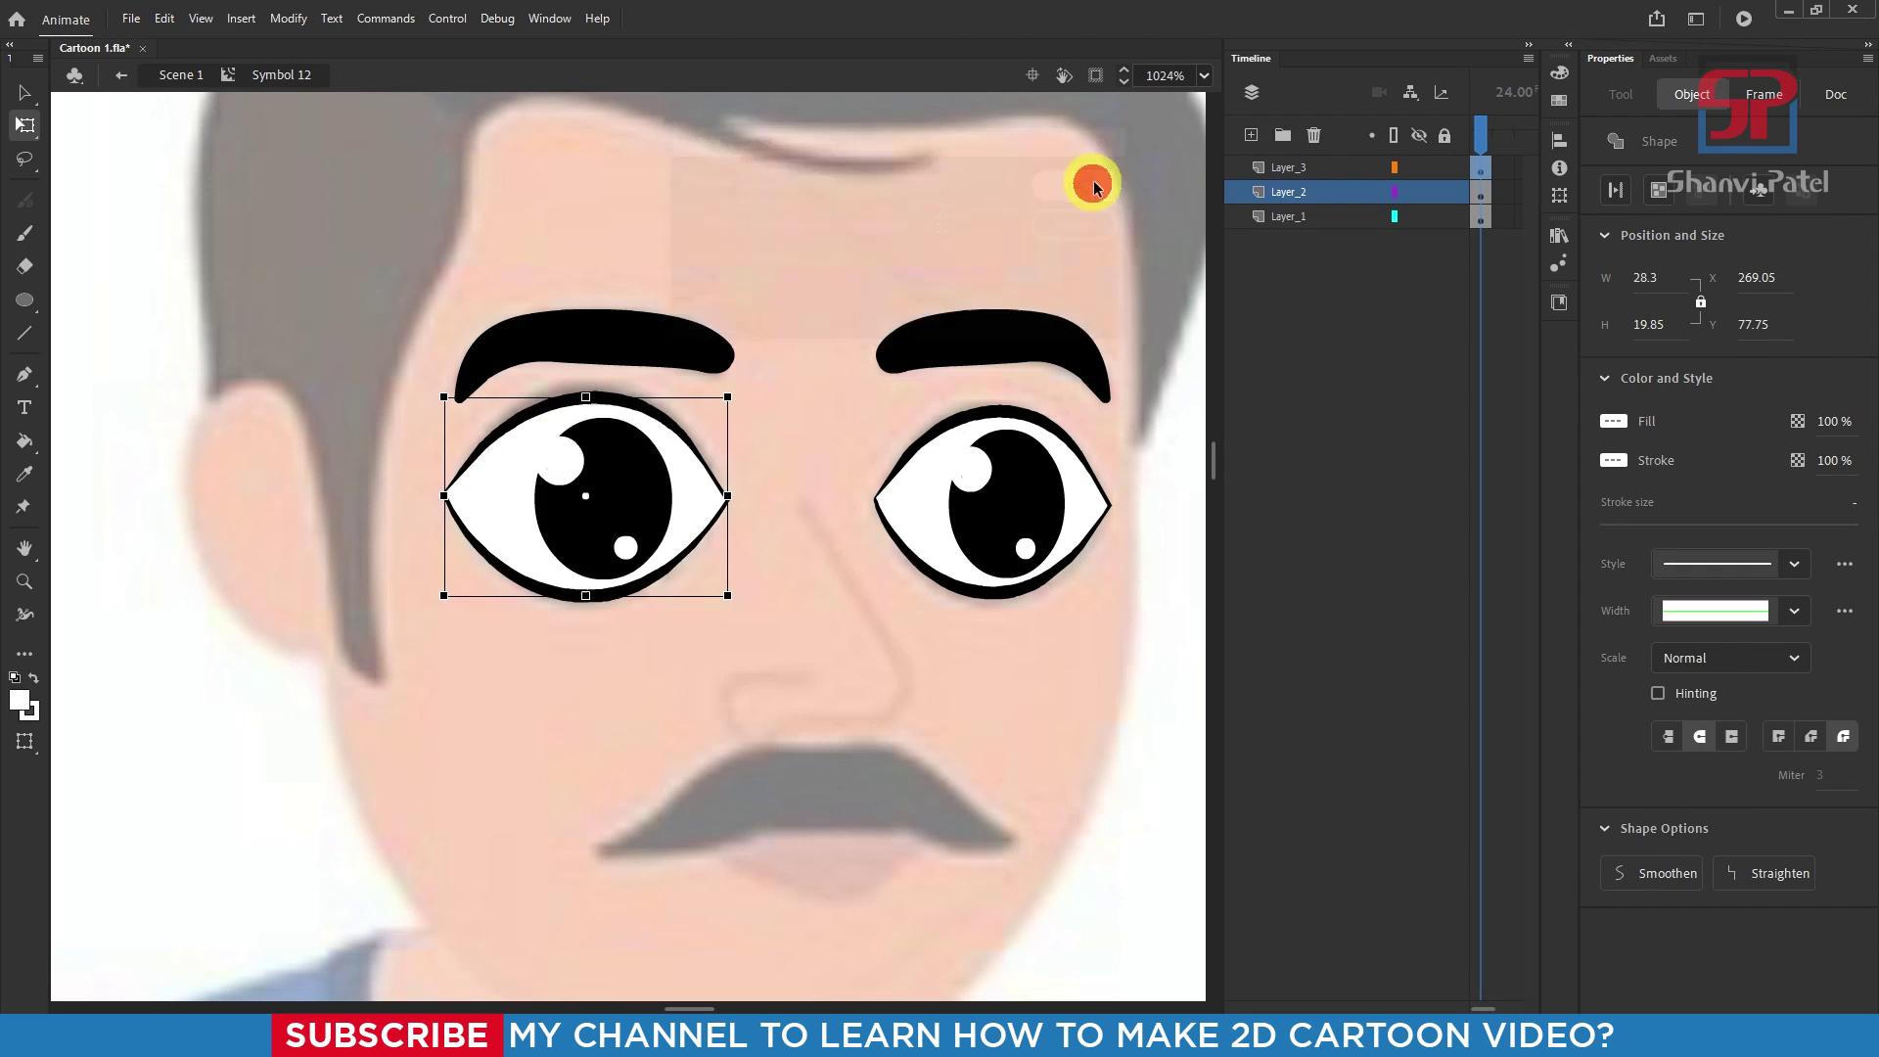
Step: Move both eyes and the eyebrows together onto the cartoon's face, at about X 24.95, Y 55.85, and deselect them
scroll(744, 461, down, 5)
drag(893, 539, 545, 336)
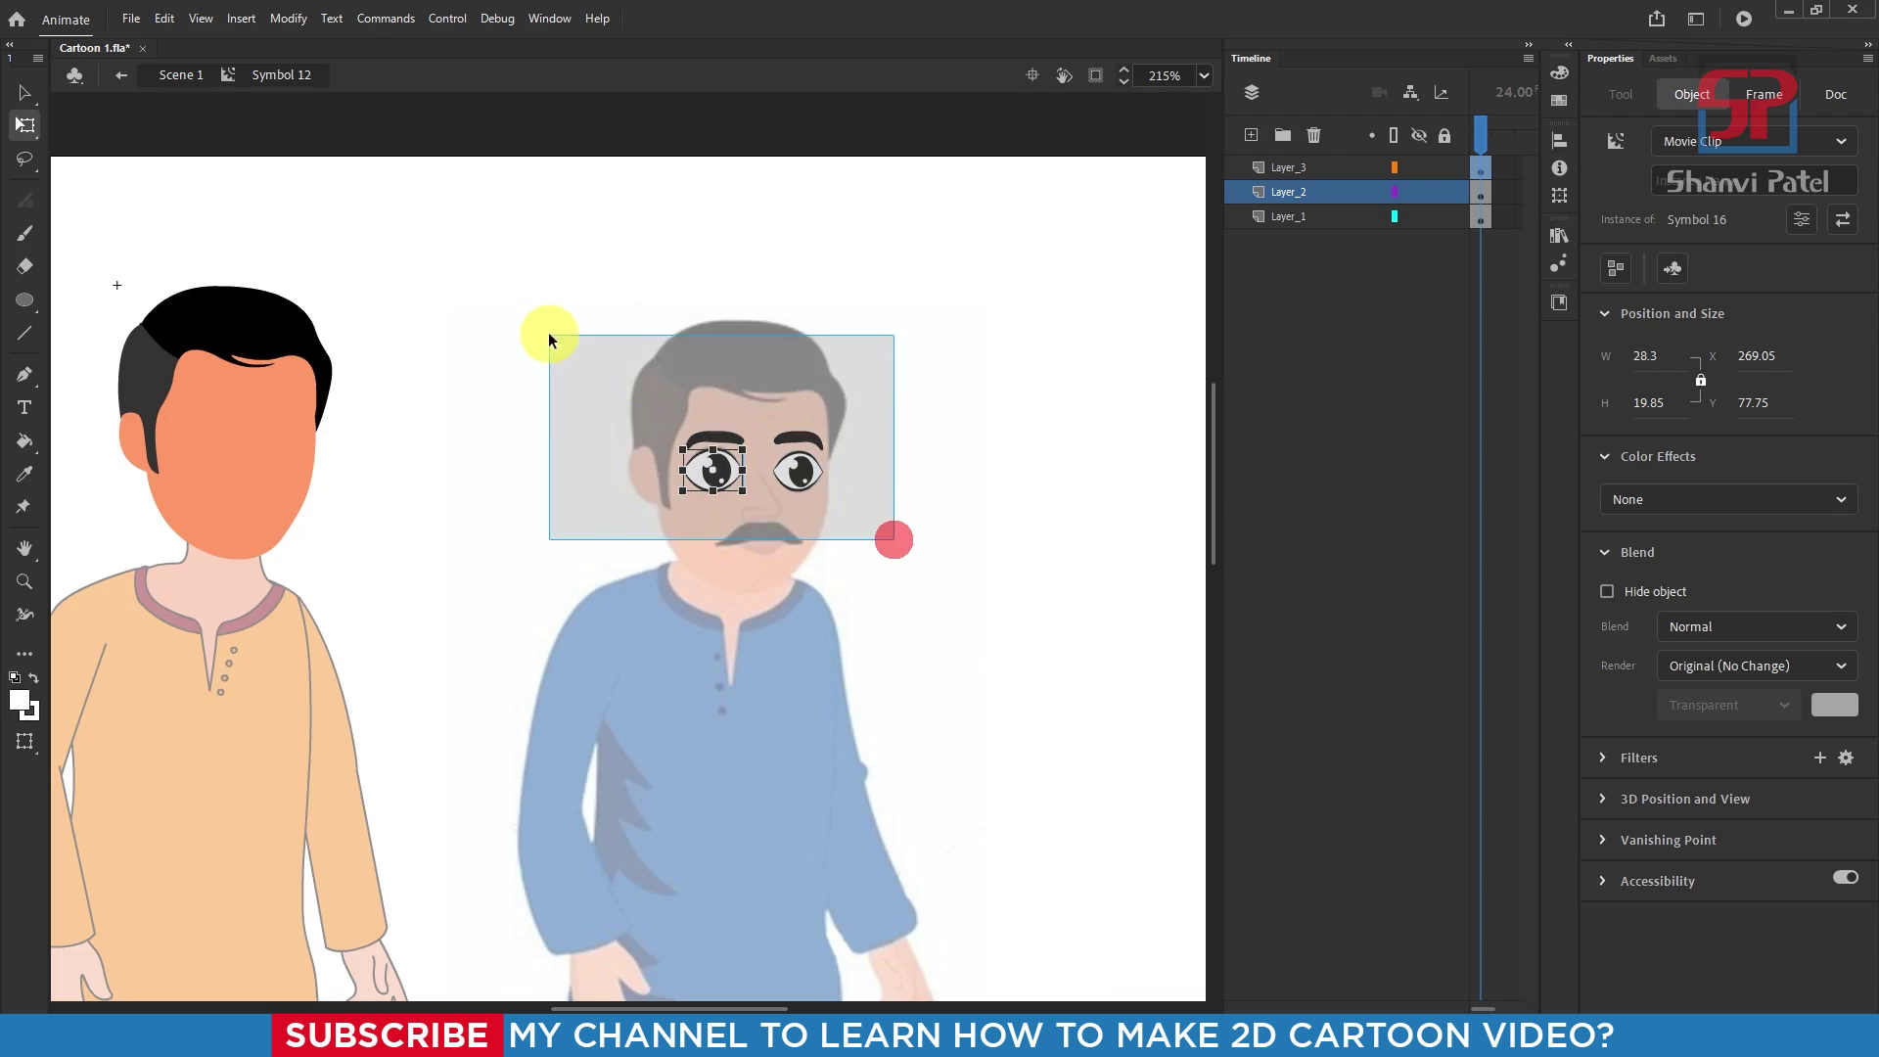
drag(811, 469, 298, 411)
scroll(233, 423, up, 5)
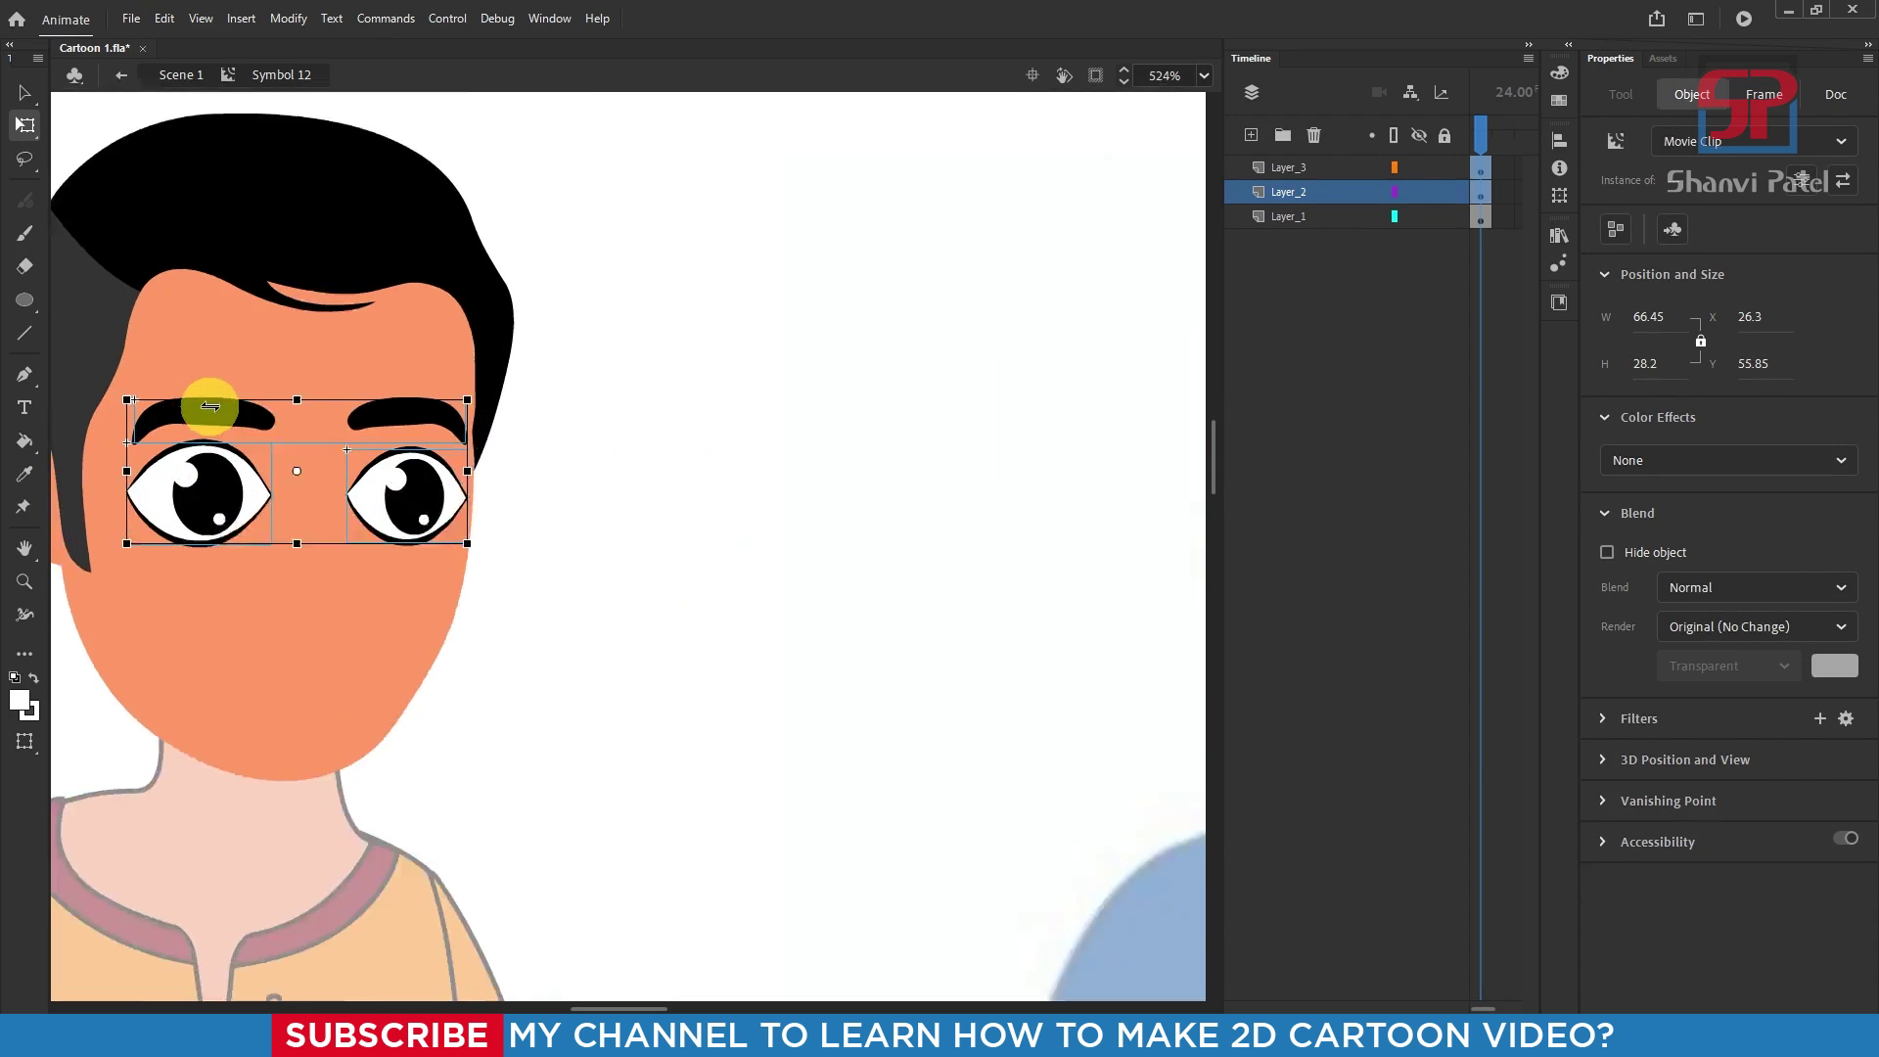
drag(585, 543, 574, 543)
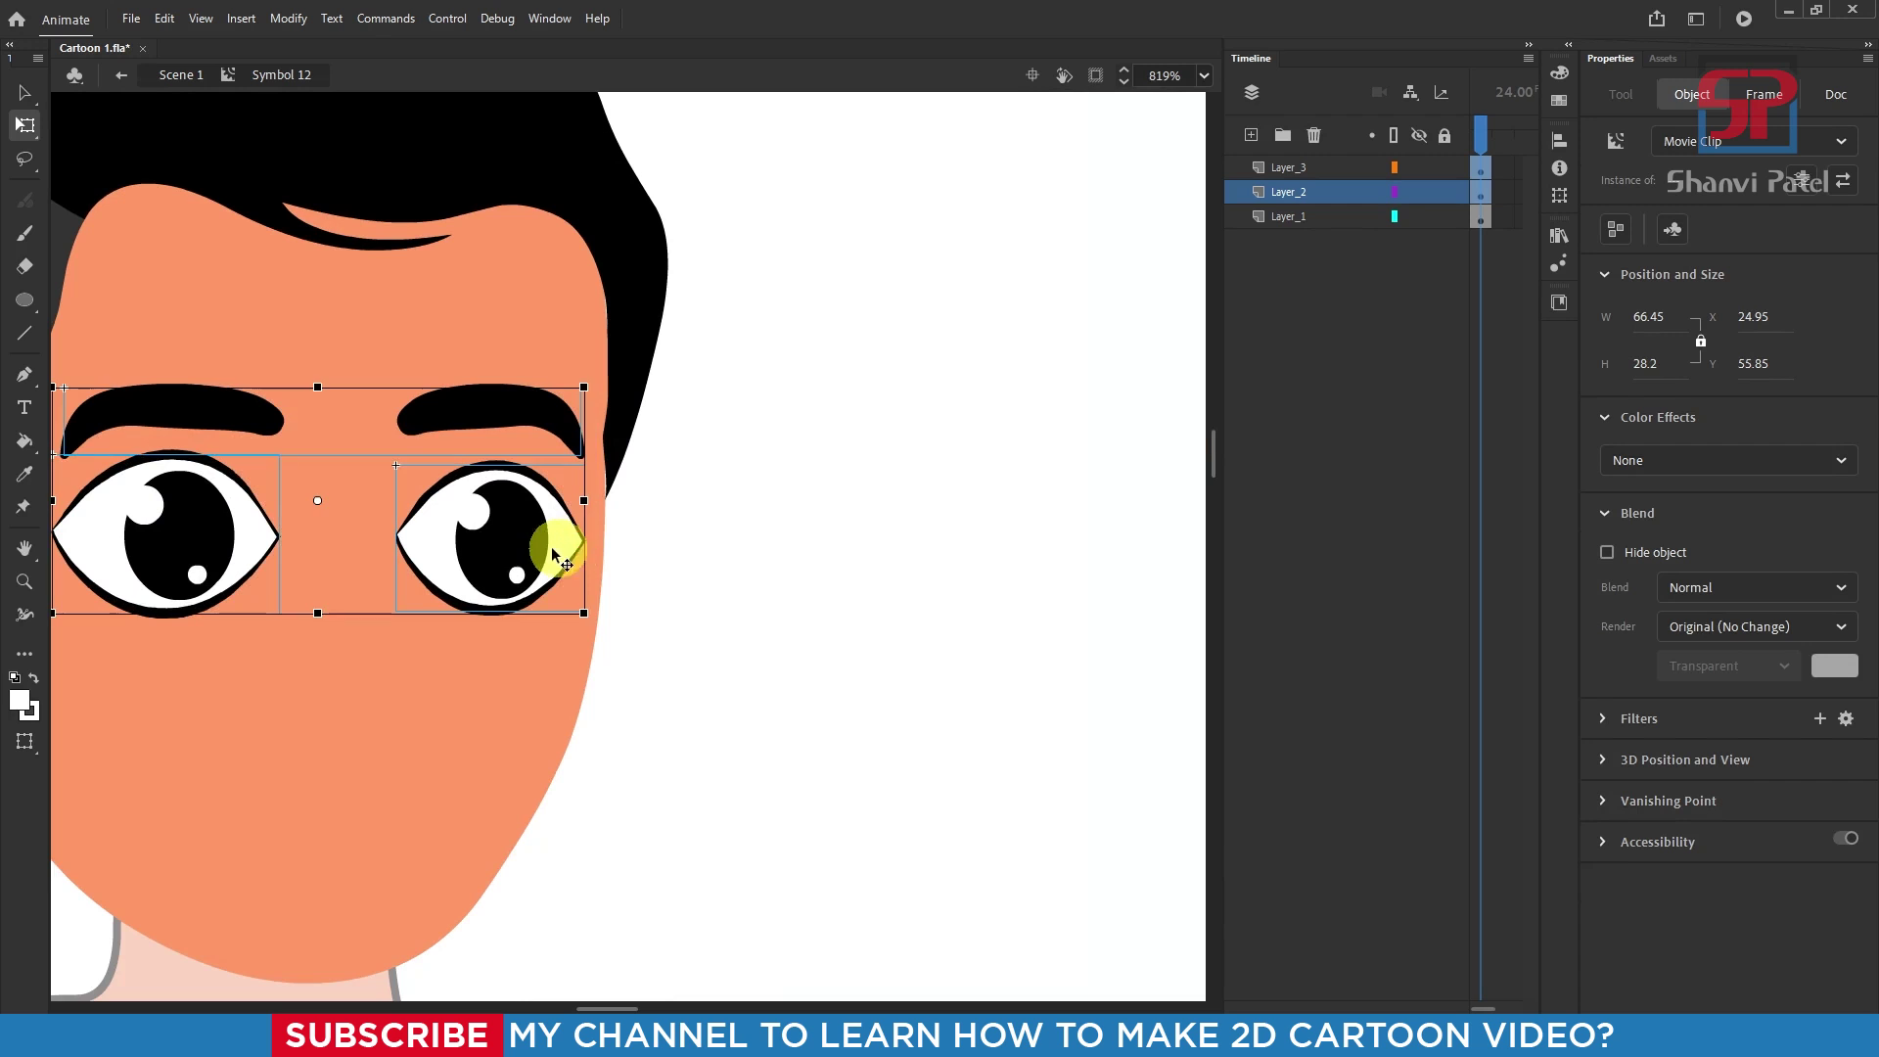
scroll(537, 480, down, 3)
click(673, 542)
Step: Add a new layer and trace the reference nose with the Pen tool as an open line about 18.5 wide by 23.6 high
scroll(419, 452, down, 3)
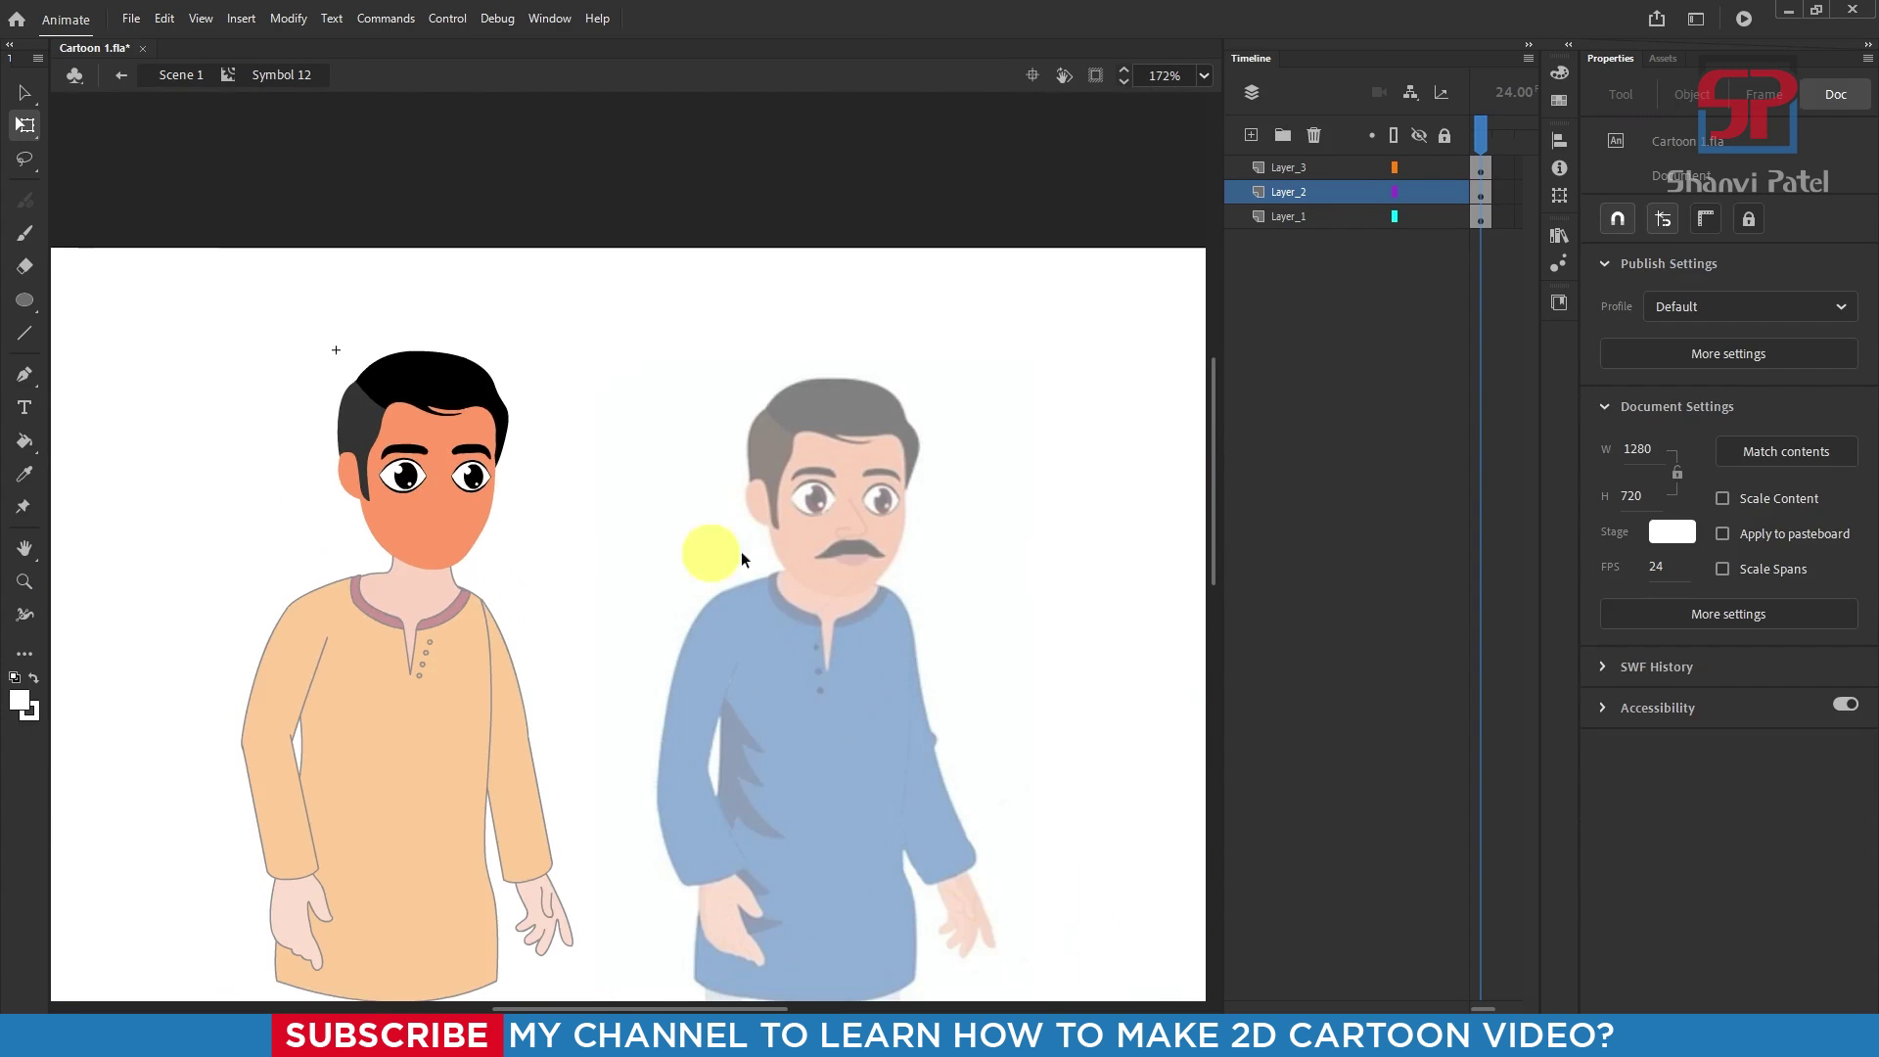
scroll(876, 558, up, 3)
scroll(882, 562, up, 2)
drag(877, 509, 817, 539)
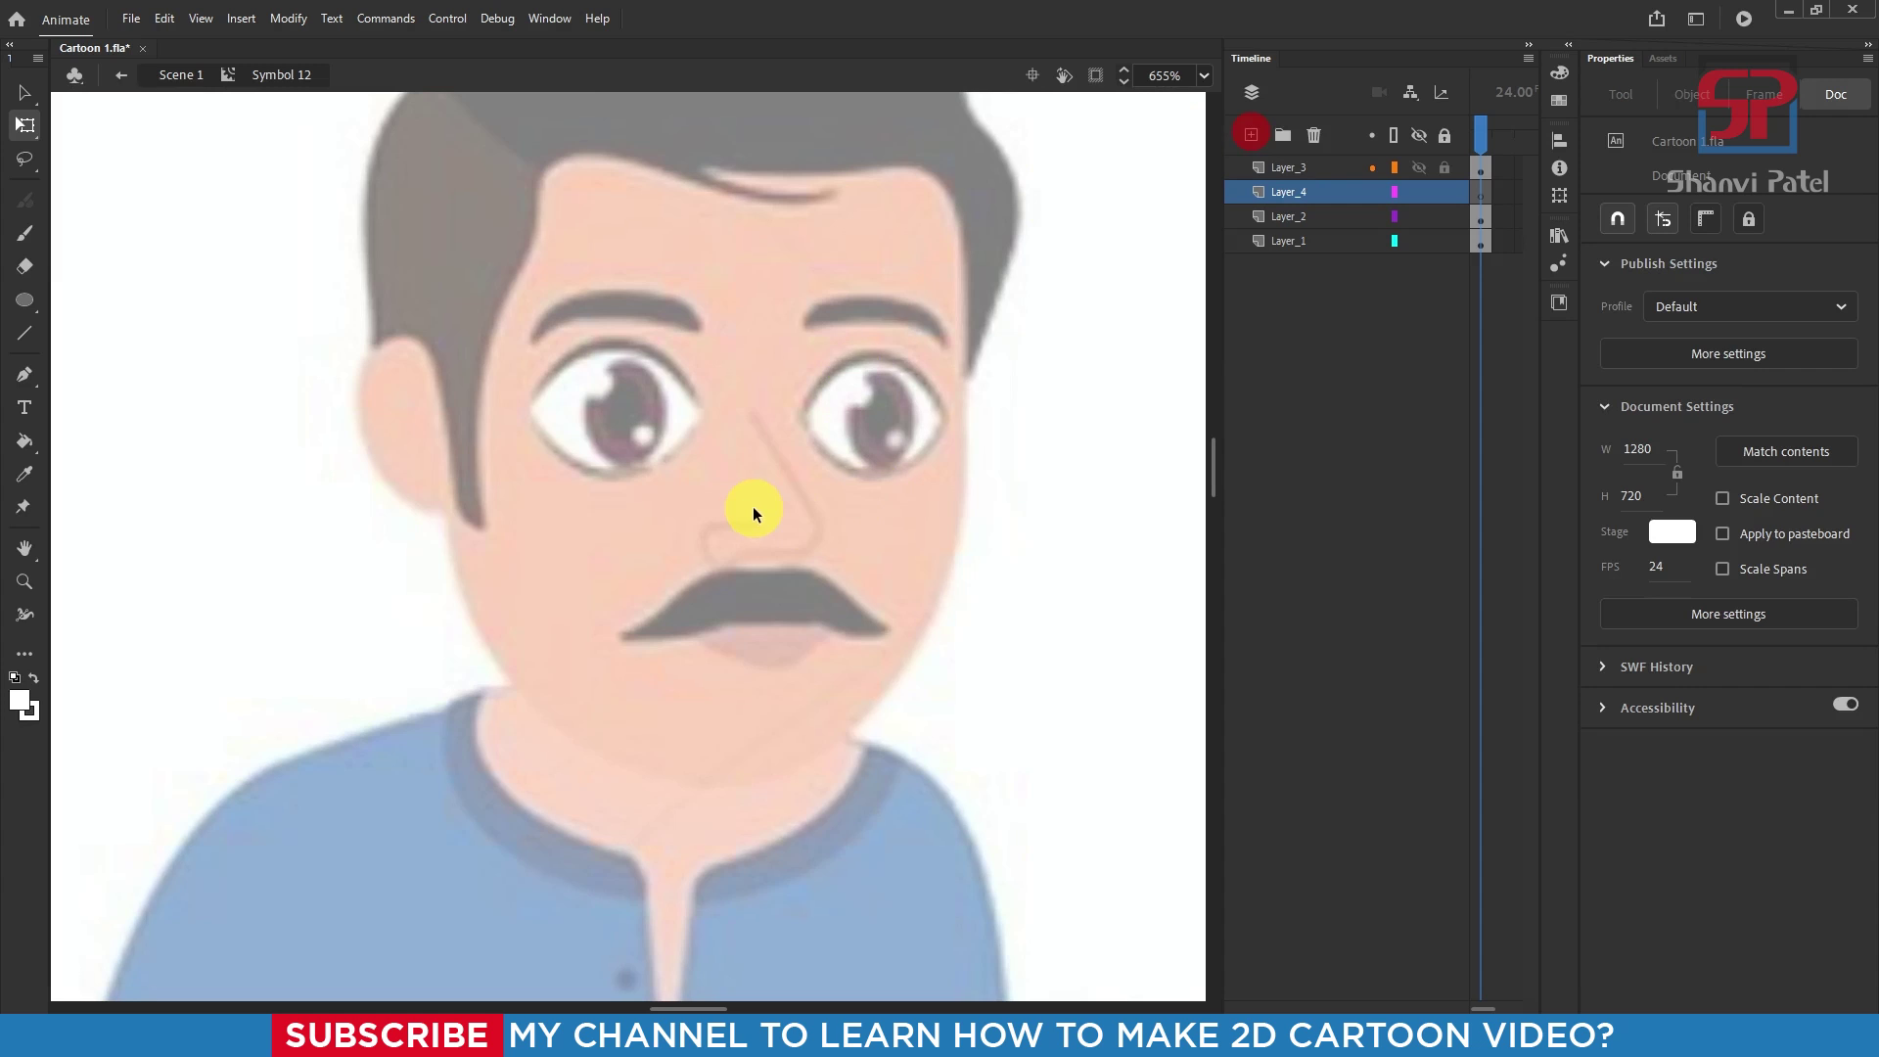
key(p)
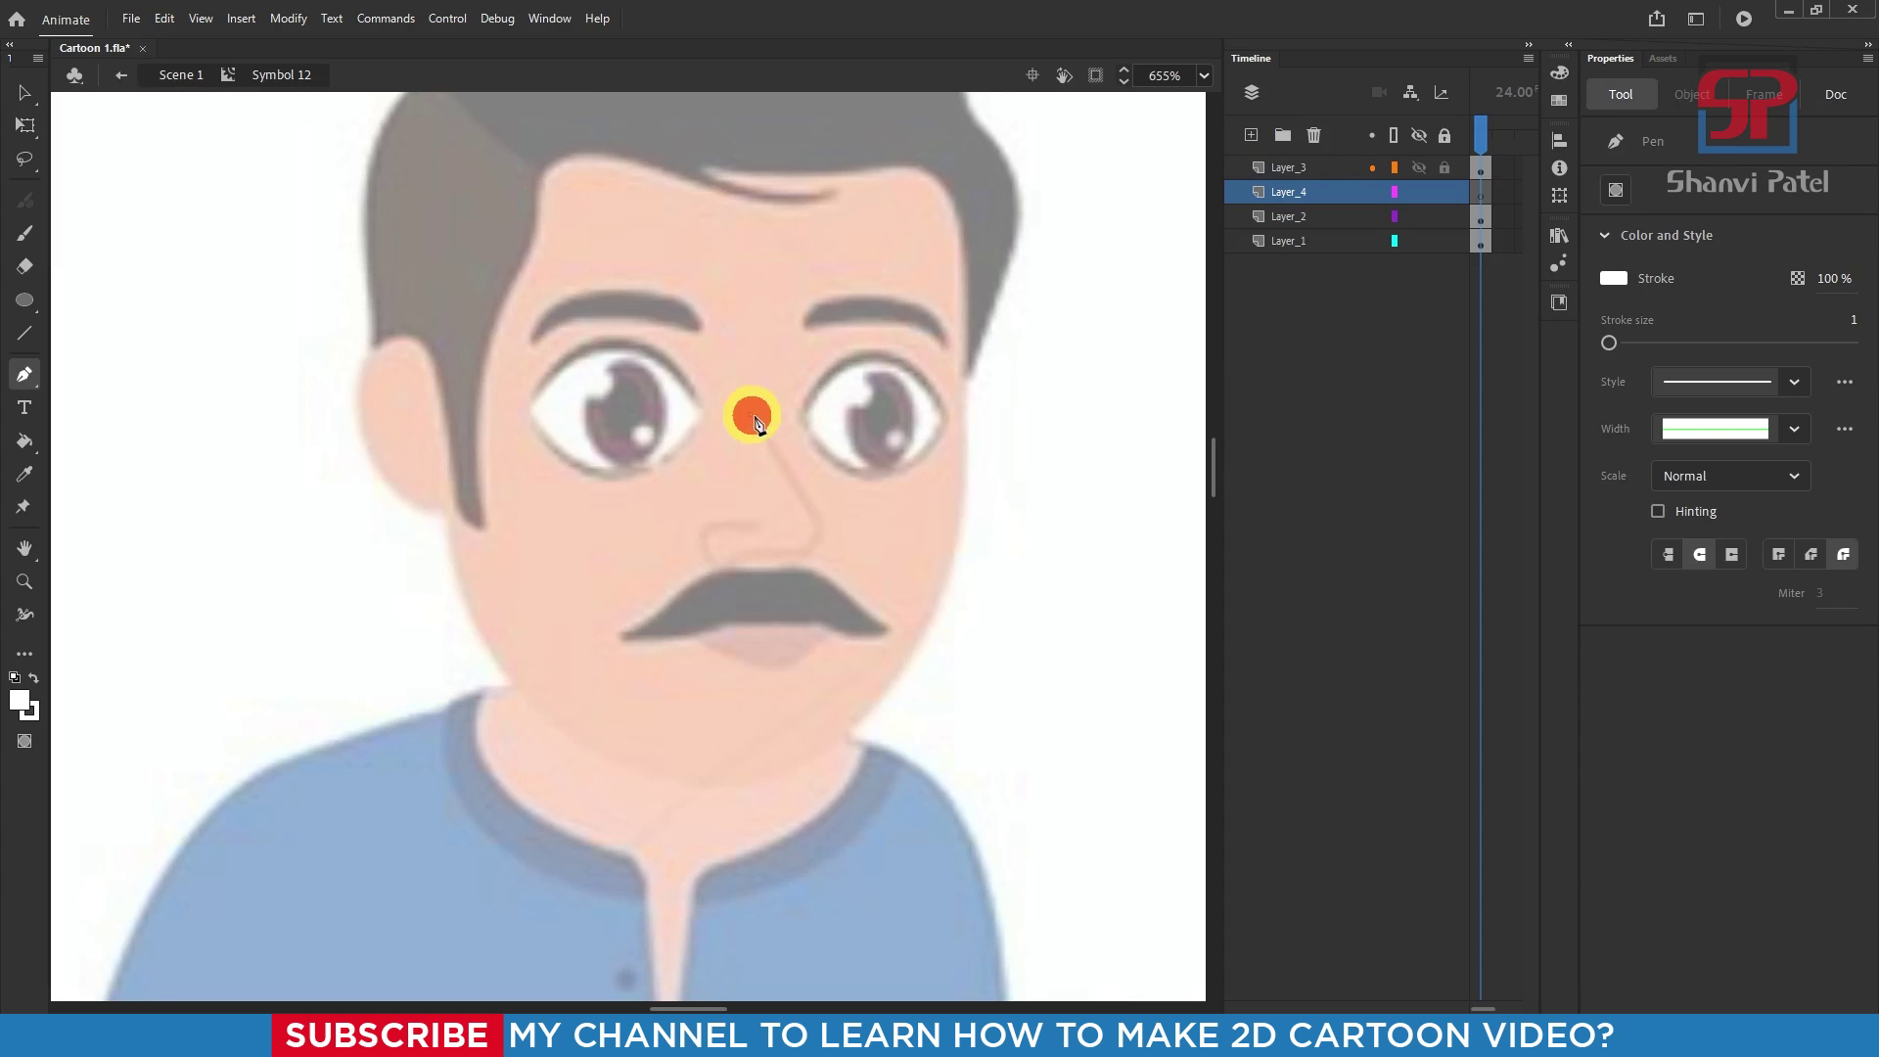
drag(803, 494, 824, 521)
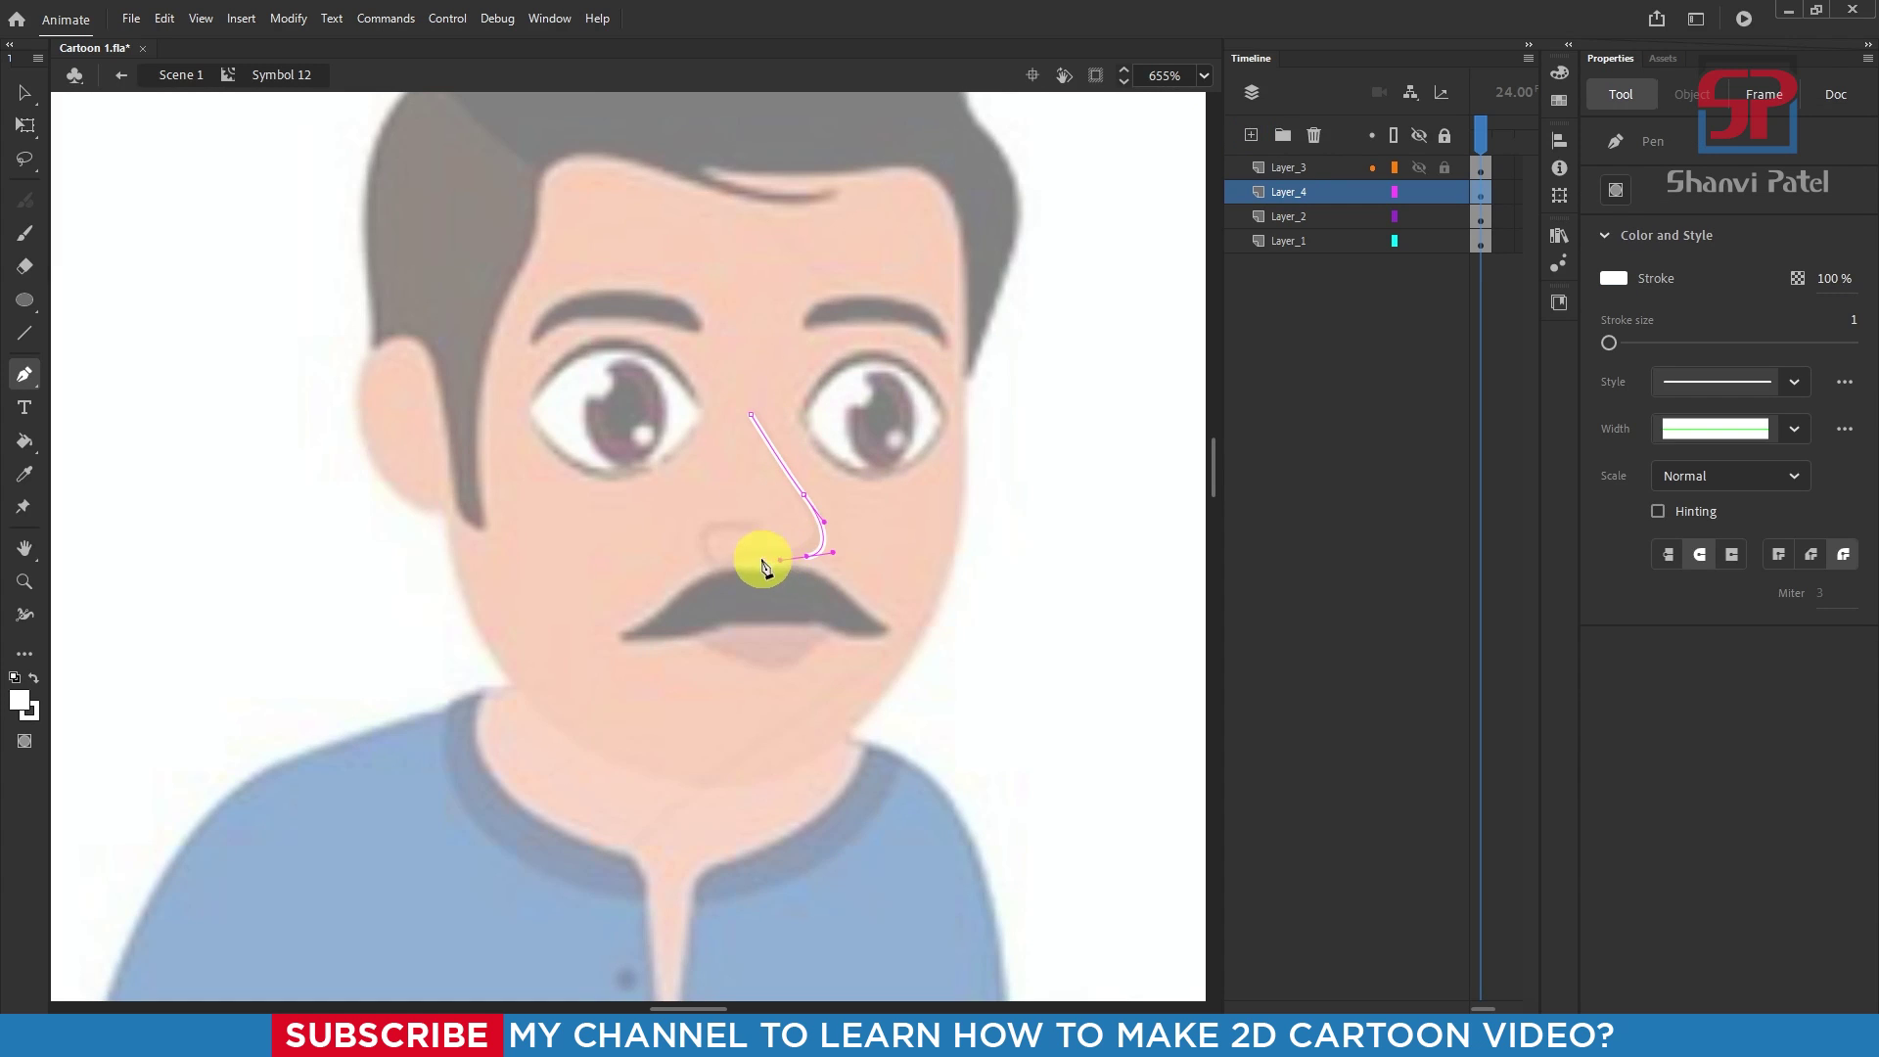
drag(706, 543, 784, 529)
click(27, 96)
scroll(936, 550, down, 4)
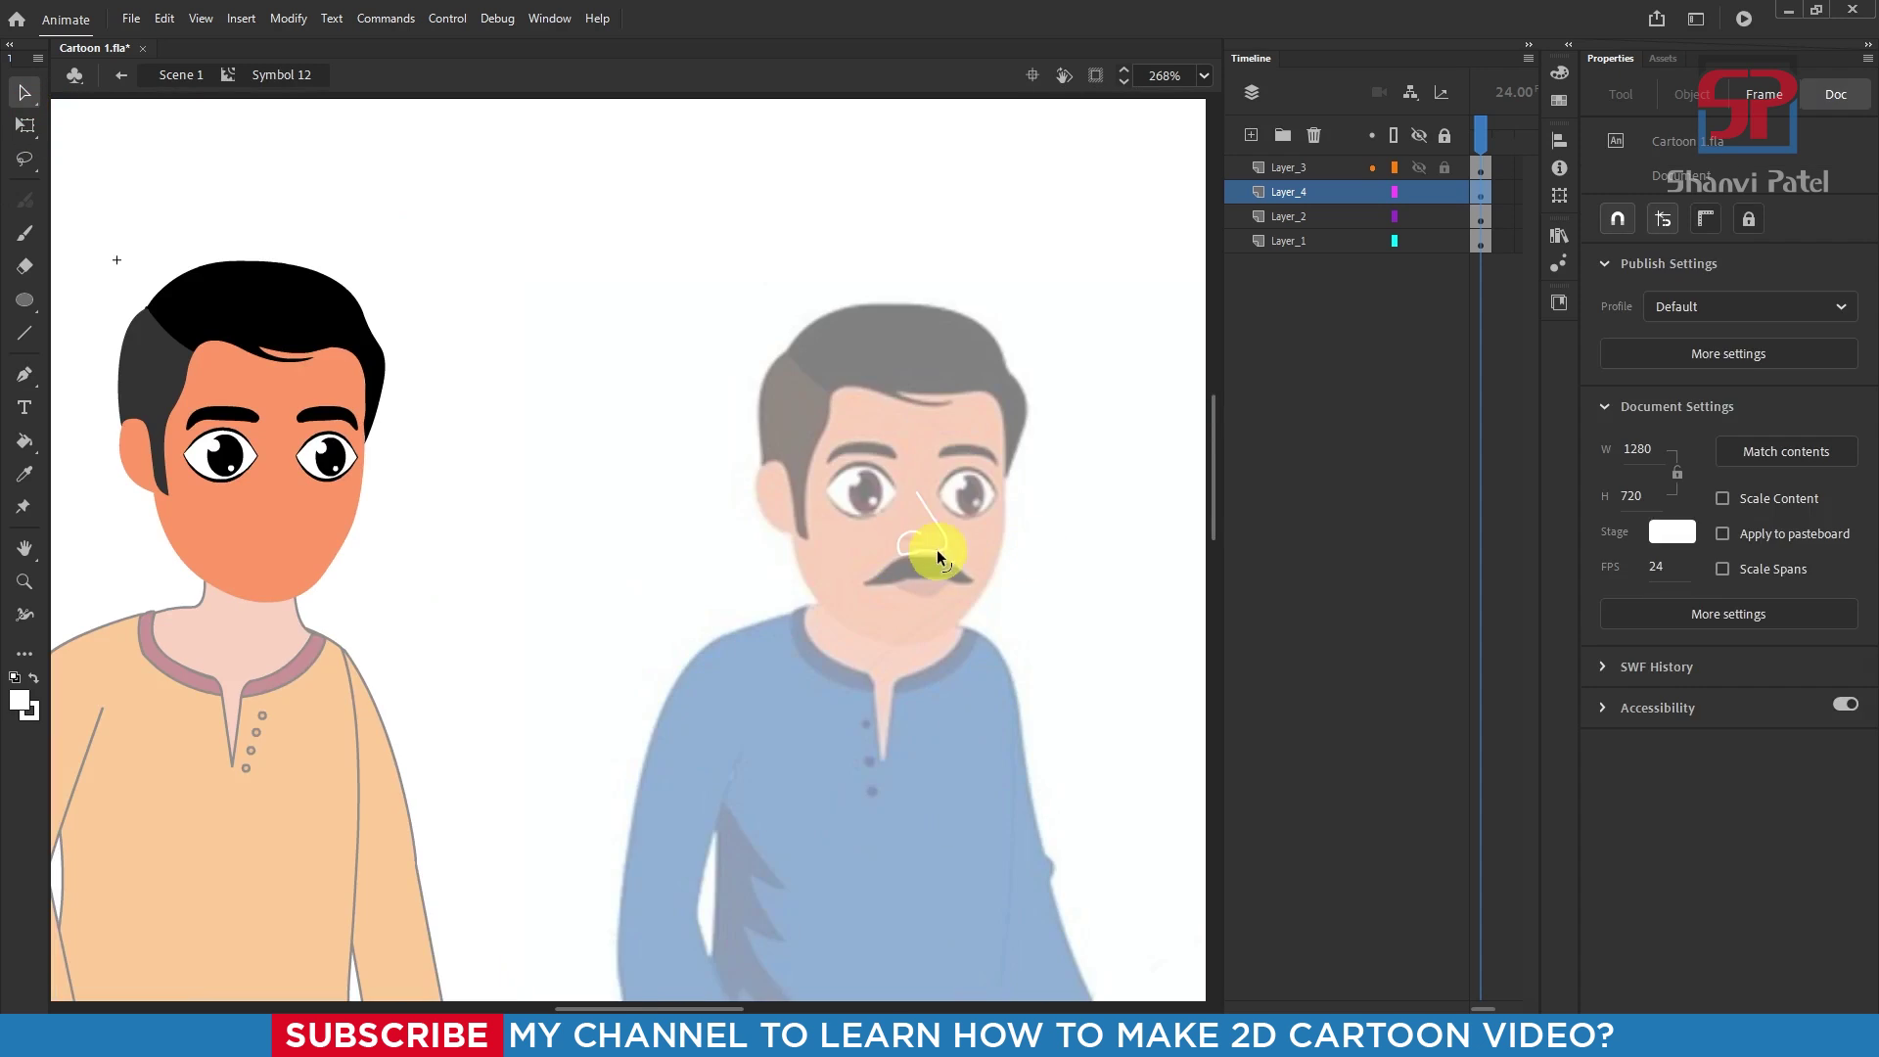
Step: Select the whole nose line and change its stroke colour to orange-red
double_click(930, 519)
double_click(270, 376)
double_click(931, 517)
drag(944, 526, 578, 508)
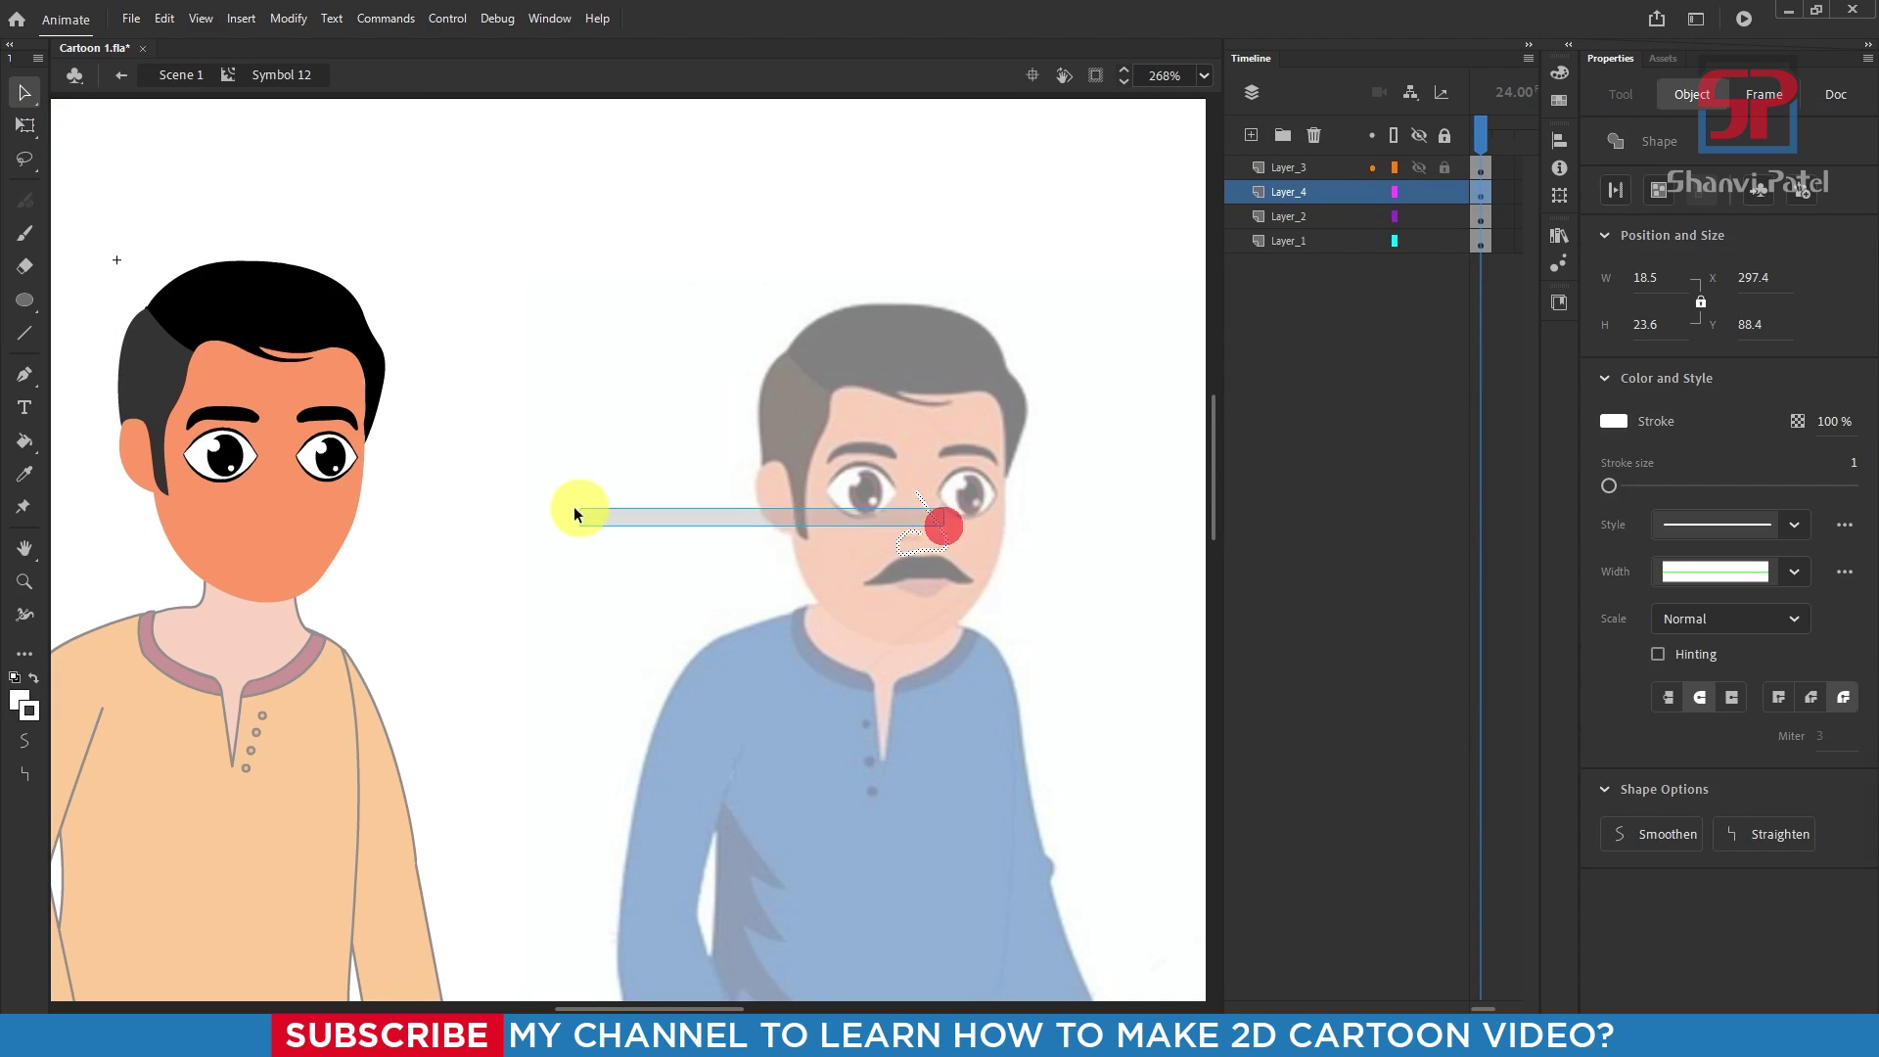
click(1614, 421)
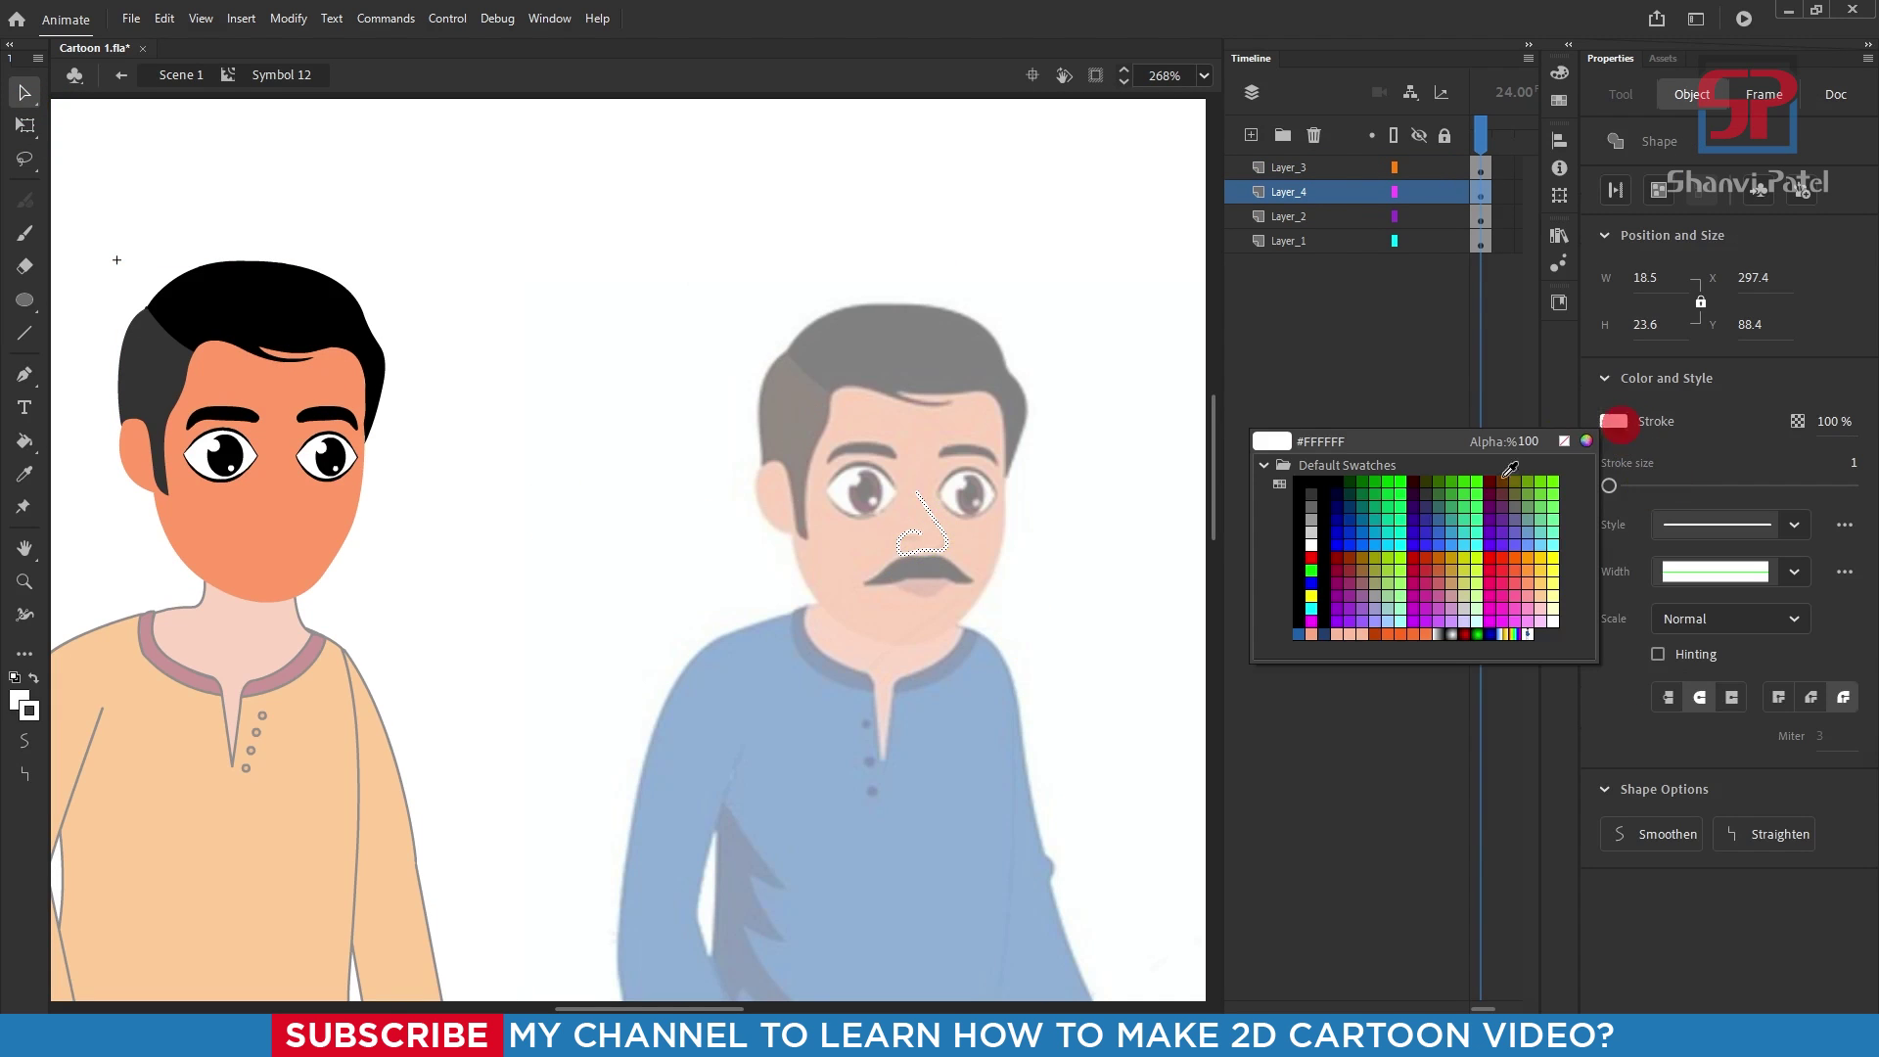
click(1517, 560)
Step: Move the nose line onto the cartoon's face between and below the eyes, at about X 53.25, Y 75.25
mouse_move(914, 520)
mouse_down()
mouse_move(348, 532)
mouse_move(284, 474)
mouse_move(335, 469)
mouse_move(356, 490)
mouse_move(332, 503)
mouse_up()
scroll(294, 478, up, 5)
scroll(458, 537, down, 5)
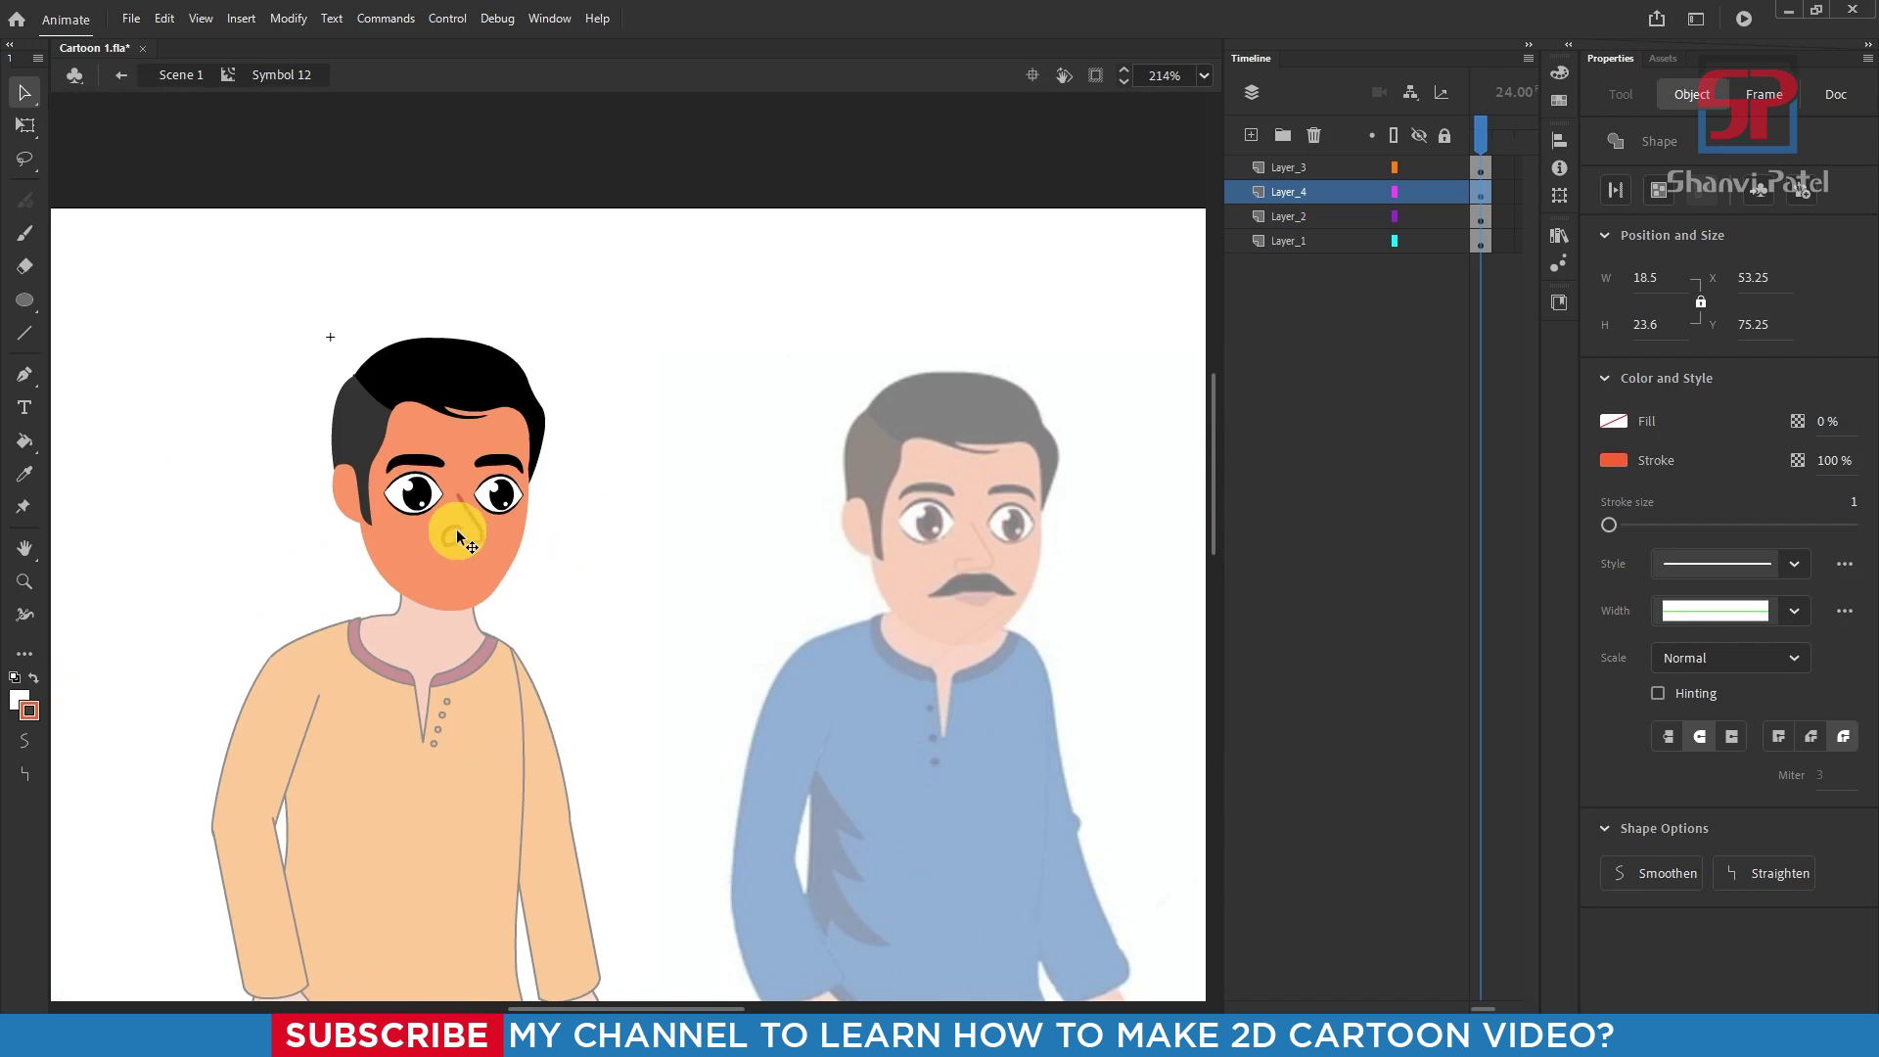
Step: Add a new layer and trace the reference moustache with the Pen tool as a closed outline about 43.55 wide by 11.6 high
scroll(1028, 626, up, 7)
drag(1046, 511, 685, 502)
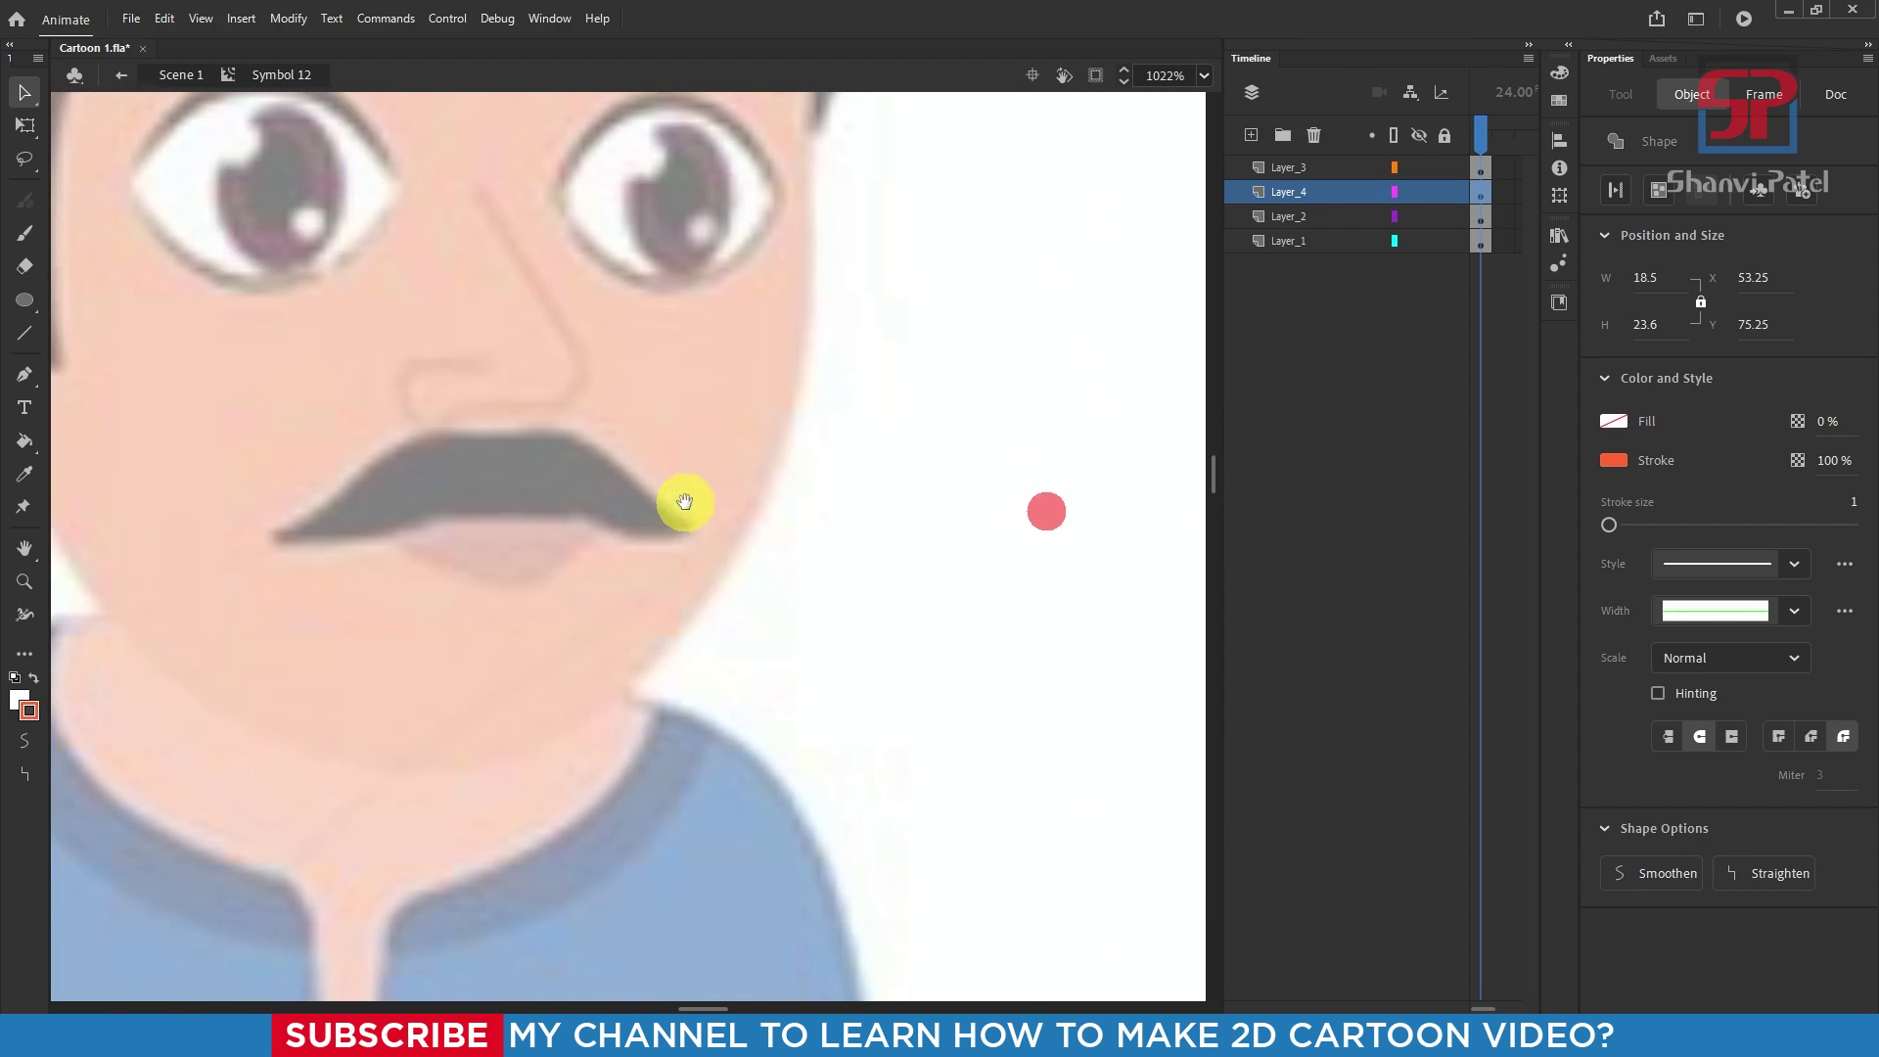
drag(470, 529, 616, 520)
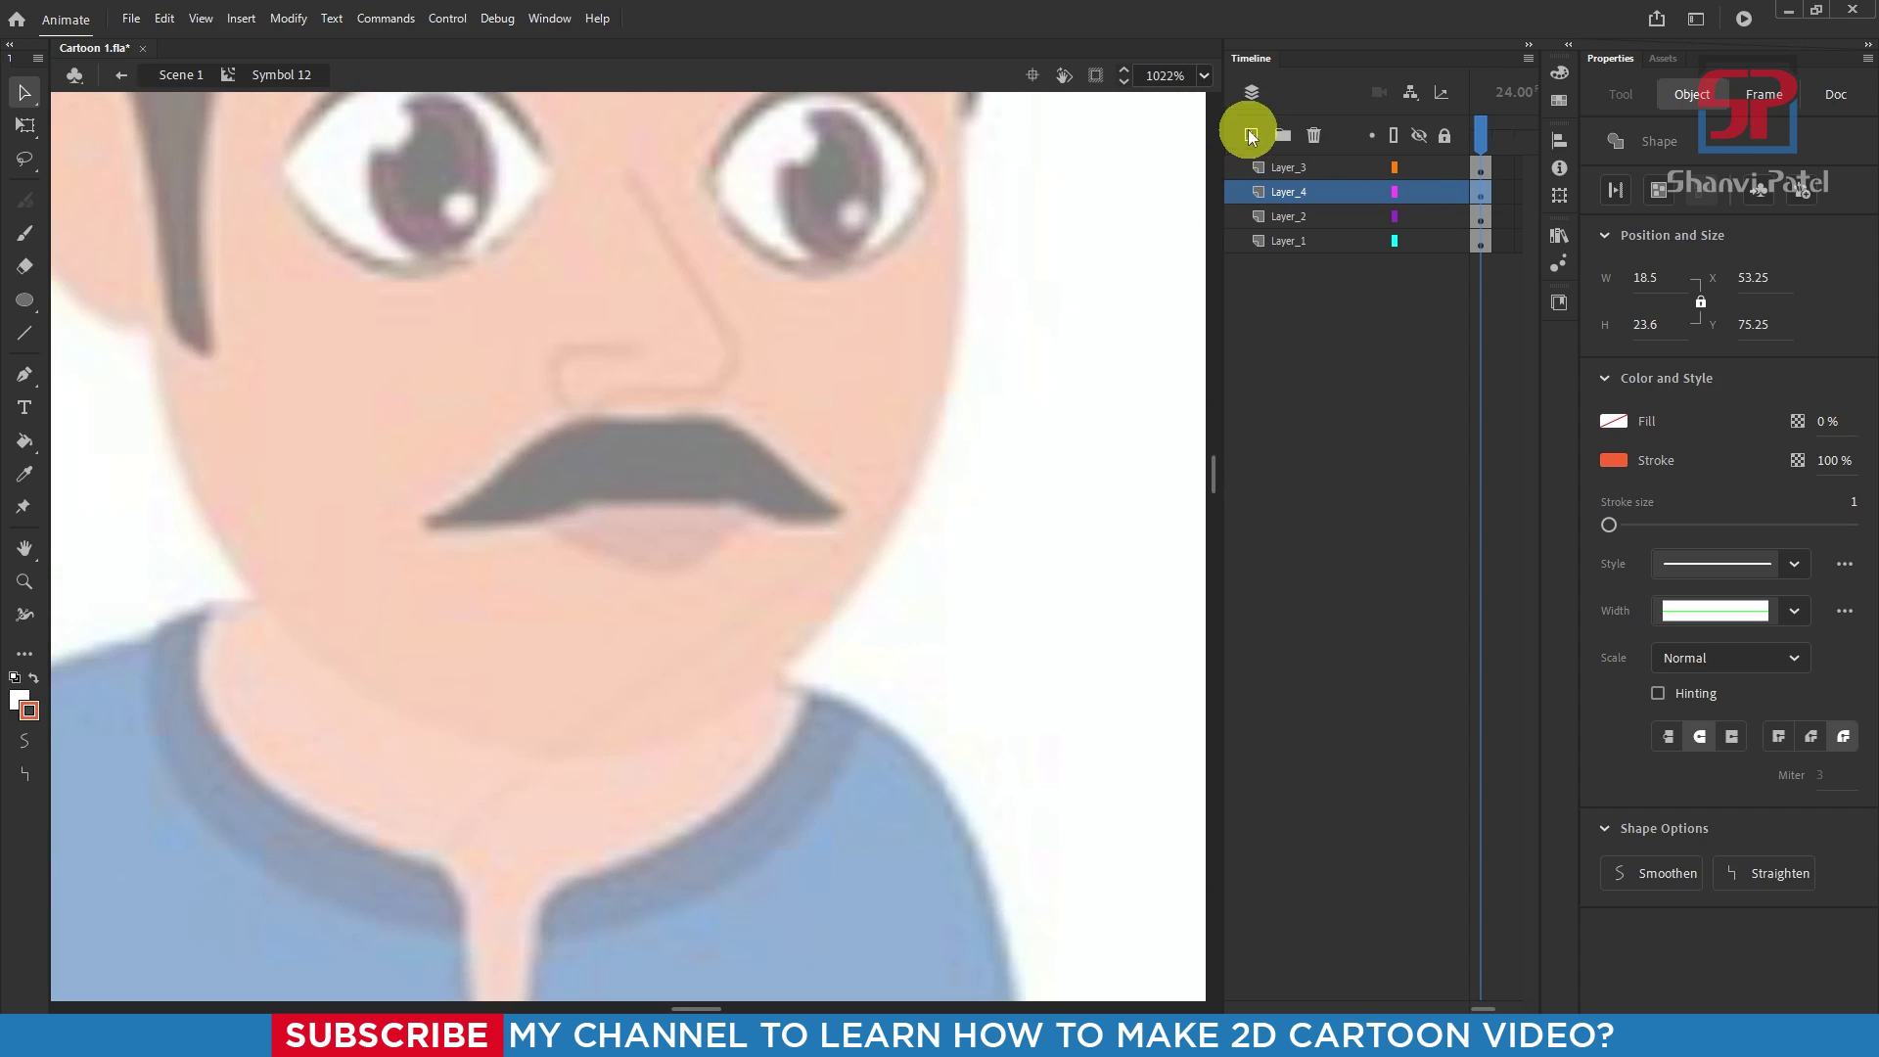
click(1251, 137)
key(p)
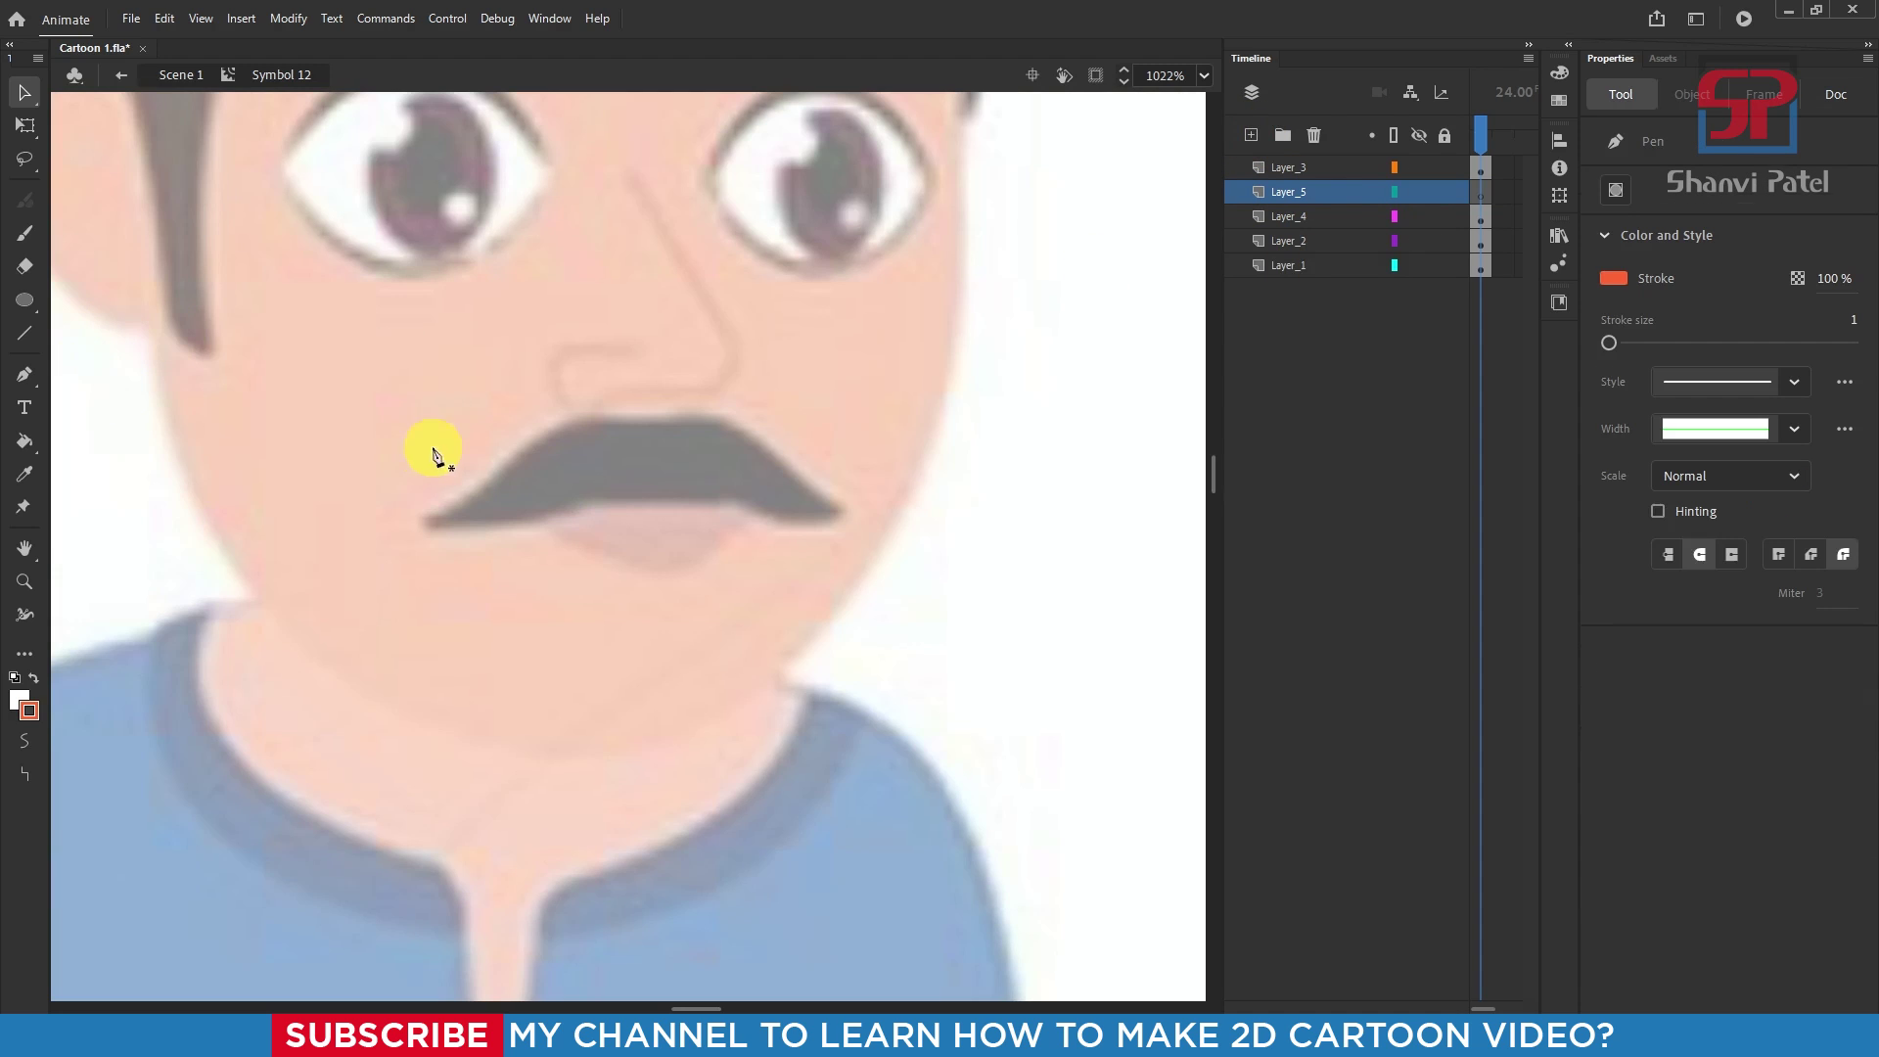
click(417, 523)
drag(509, 458, 736, 415)
drag(785, 454, 811, 480)
drag(845, 503, 878, 510)
drag(755, 507, 707, 483)
drag(593, 507, 581, 509)
drag(418, 523, 372, 499)
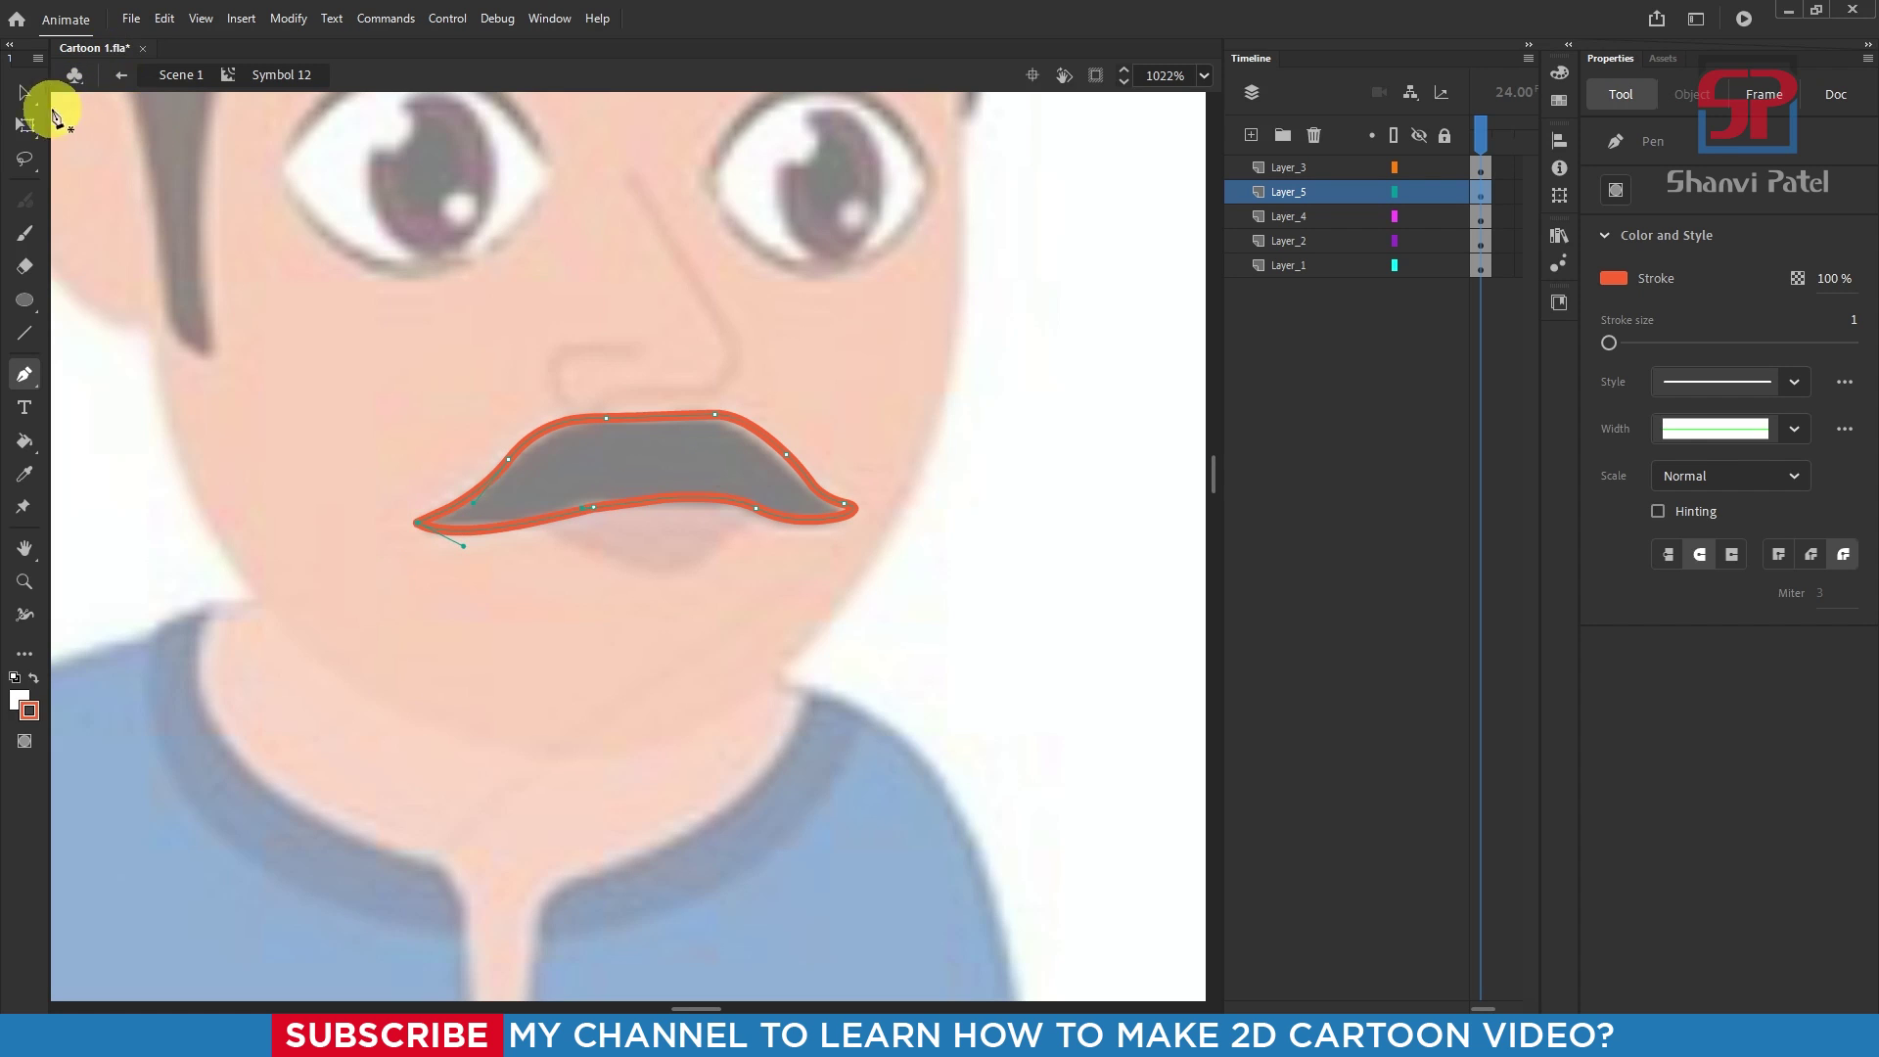
click(25, 127)
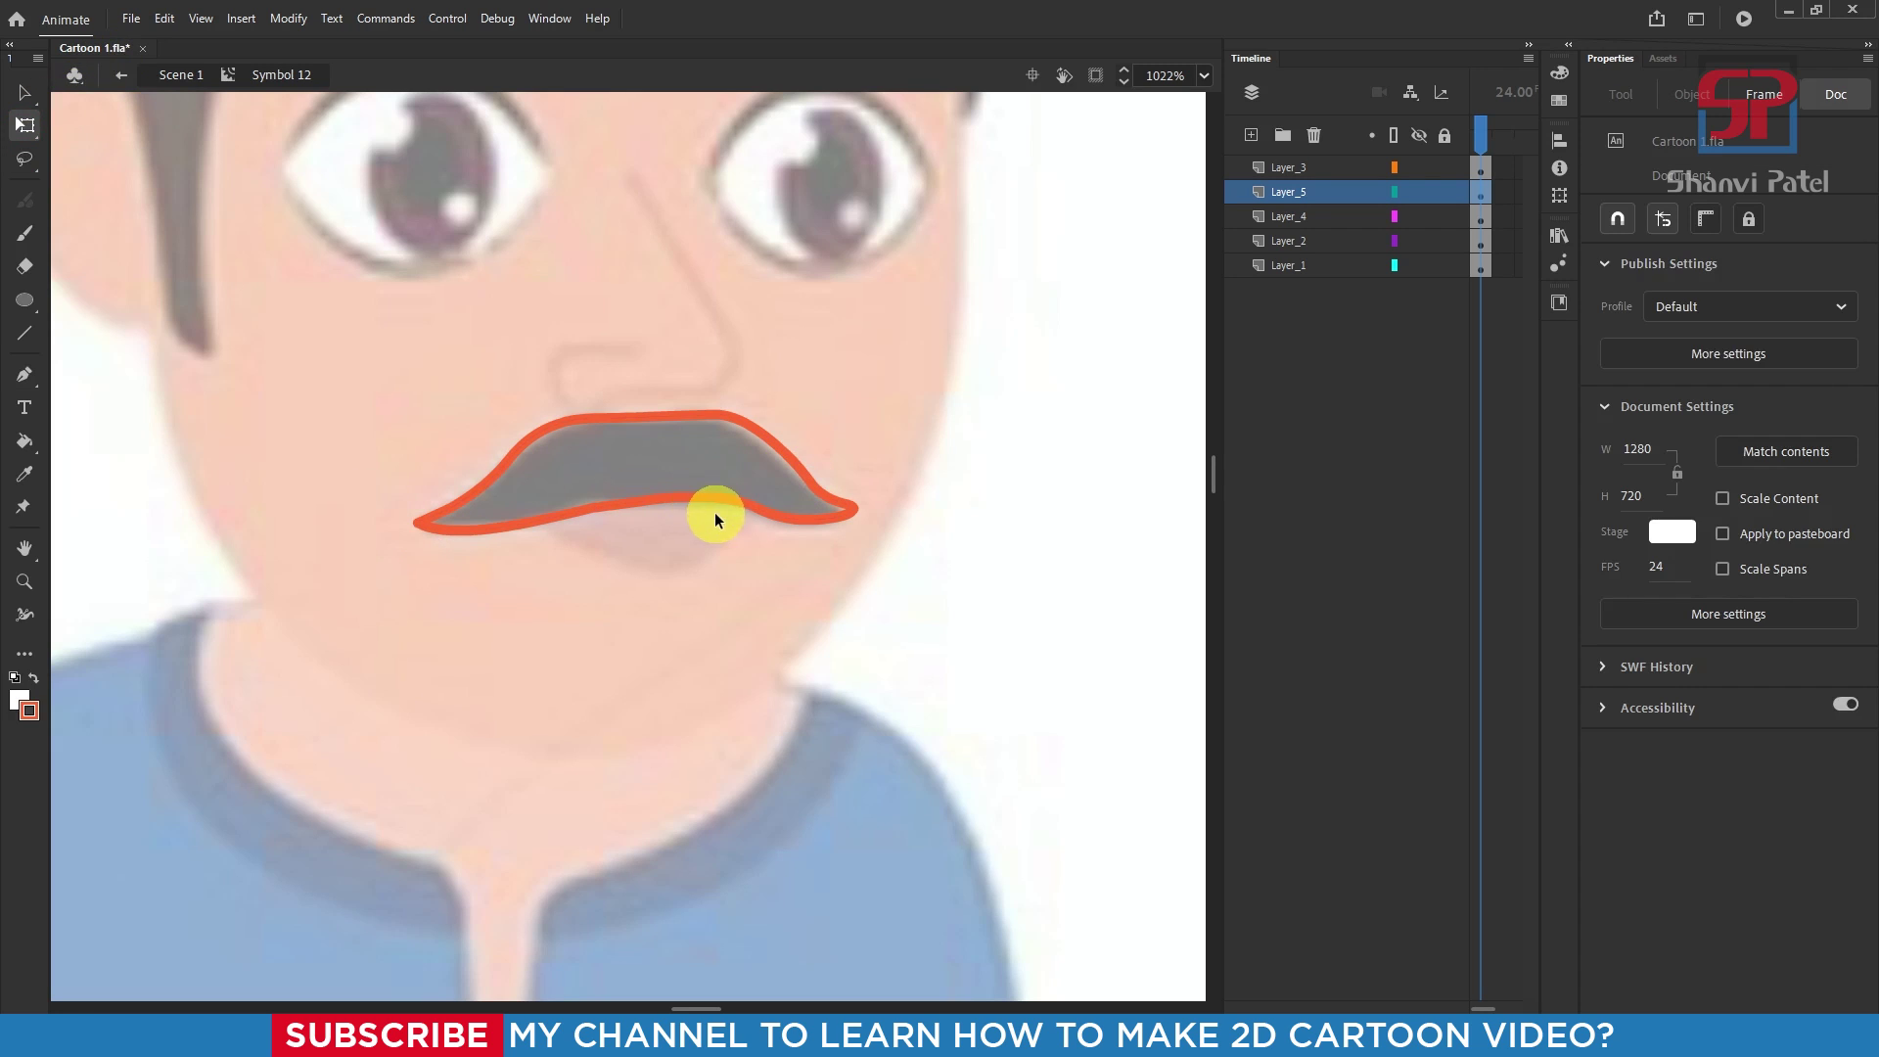
Step: Fill the moustache outline and set both its fill and stroke colour to black
key(k)
click(701, 467)
key(v)
double_click(689, 466)
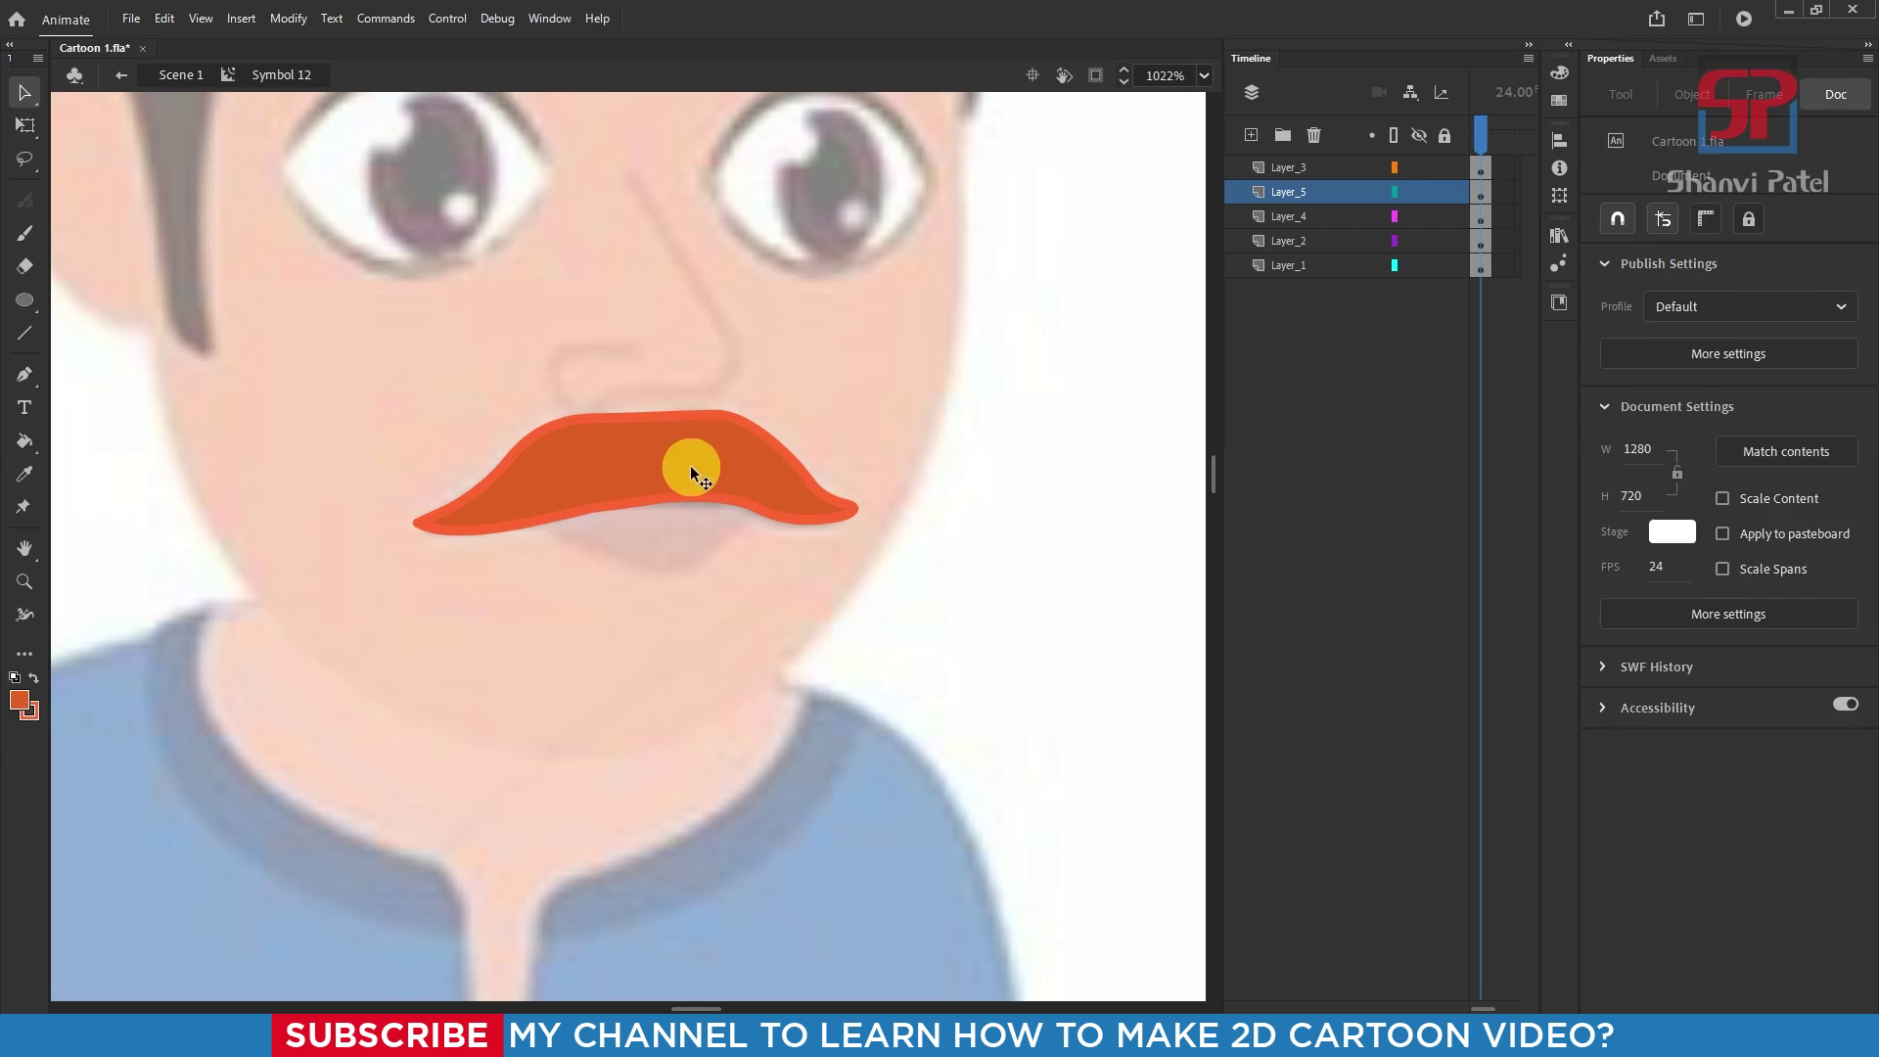
click(1613, 421)
click(1311, 483)
click(1616, 460)
click(1313, 523)
Step: Move the black moustache onto the cartoon's face just under the nose, at about X 38.6, Y 98.85
scroll(777, 489, down, 8)
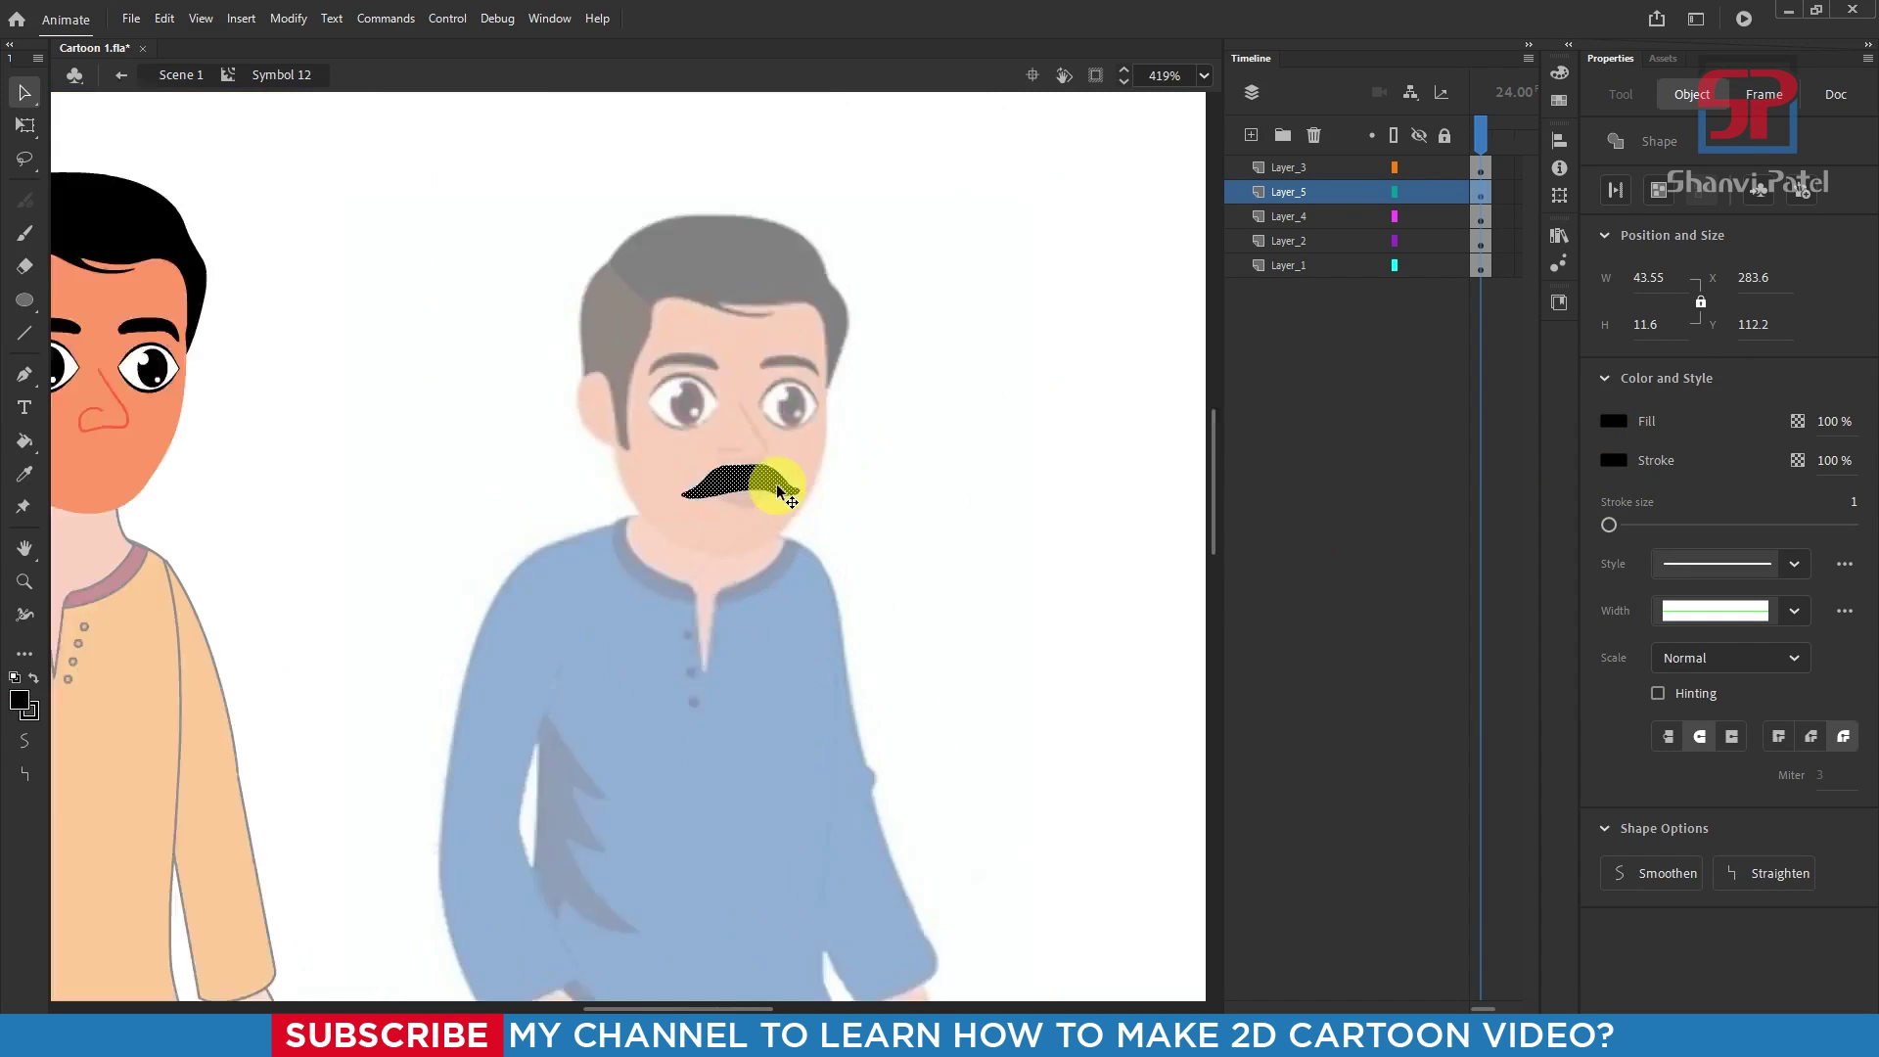
mouse_move(757, 483)
mouse_down()
mouse_move(297, 487)
mouse_move(345, 466)
mouse_up()
scroll(345, 466, up, 2)
scroll(346, 468, up, 5)
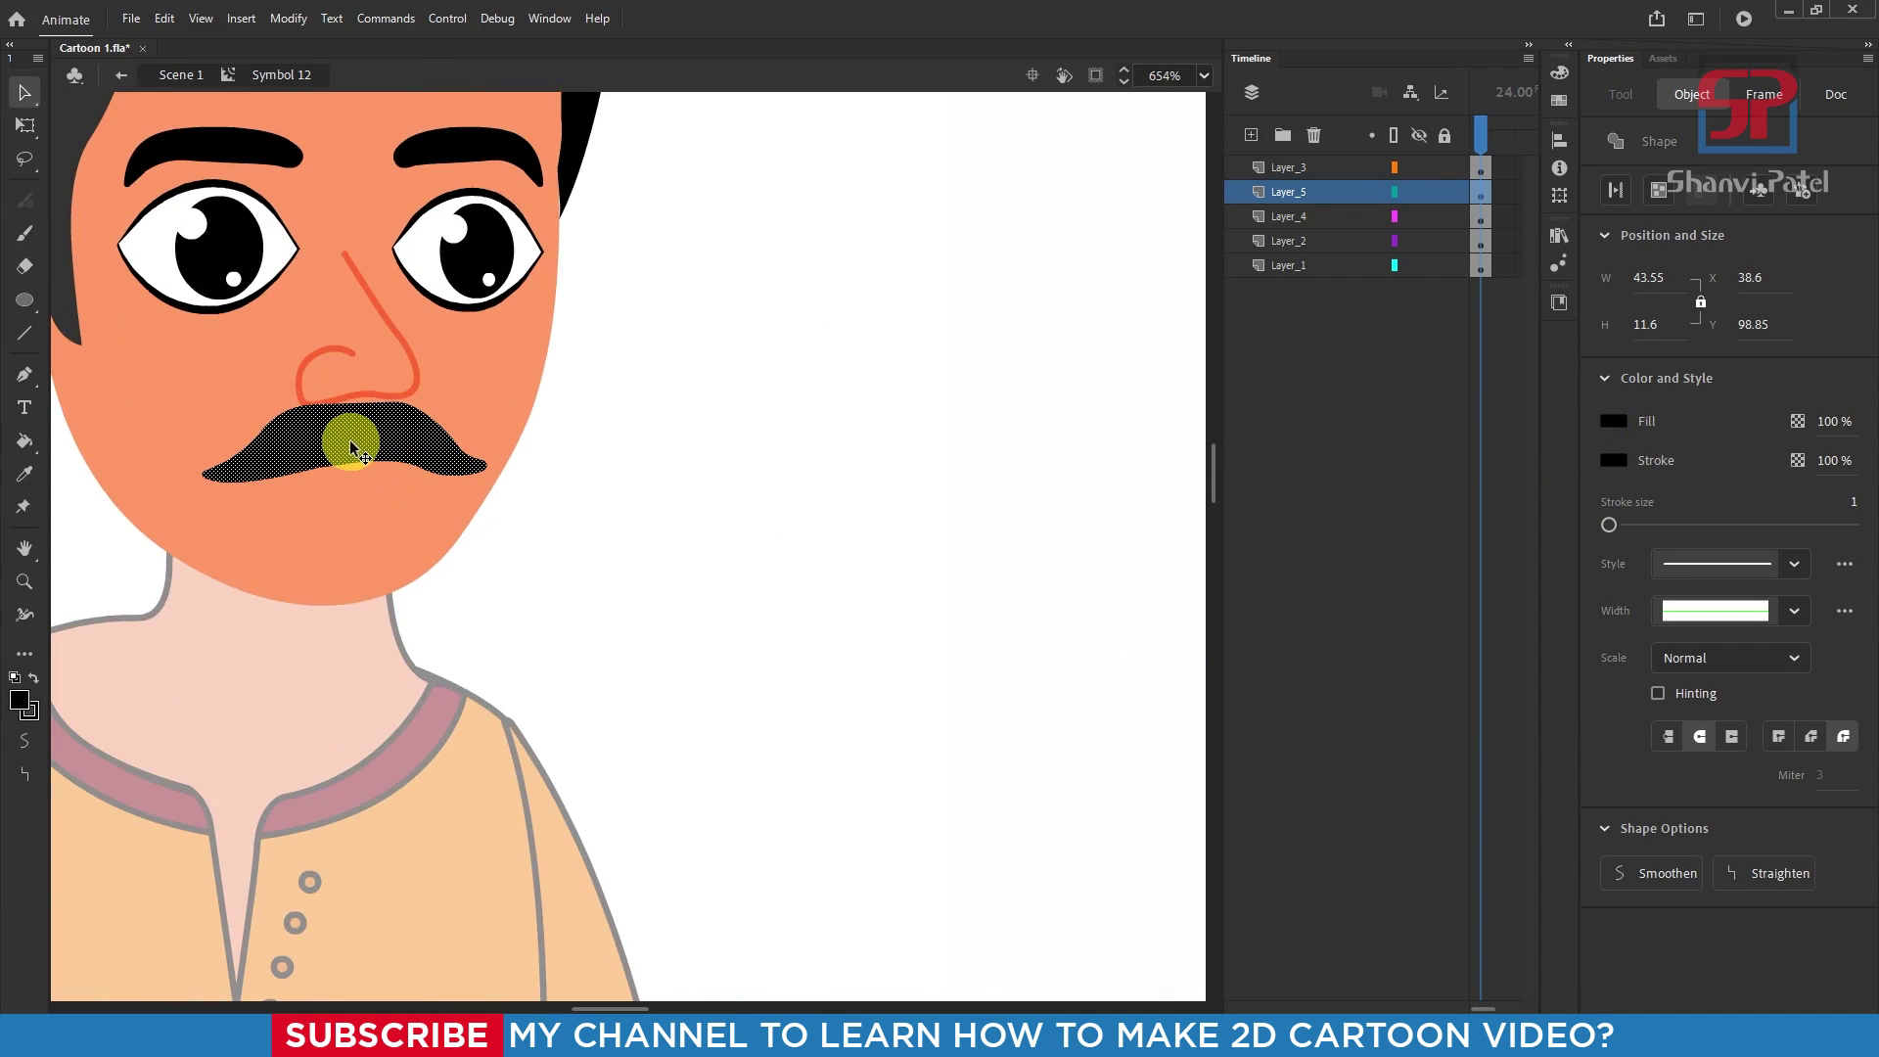
Step: Convert the moustache to a Movie Clip symbol and nudge it slightly right to about X 39.4
key(F8)
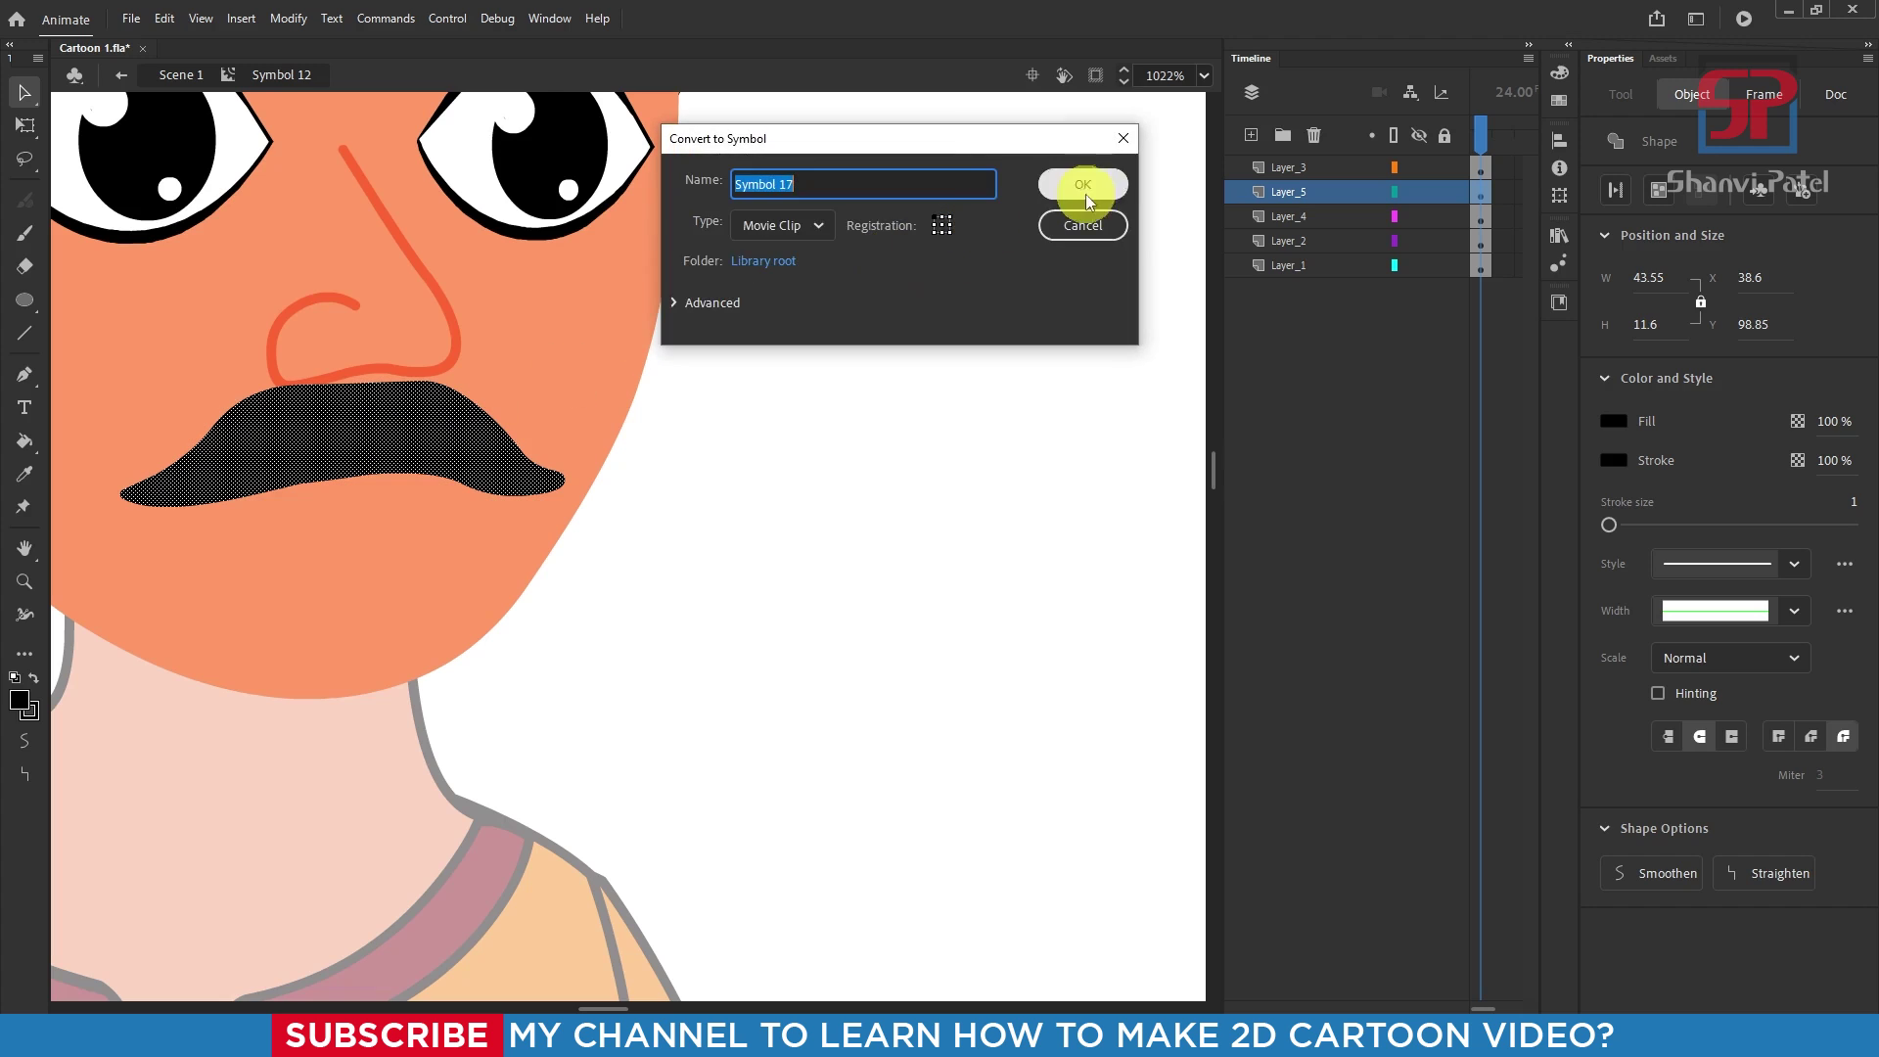
click(1087, 187)
click(24, 124)
drag(489, 454, 497, 454)
Step: Nudge the nose line slightly upward so it clears the moustache and deselect it
scroll(529, 420, up, 3)
scroll(528, 420, left, 3)
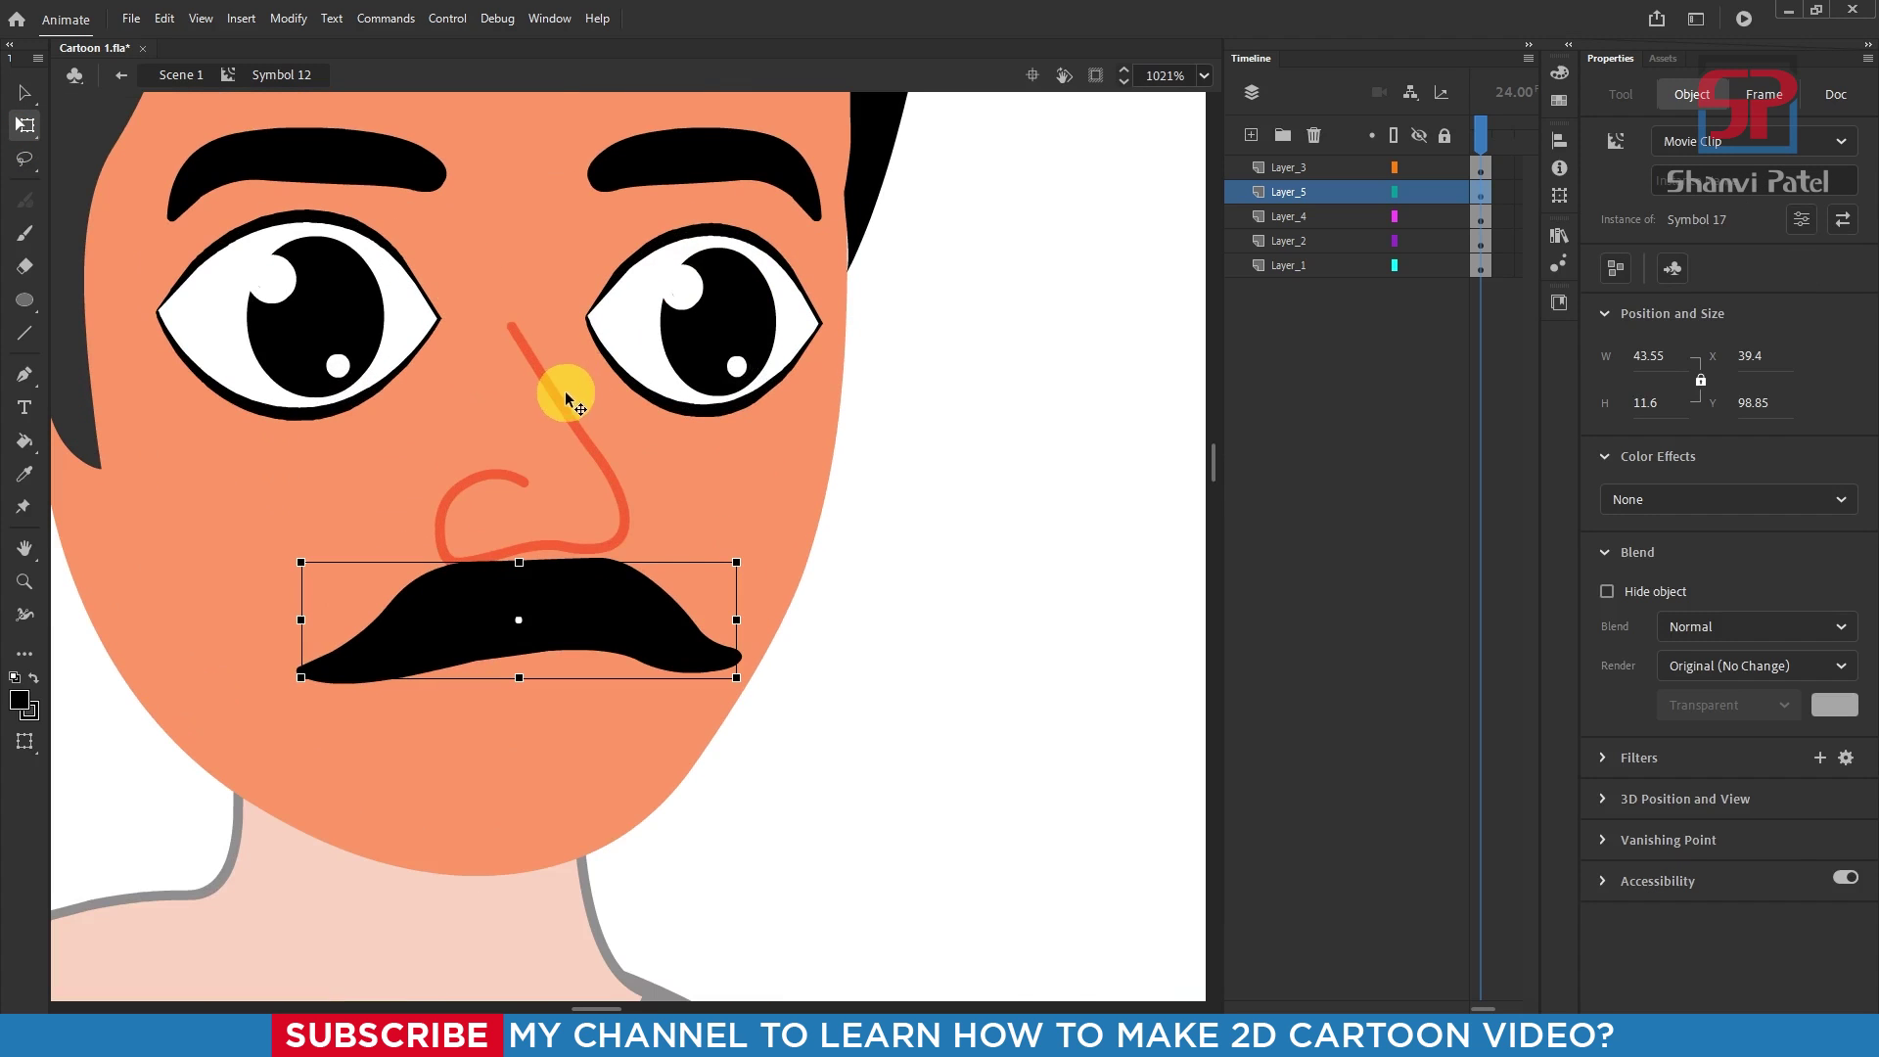
click(536, 362)
drag(552, 389, 554, 390)
click(973, 537)
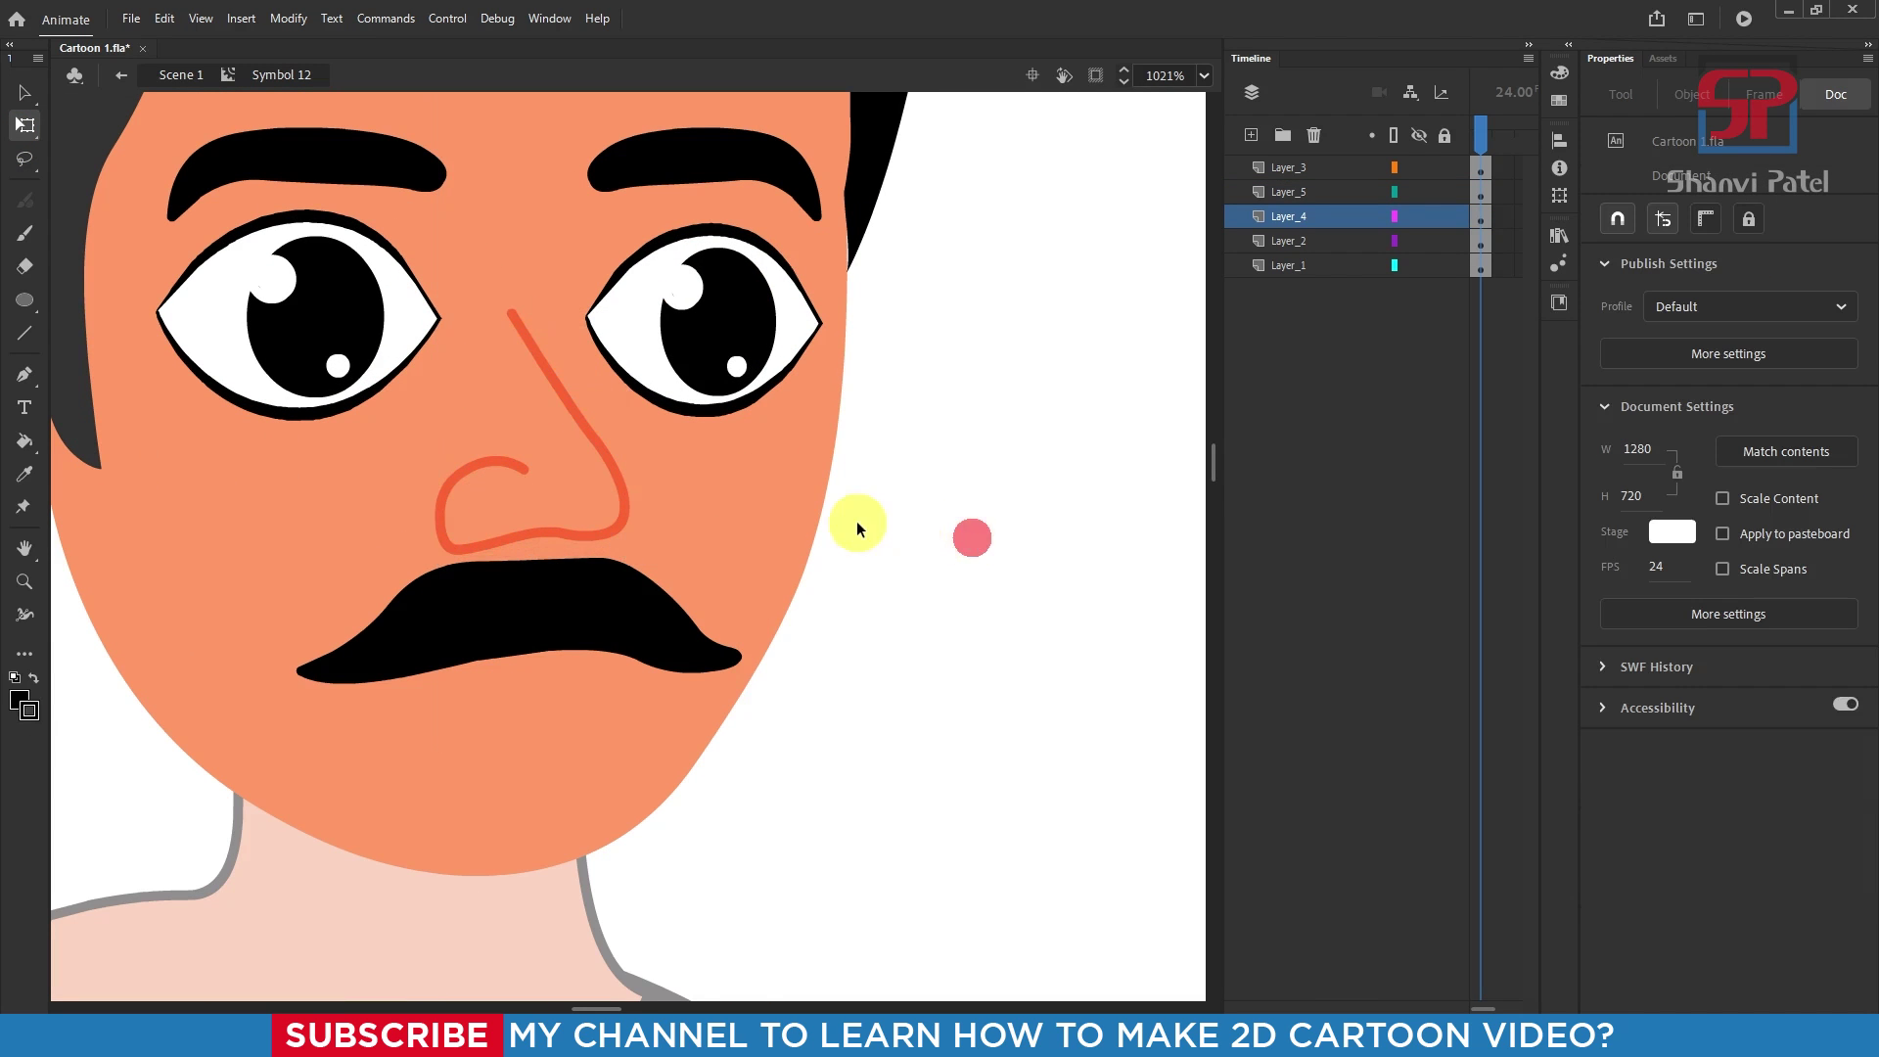
Step: Inspect the nose line's anchor points and compare the cartoon's face with the reference figure
key(a)
click(509, 313)
scroll(548, 373, up, 3)
scroll(565, 411, down, 8)
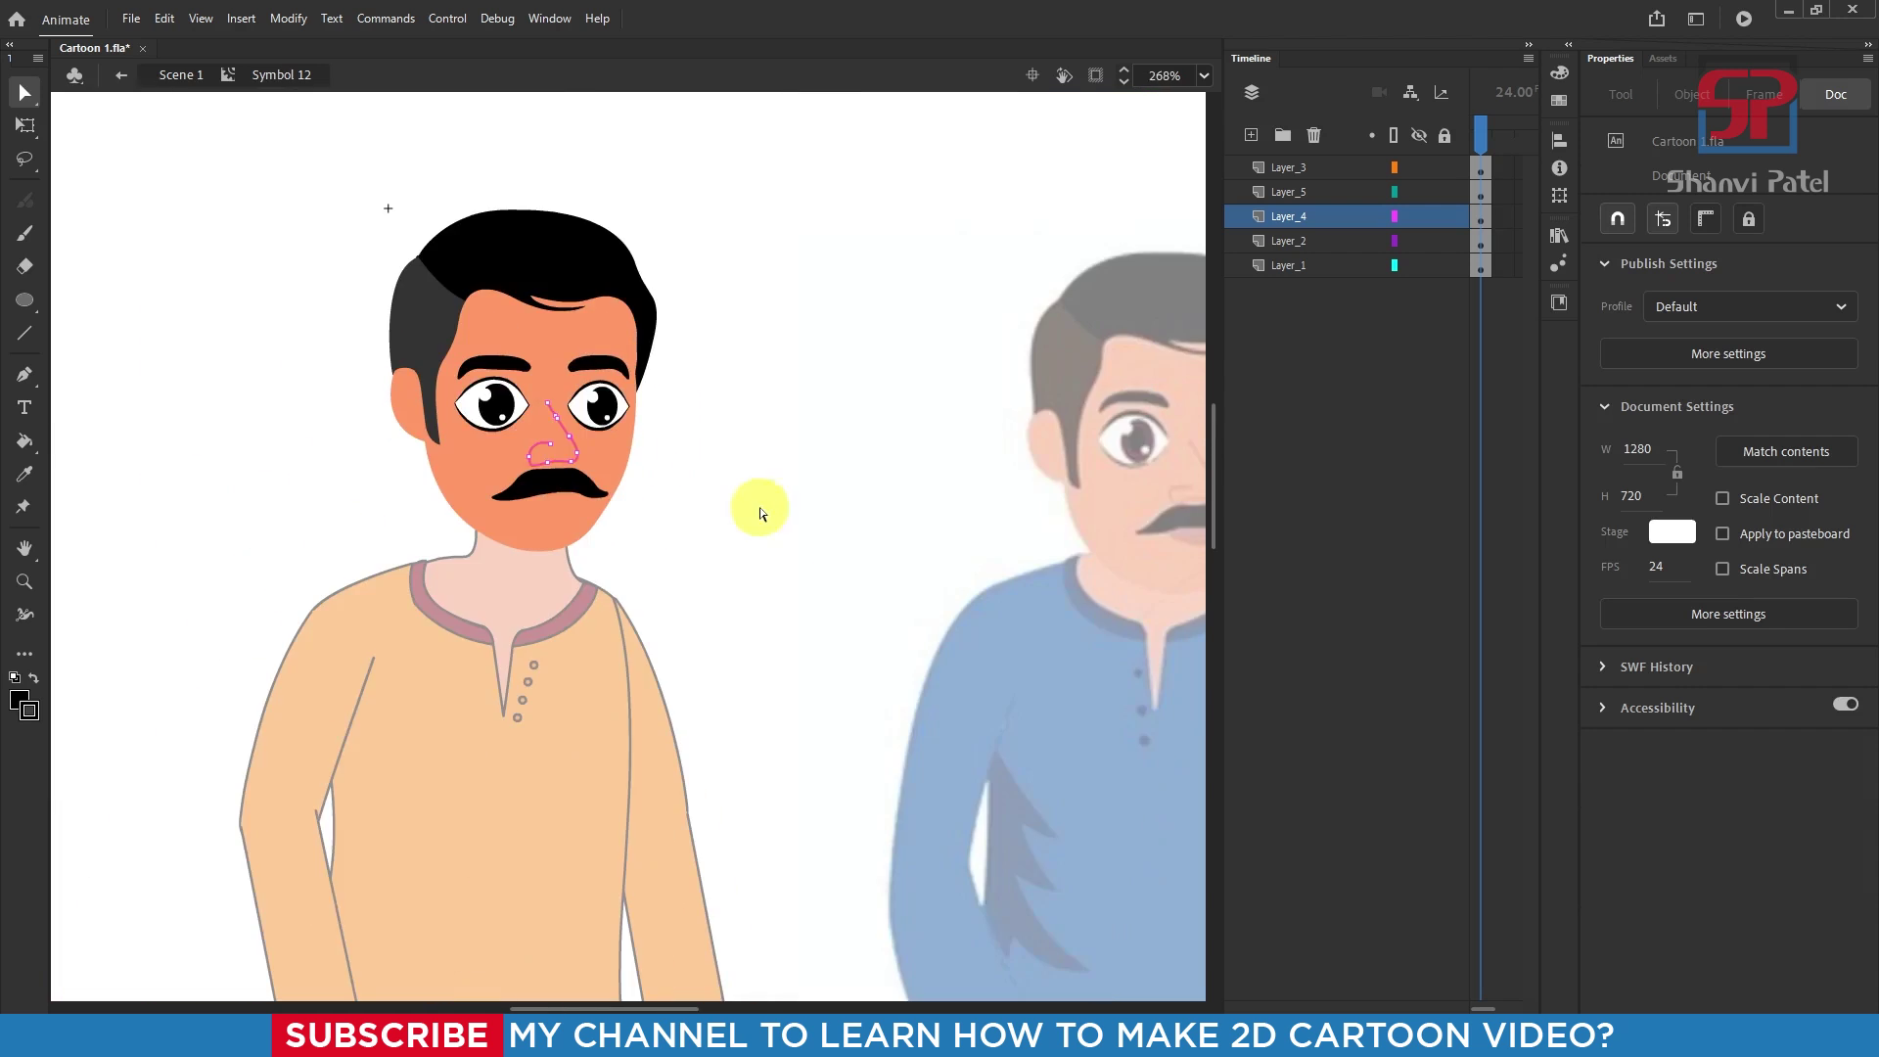
click(769, 508)
scroll(476, 419, down, 2)
scroll(878, 550, up, 2)
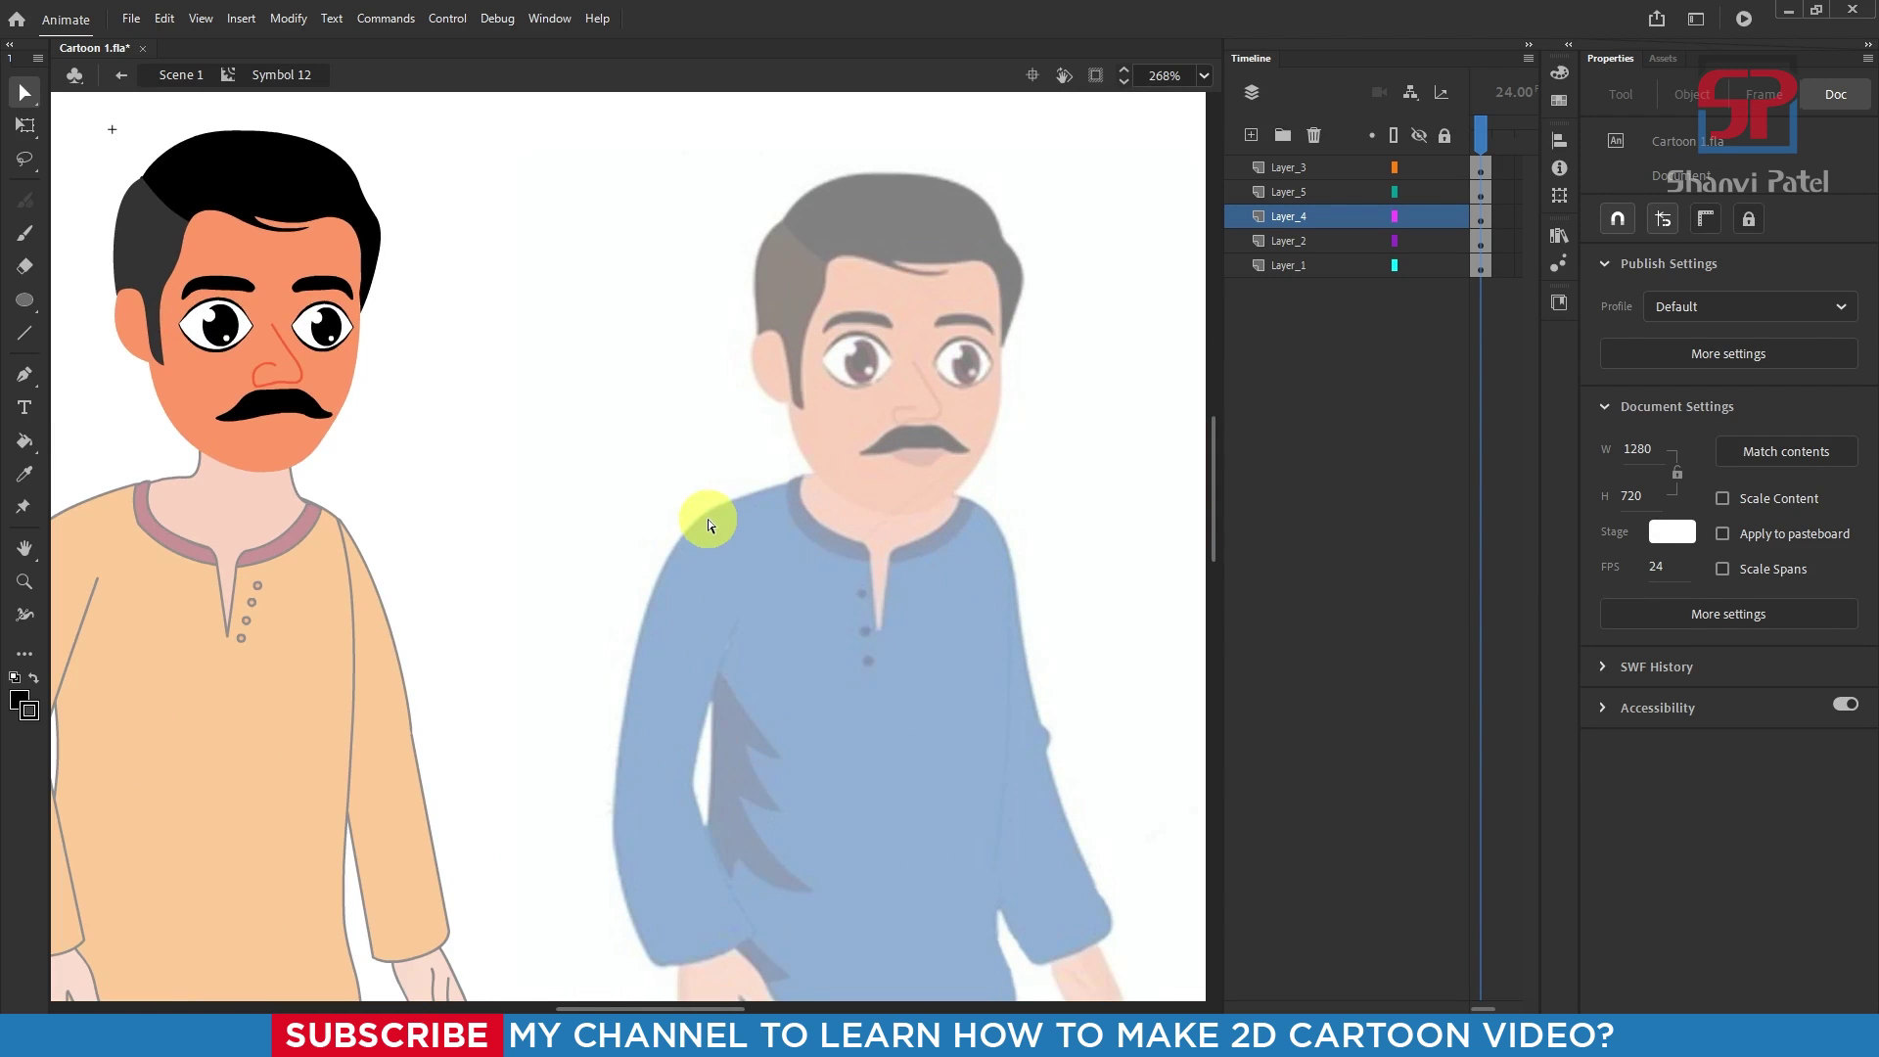
scroll(705, 512, down, 2)
Step: Leave the head symbol to return to Scene 1 and deselect the head
click(25, 124)
double_click(602, 430)
scroll(640, 452, down, 2)
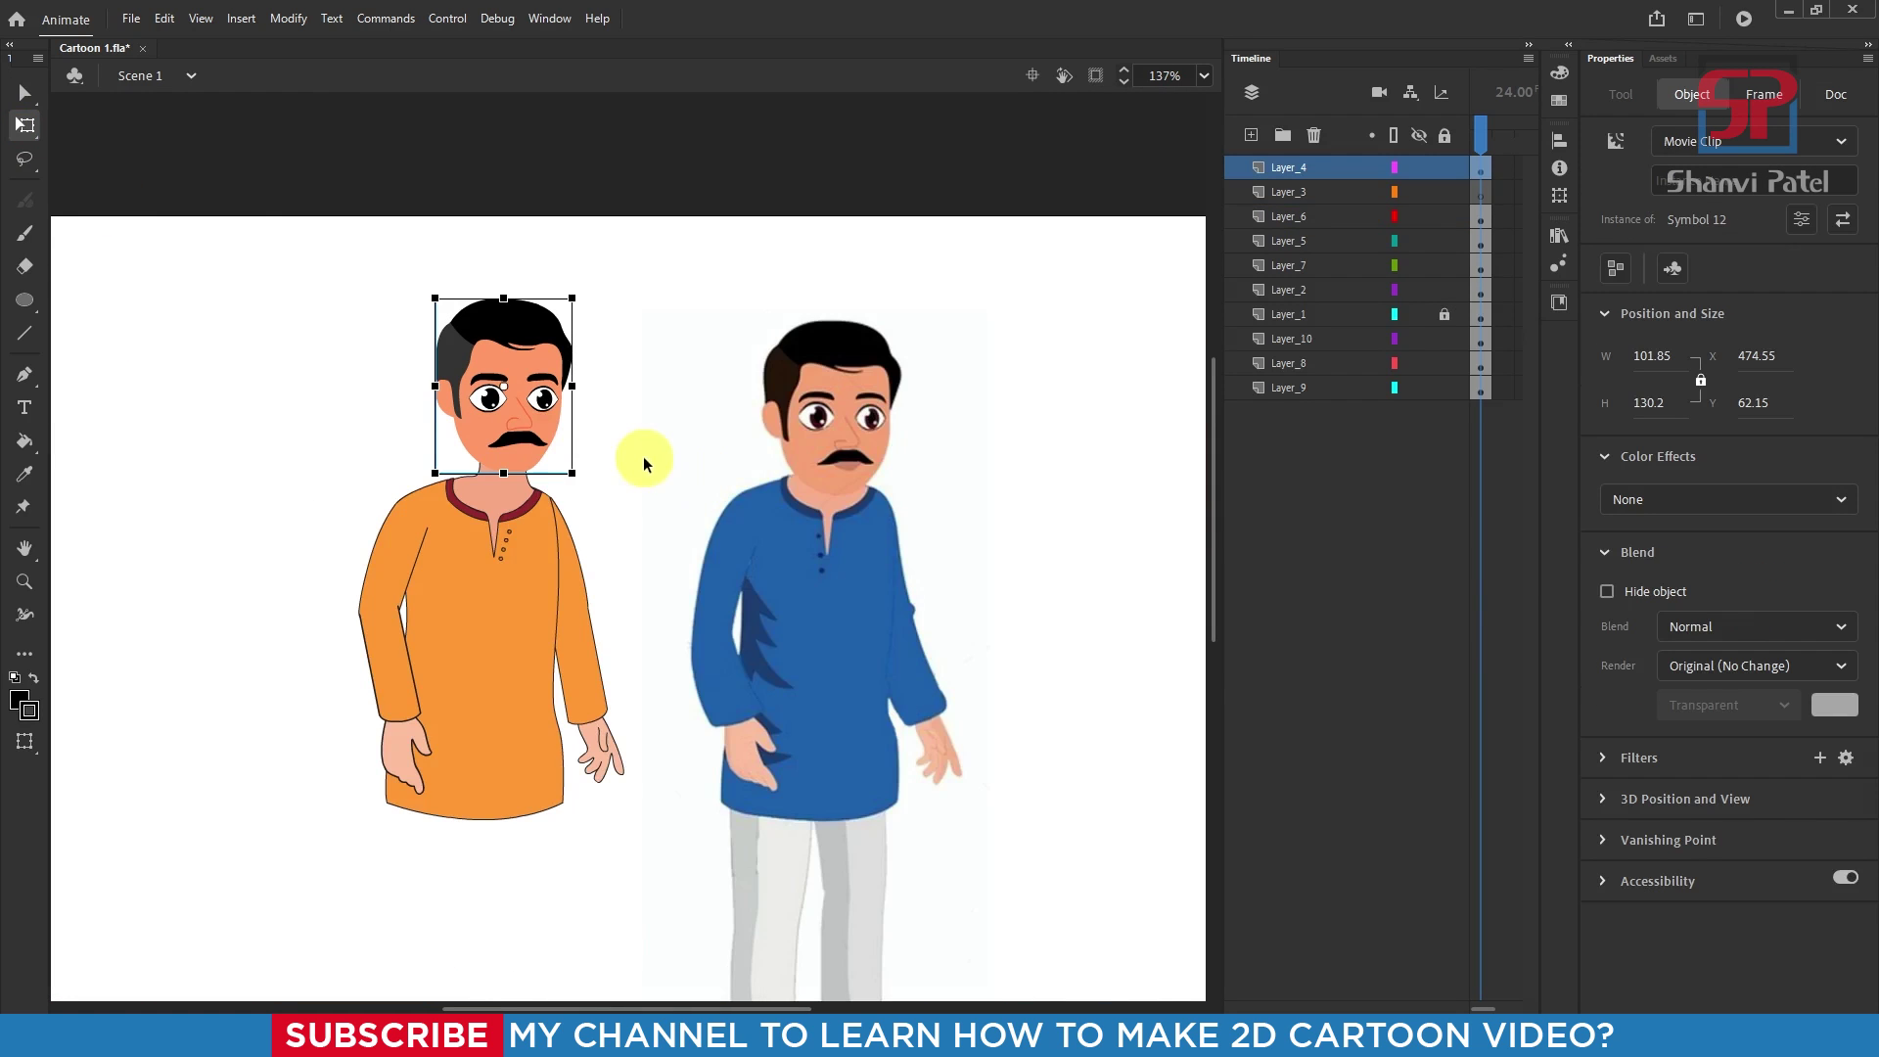
click(642, 433)
scroll(483, 449, up, 3)
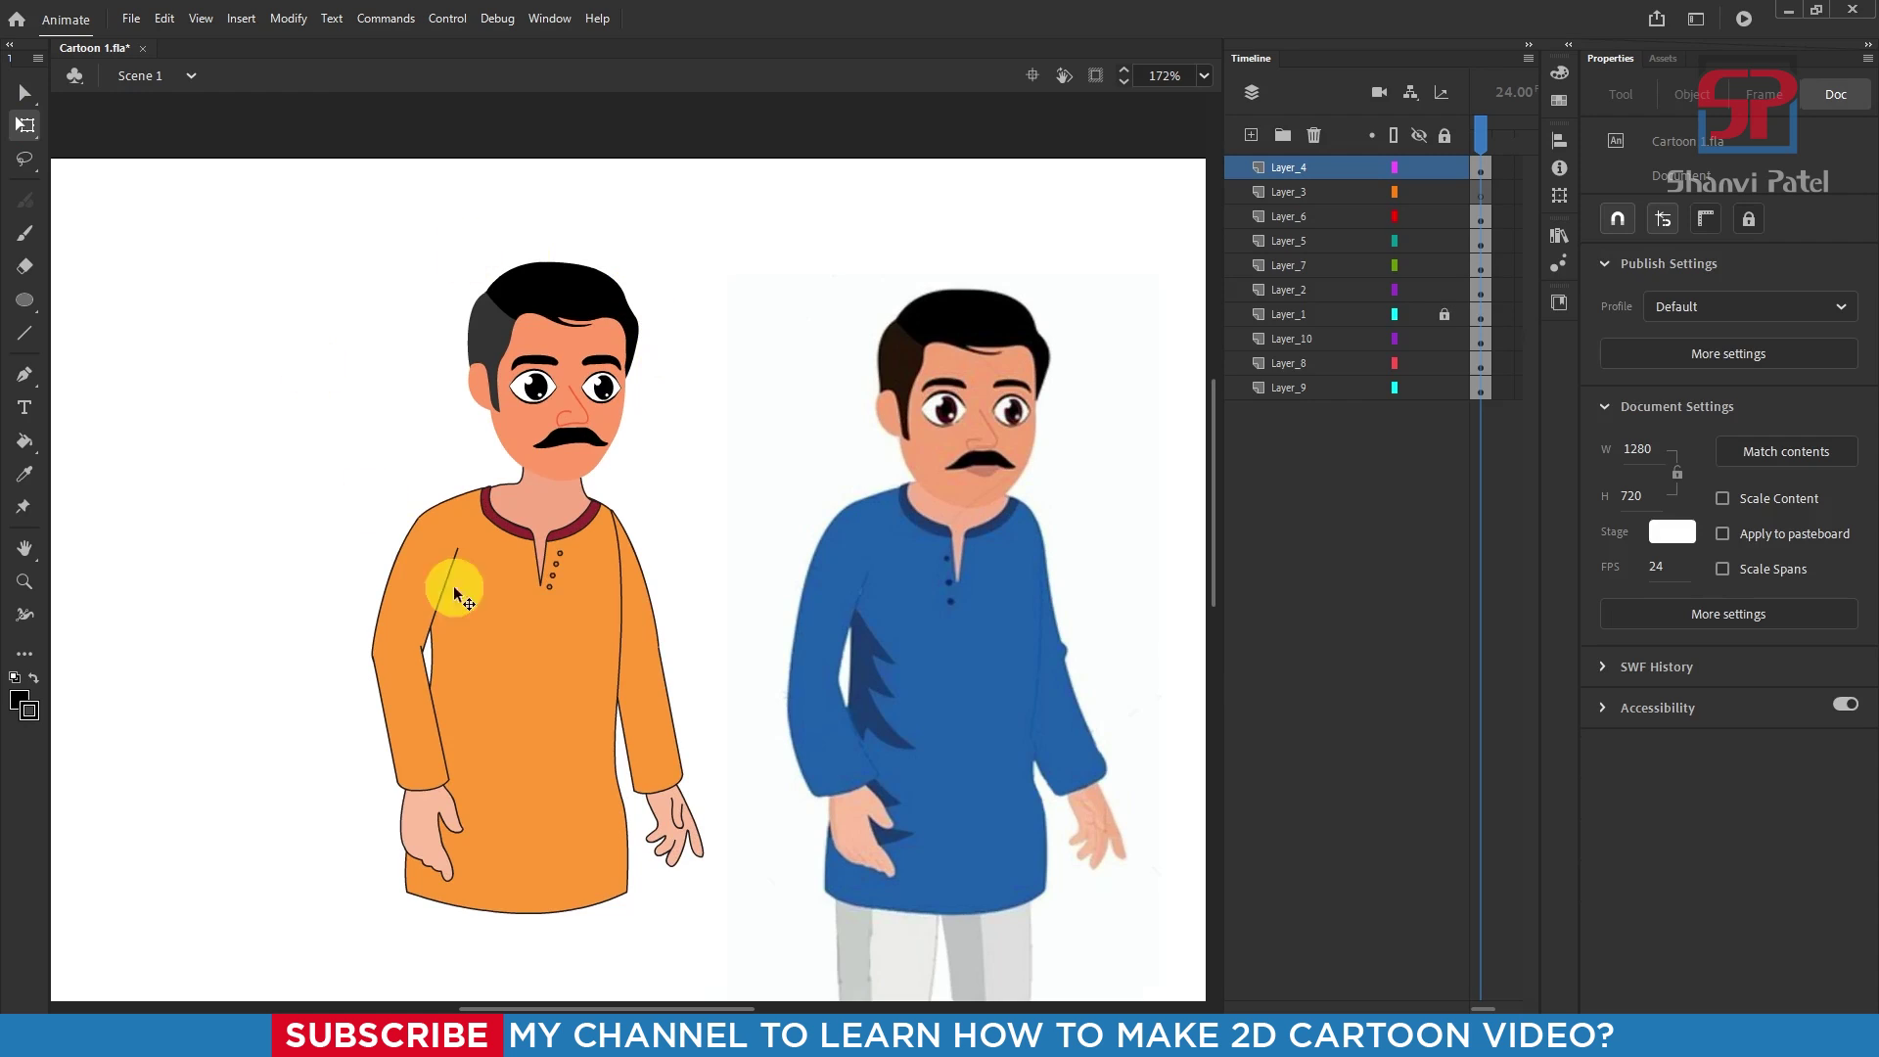